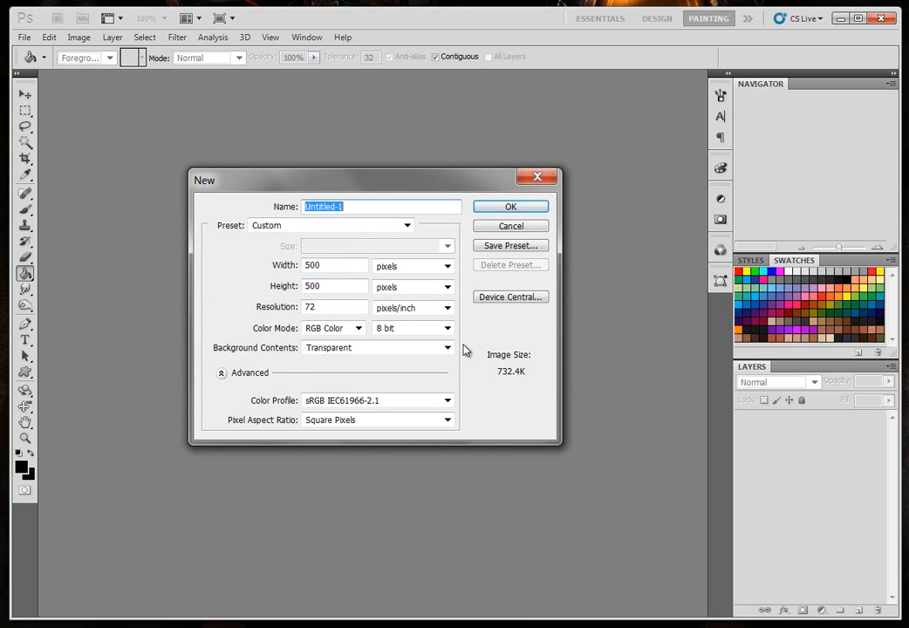
# - Create the 500 × 500 pixel transparent document and fill its layer with the near-black colour #0f0808
pyautogui.click(538, 208)
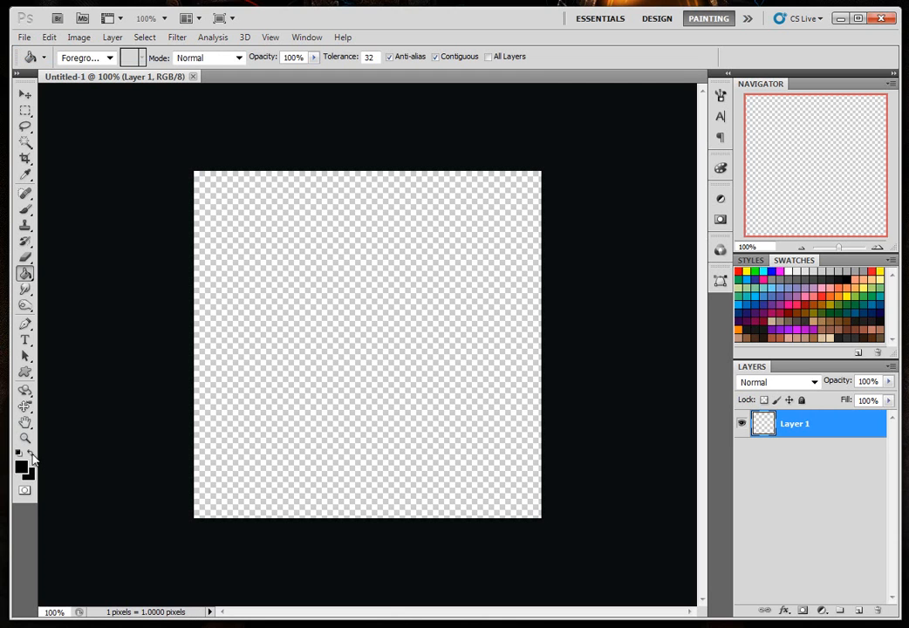
pyautogui.click(23, 467)
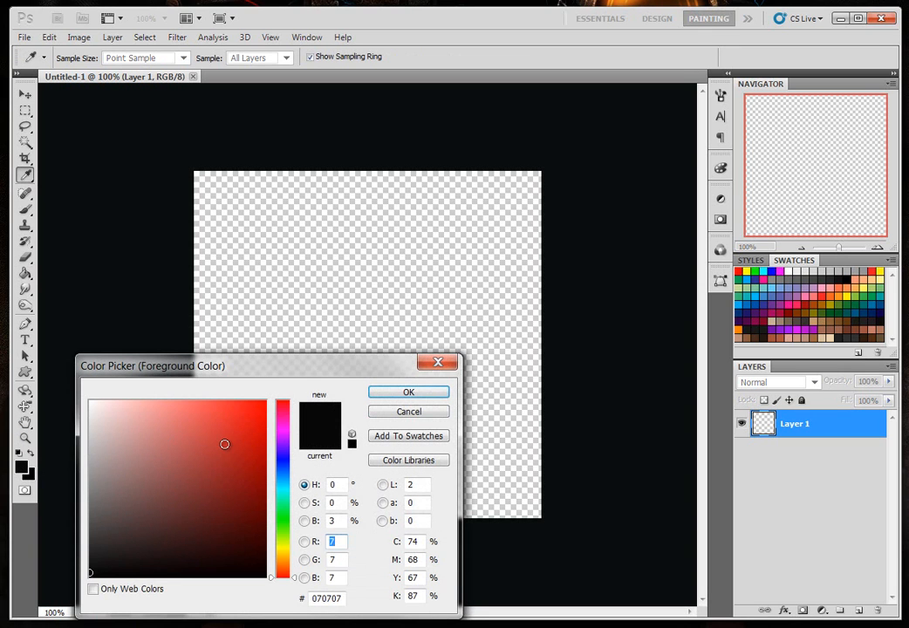
pyautogui.click(164, 562)
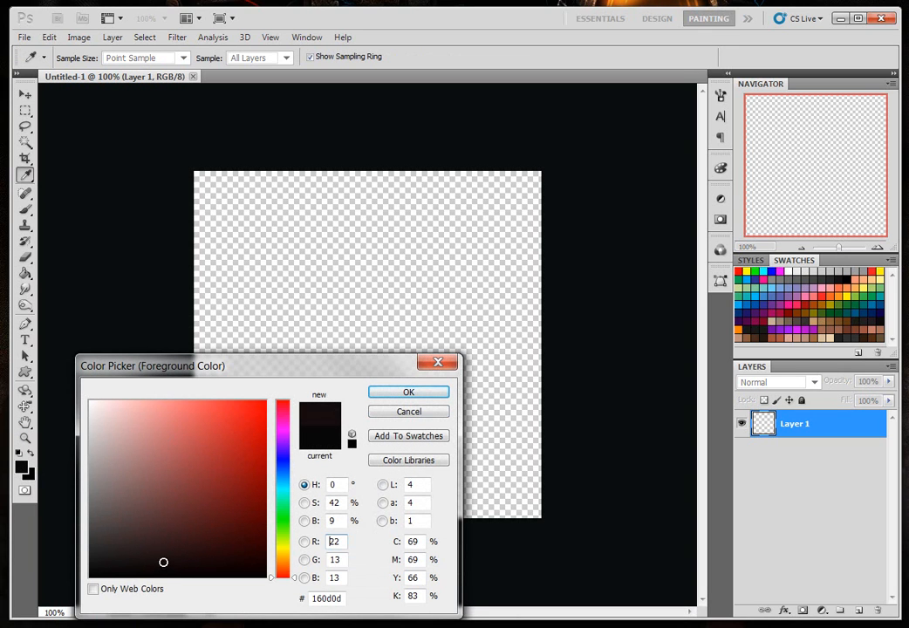
pyautogui.click(164, 568)
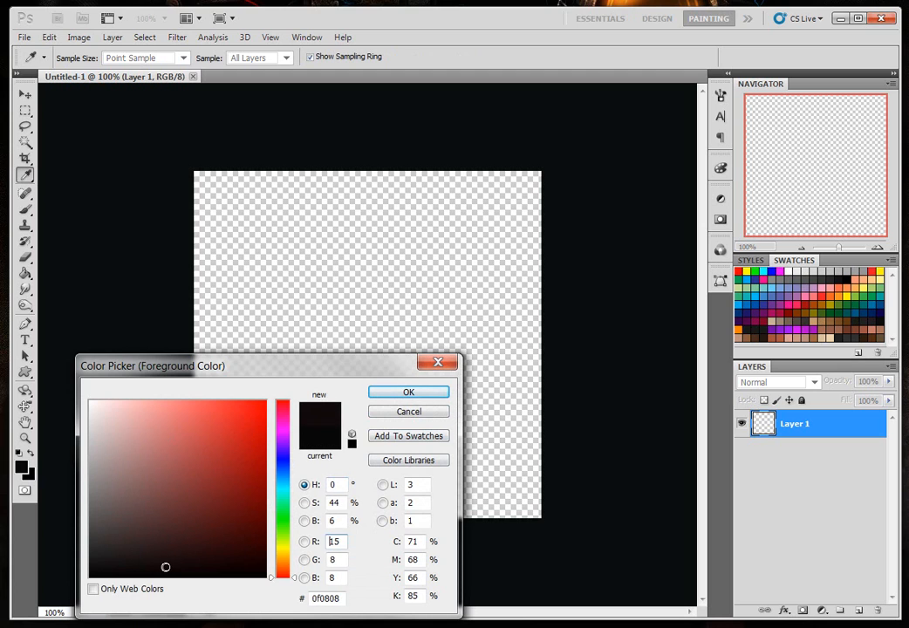
pyautogui.click(409, 394)
pyautogui.press('g')
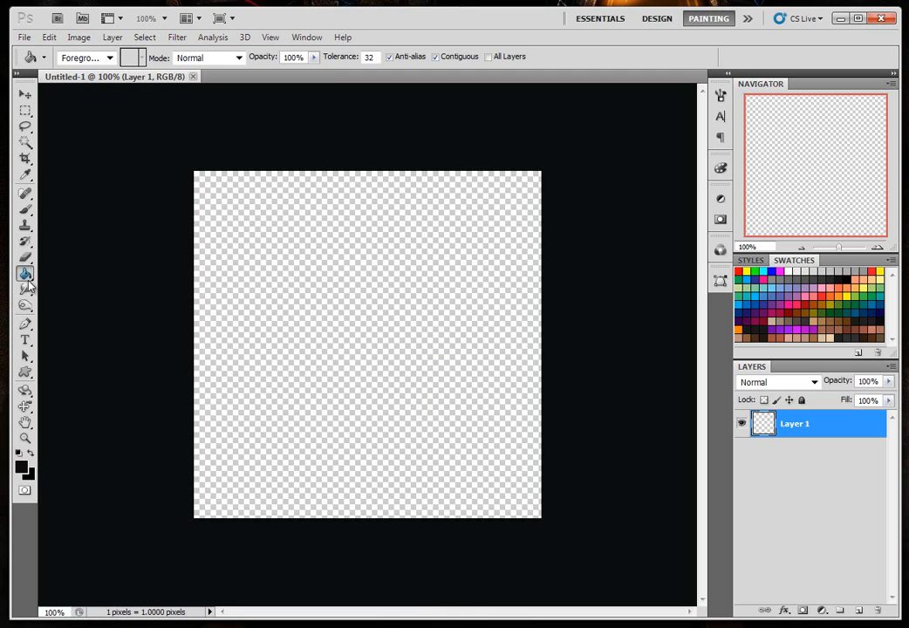
pyautogui.click(355, 301)
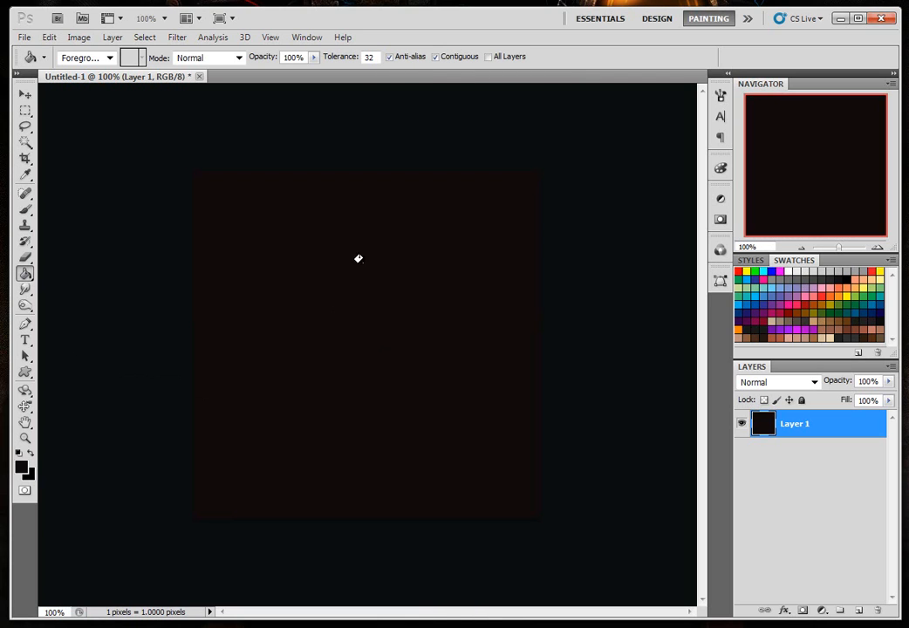
# - Add a new layer and place a wide, thin rectangular marquee selection slightly above the canvas centre
pyautogui.click(858, 609)
pyautogui.click(25, 111)
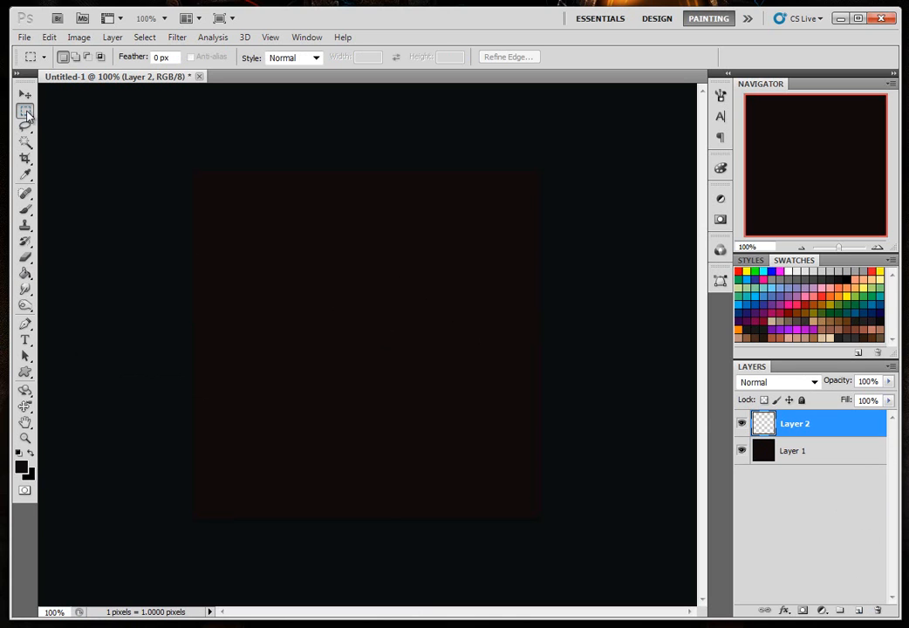
pyautogui.click(63, 109)
pyautogui.click(24, 111)
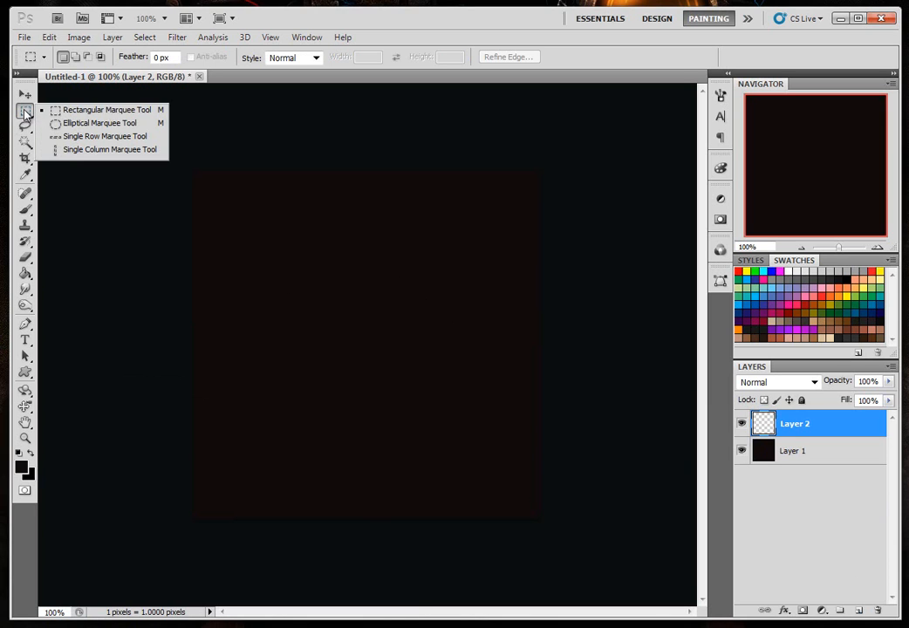
pyautogui.click(73, 111)
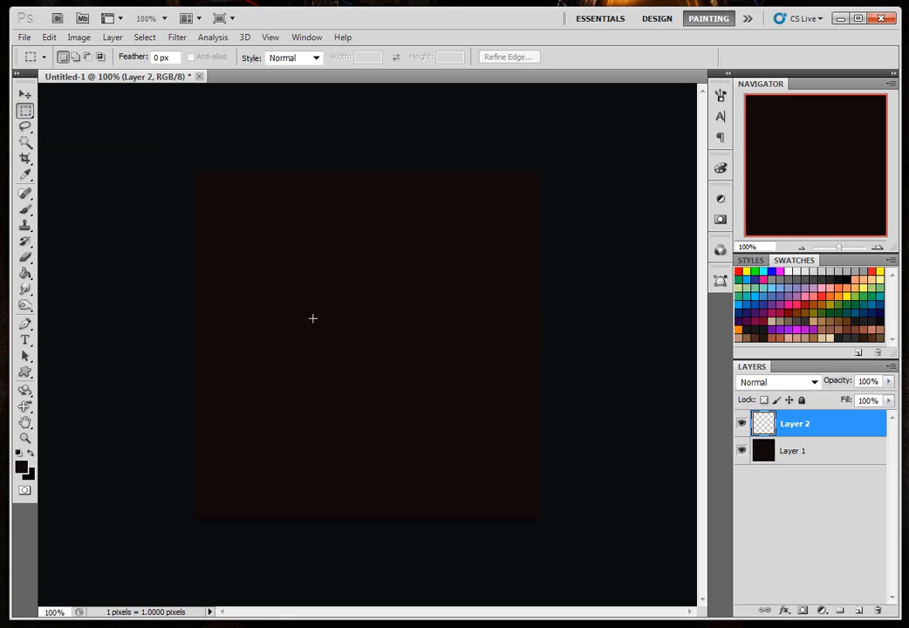
pyautogui.moveTo(283, 289); pyautogui.dragTo(451, 325)
pyautogui.moveTo(390, 312); pyautogui.dragTo(391, 330)
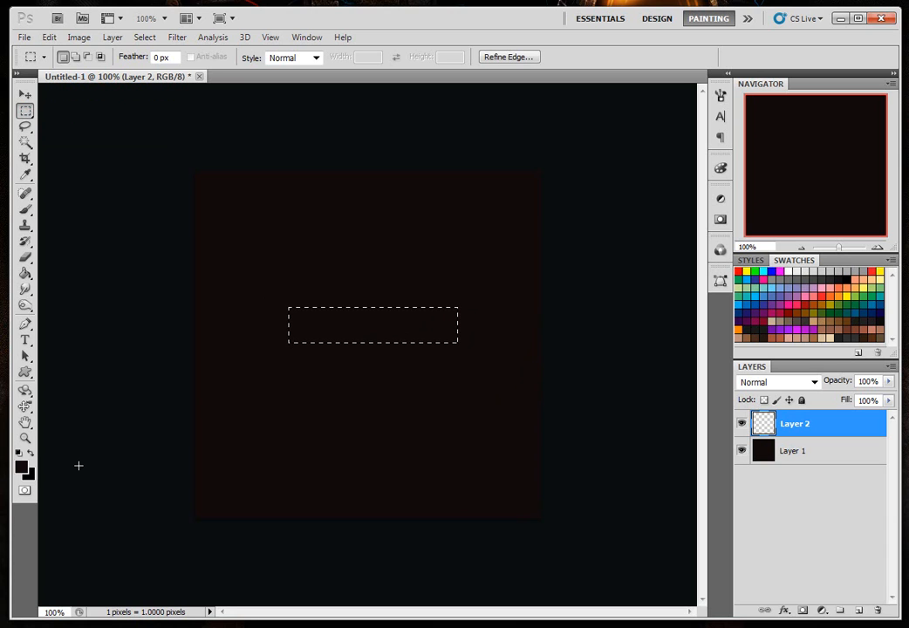
# - Fill the rectangular selection with white using the Paint Bucket, and deselect it
pyautogui.press('d')
pyautogui.click(32, 454)
pyautogui.press('g')
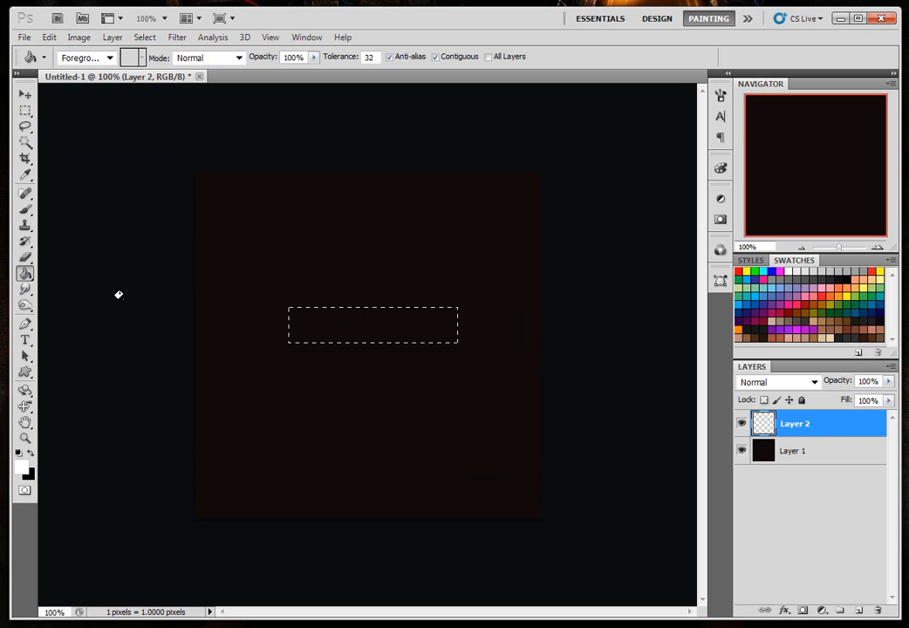
pyautogui.click(365, 323)
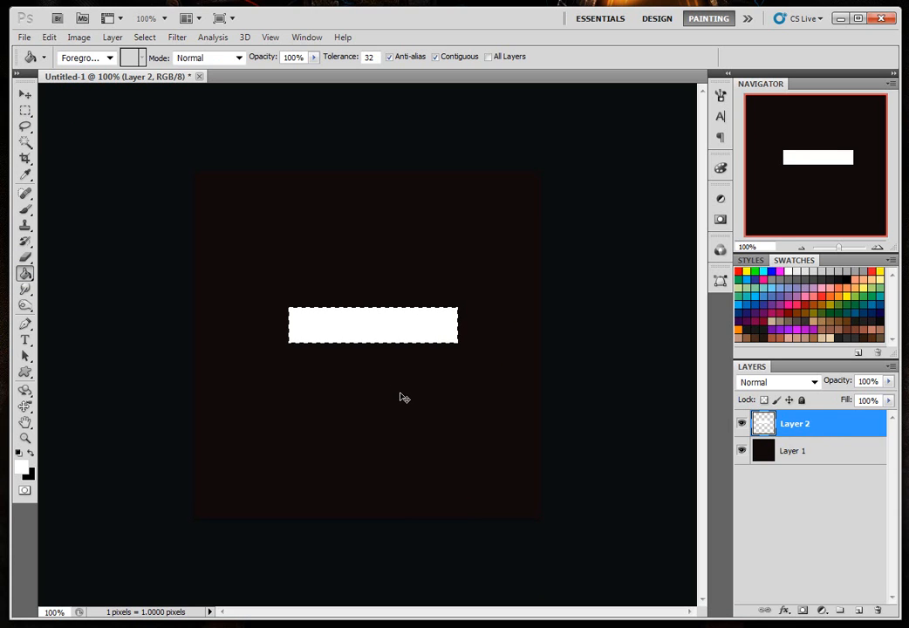
pyautogui.hotkey('ctrl', 'd')
# - Make a circular selection overlapping the white bar's left end, fill it with white on a new layer, and deselect
pyautogui.click(25, 110)
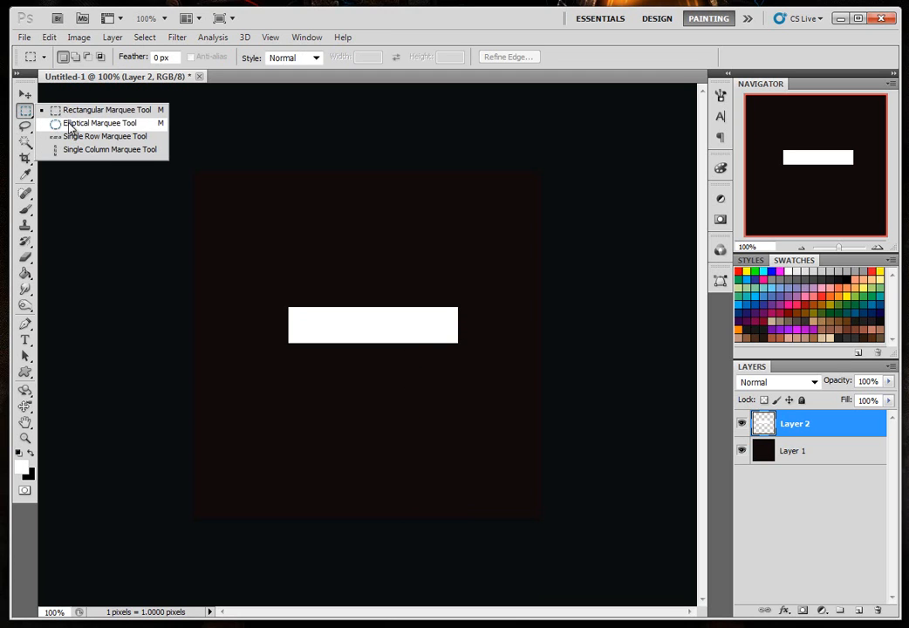
pyautogui.click(72, 124)
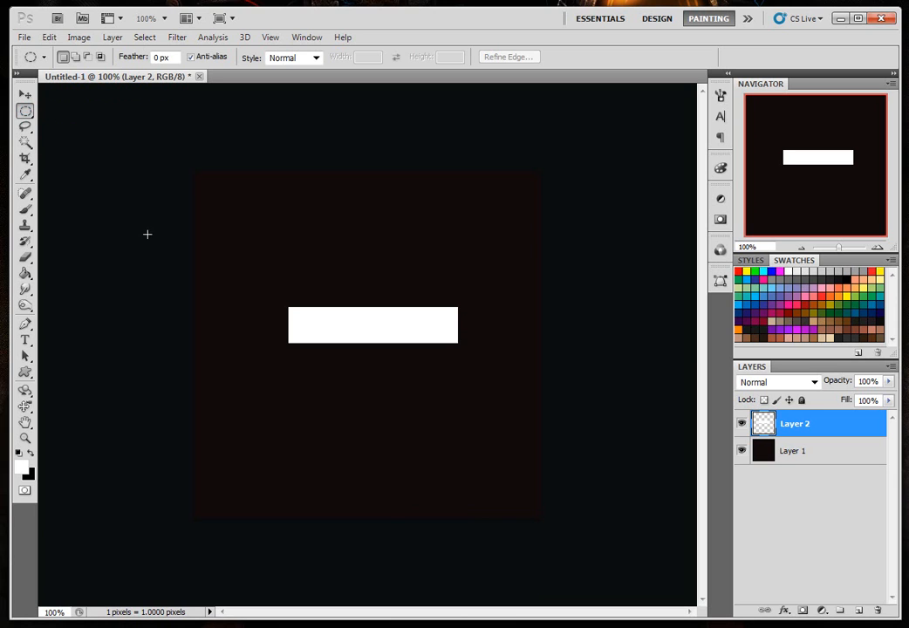
pyautogui.moveTo(320, 352); pyautogui.dragTo(236, 282)
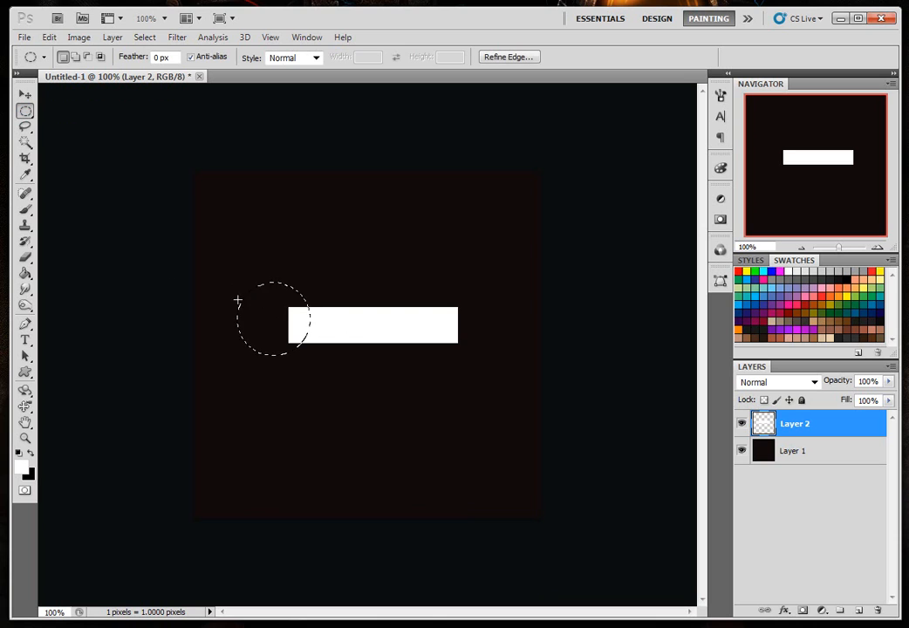
pyautogui.click(26, 276)
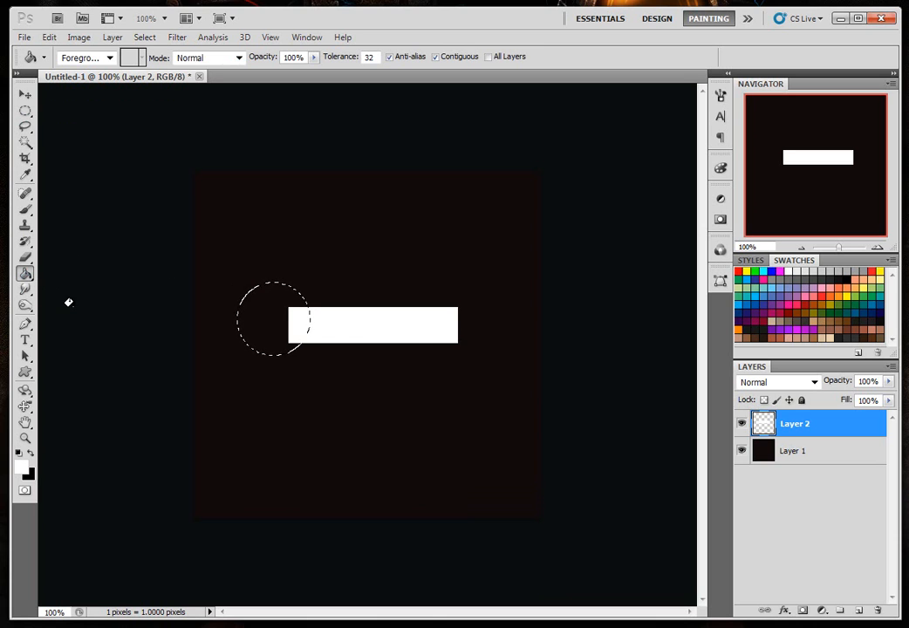
pyautogui.click(861, 612)
pyautogui.click(267, 317)
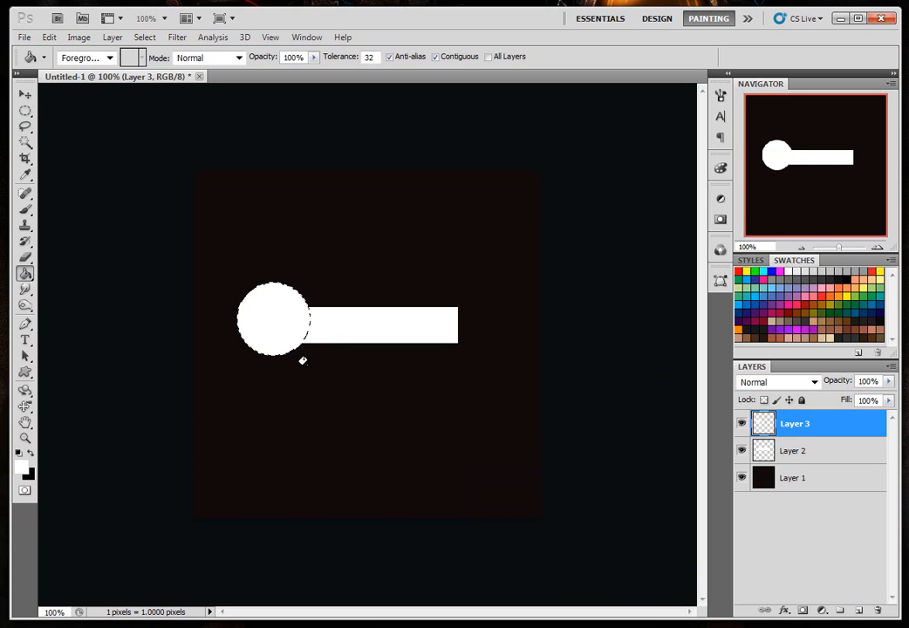
pyautogui.hotkey('ctrl', 'd')
# - Nudge the circle down to centre it vertically on the bar, and place a duplicate of it at the bar's right end
pyautogui.click(25, 94)
pyautogui.press('Down')
pyautogui.press('Down')
pyautogui.press('Down')
pyautogui.press('Down')
pyautogui.press('Down')
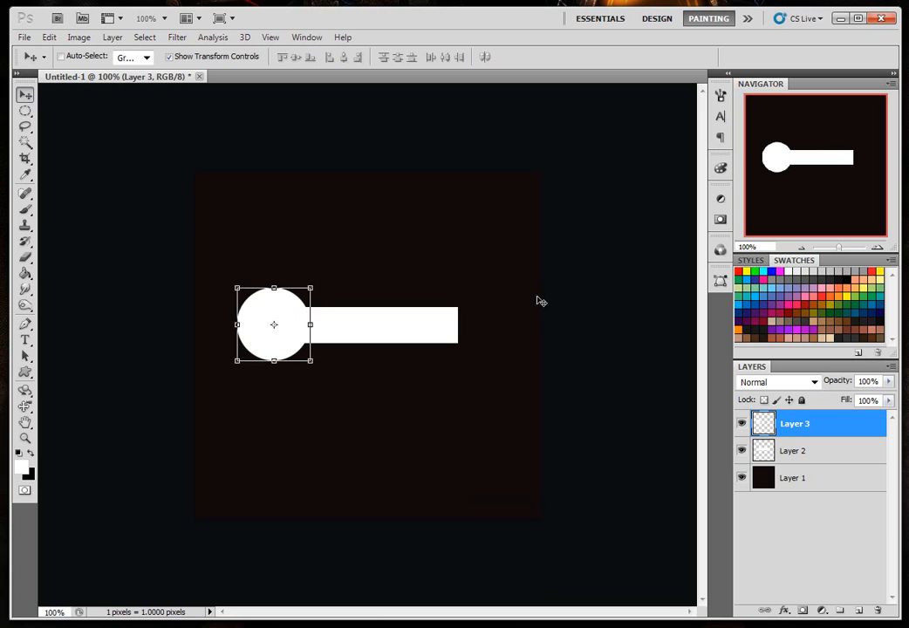
pyautogui.hotkey('ctrl', 'j')
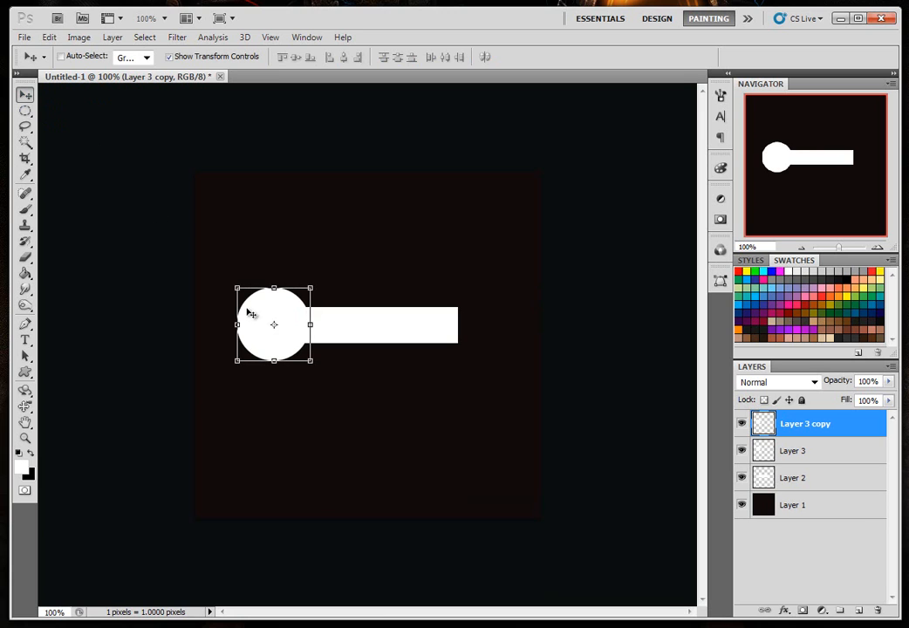
pyautogui.moveTo(294, 339); pyautogui.dragTo(482, 346)
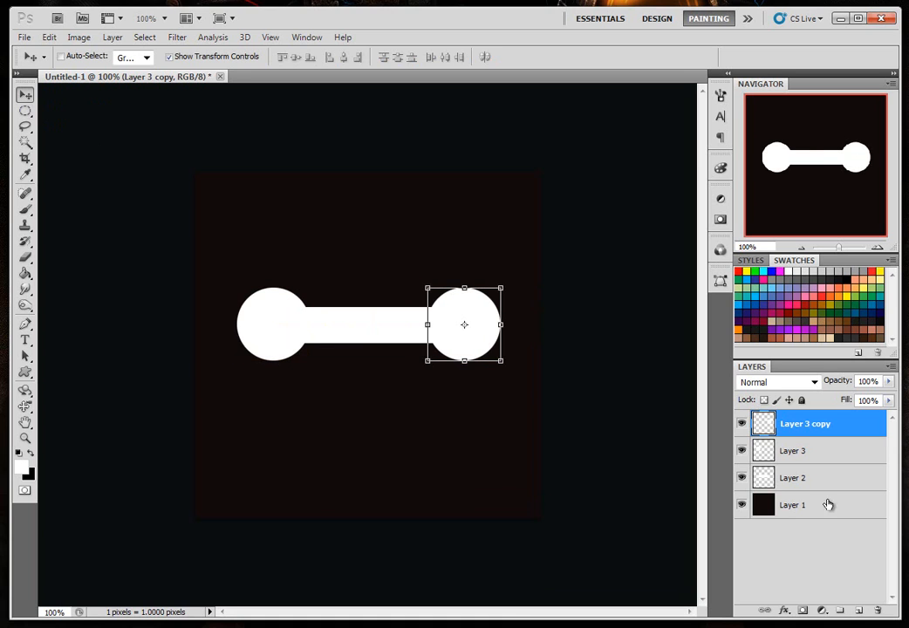
# - Duplicate the bar on Layer 2 and scale the copy to 50% width, keeping its left edge in place
pyautogui.click(805, 478)
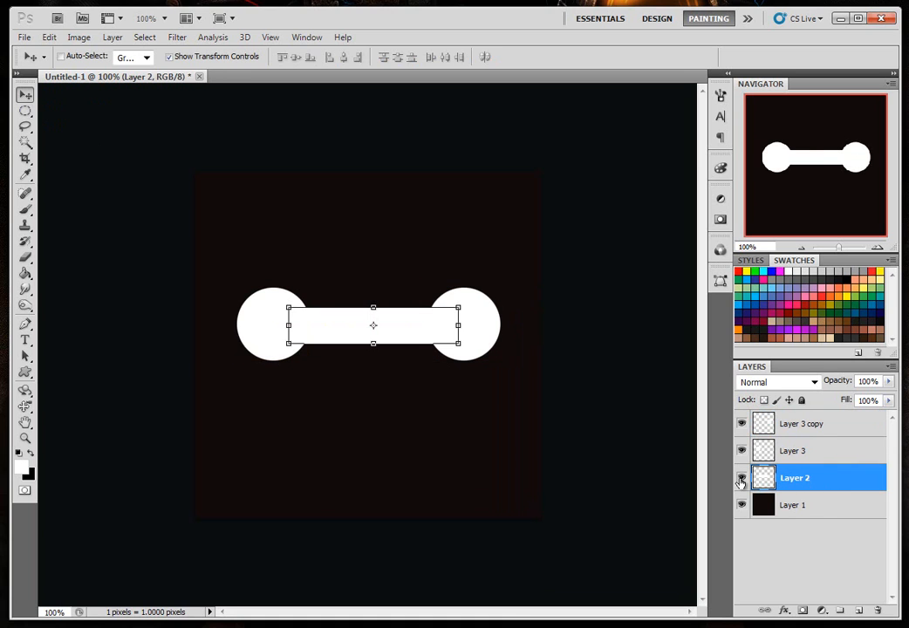
pyautogui.click(741, 479)
pyautogui.click(741, 479)
pyautogui.click(742, 482)
pyautogui.click(741, 483)
pyautogui.hotkey('ctrl', 'j')
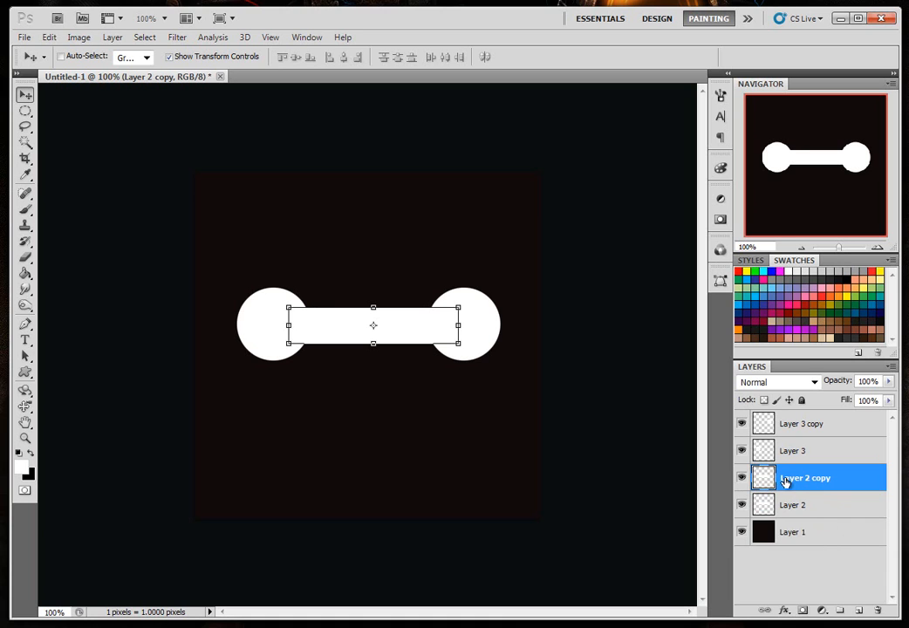
pyautogui.moveTo(459, 326); pyautogui.dragTo(377, 328)
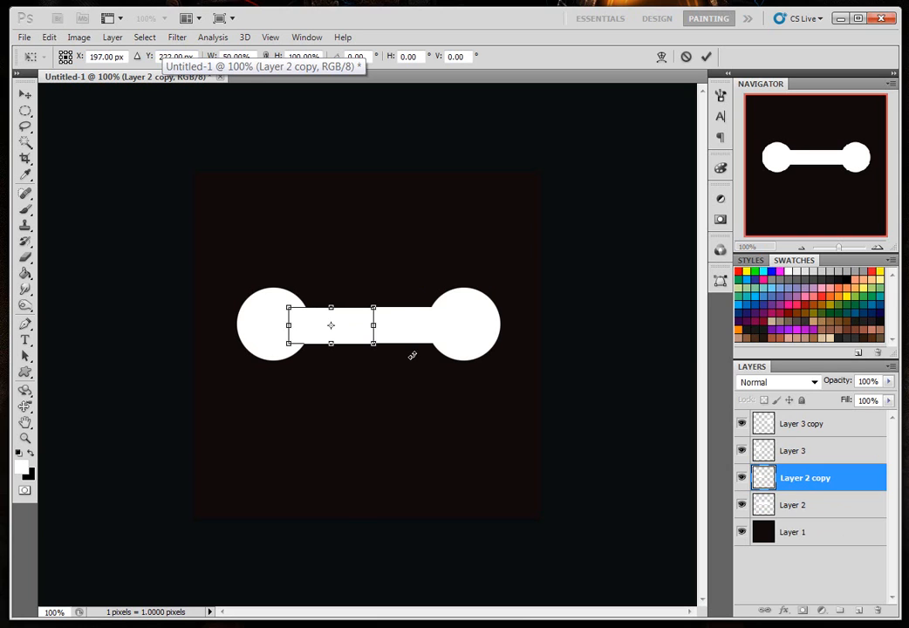
pyautogui.press('Return')
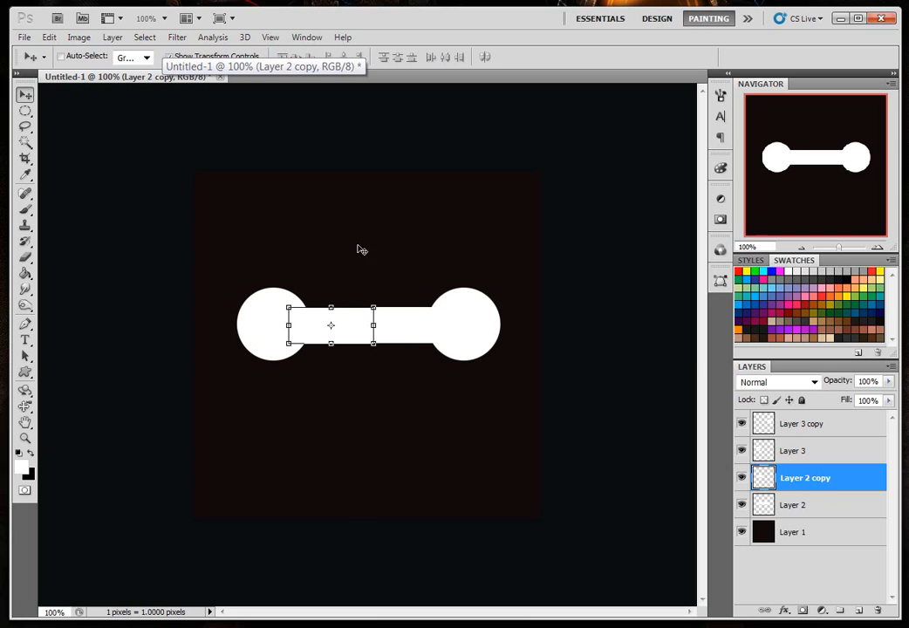
# - Distort the half-width bar by raising its upper-left corner to about 131% height, so its top edge slopes down toward the middle
pyautogui.click(50, 37)
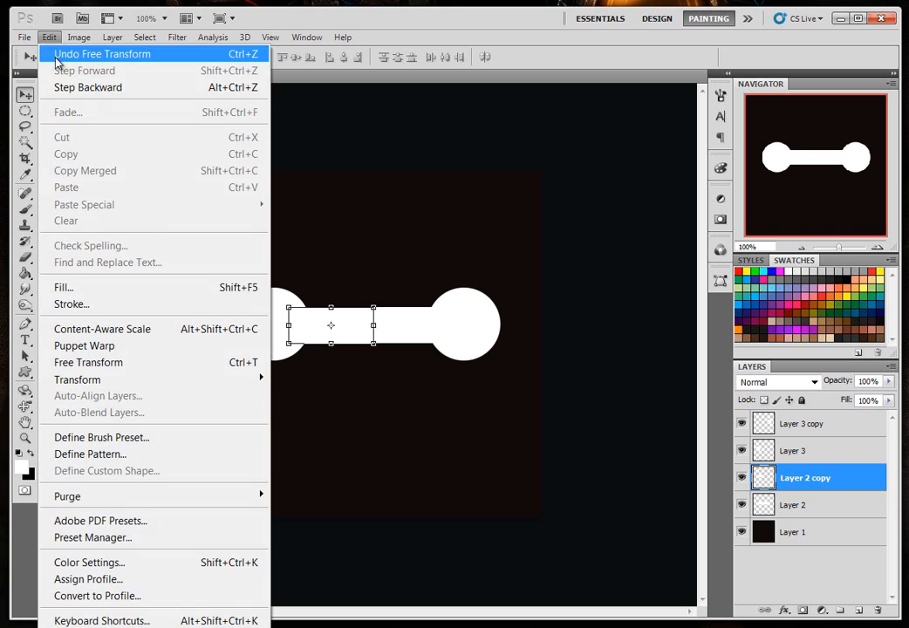
pyautogui.moveTo(190, 381)
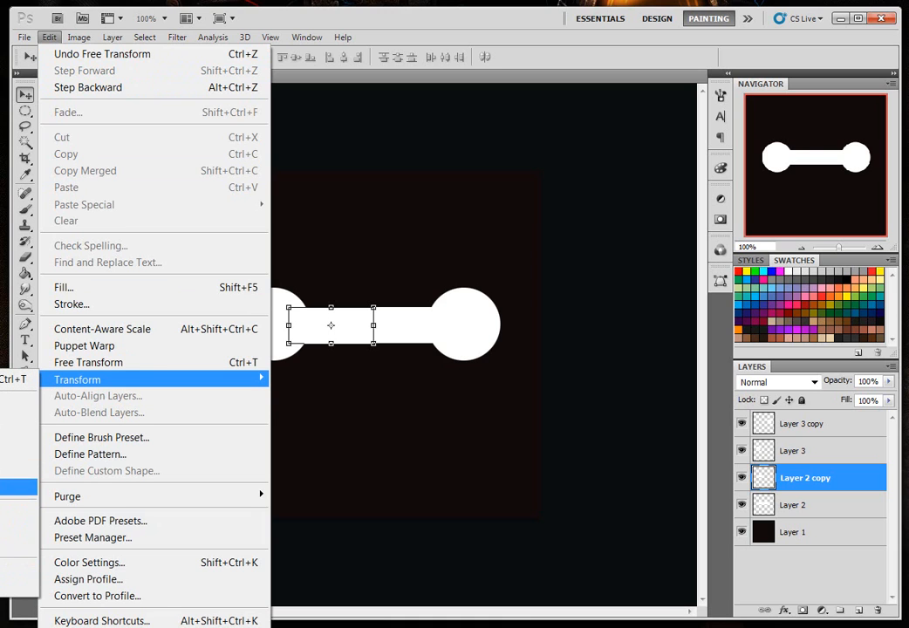
pyautogui.click(18, 453)
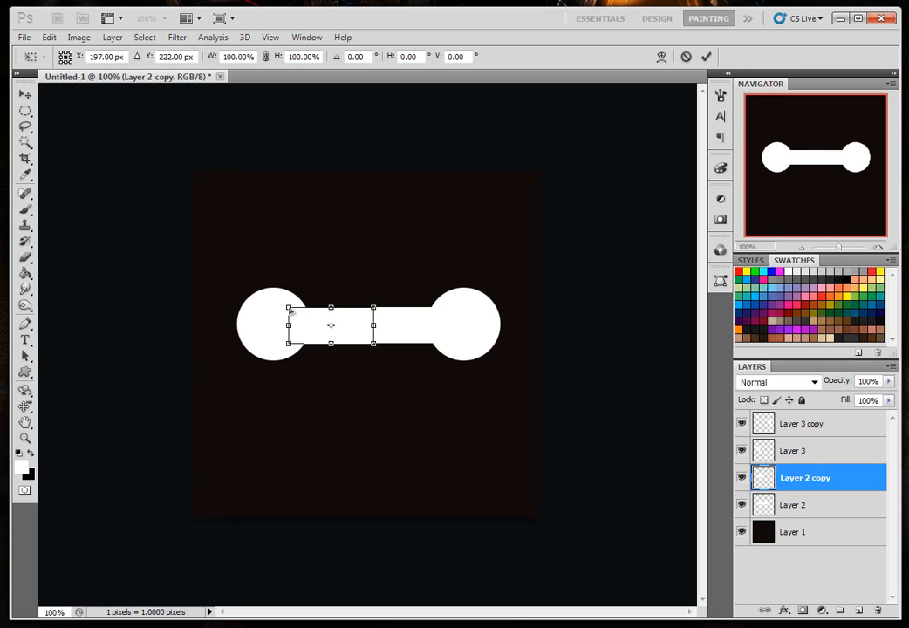
pyautogui.moveTo(292, 310); pyautogui.dragTo(291, 297)
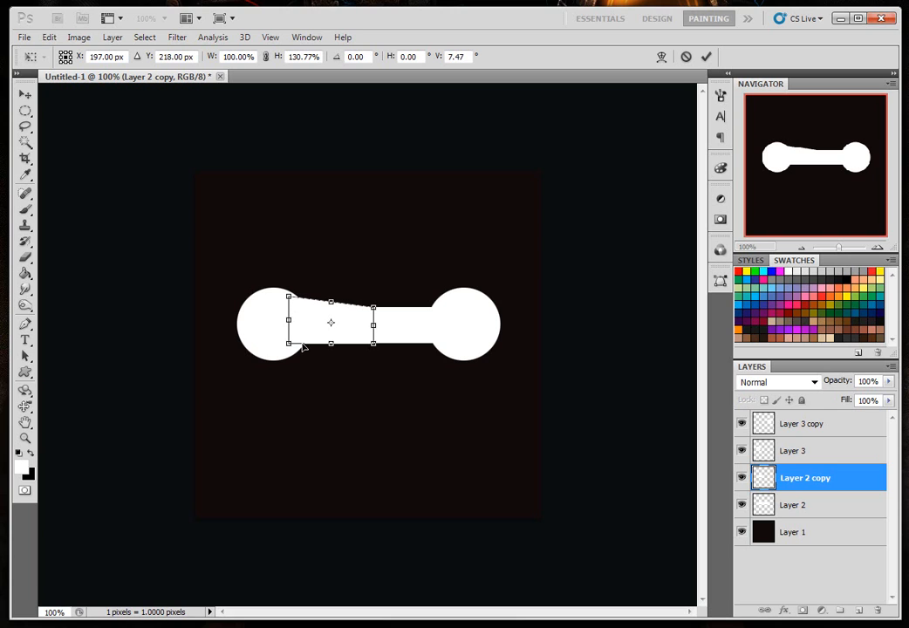
pyautogui.press('Return')
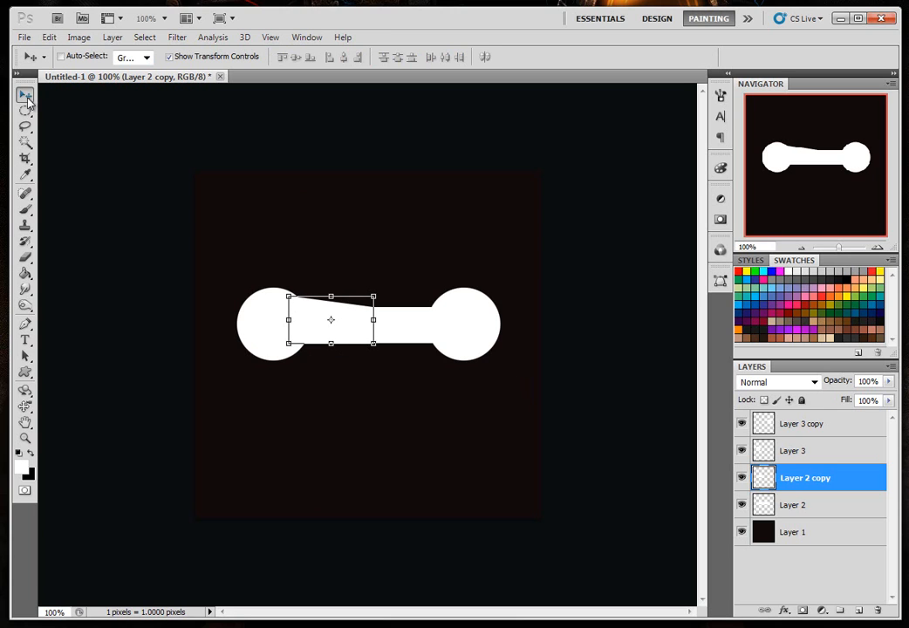
# - Duplicate the tapered piece, flip the copy vertically, and move it down to form the lower taper beside the left circle
pyautogui.press('ctrl')
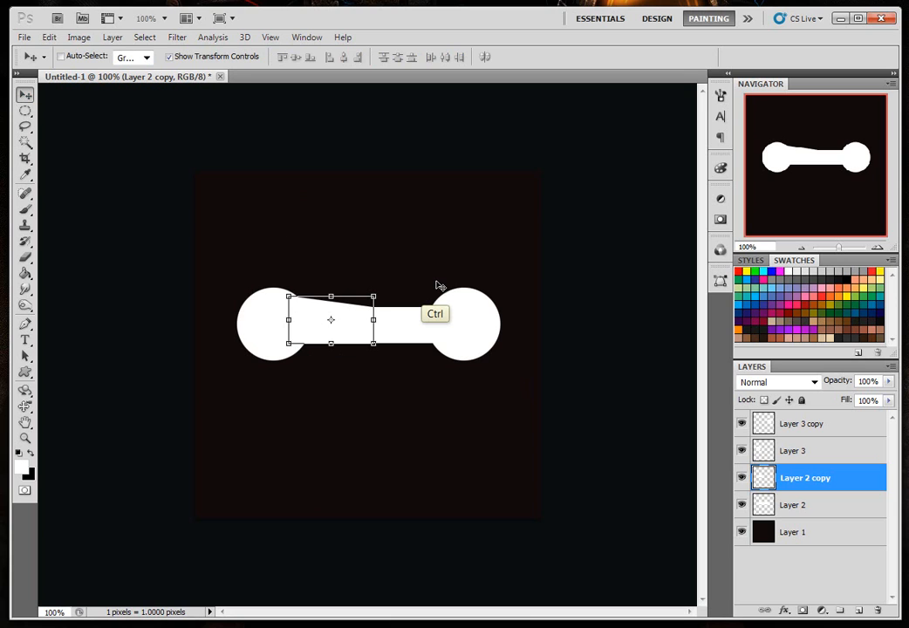
pyautogui.hotkey('ctrl', 'j')
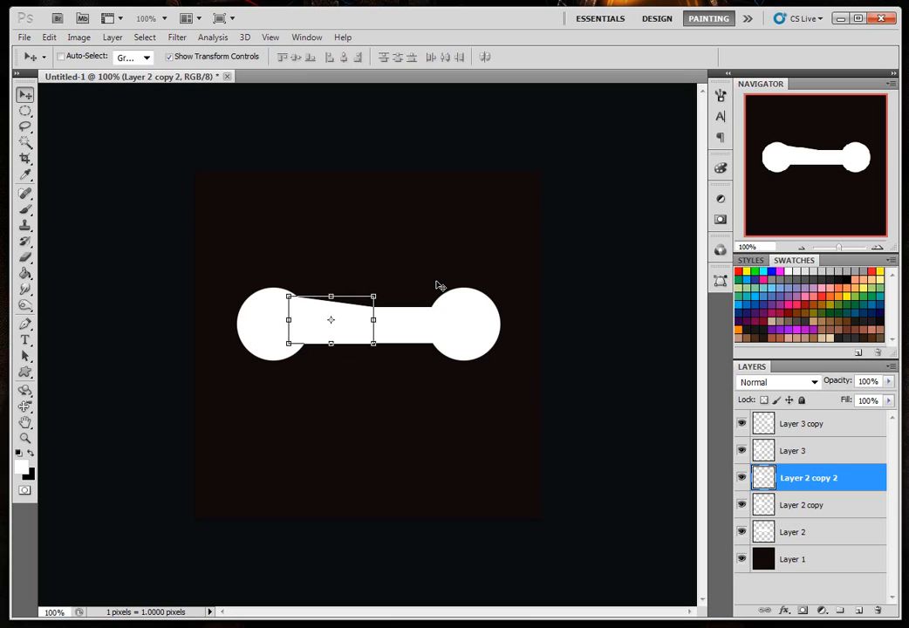
pyautogui.click(50, 37)
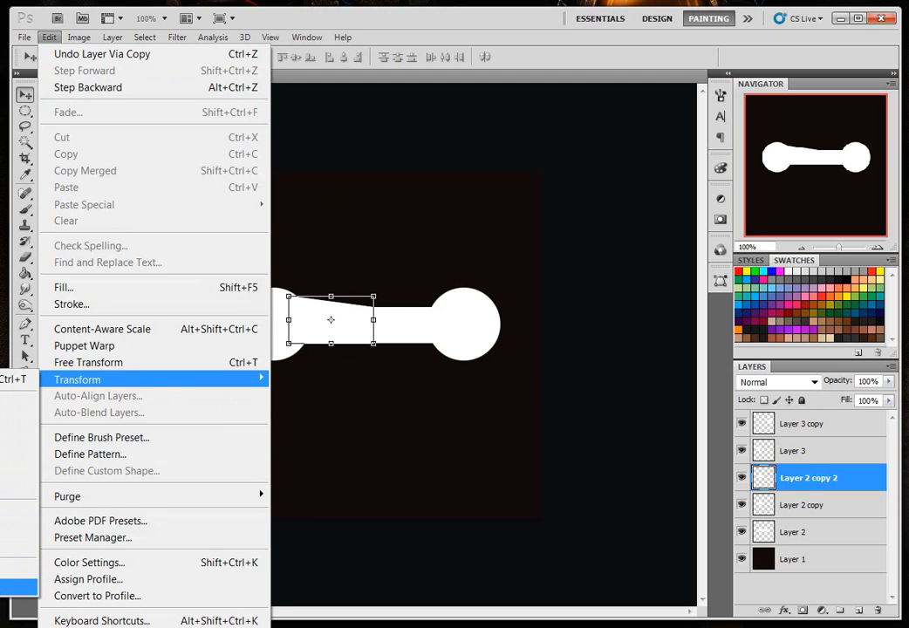
pyautogui.click(17, 586)
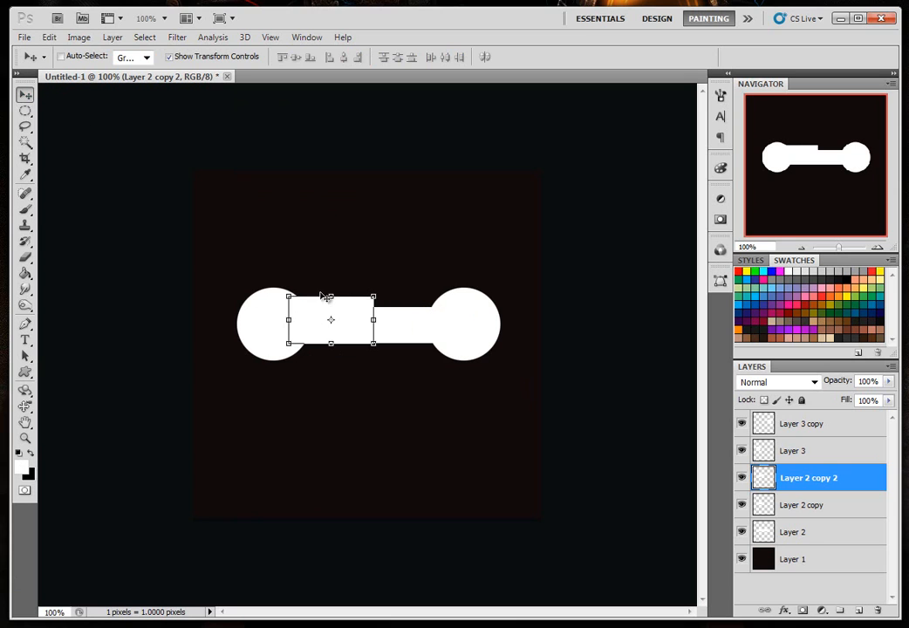
pyautogui.moveTo(360, 326); pyautogui.dragTo(360, 343)
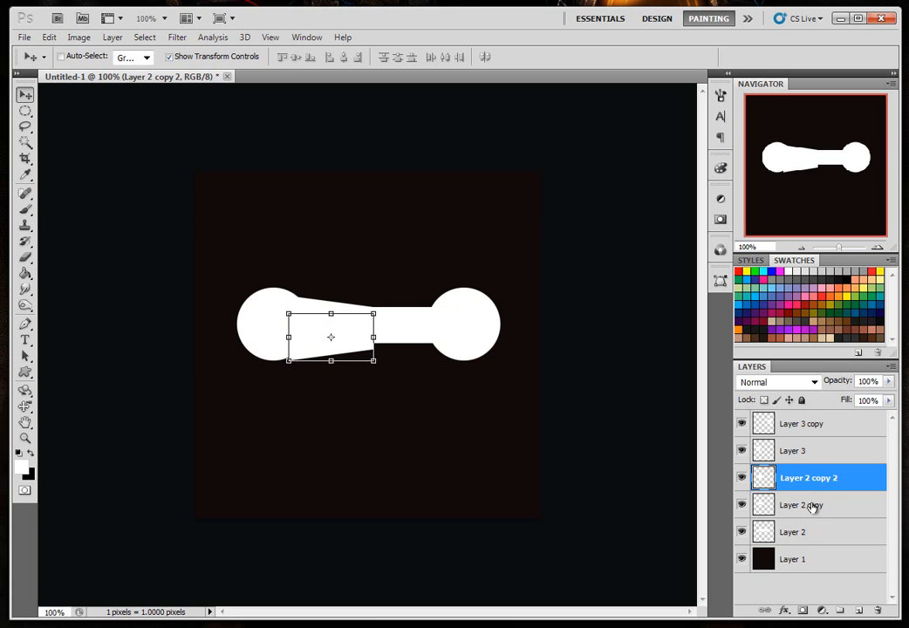
# - Merge the upper and lower tapered pieces beside the left circle into a single layer
pyautogui.keyDown('shift'); pyautogui.click(803, 506); pyautogui.keyUp('shift')
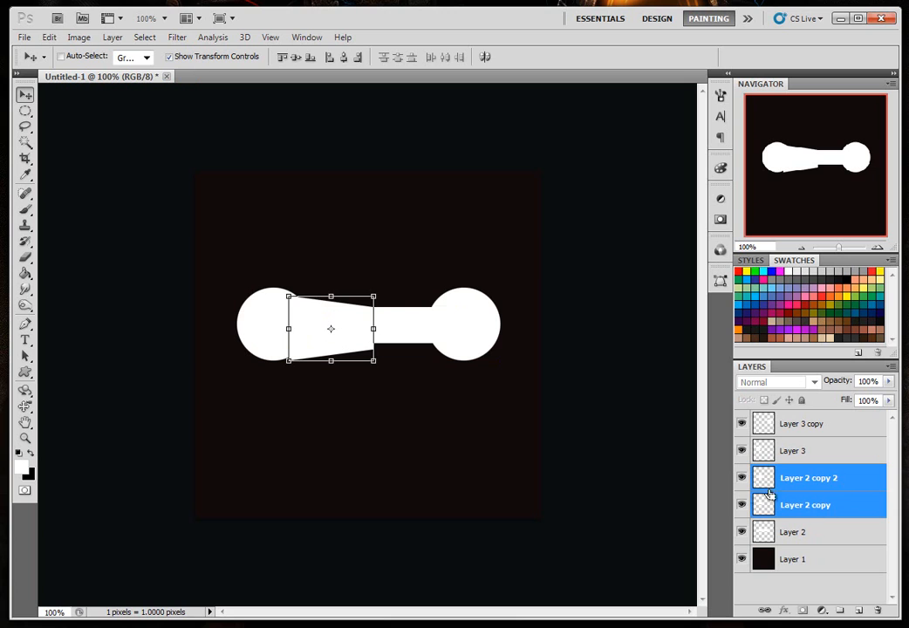
pyautogui.click(741, 478)
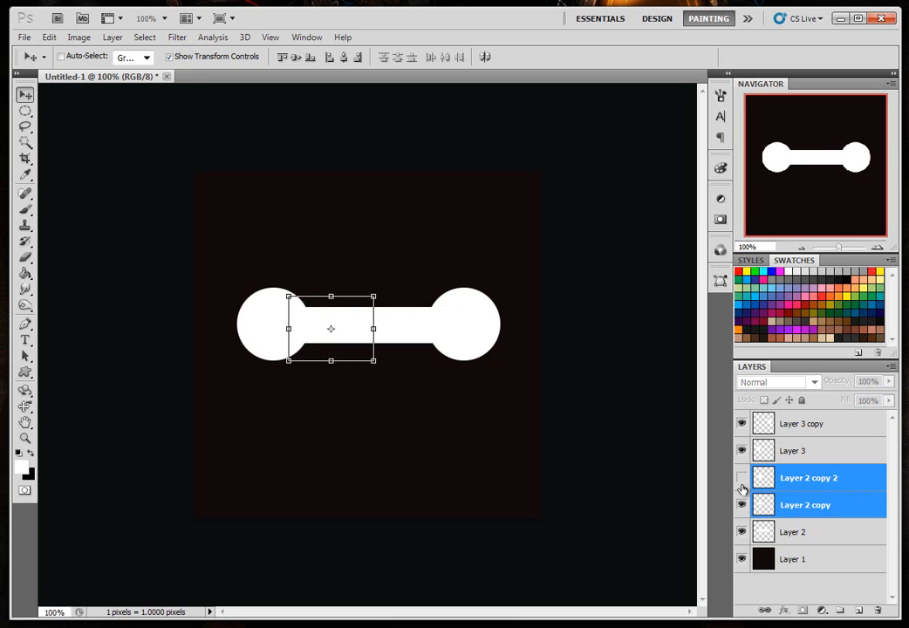
pyautogui.click(741, 477)
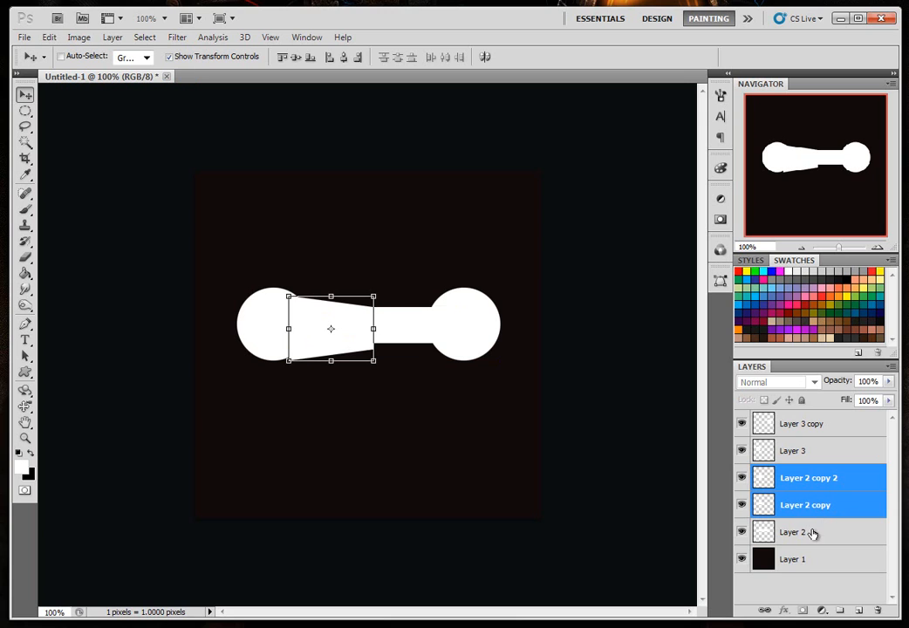
pyautogui.hotkey('ctrl', 'e')
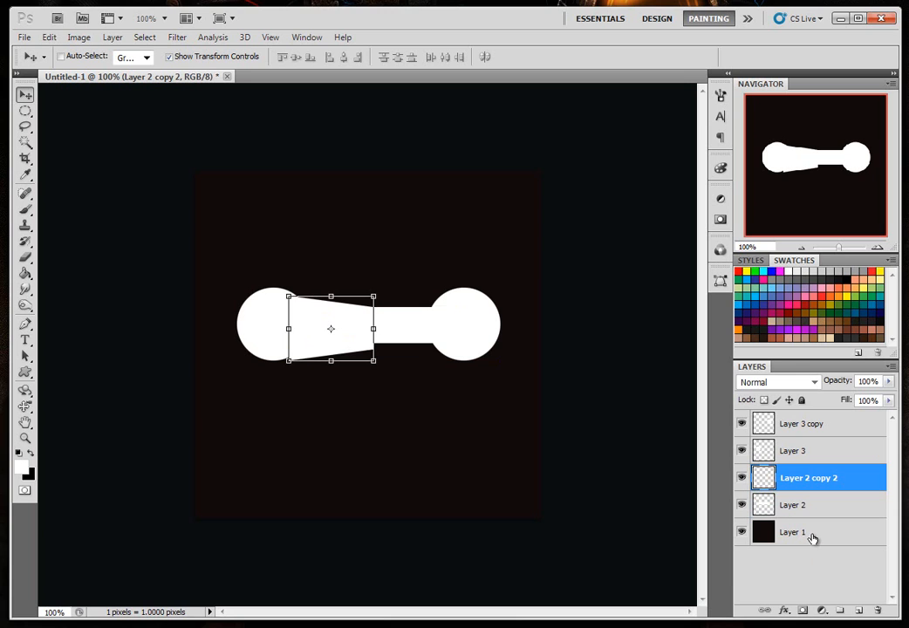
# - Scale the merged taper to about 74% width and 81% height so it blends from the left circle into the bar
pyautogui.moveTo(331, 362); pyautogui.dragTo(330, 351)
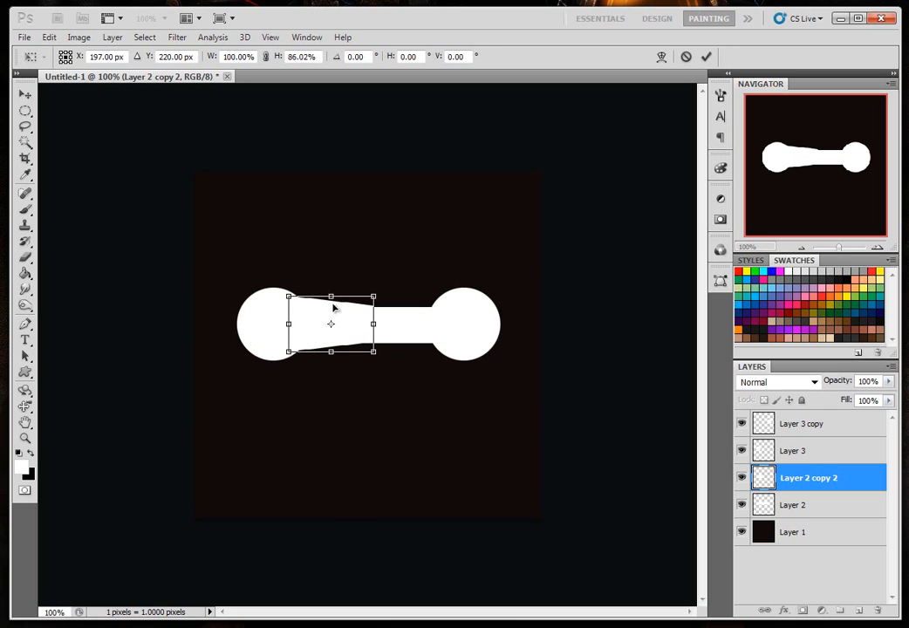
pyautogui.moveTo(331, 297); pyautogui.dragTo(331, 300)
pyautogui.moveTo(371, 326); pyautogui.dragTo(353, 326)
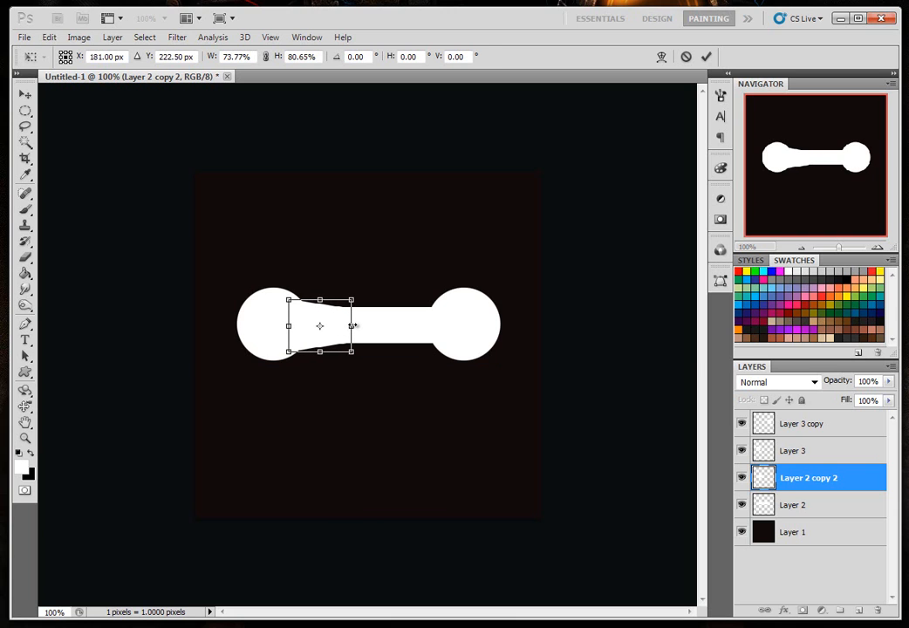
pyautogui.press('Return')
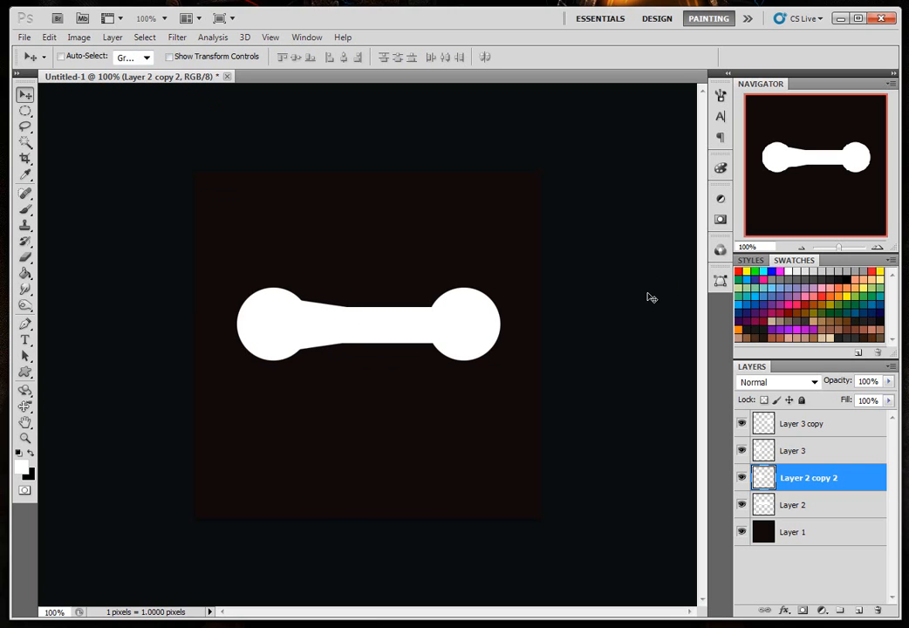
# - Duplicate the merged taper, flip the copy horizontally, and move it against the right circle to mirror the left one
pyautogui.hotkey('ctrl', 'j')
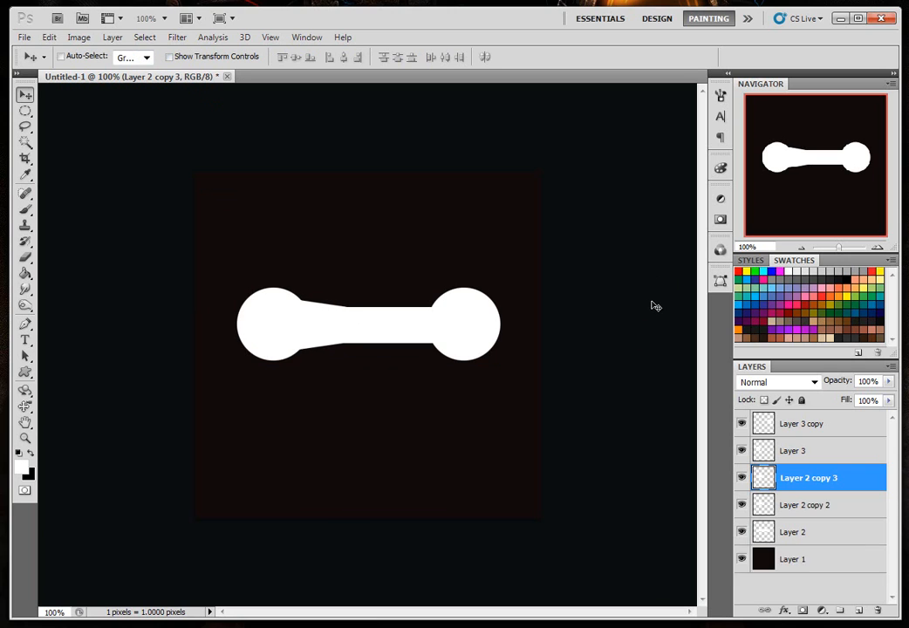
pyautogui.click(49, 37)
pyautogui.moveTo(133, 384)
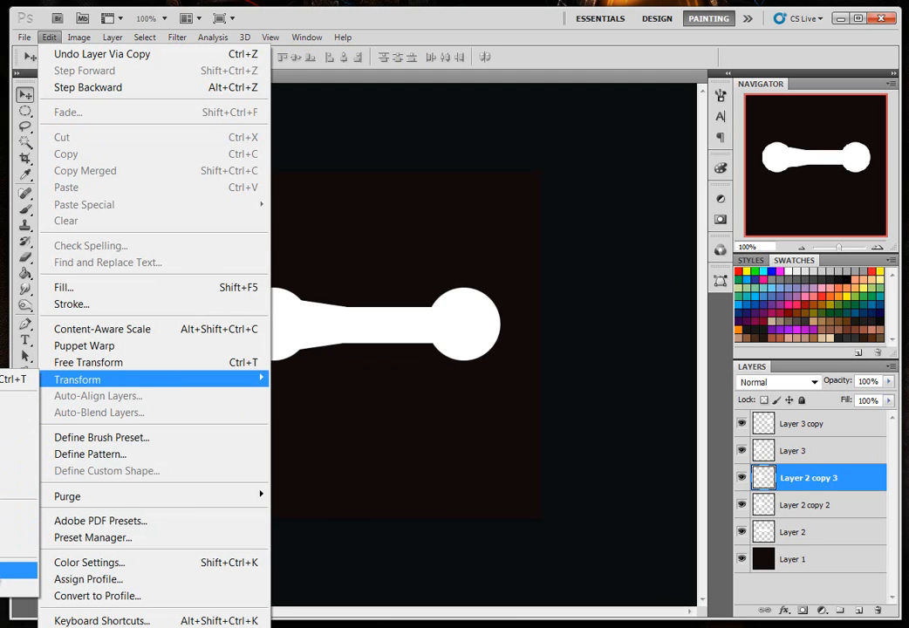
pyautogui.click(4, 568)
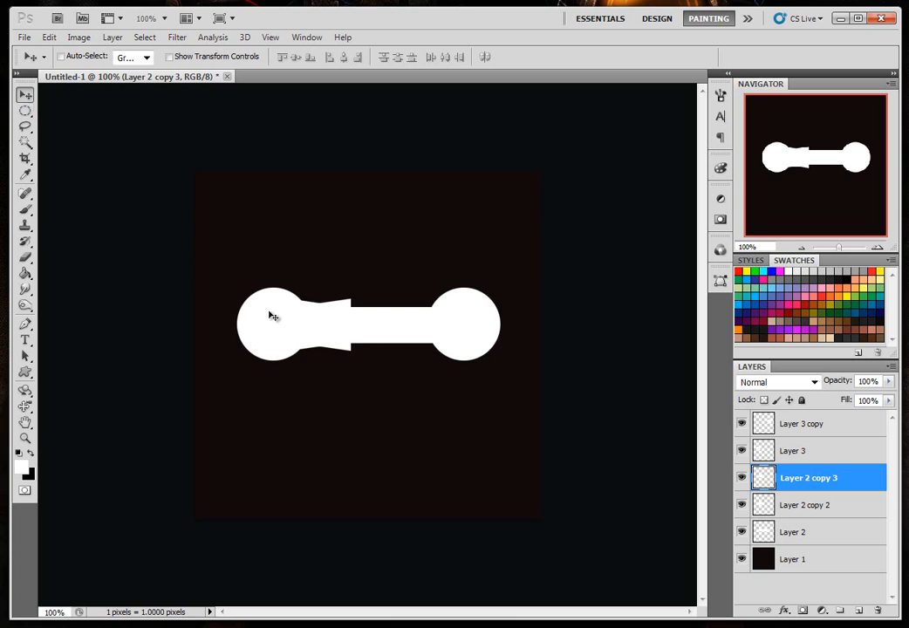
pyautogui.moveTo(341, 335); pyautogui.dragTo(438, 339)
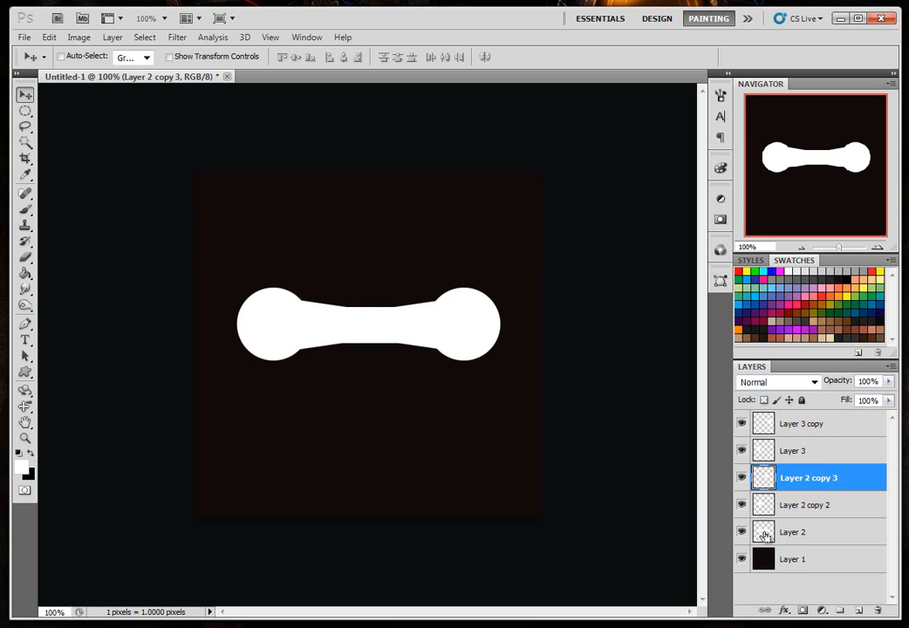
# - Load the combined outline of the bar, both tapers and both circles as one selection
pyautogui.keyDown('ctrl'); pyautogui.click(764, 505); pyautogui.keyUp('ctrl')
pyautogui.keyDown('ctrl'); pyautogui.keyDown('shift'); pyautogui.click(763, 450); pyautogui.keyUp('shift'); pyautogui.keyUp('ctrl')
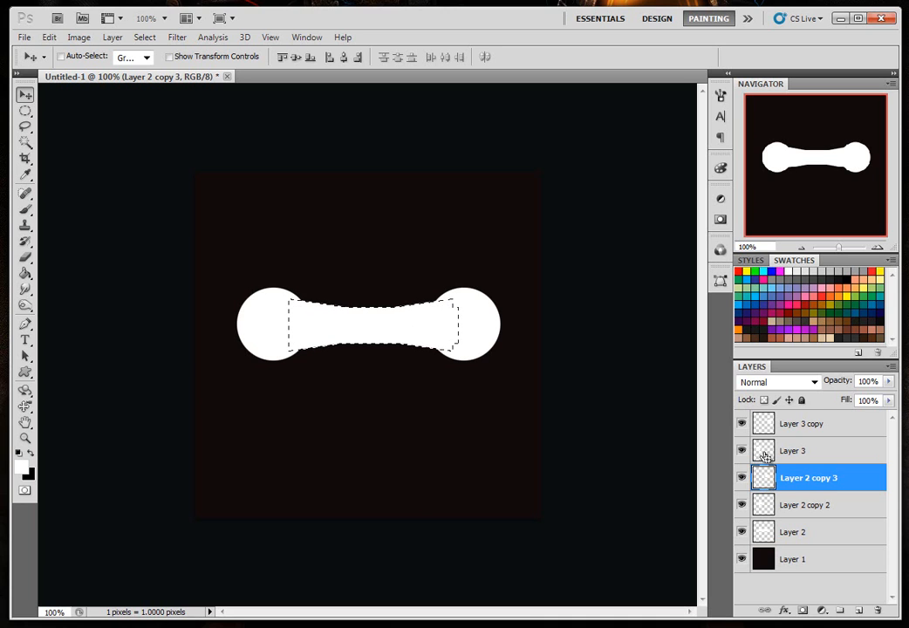
pyautogui.keyDown('ctrl'); pyautogui.keyDown('shift'); pyautogui.click(763, 429); pyautogui.keyUp('shift'); pyautogui.keyUp('ctrl')
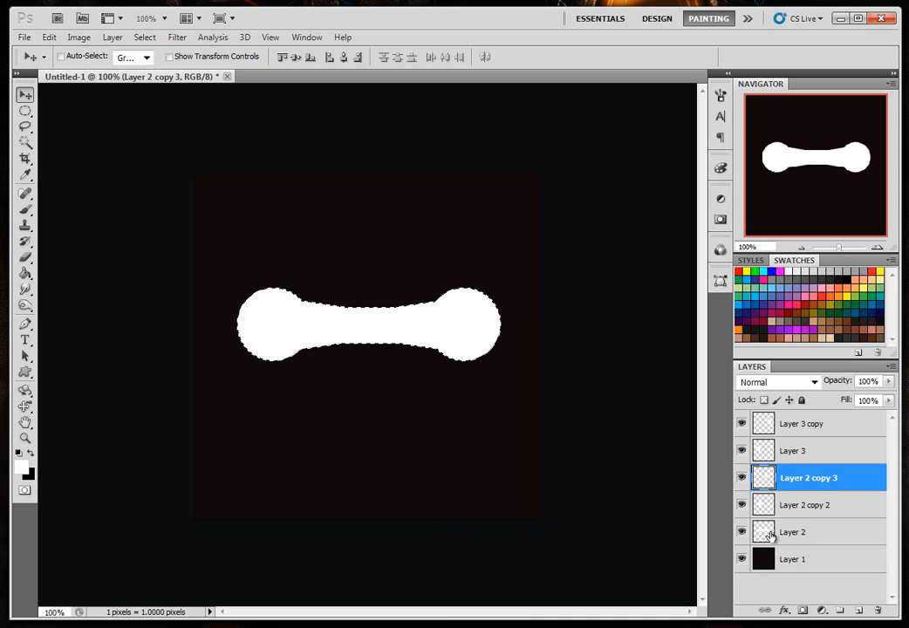
# - Group all the white shape layers above Layer 1 and hide the group
pyautogui.click(809, 532)
pyautogui.keyDown('shift'); pyautogui.click(815, 427); pyautogui.keyUp('shift')
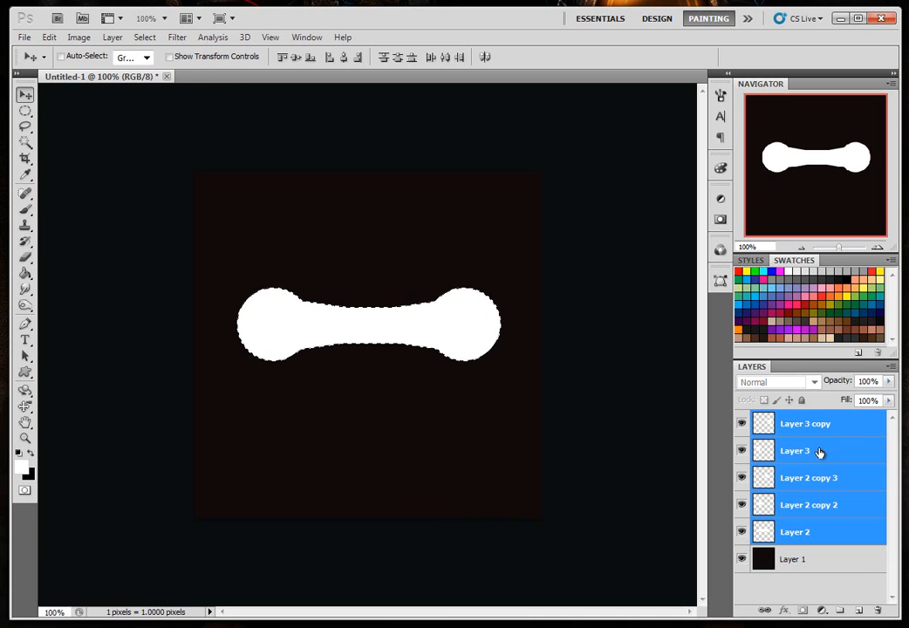
pyautogui.hotkey('ctrl', 'g')
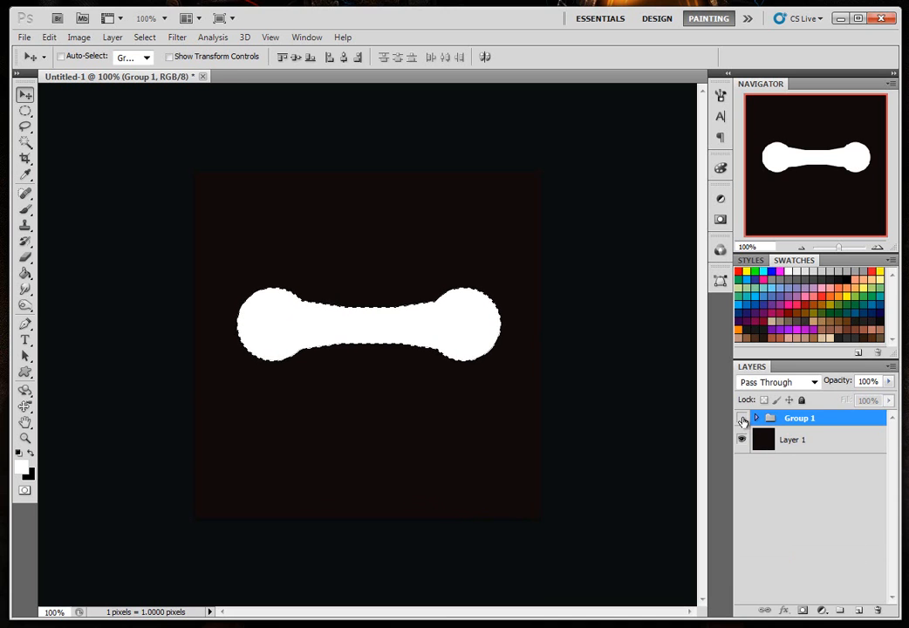
pyautogui.click(741, 421)
# - Add a new blank layer above the group and save the current selection as an alpha channel
pyautogui.click(859, 611)
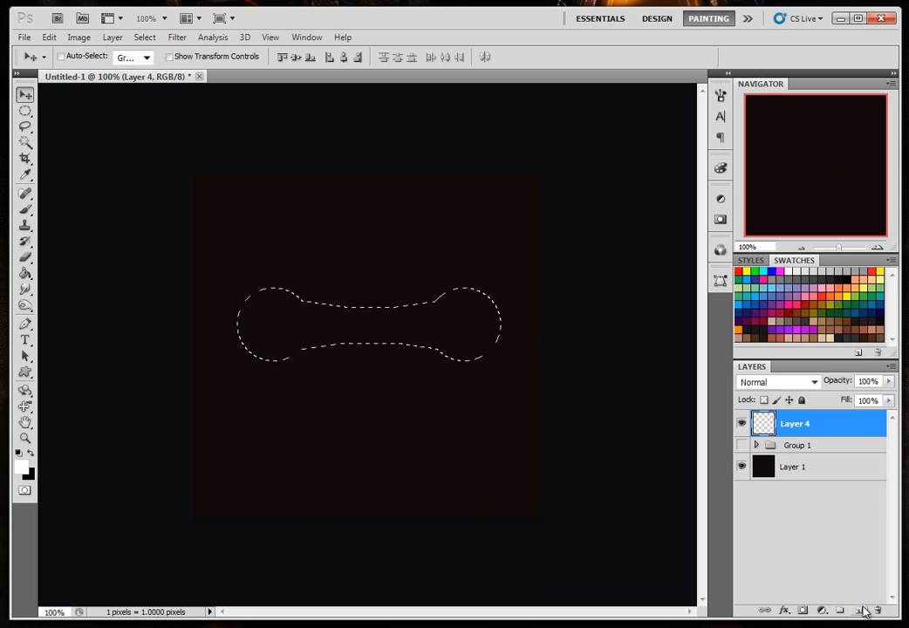
pyautogui.click(721, 252)
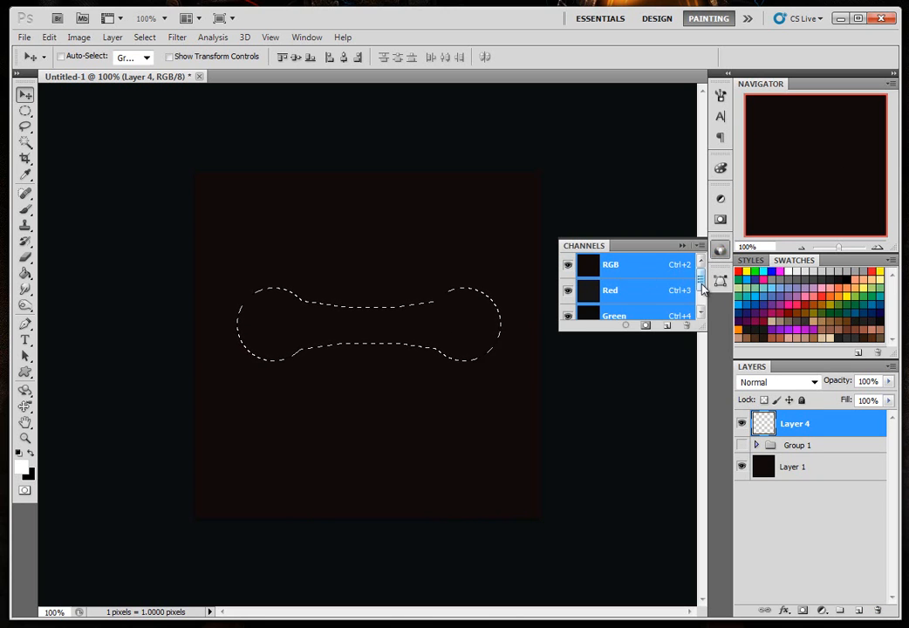
pyautogui.click(683, 247)
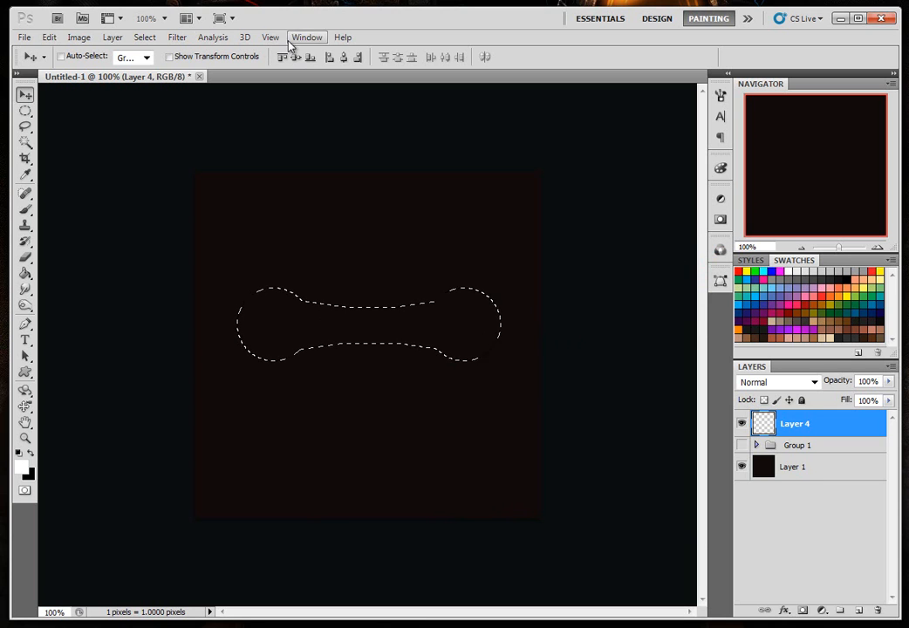
pyautogui.click(304, 39)
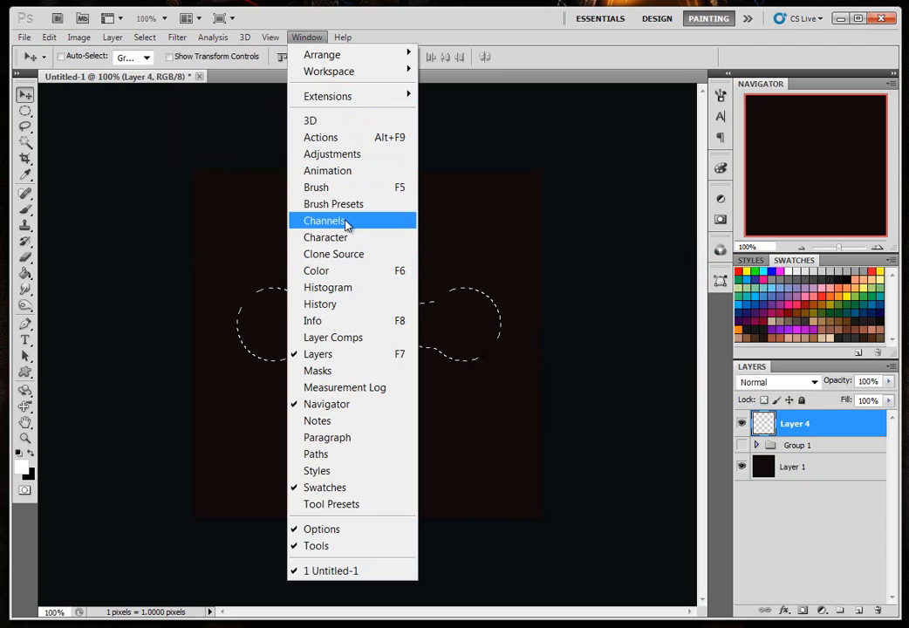
pyautogui.click(720, 250)
pyautogui.click(720, 250)
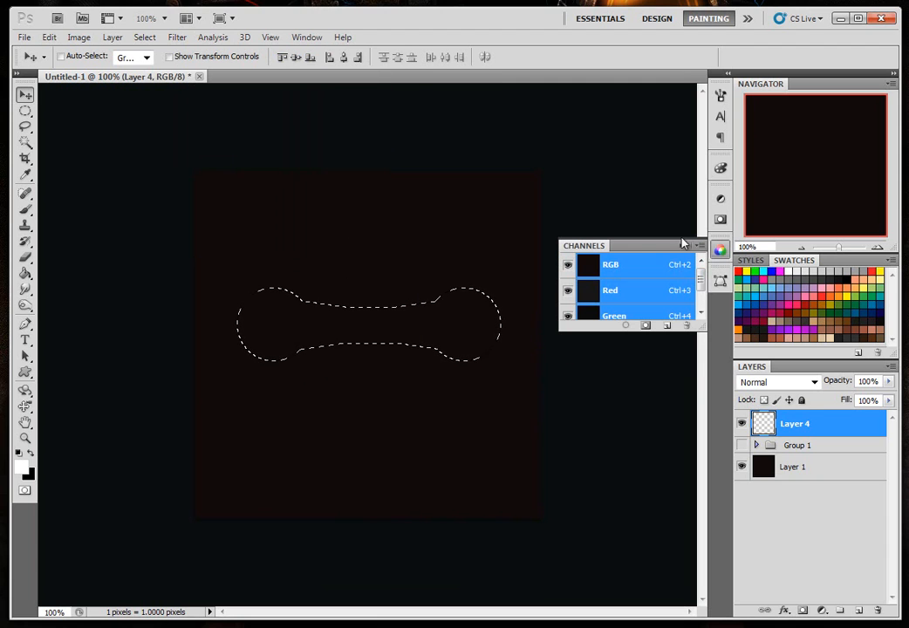
pyautogui.scroll(-2, 698, 281)
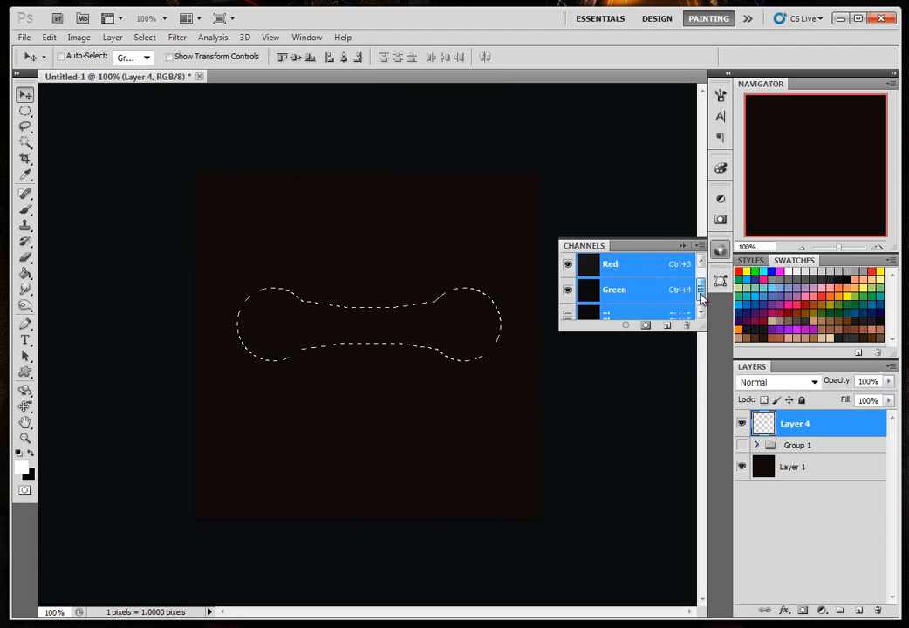
pyautogui.click(646, 327)
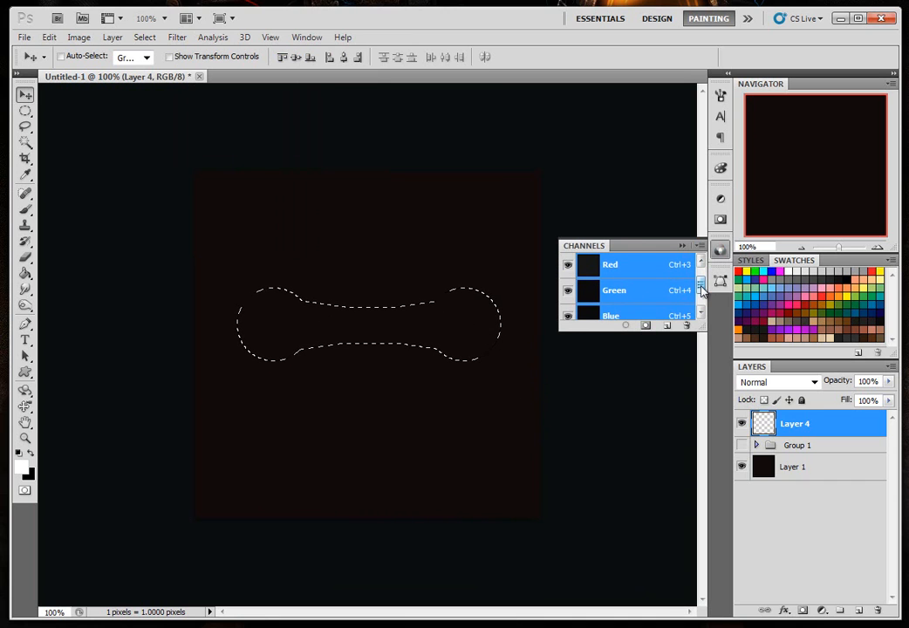
# - Display the Alpha 1 channel on its own and clear the selection
pyautogui.scroll(-2, 699, 290)
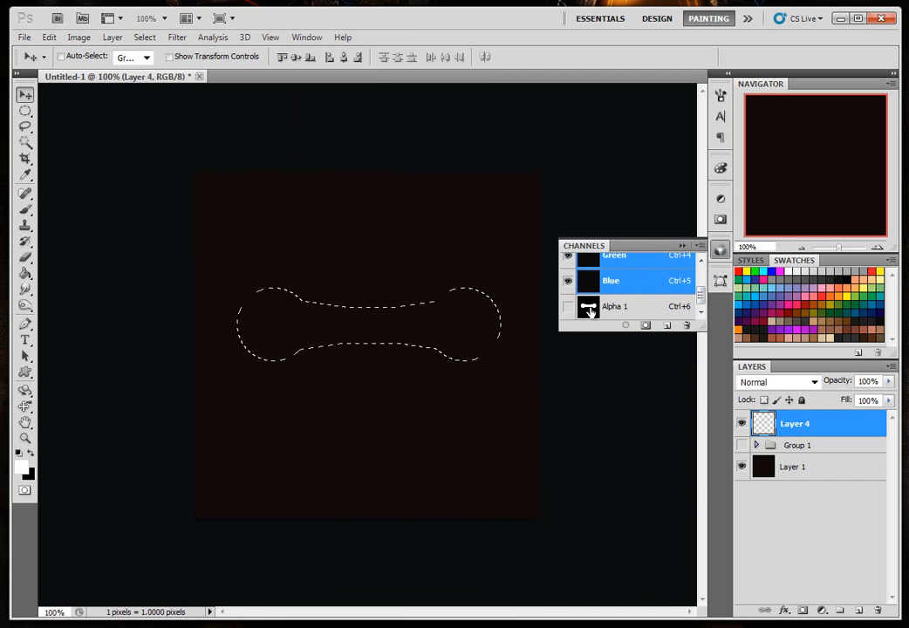
pyautogui.click(587, 314)
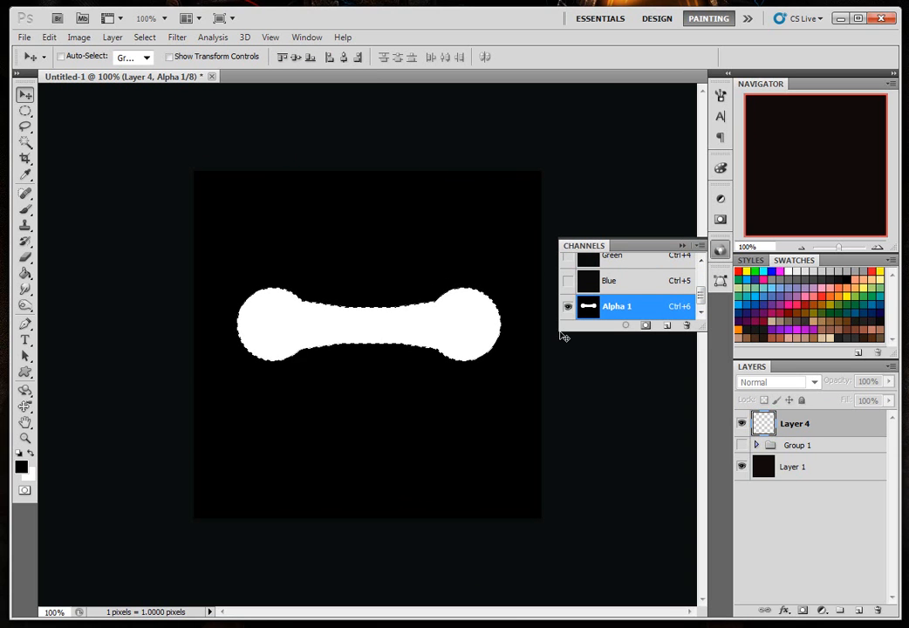
pyautogui.hotkey('ctrl', 'd')
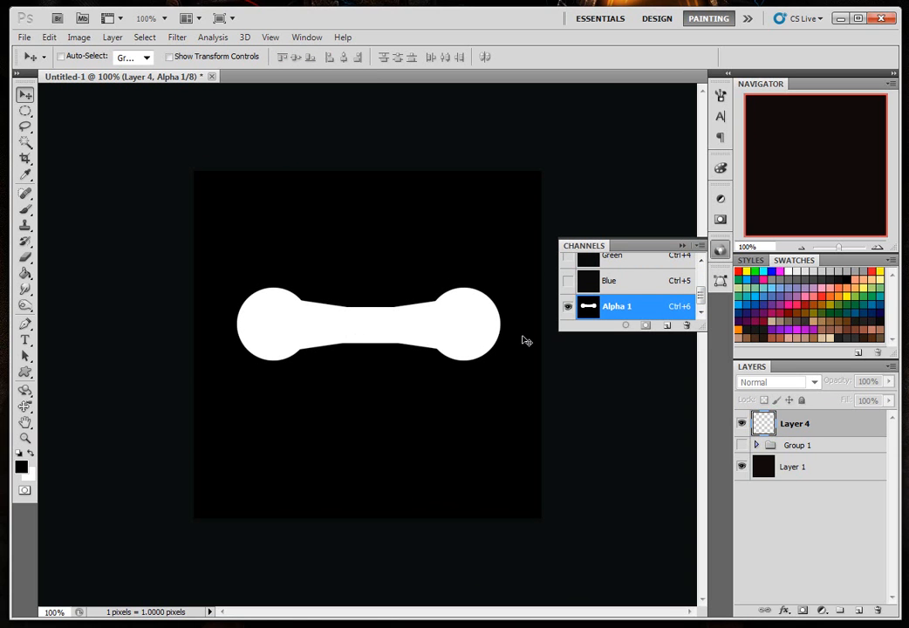
# - Apply a Gaussian Blur with a radius of 9.8 pixels to the Alpha 1 channel
pyautogui.click(106, 40)
pyautogui.moveTo(185, 41)
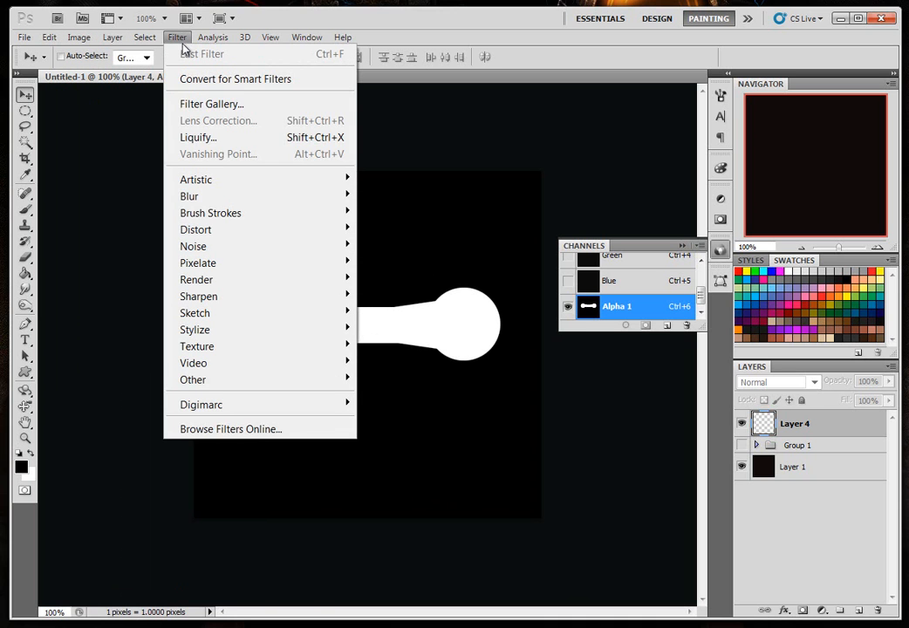
pyautogui.moveTo(210, 202)
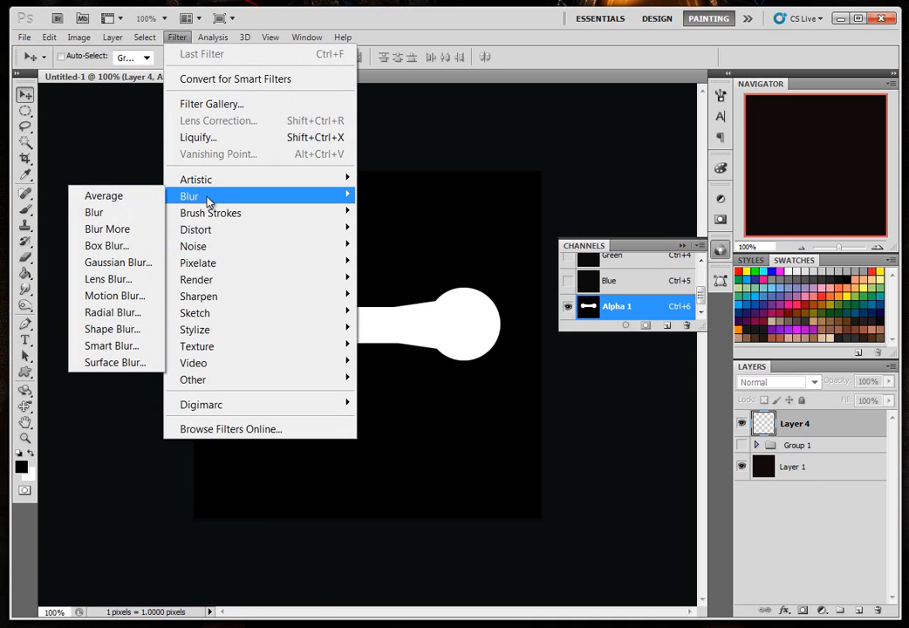
pyautogui.click(133, 264)
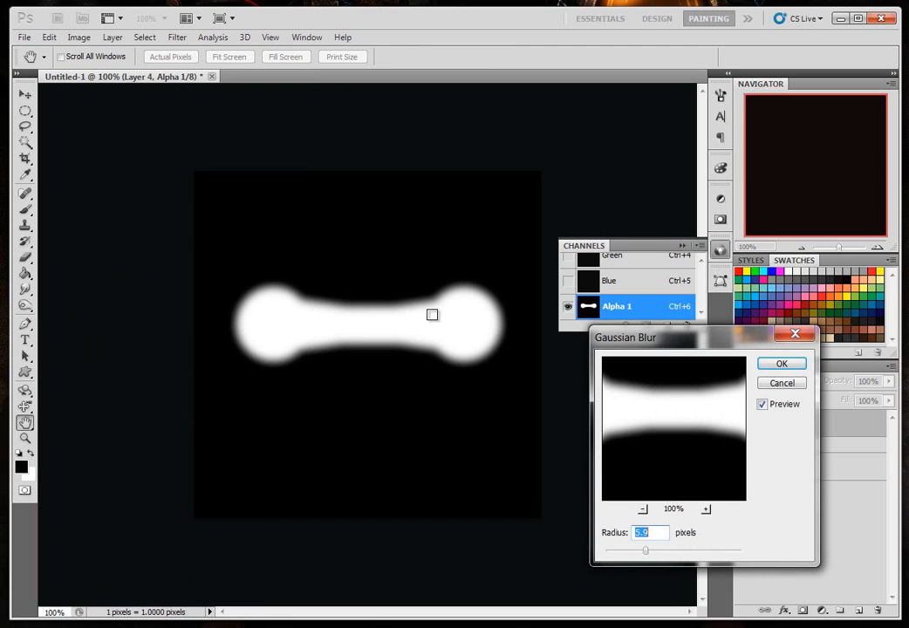
pyautogui.moveTo(651, 558)
pyautogui.mouseDown()
pyautogui.moveTo(673, 554)
pyautogui.moveTo(662, 555)
pyautogui.mouseUp()
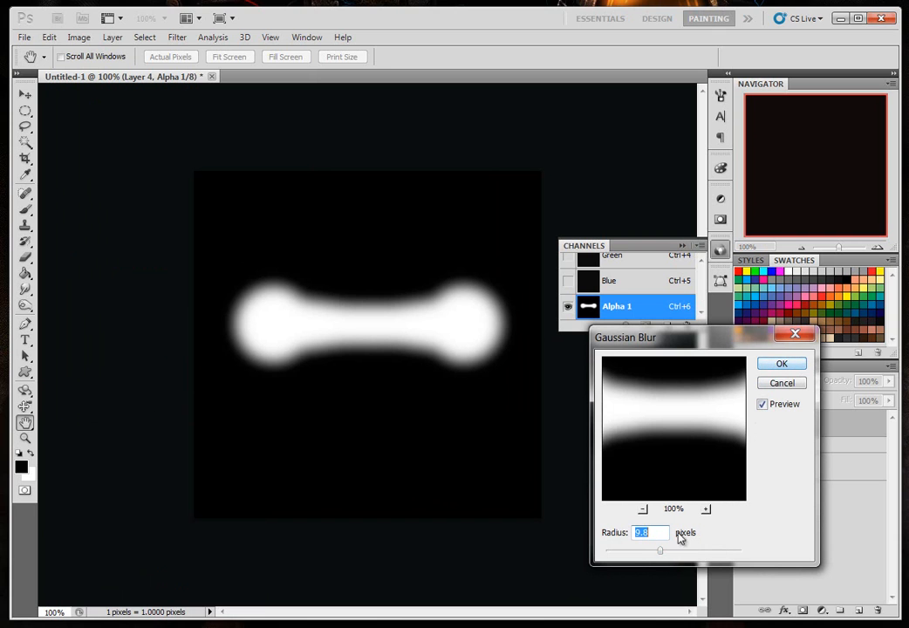
pyautogui.click(779, 365)
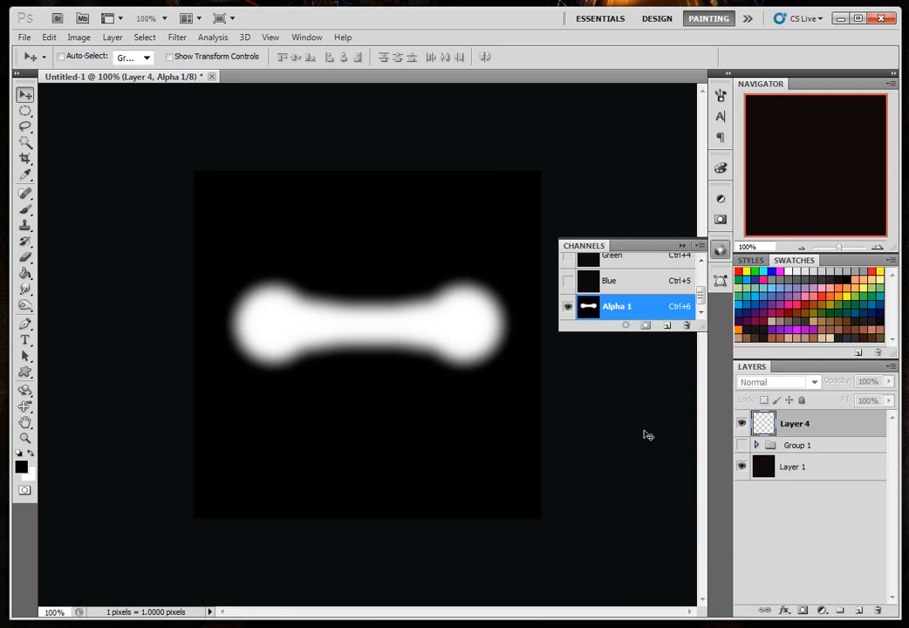
# - Apply Levels to the blurred channel with a black input of 88 and a white input of 127 to sharpen its edges
pyautogui.hotkey('ctrl', 'l')
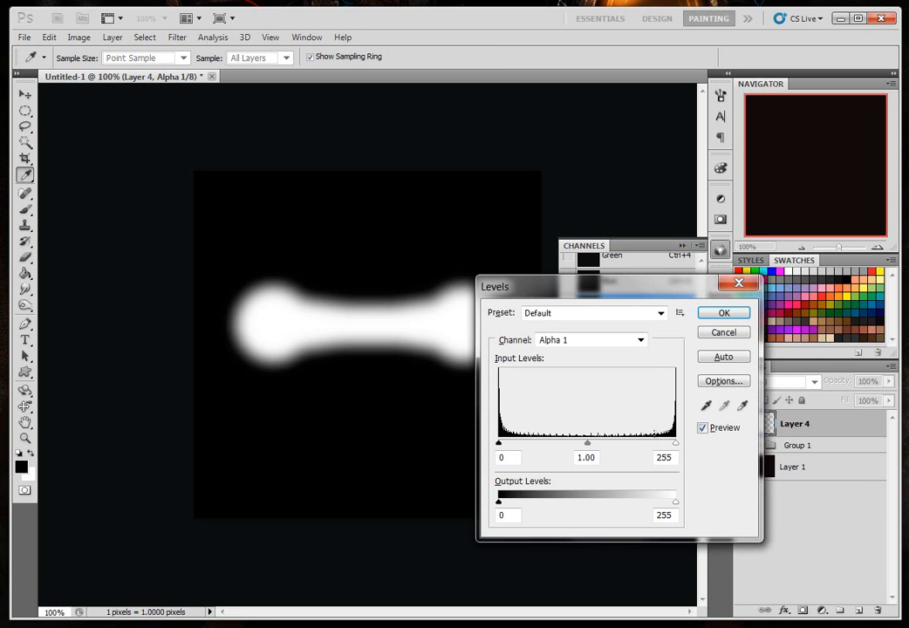
pyautogui.moveTo(675, 445); pyautogui.dragTo(580, 455)
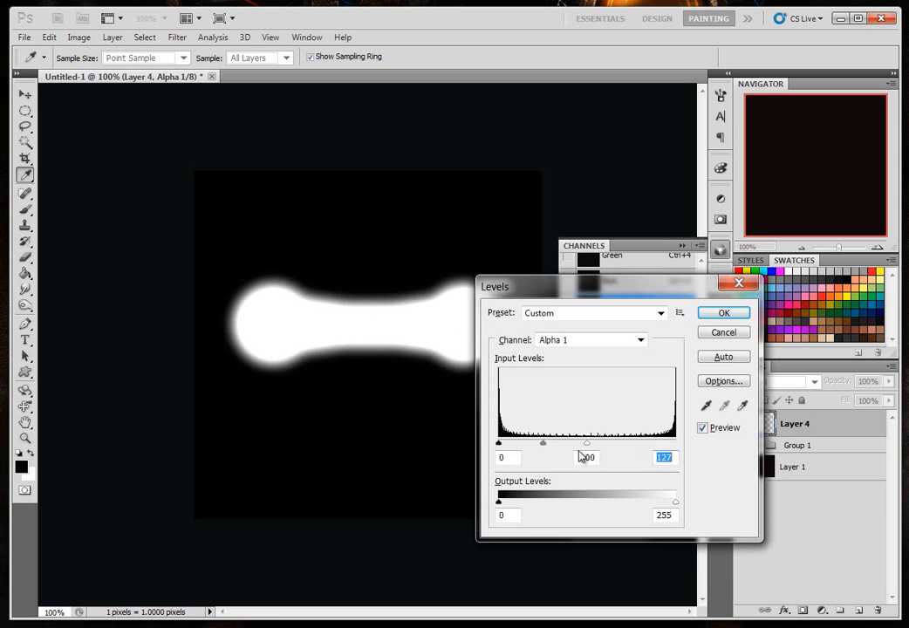
pyautogui.moveTo(499, 445); pyautogui.dragTo(562, 446)
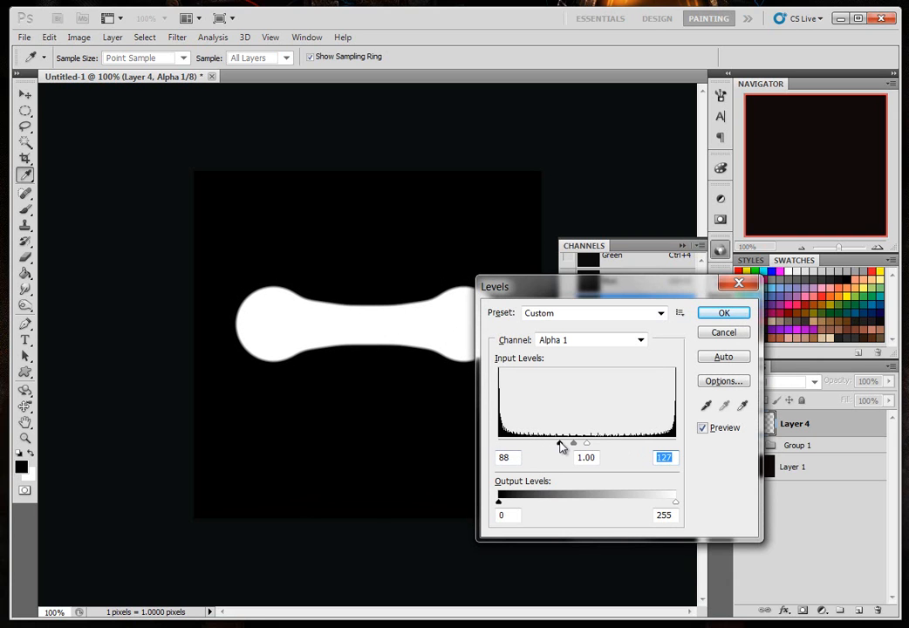
pyautogui.click(724, 312)
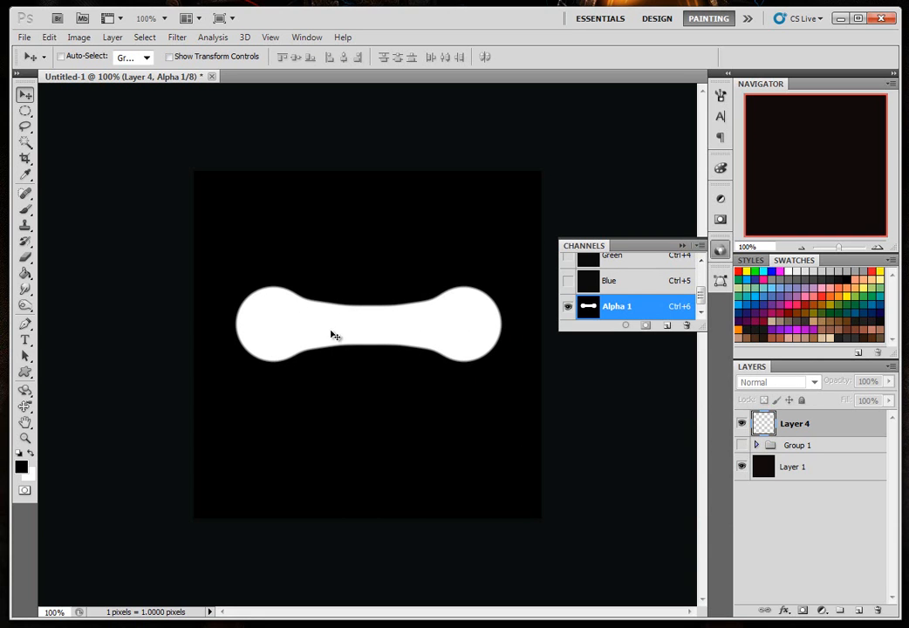
# - Apply a second Gaussian Blur to the Alpha 1 channel with a radius of 10.0 pixels
pyautogui.click(177, 36)
pyautogui.moveTo(225, 201)
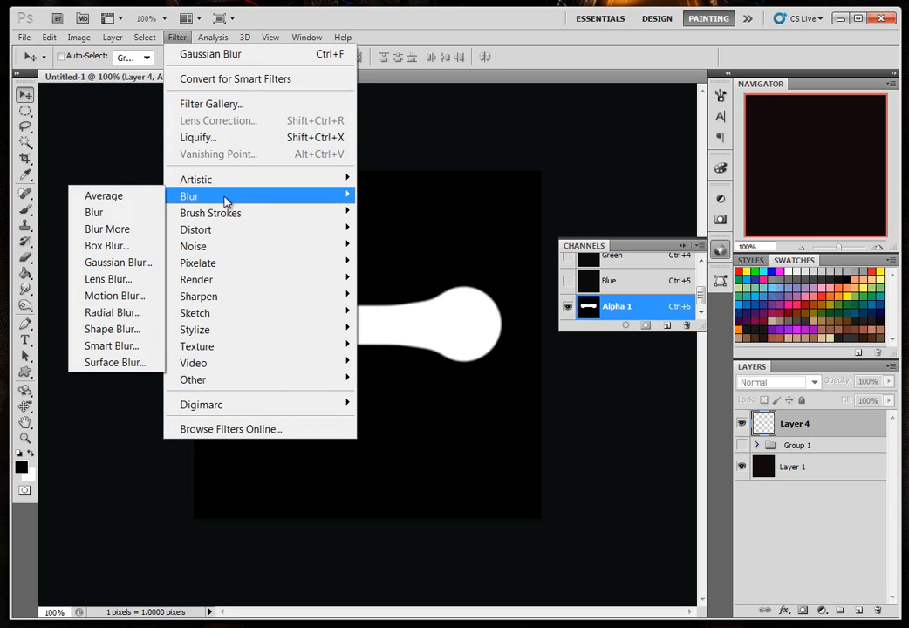
pyautogui.click(132, 262)
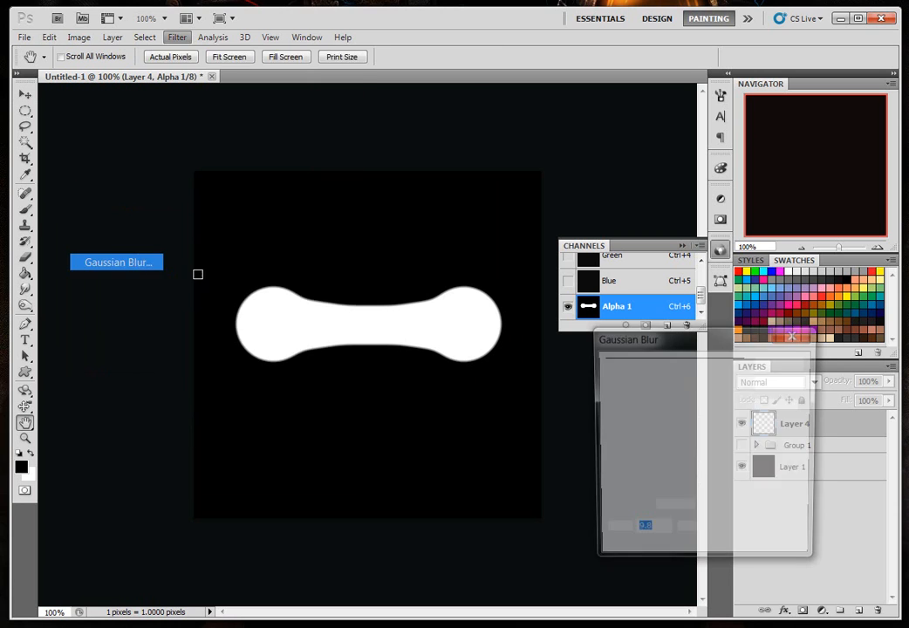
pyautogui.moveTo(663, 555)
pyautogui.mouseDown()
pyautogui.moveTo(679, 552)
pyautogui.moveTo(660, 553)
pyautogui.mouseUp()
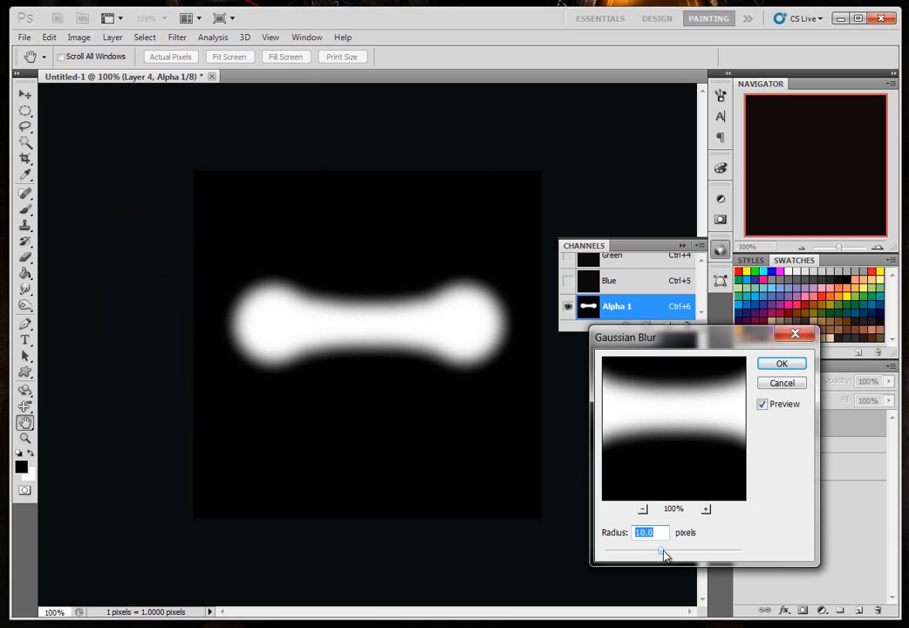
pyautogui.click(782, 365)
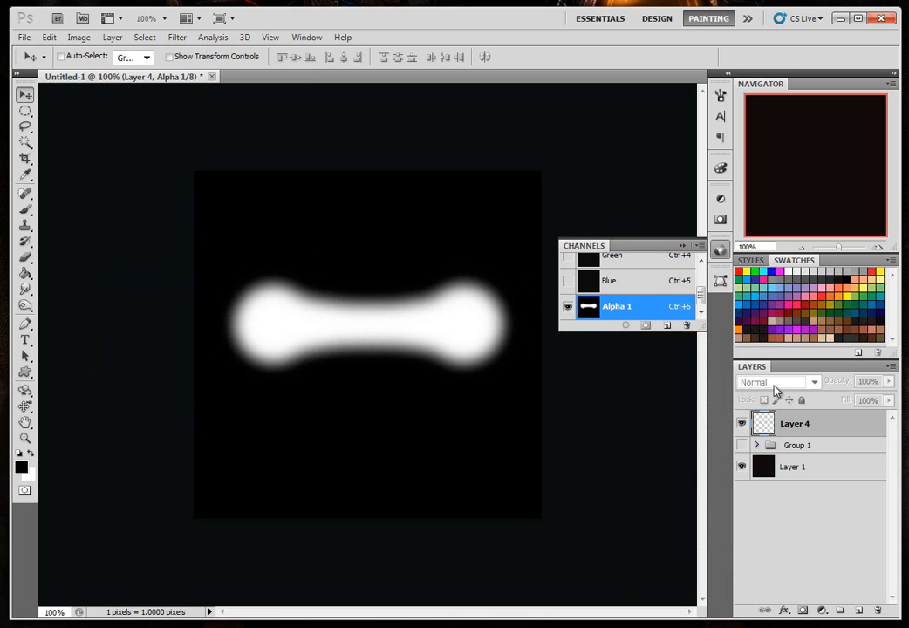
# - Sharpen the blurred Alpha 1 channel with Levels, using a black input of 117 and a white input of 144
pyautogui.hotkey('ctrl', 'l')
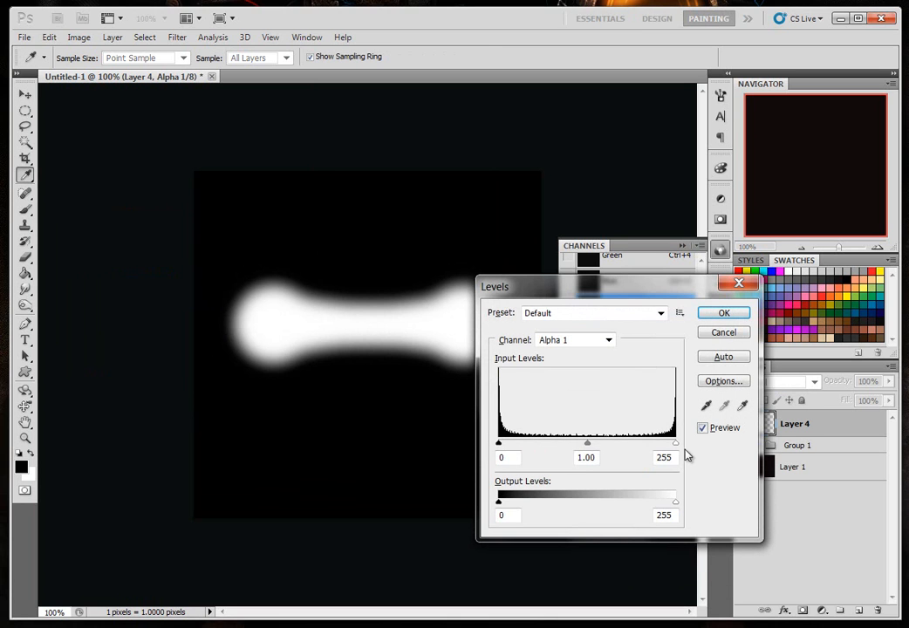
pyautogui.moveTo(675, 445); pyautogui.dragTo(600, 447)
pyautogui.moveTo(500, 447); pyautogui.dragTo(584, 446)
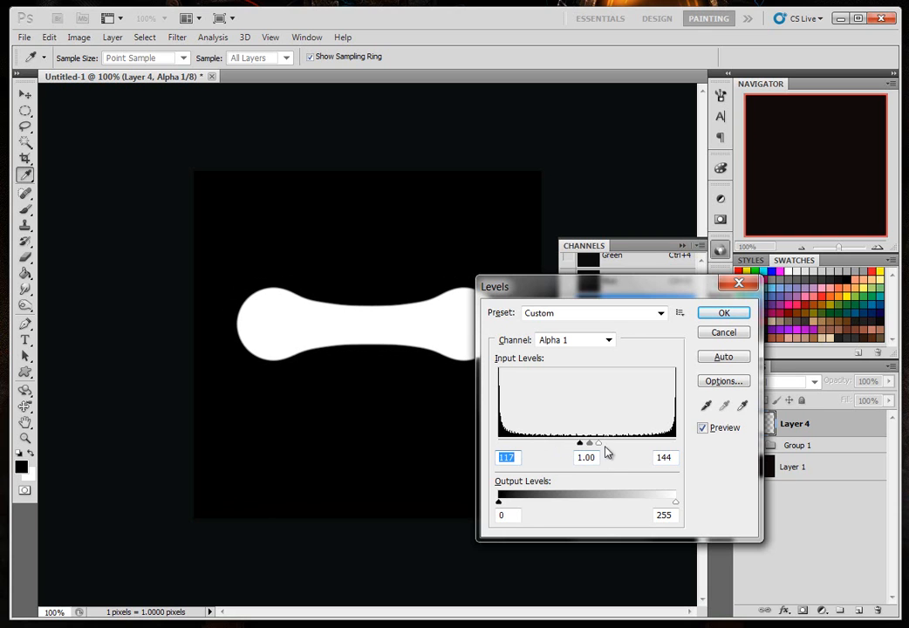
pyautogui.click(723, 314)
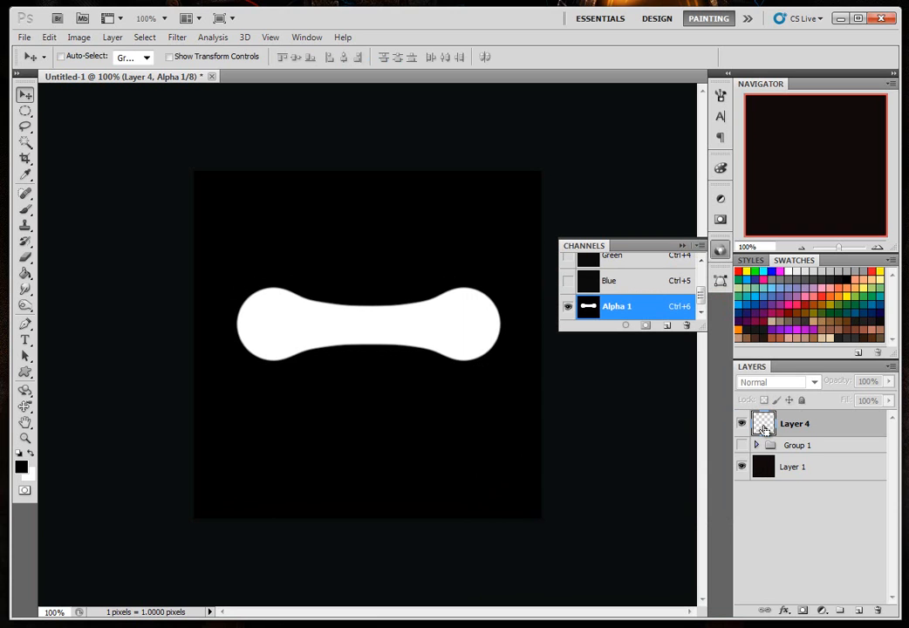
# - Load the Alpha 1 channel as a selection and return to Layer 4 in the RGB composite
pyautogui.keyDown('ctrl'); pyautogui.click(763, 425); pyautogui.keyUp('ctrl')
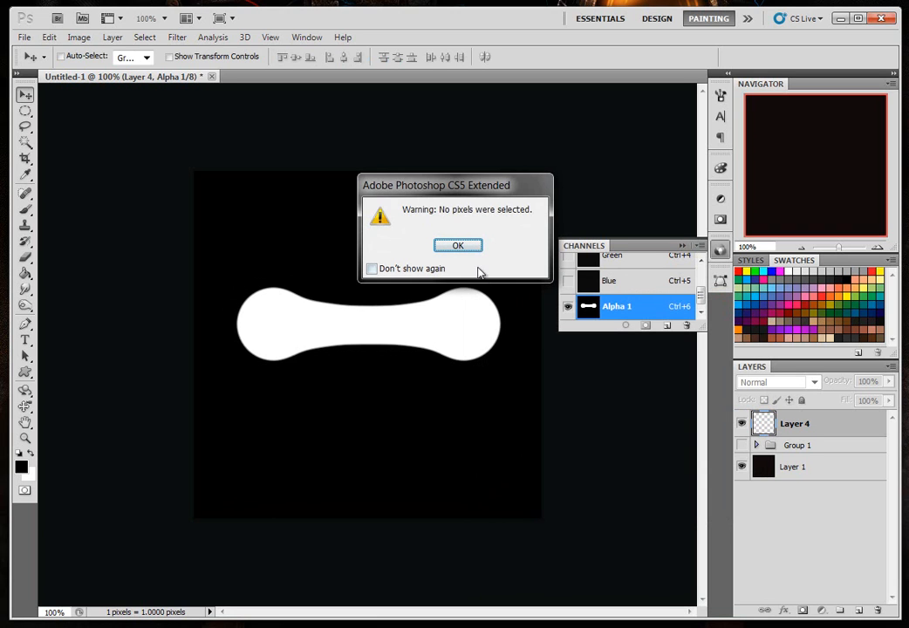
pyautogui.click(457, 246)
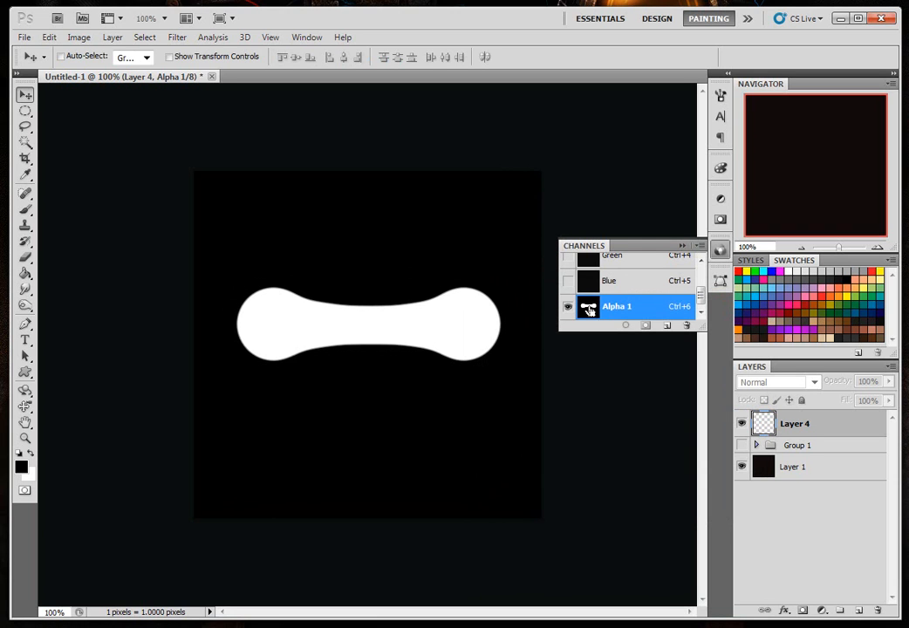
pyautogui.keyDown('ctrl'); pyautogui.click(589, 309); pyautogui.keyUp('ctrl')
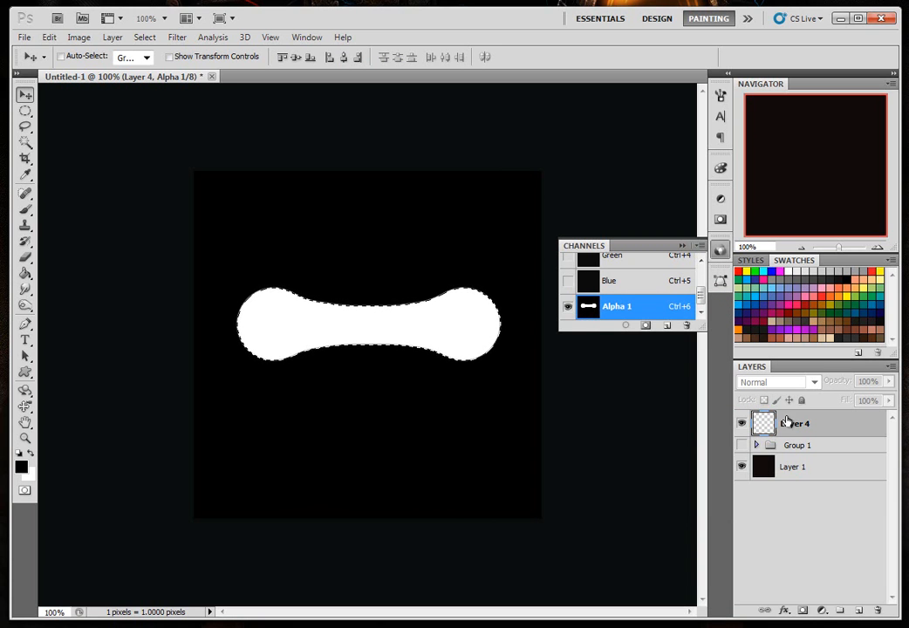
pyautogui.click(765, 425)
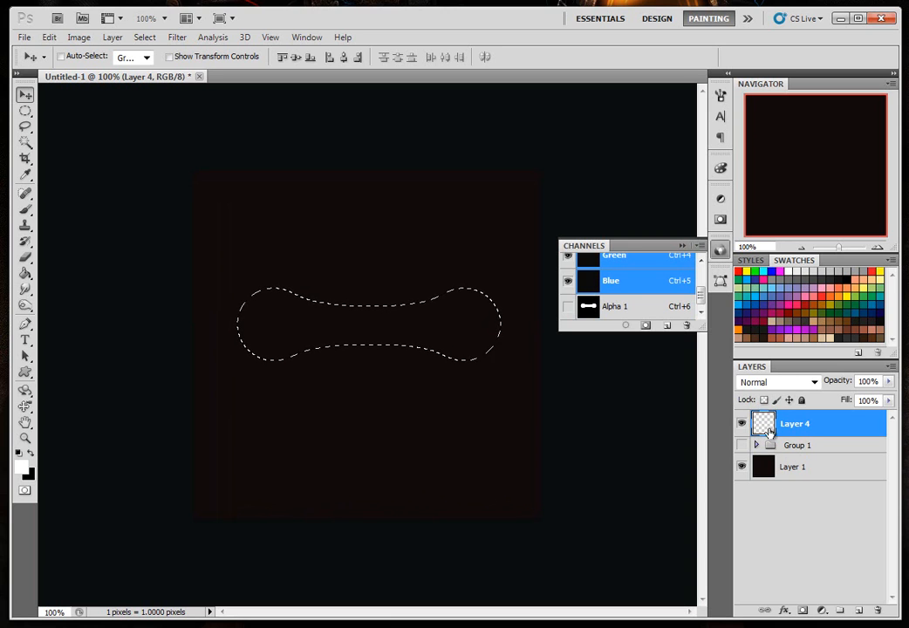
pyautogui.click(682, 247)
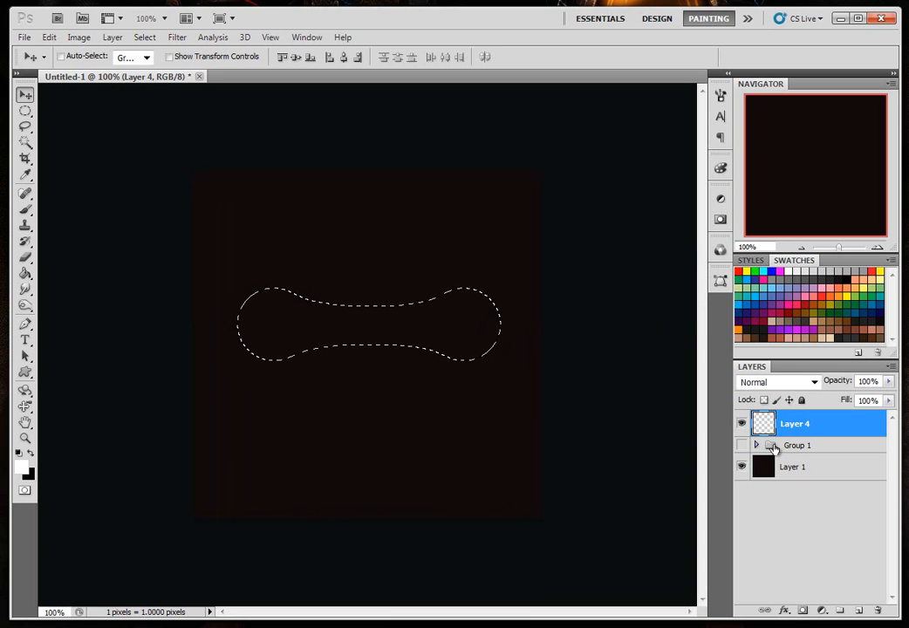
# - Fill the bone-shaped selection on Layer 4 with brown #542a13 using the Paint Bucket, and clear the selection
pyautogui.click(26, 274)
pyautogui.click(26, 275)
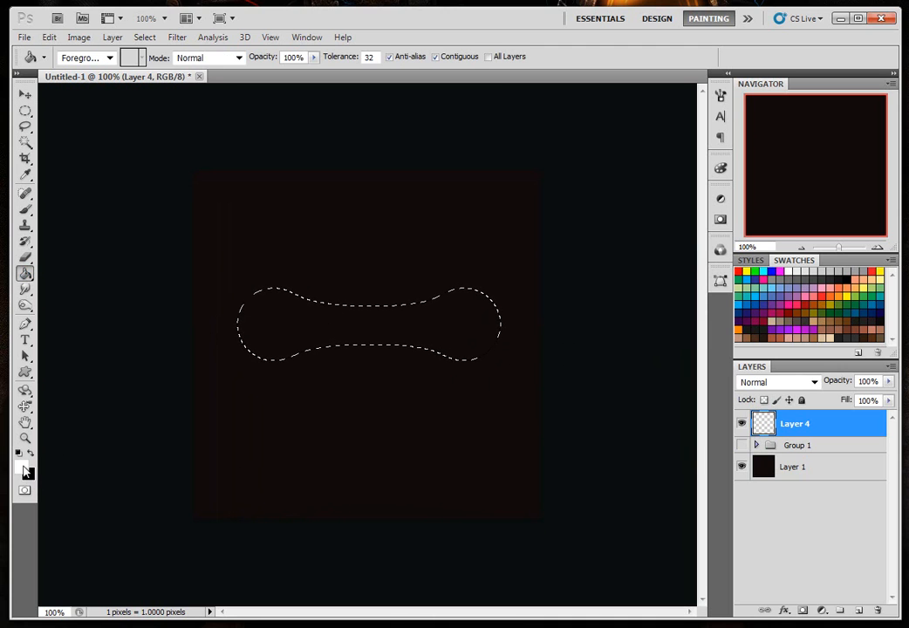
pyautogui.click(24, 467)
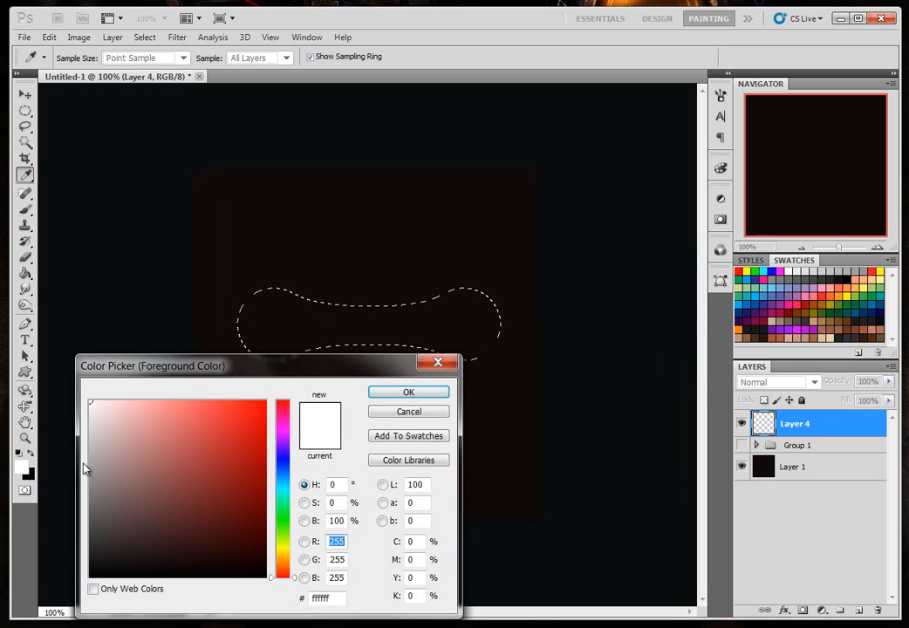
pyautogui.click(873, 337)
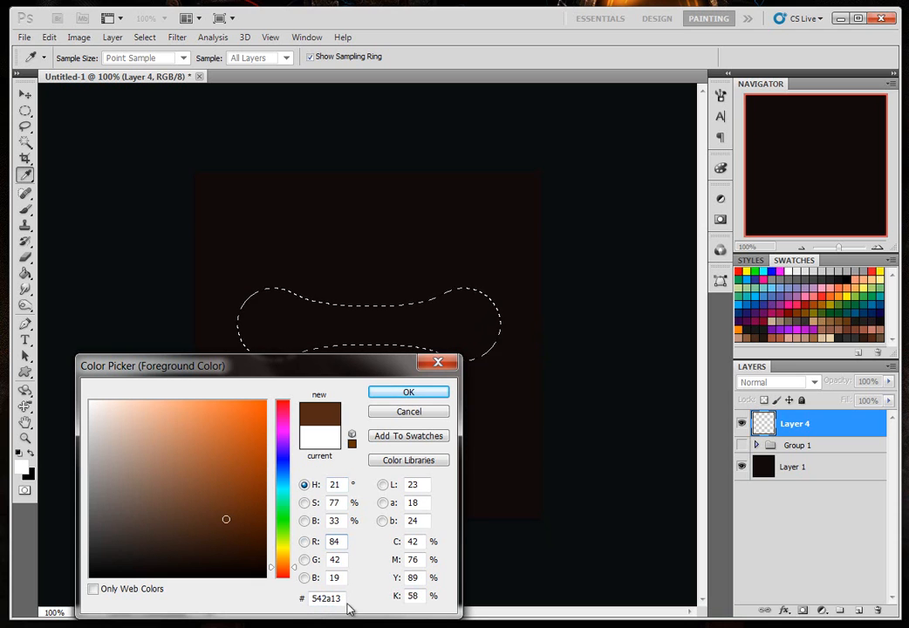
pyautogui.click(410, 394)
pyautogui.press('g')
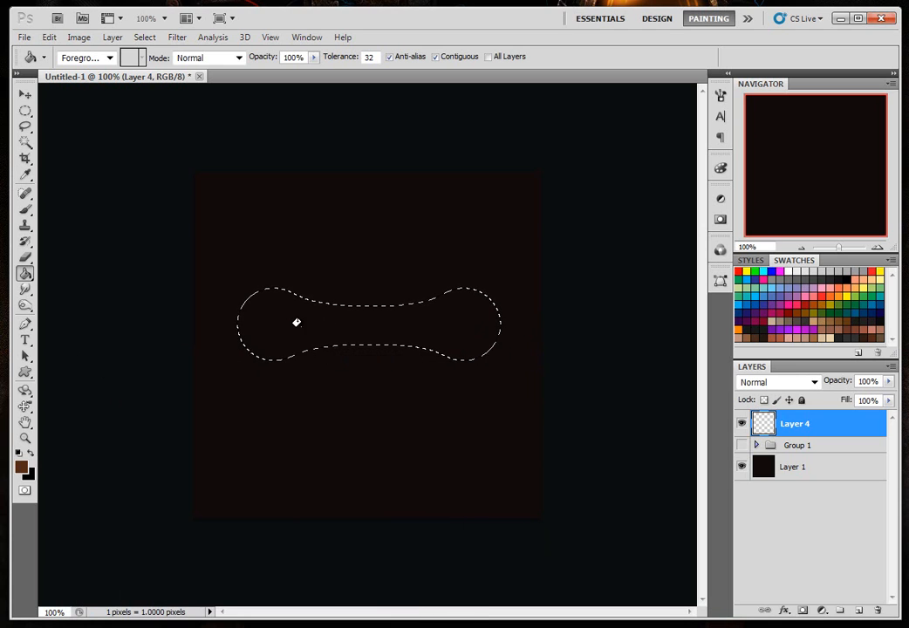
pyautogui.click(298, 319)
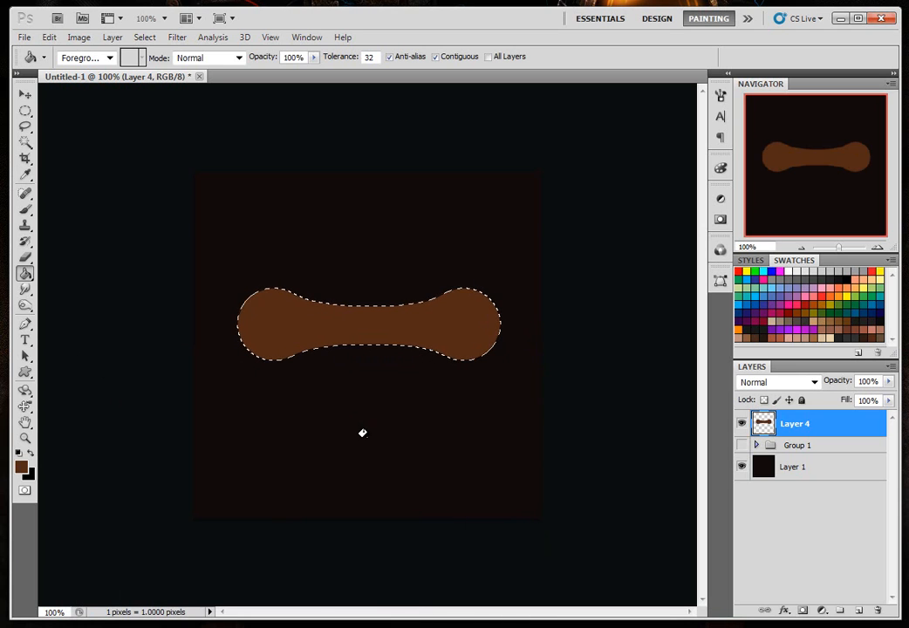
pyautogui.hotkey('ctrl', 'd')
# - Add a Bevel and Emboss effect to Layer 4 with a depth of 501% and a size of 0 px
pyautogui.doubleClick(829, 429)
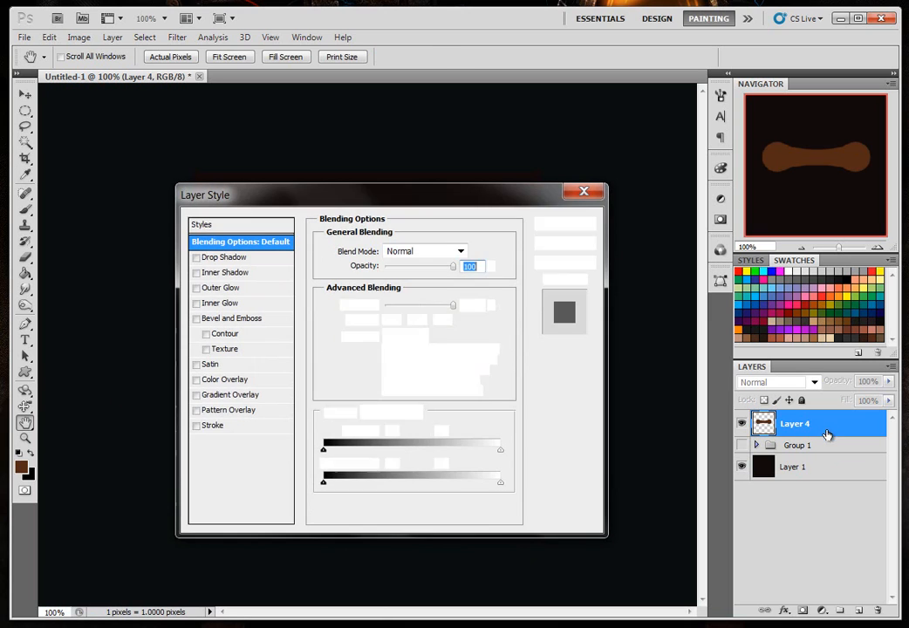
pyautogui.moveTo(375, 204); pyautogui.dragTo(546, 192)
pyautogui.click(366, 308)
pyautogui.moveTo(493, 186); pyautogui.dragTo(590, 181)
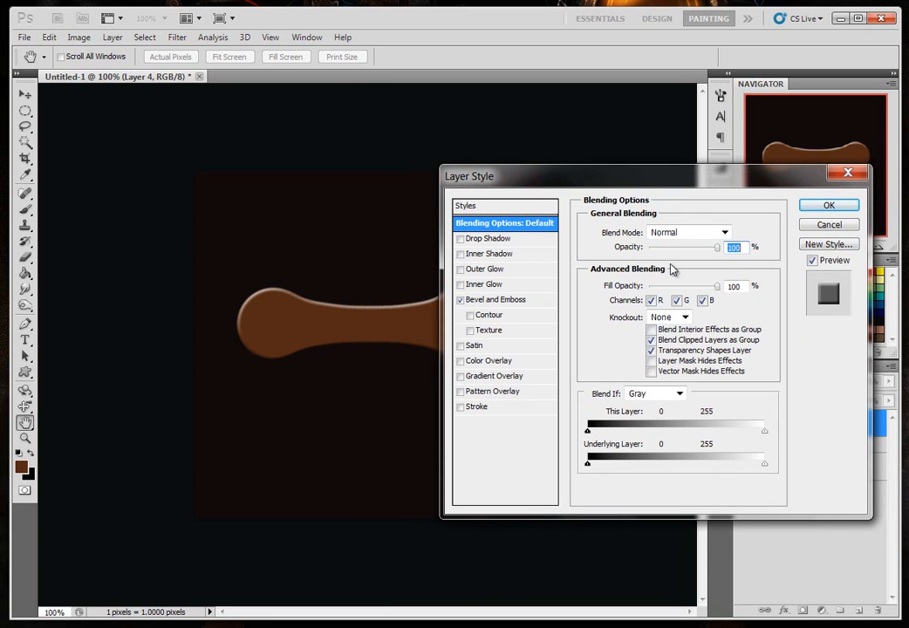
pyautogui.click(504, 304)
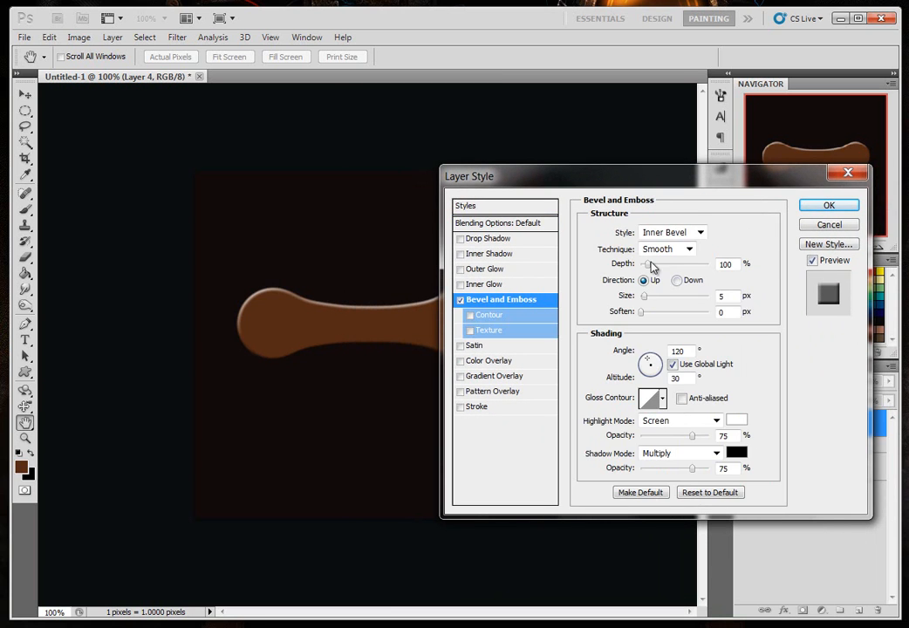
pyautogui.moveTo(648, 263); pyautogui.dragTo(674, 263)
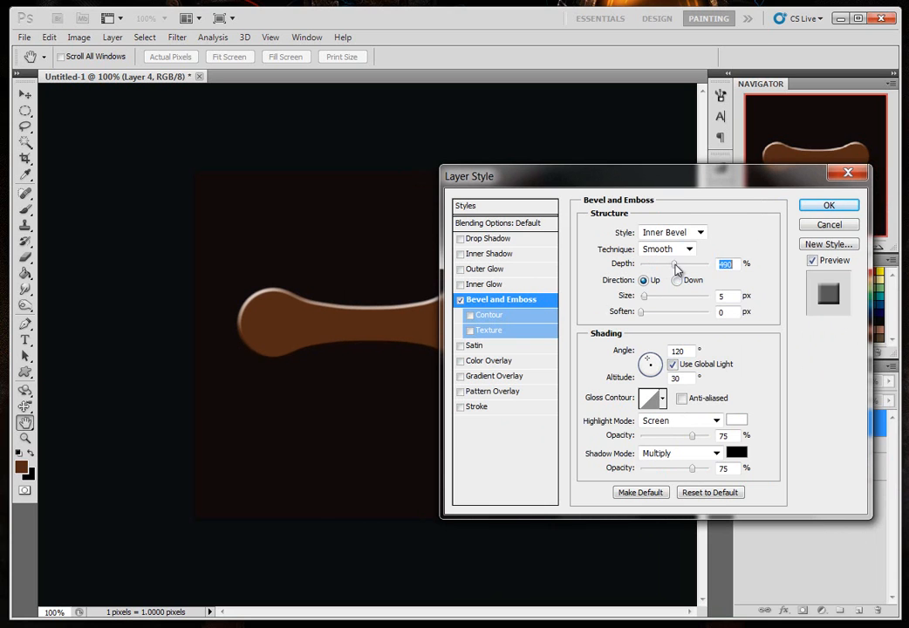
pyautogui.moveTo(645, 301); pyautogui.dragTo(642, 301)
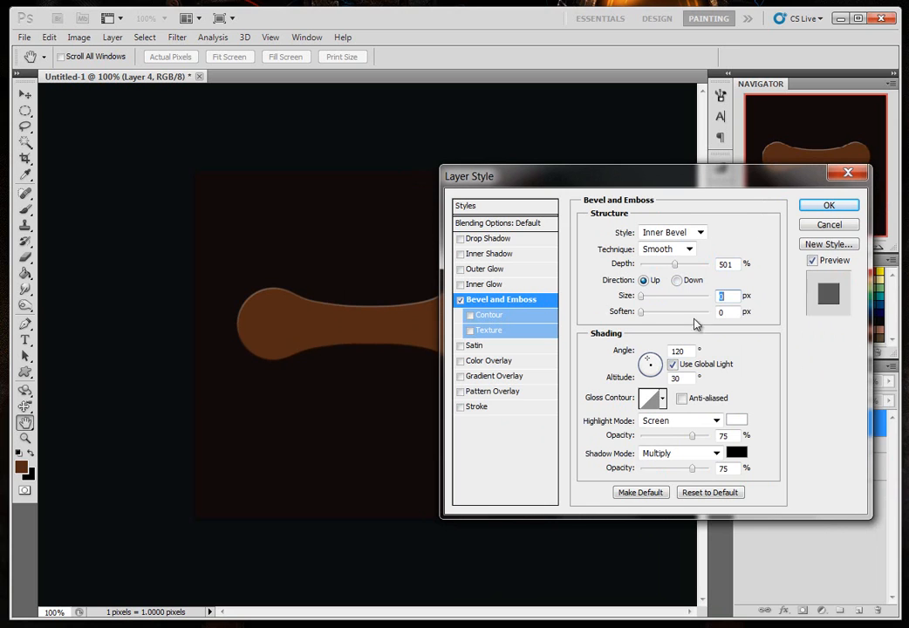
# - Set the bevel's highlight opacity to 34% and shadow opacity to 11%, and apply the layer style
pyautogui.moveTo(692, 436); pyautogui.dragTo(648, 472)
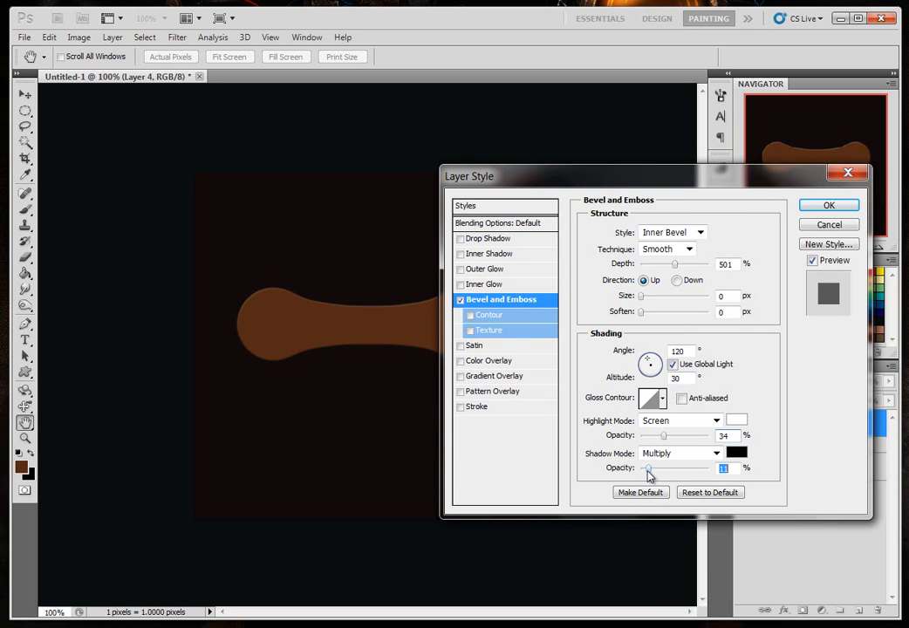
pyautogui.moveTo(699, 177); pyautogui.dragTo(663, 175)
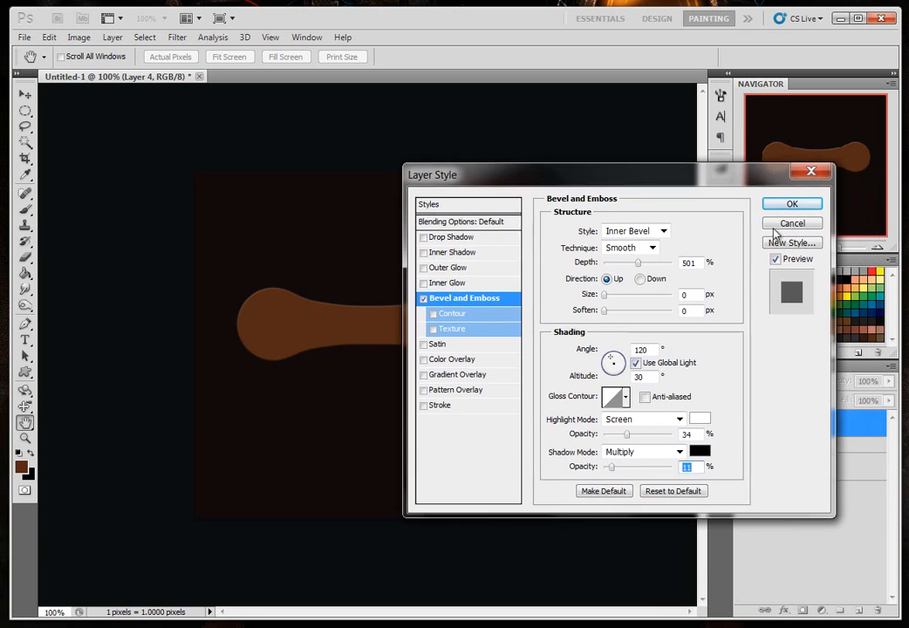
pyautogui.click(789, 204)
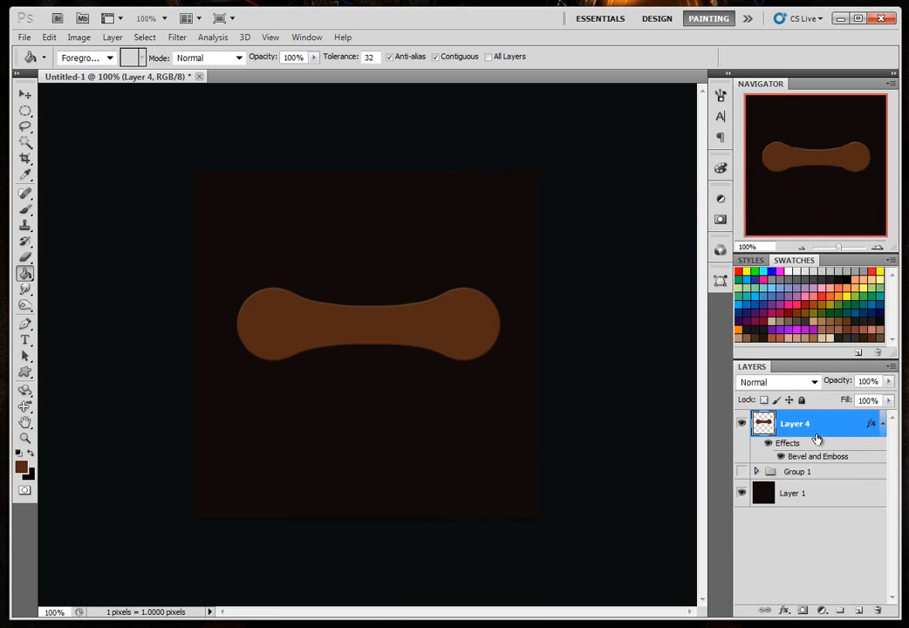
# - Group Layer 4 and merge the group to flatten its bevel effect, and add a new blank layer above it
pyautogui.hotkey('ctrl', 'g')
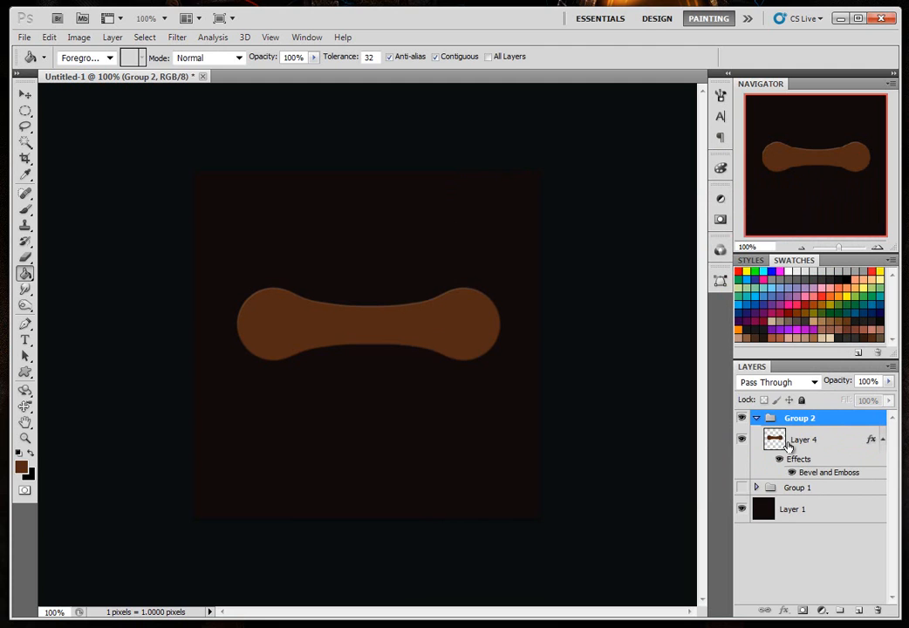
pyautogui.hotkey('ctrl', 'e')
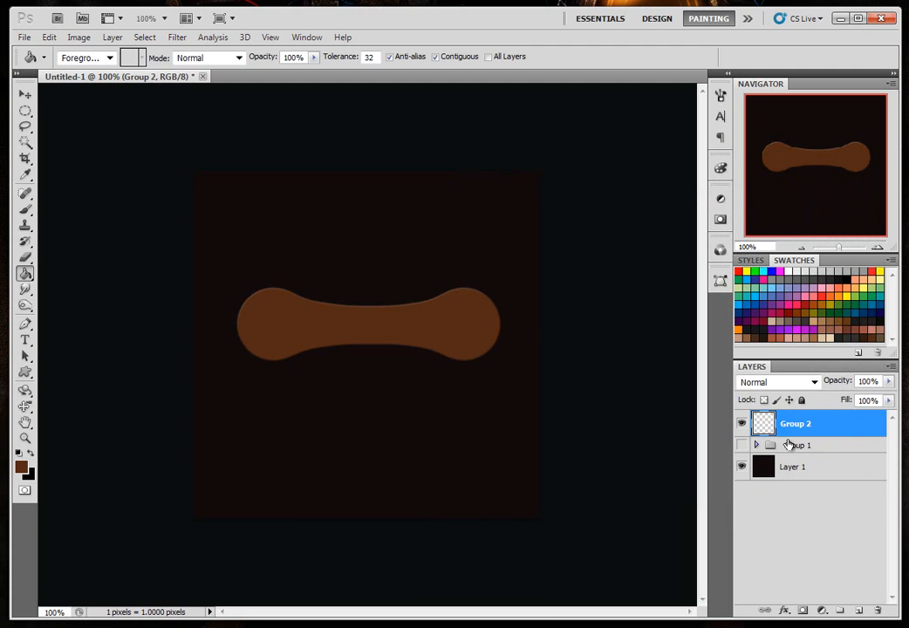
pyautogui.click(741, 424)
pyautogui.click(742, 424)
pyautogui.hotkey('ctrl', 'shift', 'alt', 'n')
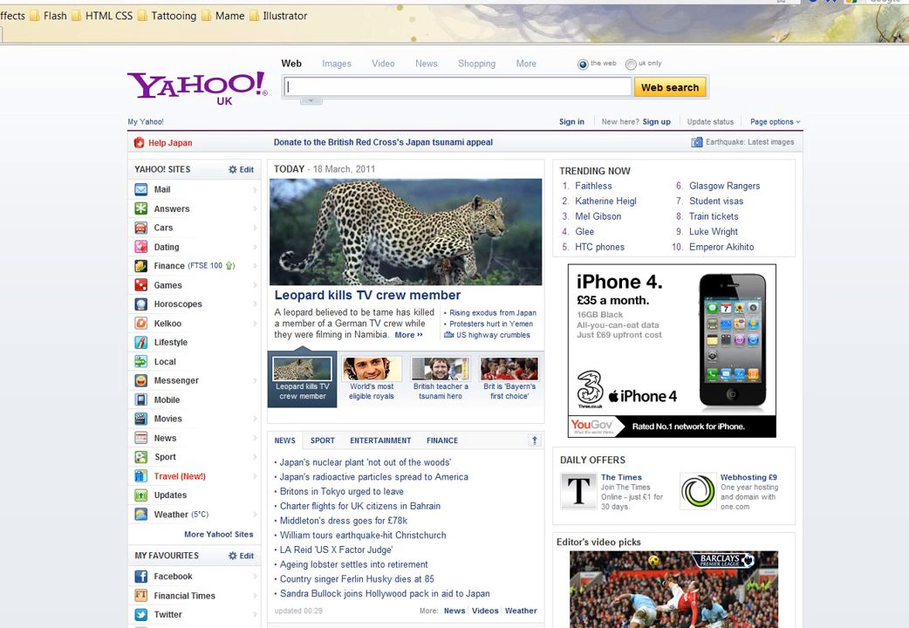
# - Switch to the web browser, open the artist's deviantART gallery and view the JS-Brush Set 1 entry
pyautogui.click(1, 15)
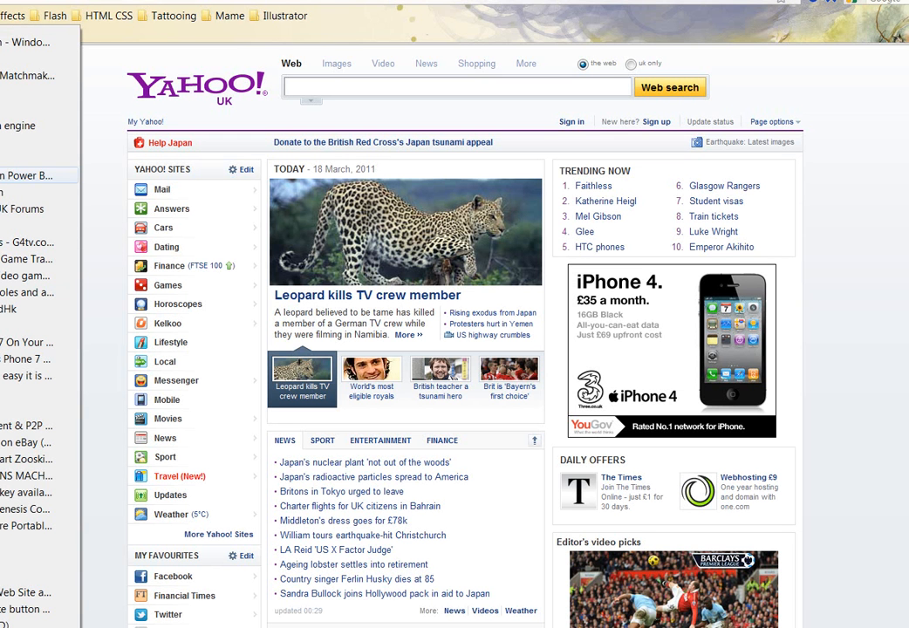
pyautogui.click(31, 126)
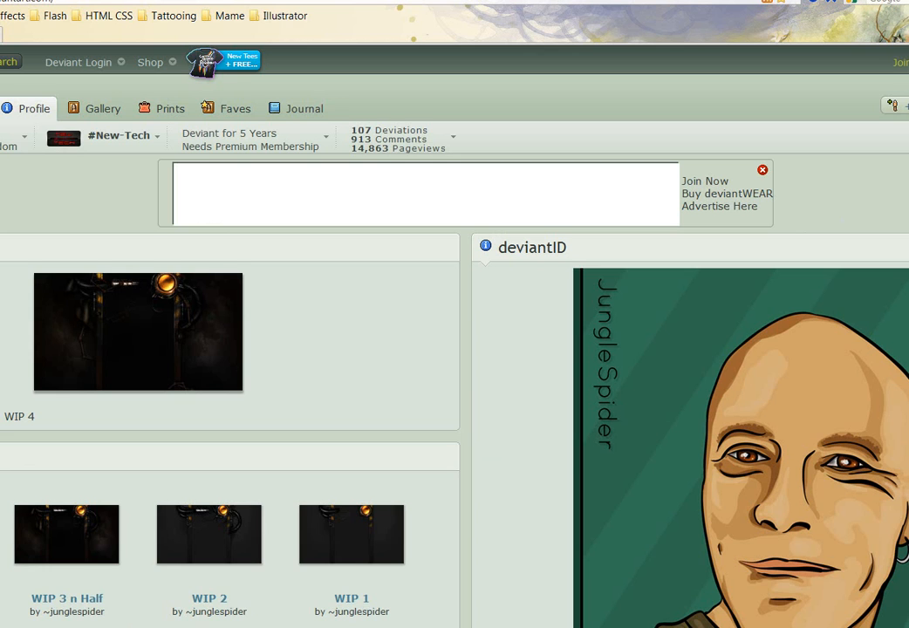
pyautogui.scroll(-3, 187, 429)
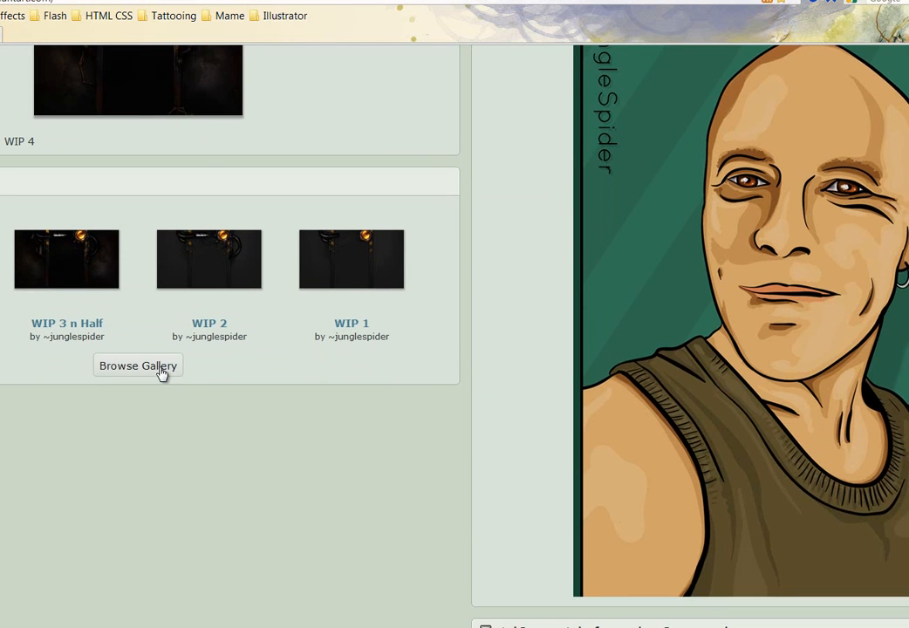
pyautogui.click(159, 370)
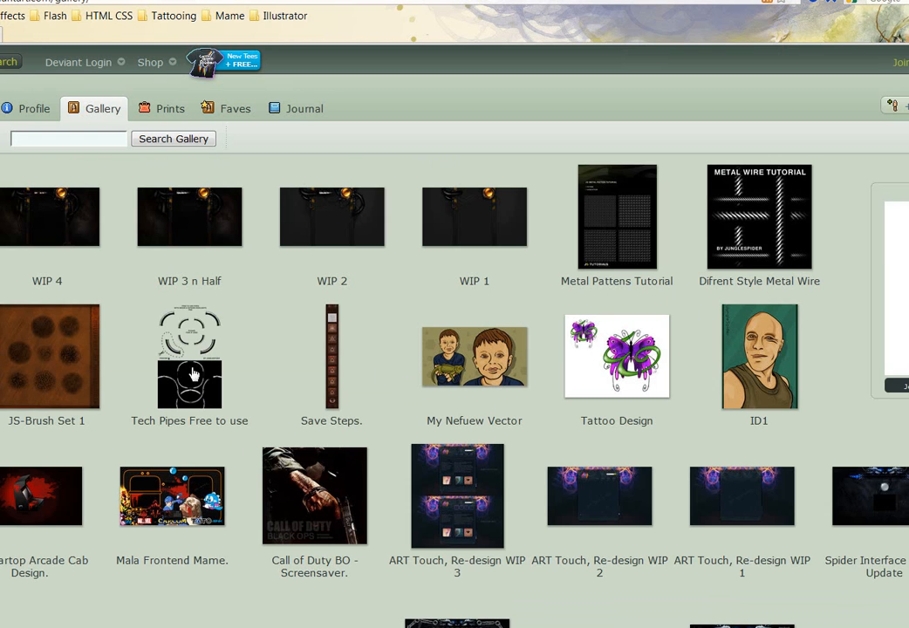
pyautogui.click(61, 358)
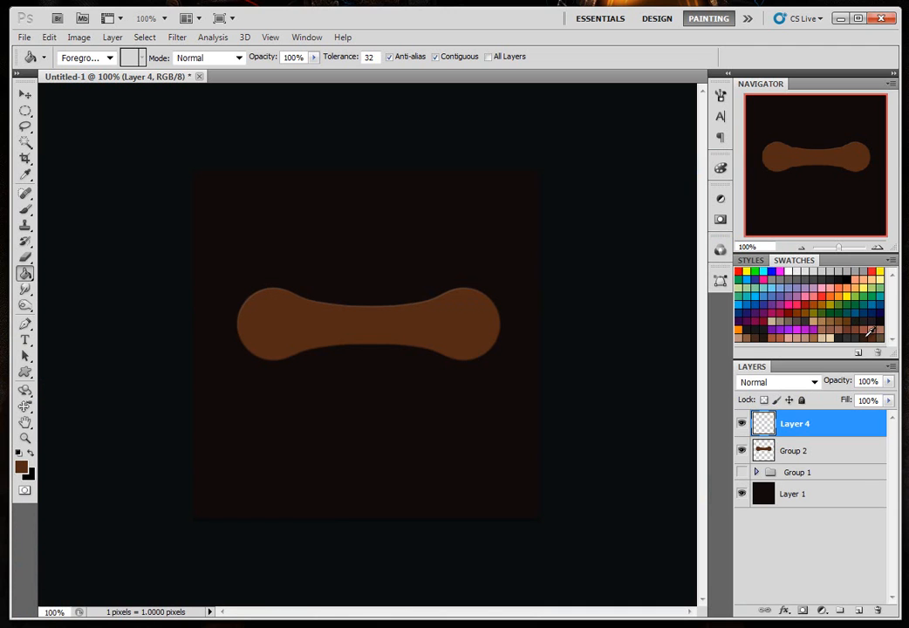
# - Set the foreground colour to dark brown #301b10 with the new Layer 4 active
pyautogui.click(870, 330)
pyautogui.click(25, 469)
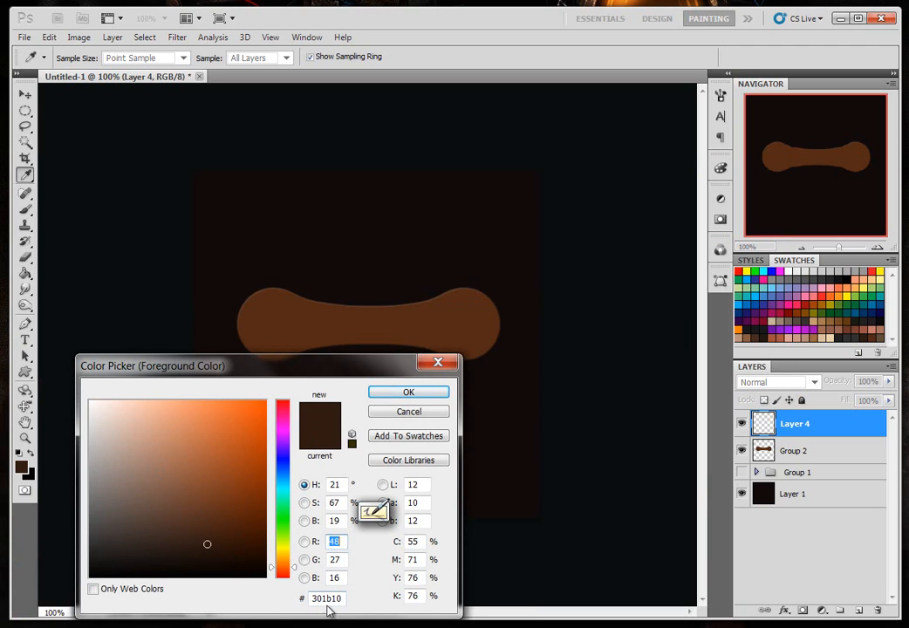
pyautogui.click(412, 394)
pyautogui.press('g')
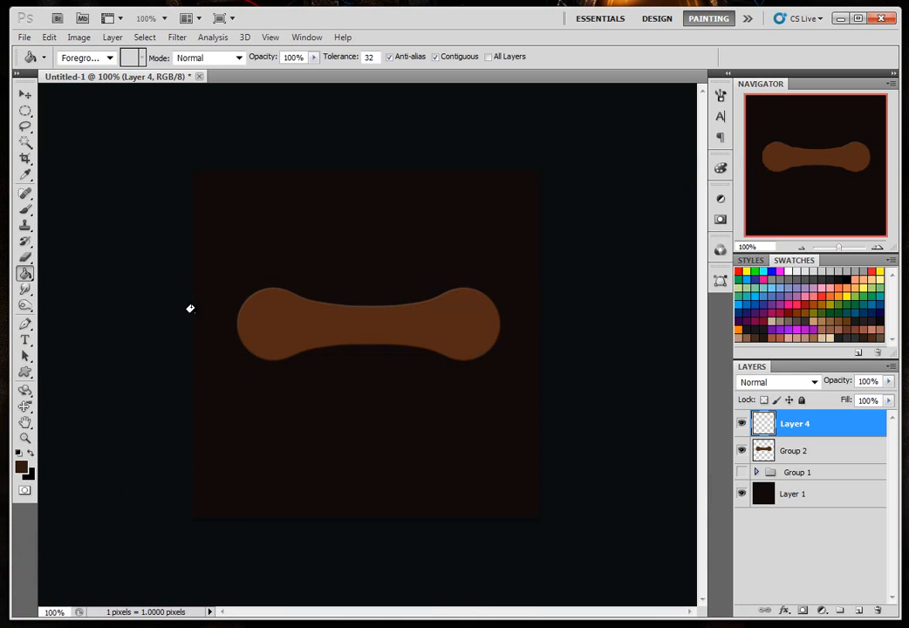
# - Paint texture over the bone shape on Layer 4 with the 198 px speckled brush at 26% opacity
pyautogui.click(26, 209)
pyautogui.rightClick(359, 268)
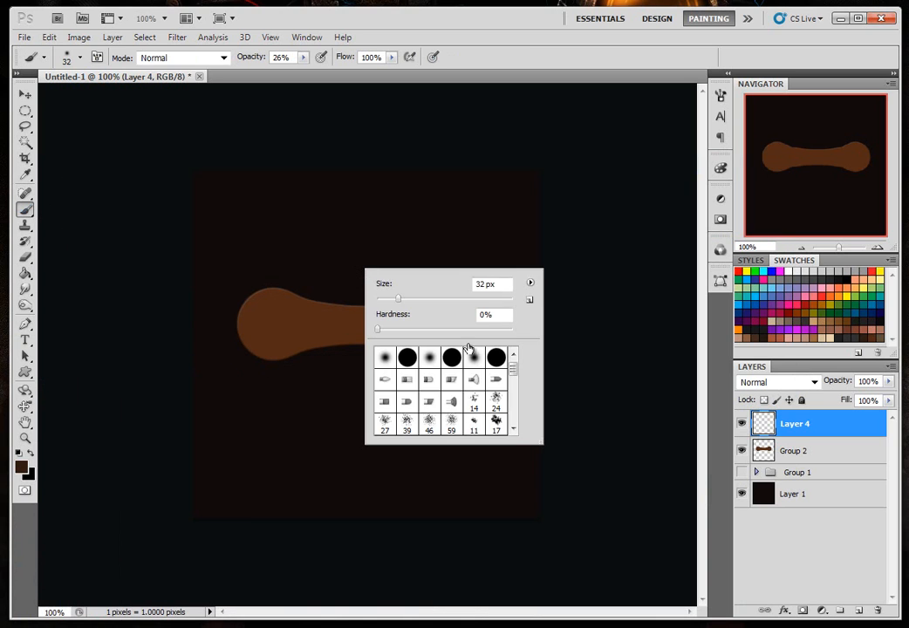
pyautogui.moveTo(517, 378); pyautogui.dragTo(518, 402)
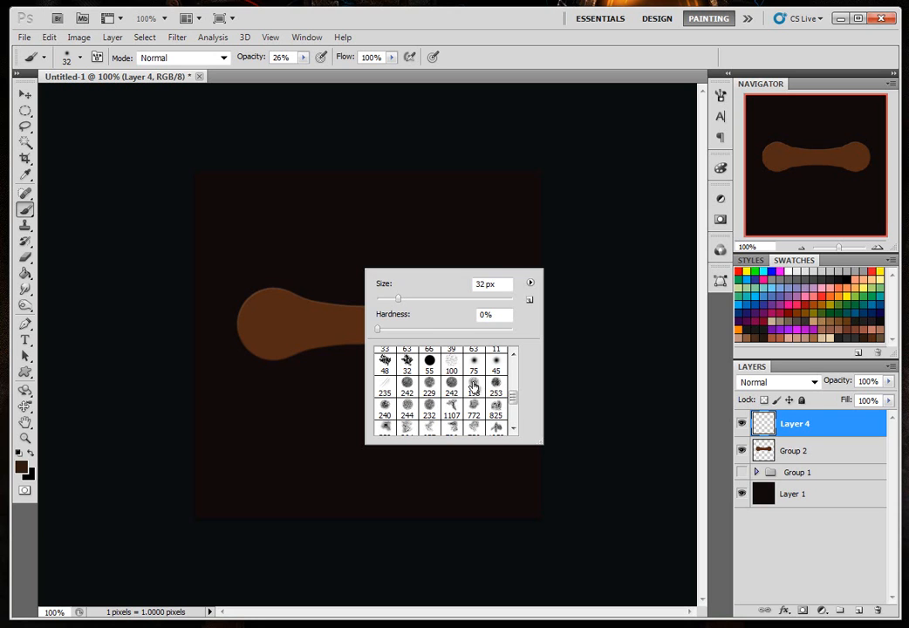
pyautogui.click(474, 387)
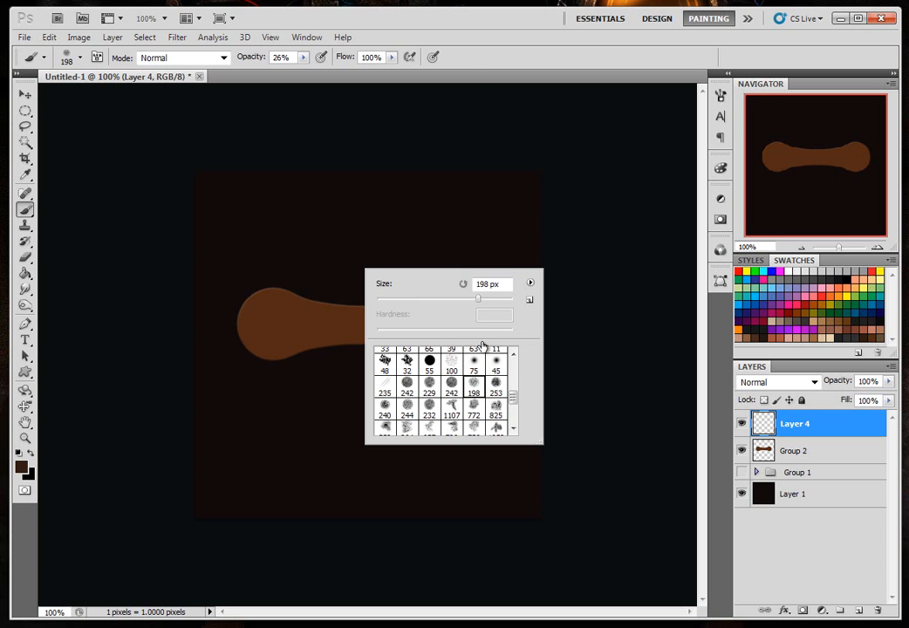
pyautogui.click(503, 56)
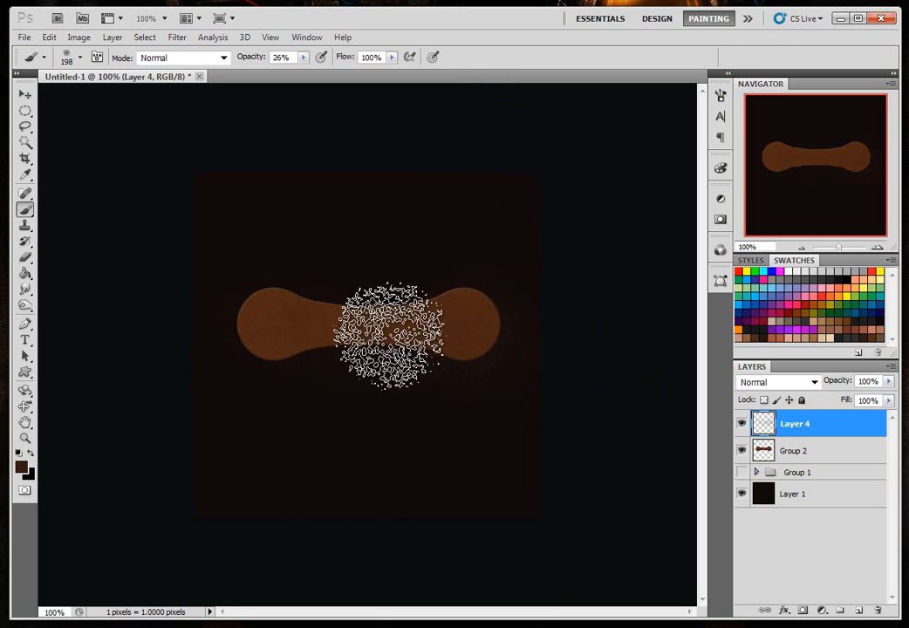
# - Set the foreground colour to darker brown #231209 and paint more speckled texture over the bone on a new layer
pyautogui.click(22, 468)
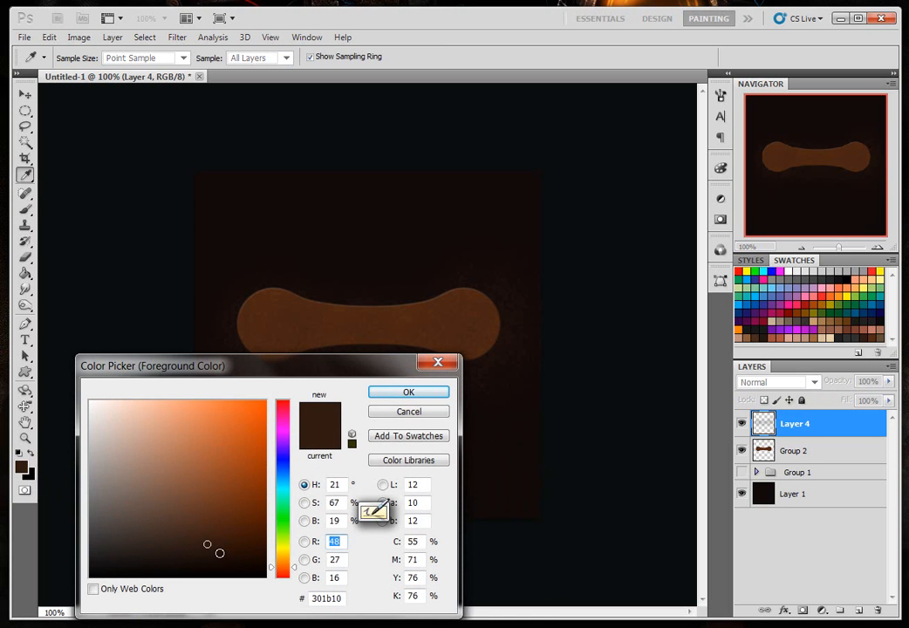
pyautogui.click(219, 552)
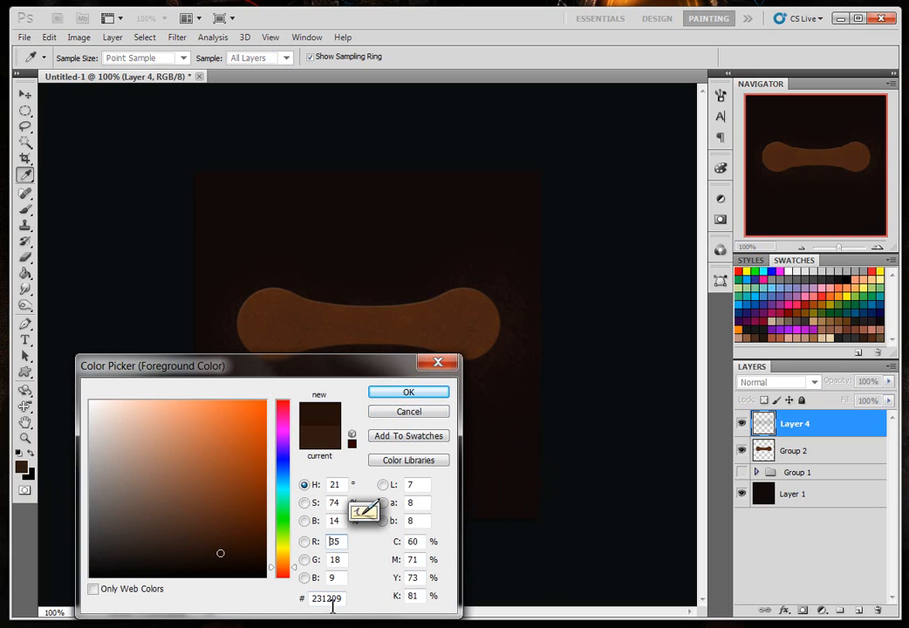
pyautogui.click(422, 393)
pyautogui.click(860, 615)
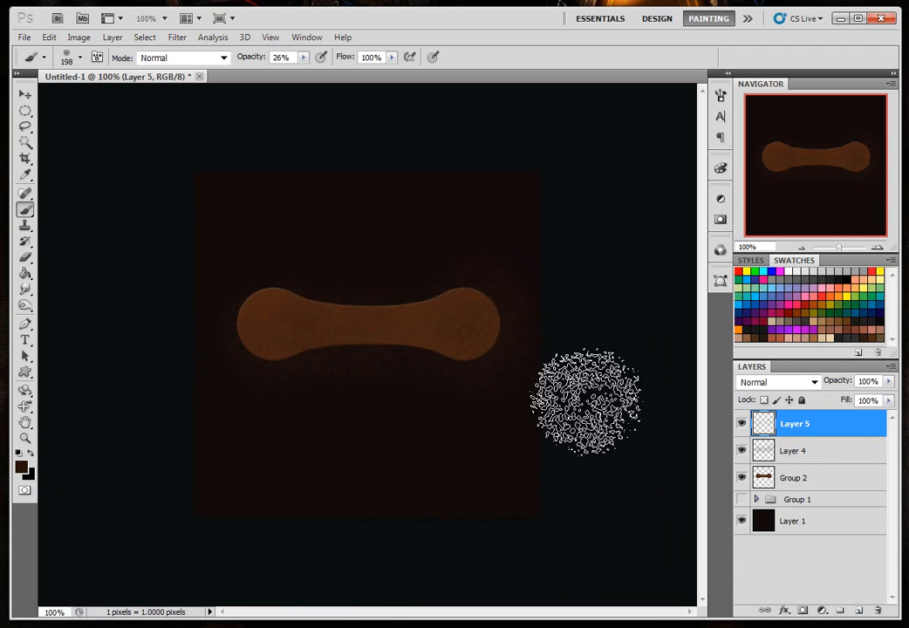
# - Merge the two brush texture layers into one and apply the Sharpen filter to it three times
pyautogui.keyDown('shift'); pyautogui.click(815, 460); pyautogui.keyUp('shift')
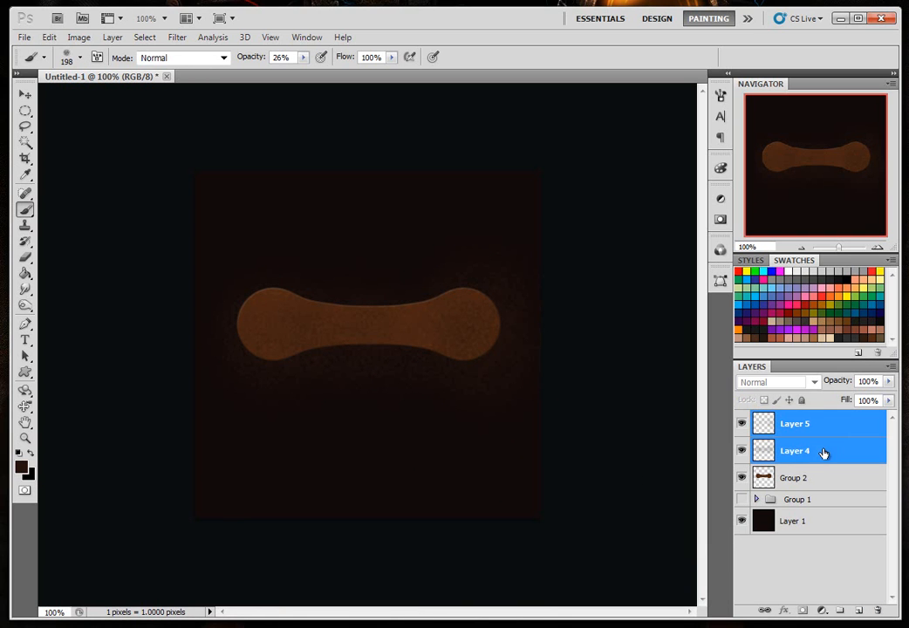
pyautogui.hotkey('ctrl', 'e')
pyautogui.click(177, 37)
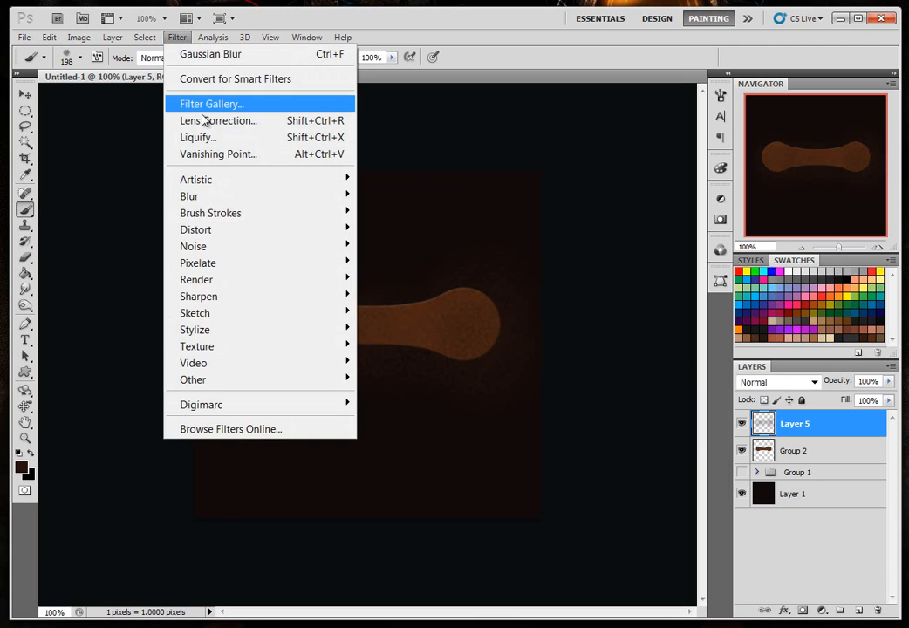
pyautogui.moveTo(212, 300)
pyautogui.click(133, 301)
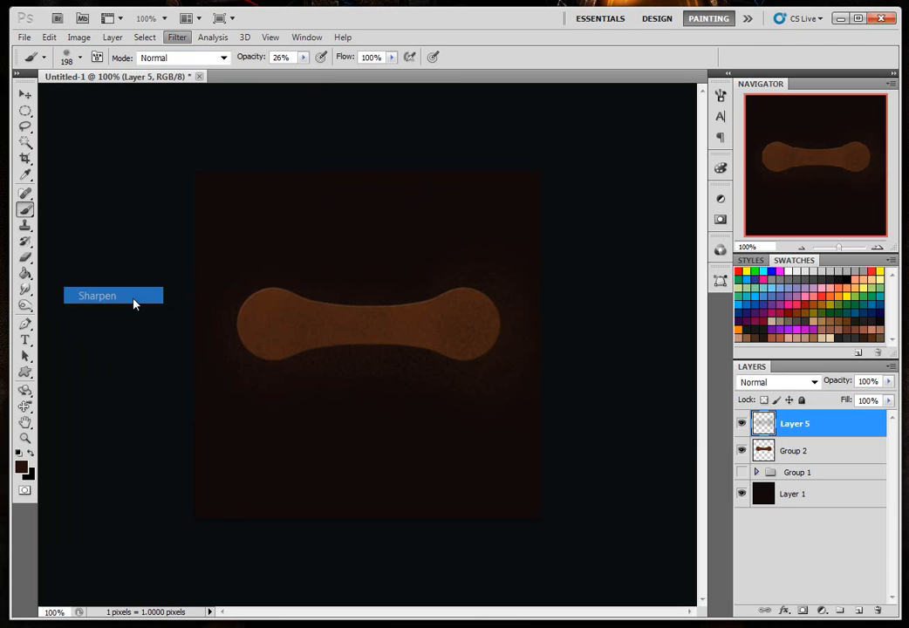
pyautogui.click(177, 43)
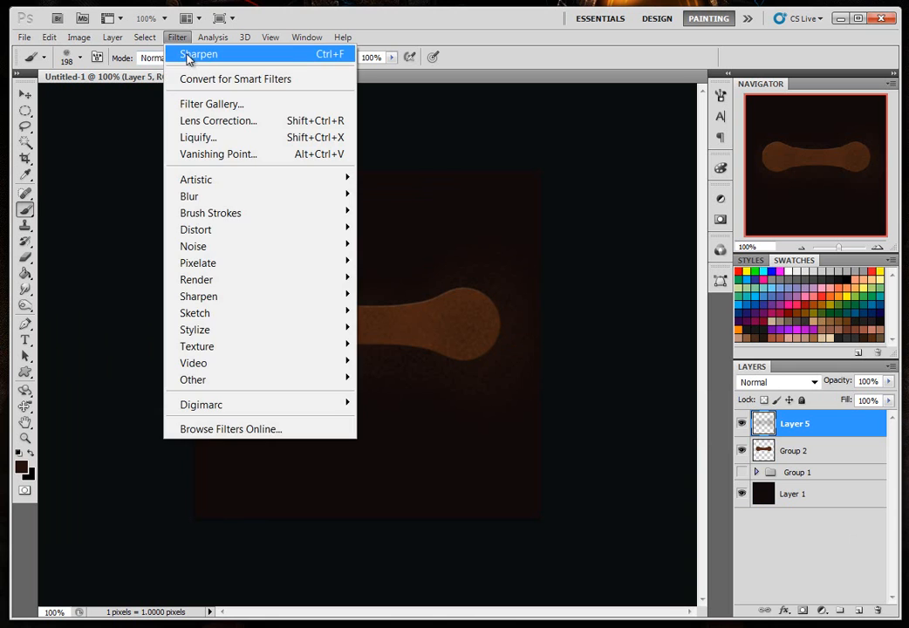
pyautogui.click(194, 55)
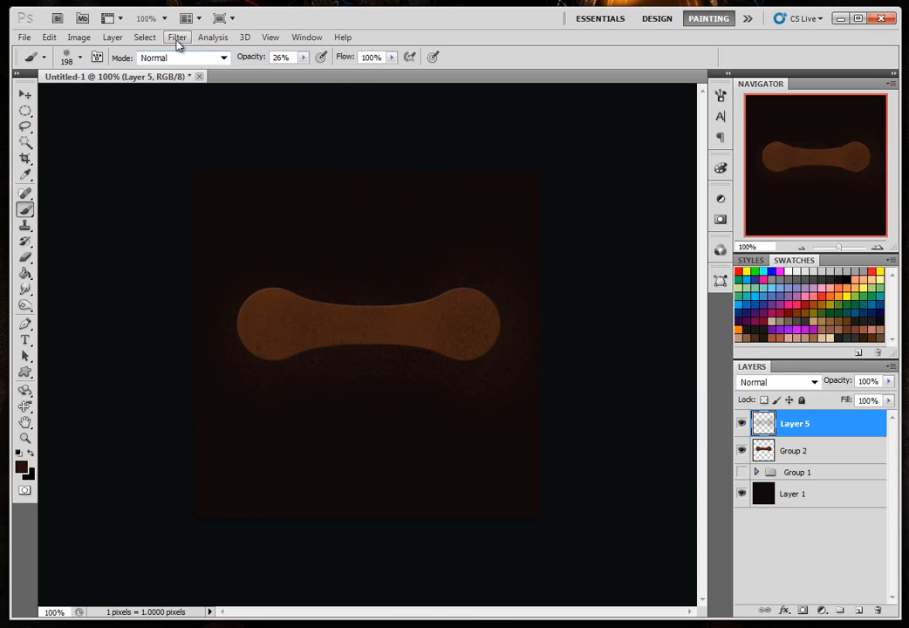
pyautogui.click(177, 41)
pyautogui.click(189, 55)
# - Select the area outside the bone shape from Group 2's outline and delete the brush texture there on Layer 5
pyautogui.keyDown('ctrl'); pyautogui.click(764, 452); pyautogui.keyUp('ctrl')
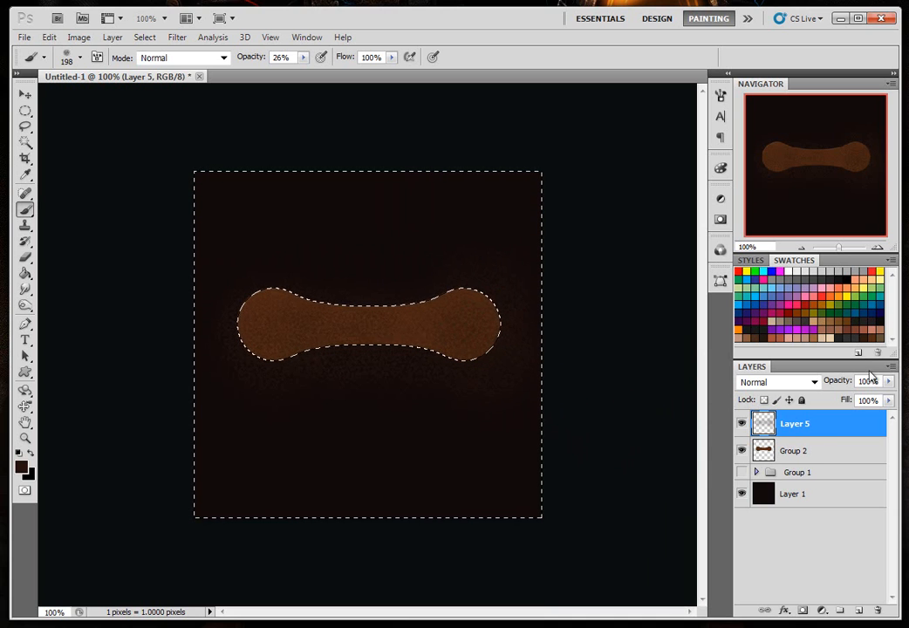
pyautogui.click(742, 425)
pyautogui.click(742, 425)
pyautogui.hotkey('ctrl', 'd')
# - Add a new layer above Layer 5 and fill the bone-shaped selection on it with black
pyautogui.click(858, 609)
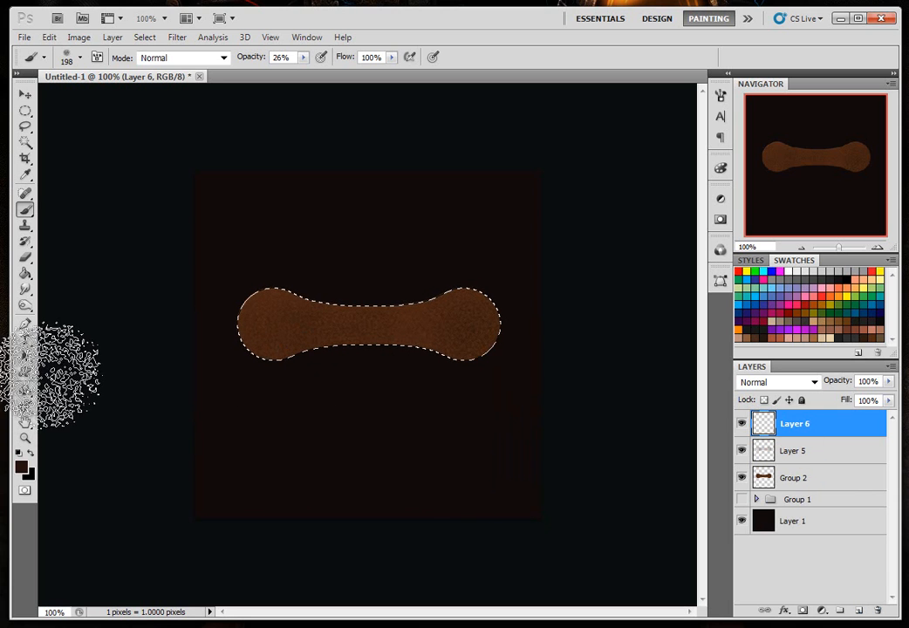
pyautogui.click(25, 273)
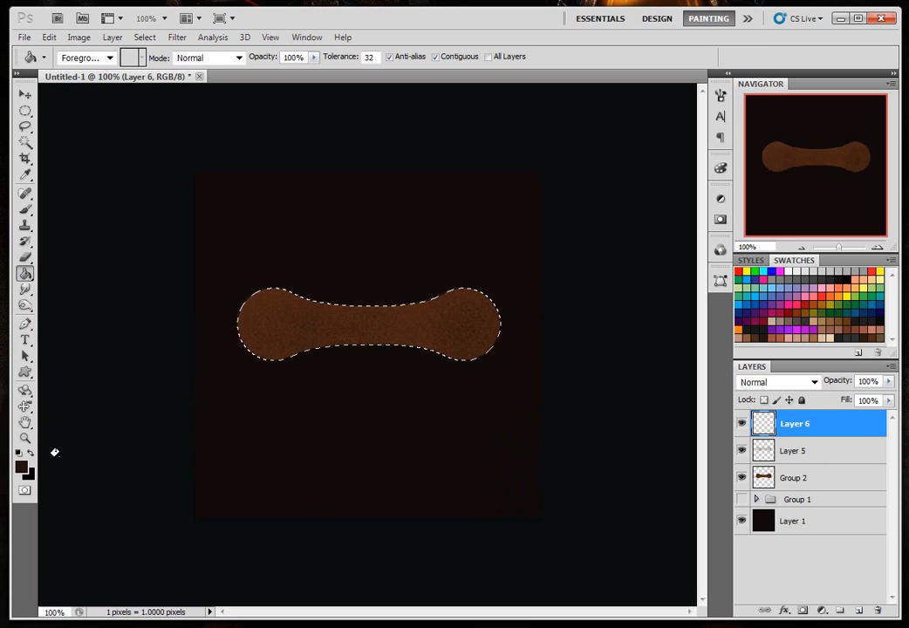
pyautogui.click(30, 452)
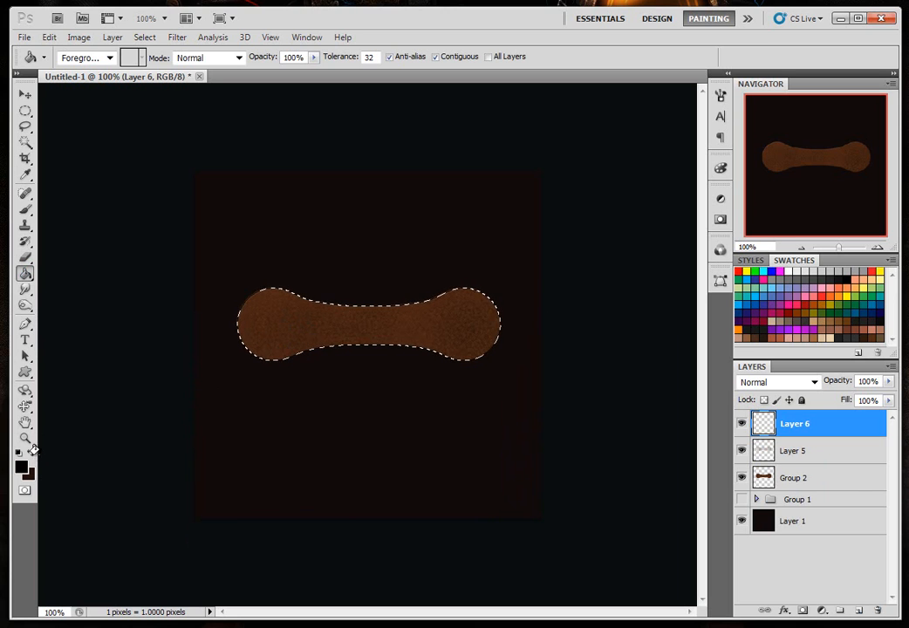
pyautogui.click(270, 319)
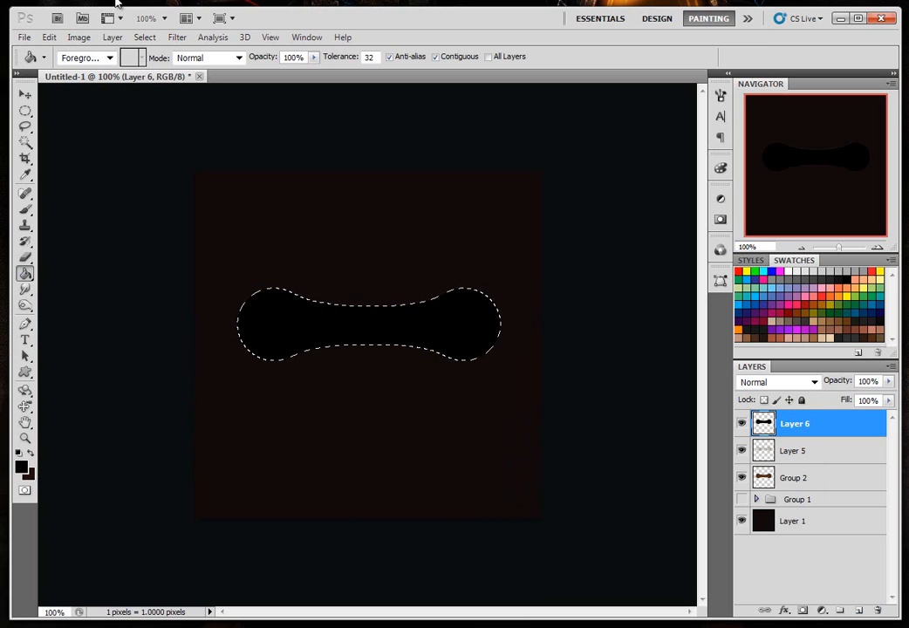
# - Apply the Sponge filter to the black bone with brush size 3, definition 8 and smoothness 4, and clear the selection
pyautogui.click(177, 37)
pyautogui.moveTo(228, 180)
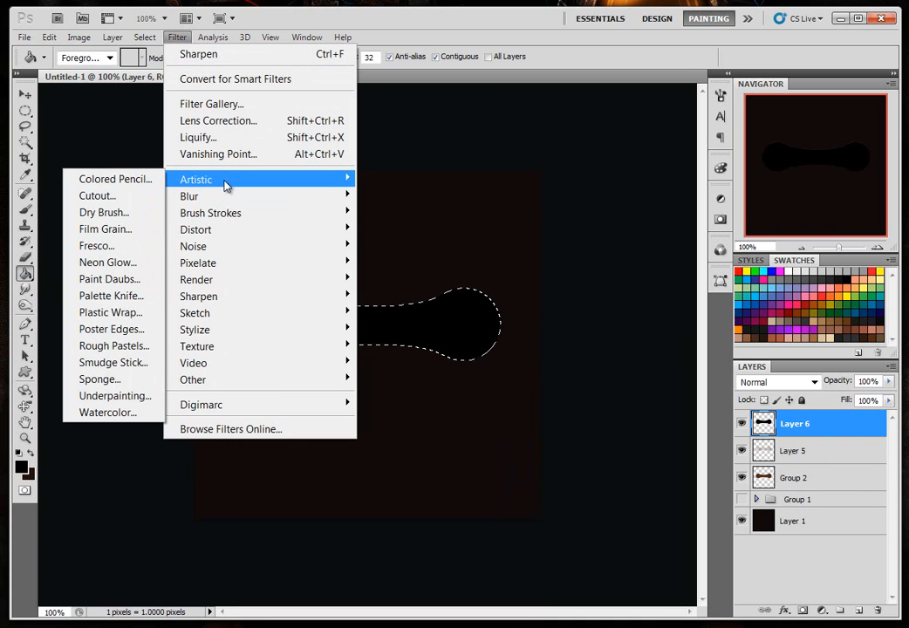
pyautogui.click(122, 379)
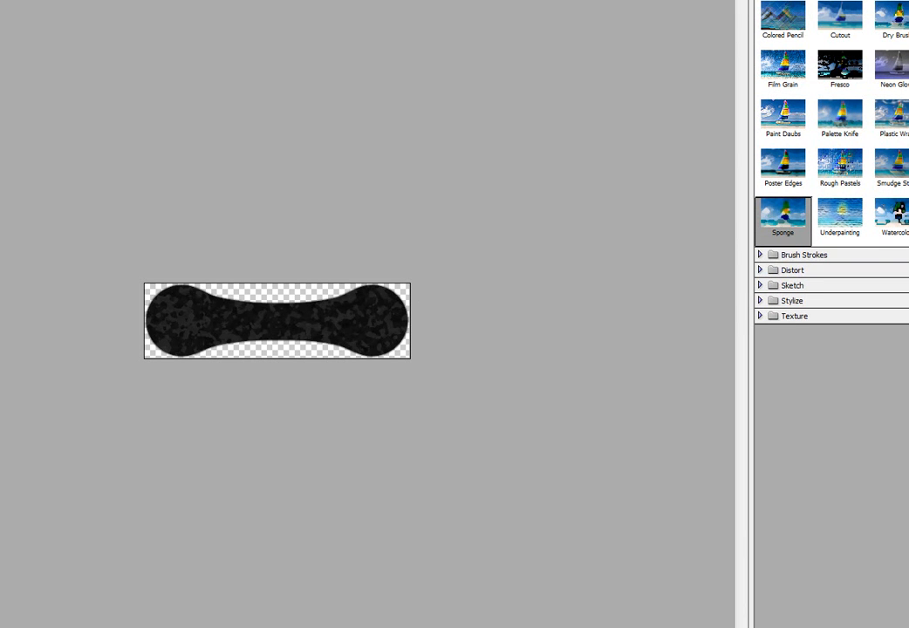
pyautogui.moveTo(713, 0); pyautogui.dragTo(349, 90)
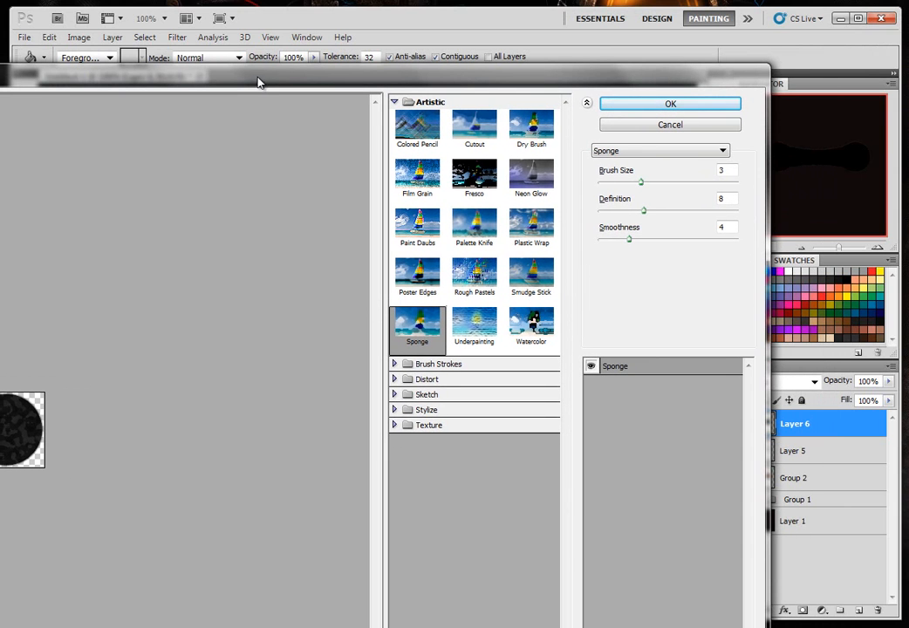
pyautogui.moveTo(257, 80); pyautogui.dragTo(344, 98)
pyautogui.click(712, 129)
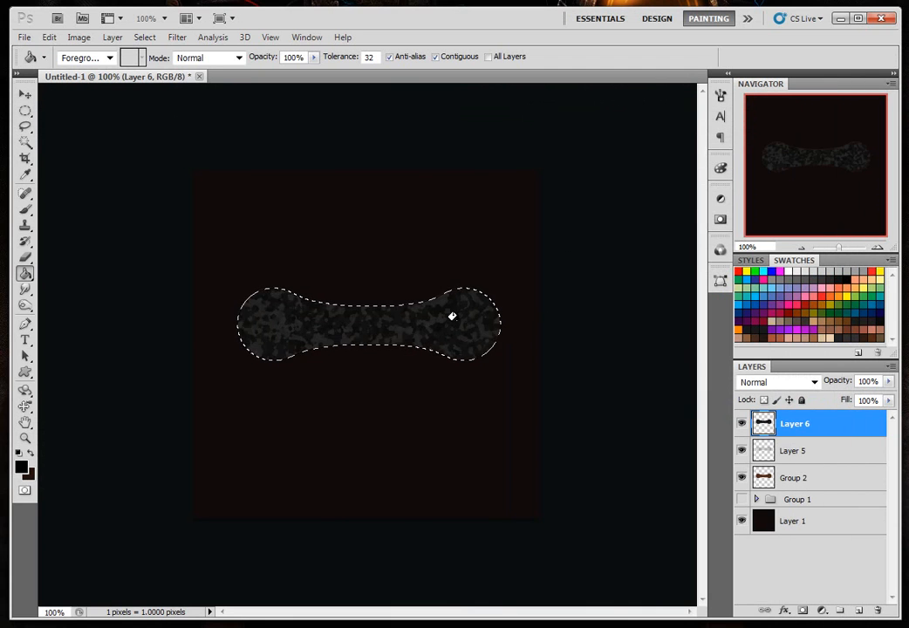
pyautogui.hotkey('ctrl', 'd')
# - Set the sponge texture layer's blend mode to Screen and its opacity to 38%
pyautogui.click(816, 381)
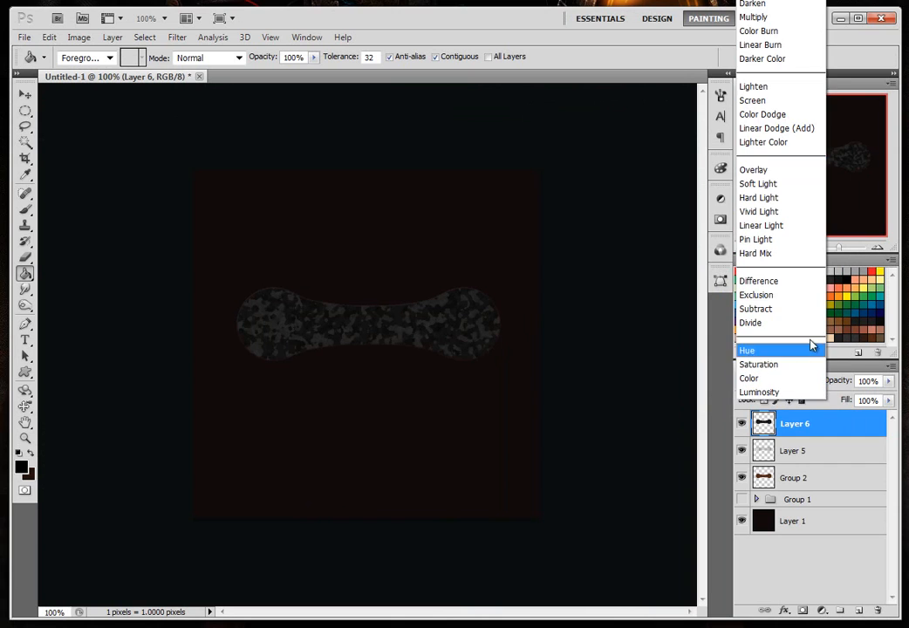
pyautogui.click(755, 0)
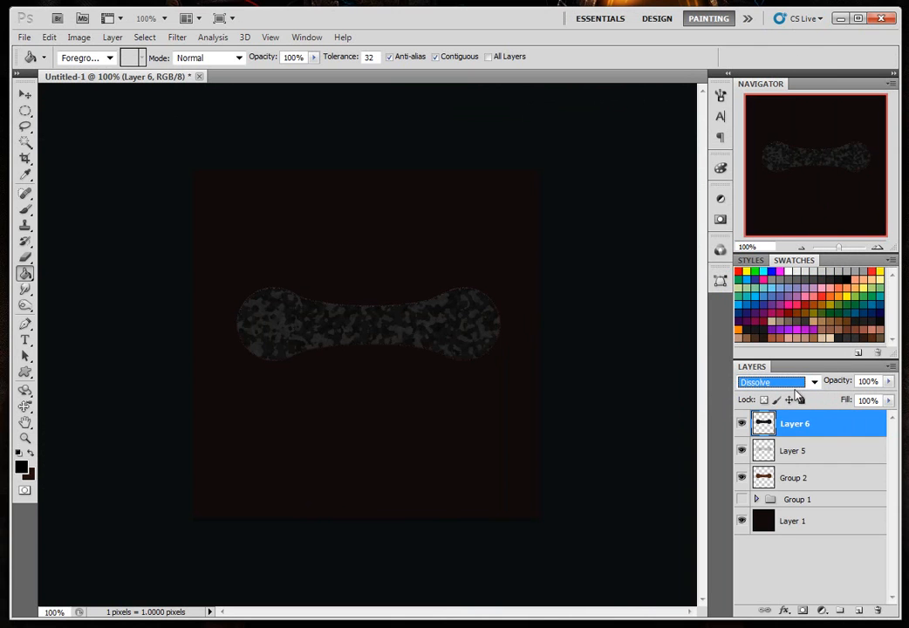
pyautogui.press('Down')
pyautogui.press('Down')
pyautogui.press('Down')
pyautogui.press('Down')
pyautogui.press('Down')
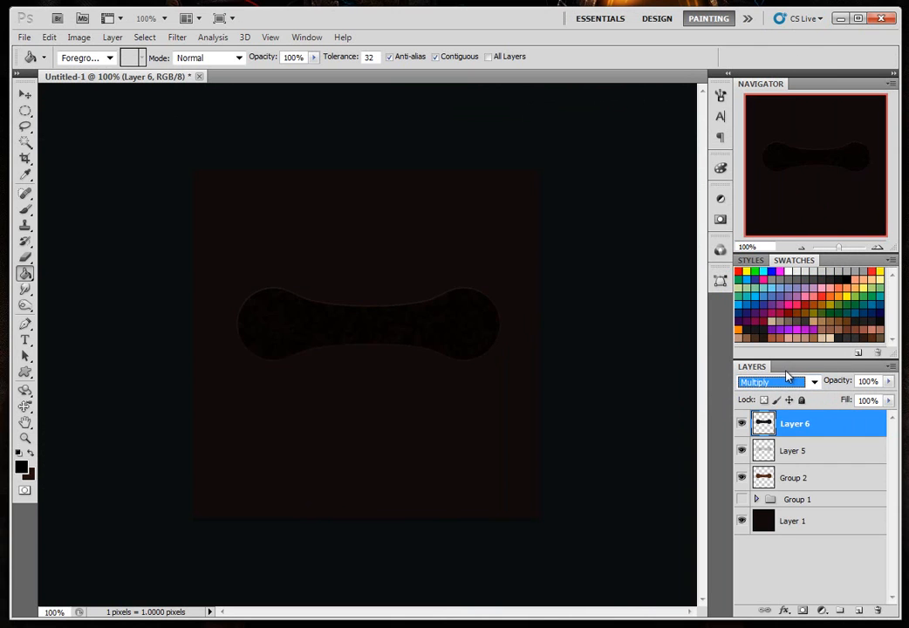
pyautogui.press('Down')
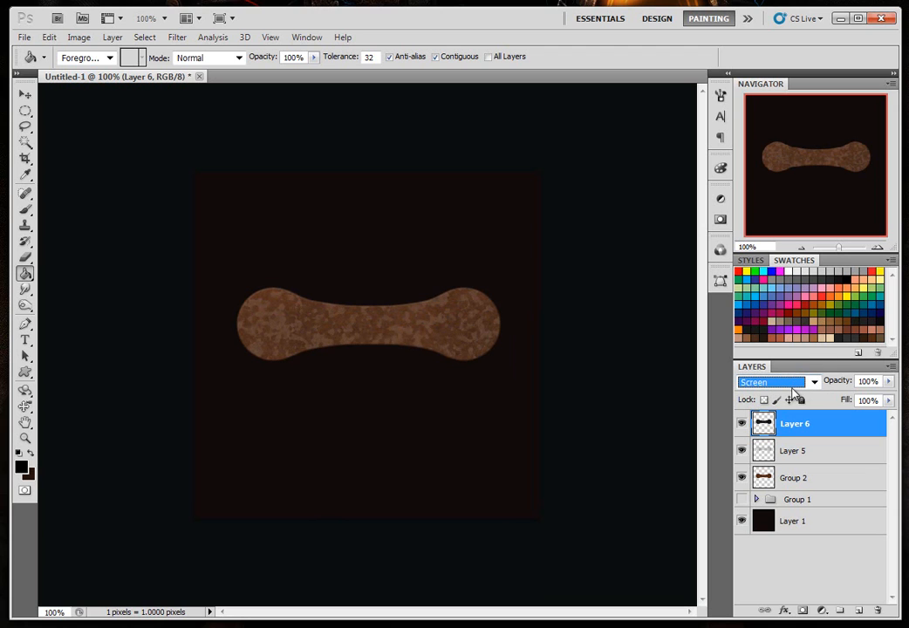
pyautogui.press('Down')
pyautogui.press('Up')
pyautogui.moveTo(890, 383); pyautogui.dragTo(848, 399)
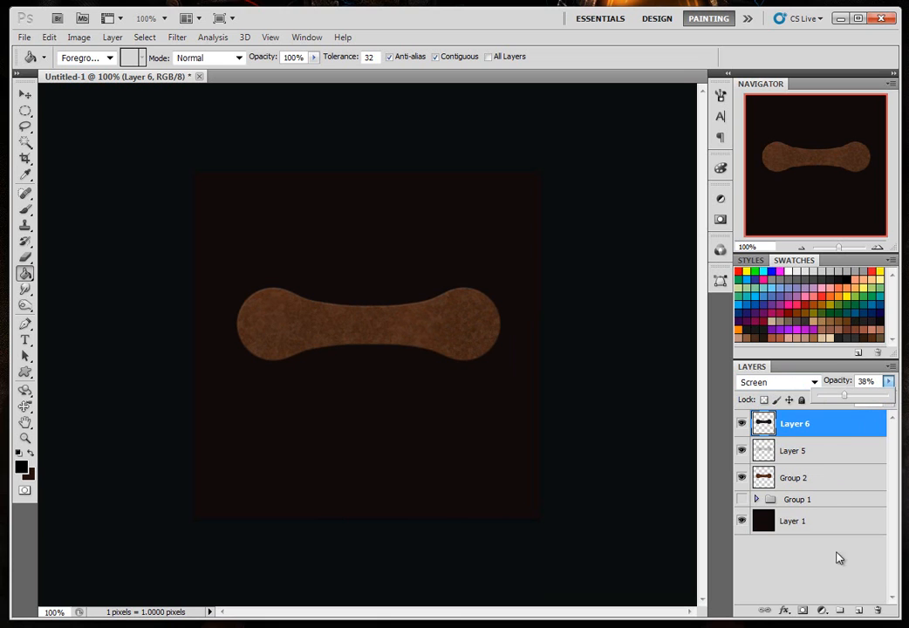
# - Add a new layer on top, load the bone outline from Group 2 as a selection and fill it with black
pyautogui.click(857, 610)
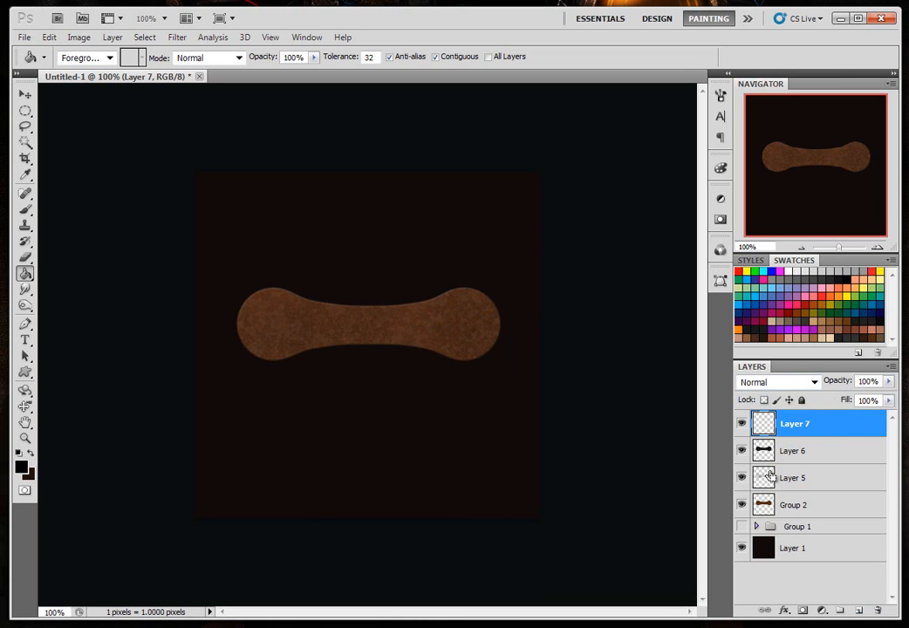
pyautogui.keyDown('ctrl'); pyautogui.click(764, 506); pyautogui.keyUp('ctrl')
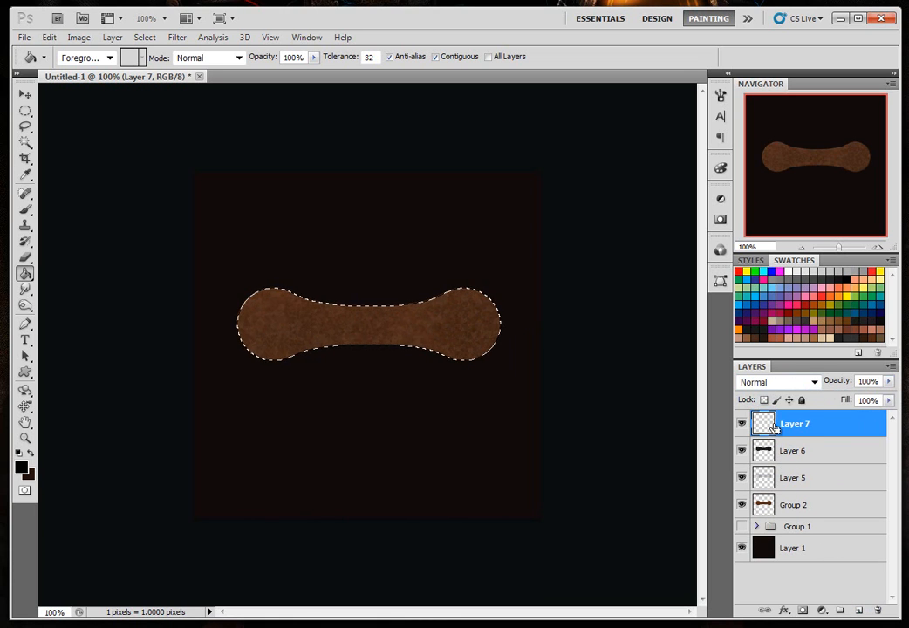
pyautogui.click(281, 316)
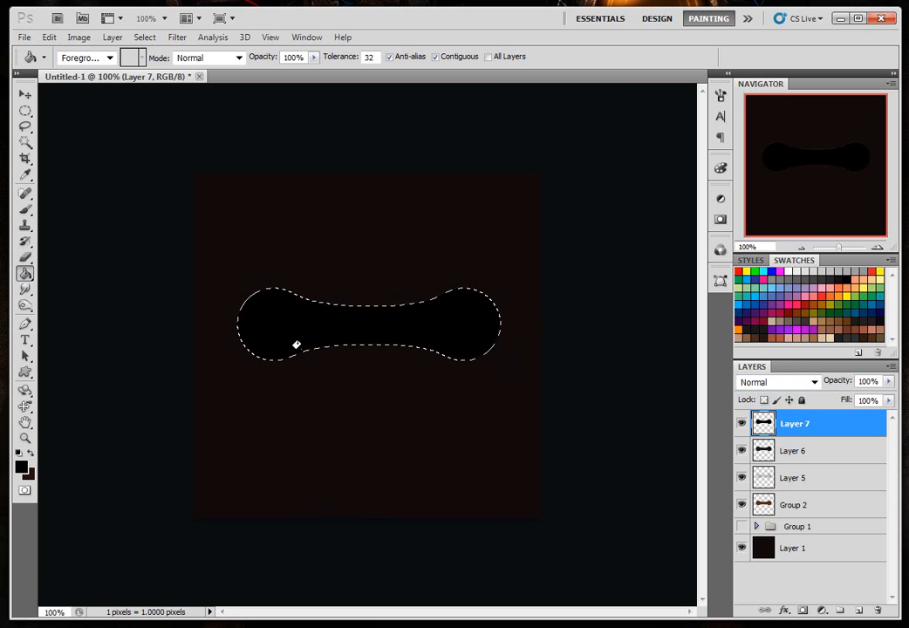
# - Add 25.98% Gaussian monochromatic noise to the black bone on Layer 7 and clear the selection
pyautogui.click(177, 39)
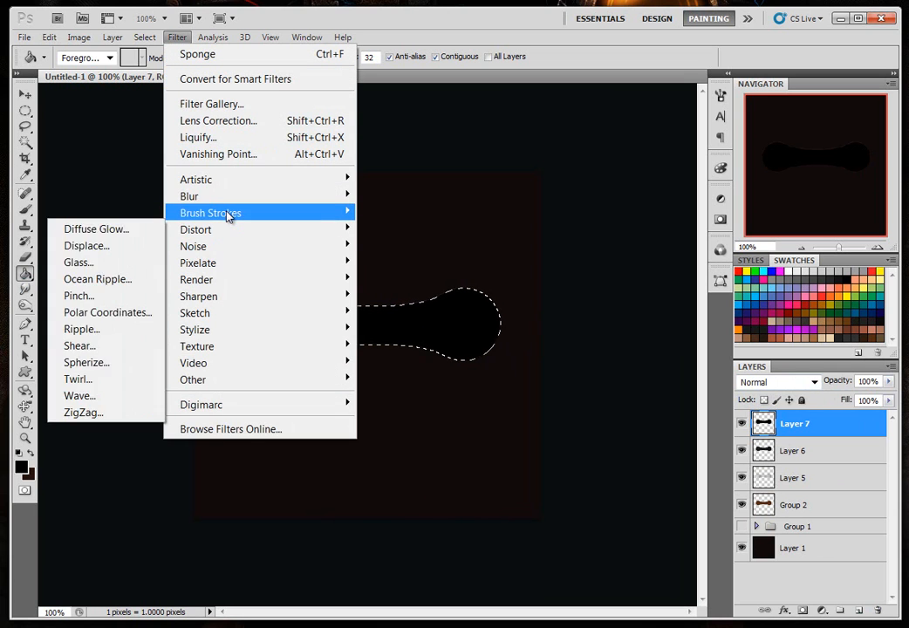
pyautogui.moveTo(239, 247)
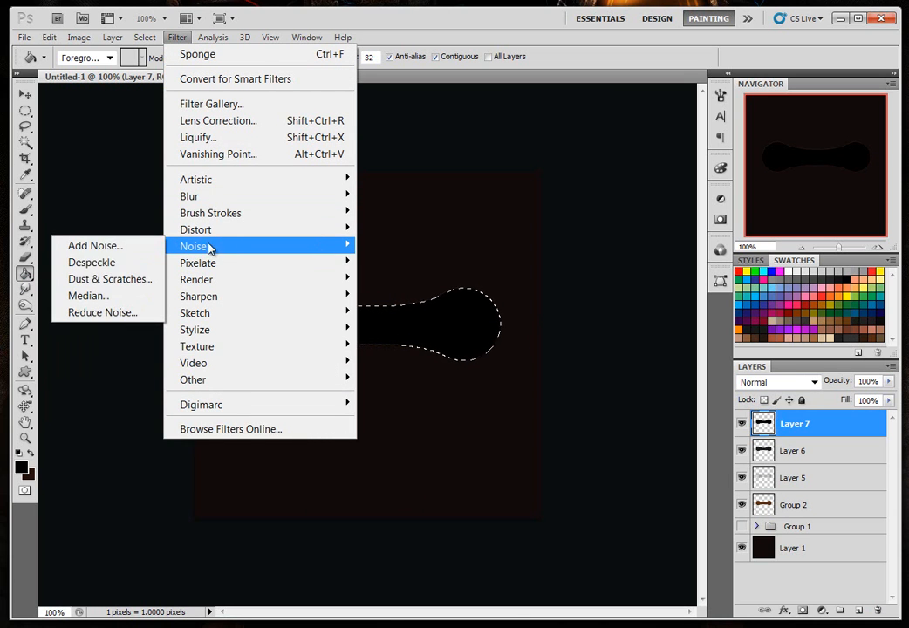
pyautogui.click(117, 249)
pyautogui.moveTo(486, 101); pyautogui.dragTo(458, 166)
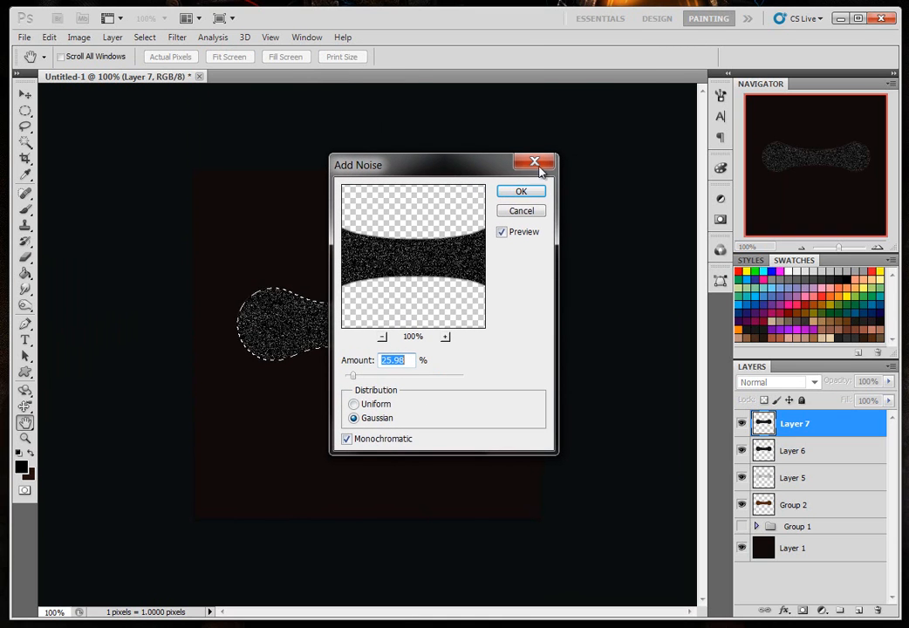
pyautogui.click(525, 192)
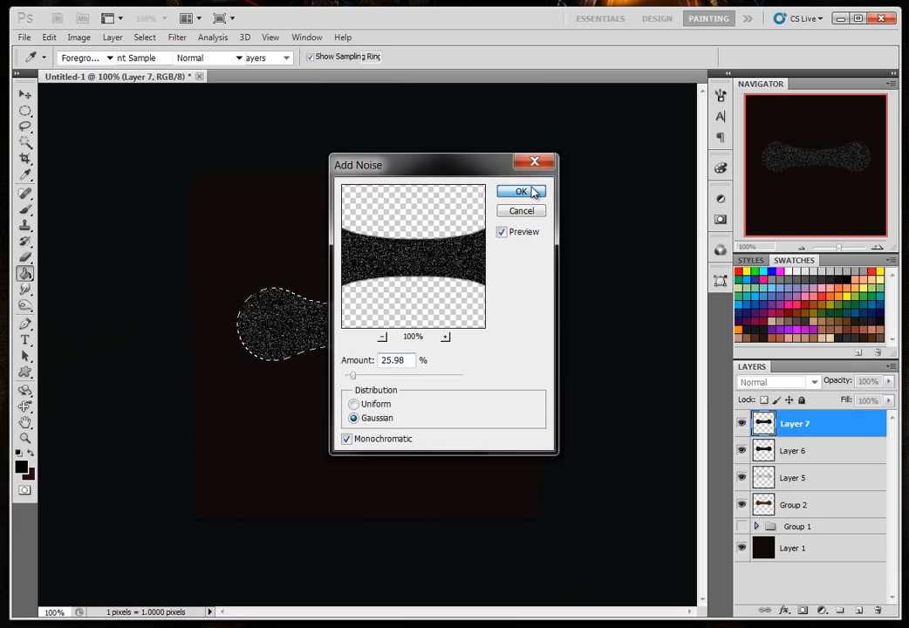
pyautogui.hotkey('ctrl', 'd')
# - Set the noise layer's (Layer 7) blend mode to Lighten and lower its opacity
pyautogui.click(815, 384)
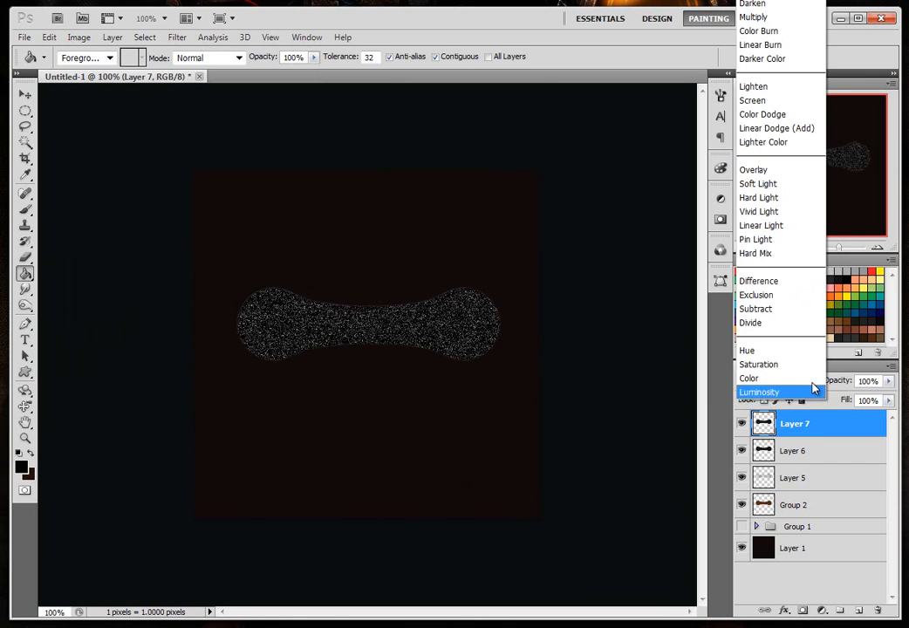
pyautogui.press('Escape')
pyautogui.press('Down')
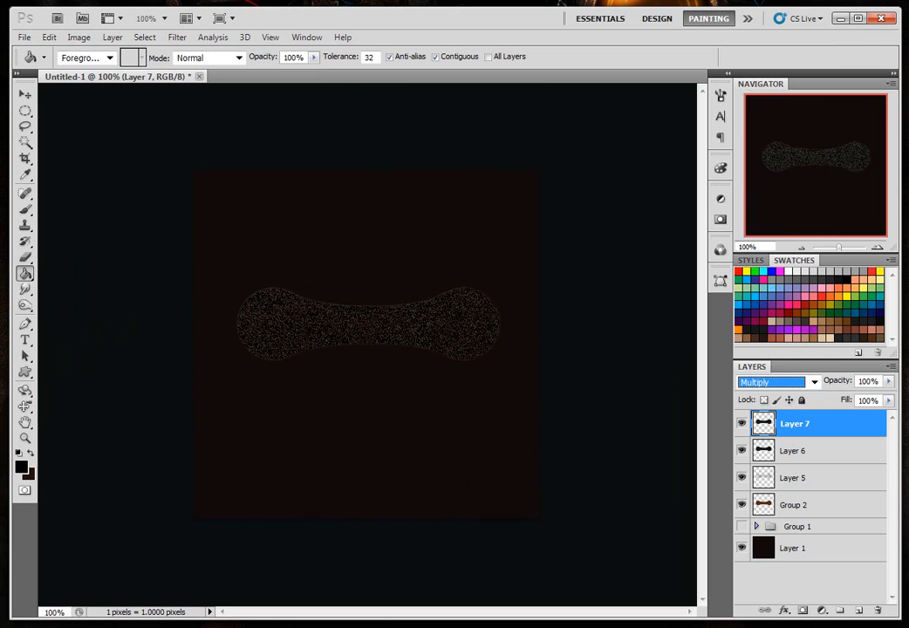
pyautogui.press('Down')
pyautogui.press('Down')
pyautogui.press('Down')
pyautogui.press('Down')
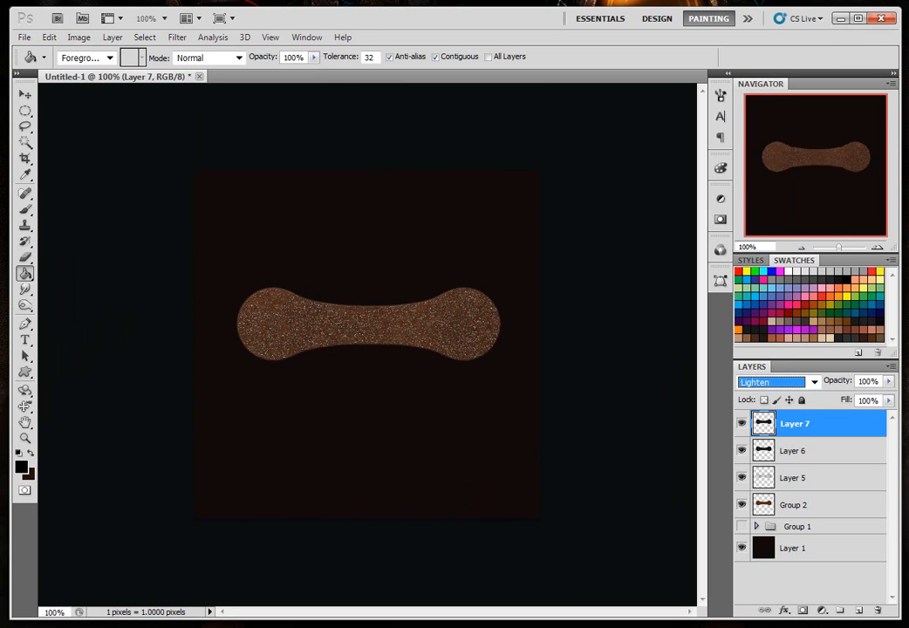
pyautogui.click(889, 383)
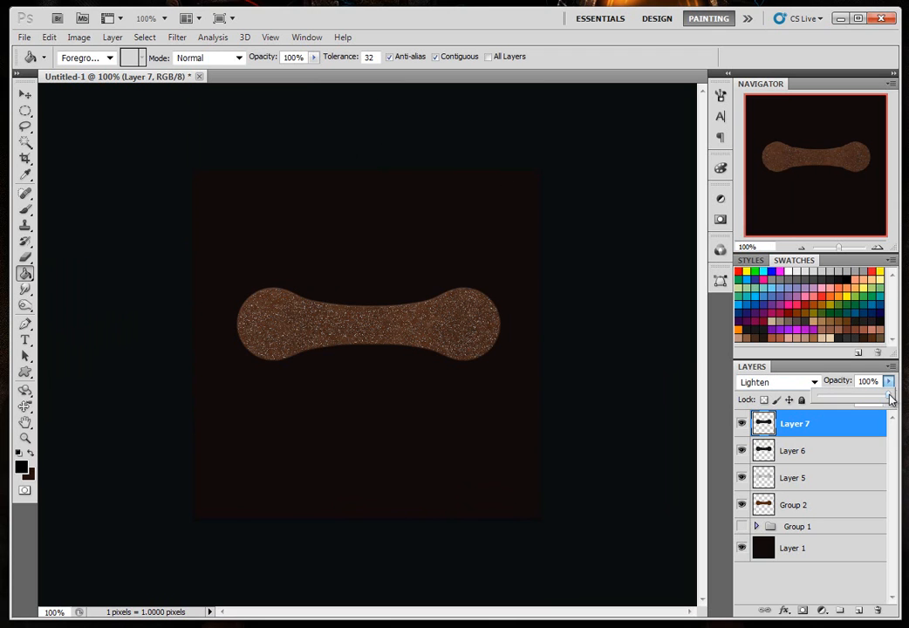
pyautogui.moveTo(887, 397); pyautogui.dragTo(854, 398)
# - Add a new layer and paint textured strokes over the bone in colour #604d35 with the 198 px brush at 26% opacity
pyautogui.click(857, 612)
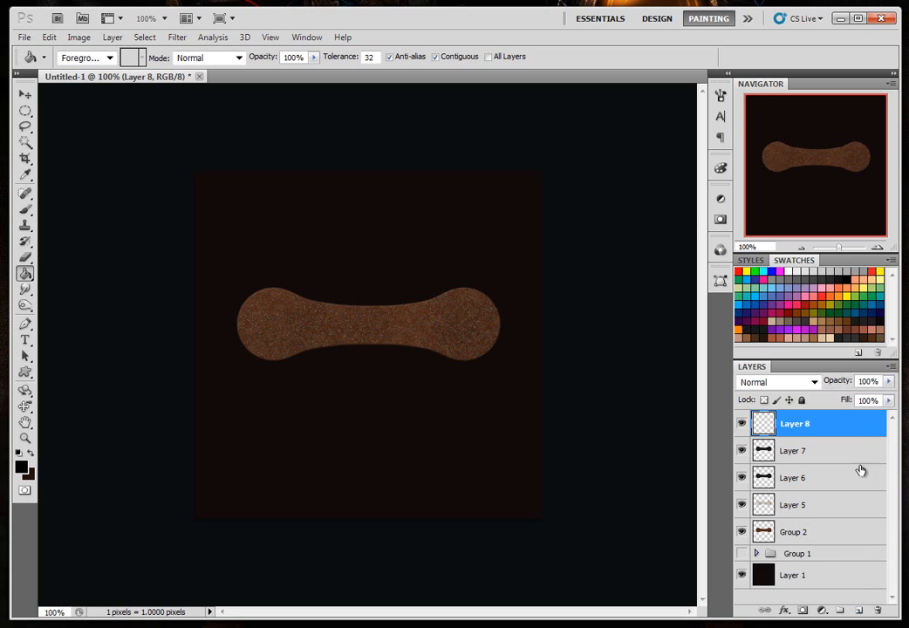
pyautogui.click(883, 336)
pyautogui.click(22, 467)
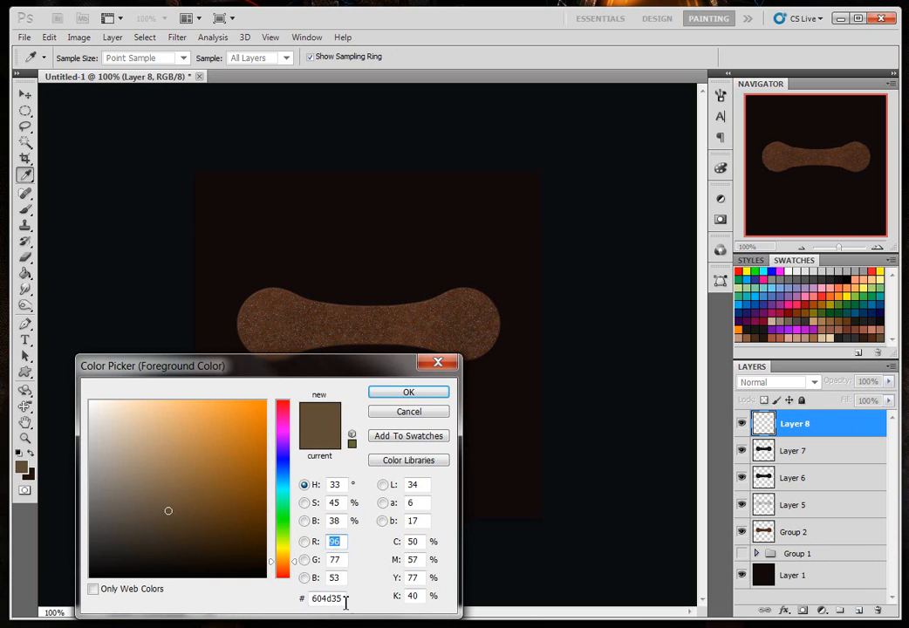
pyautogui.click(406, 392)
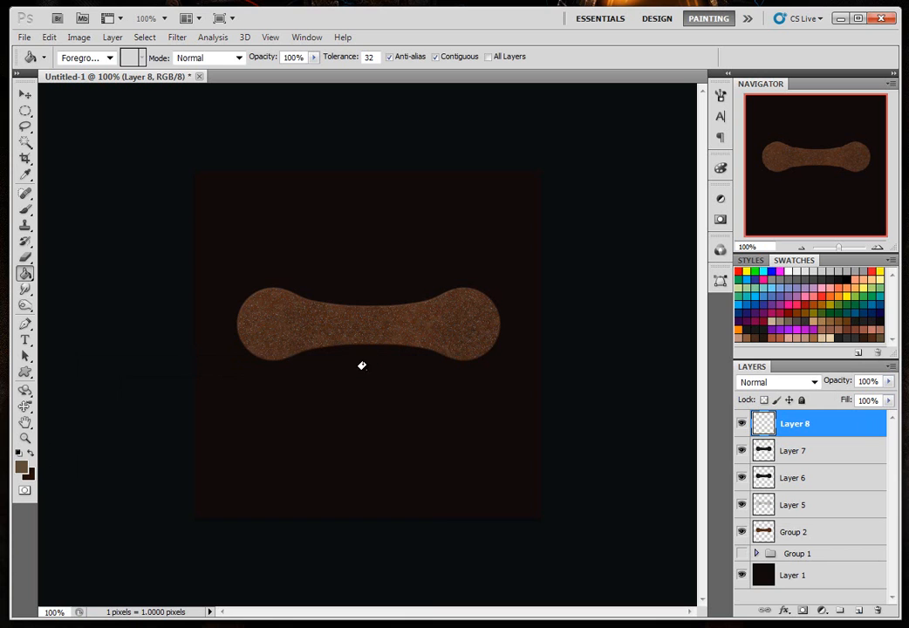
pyautogui.click(25, 209)
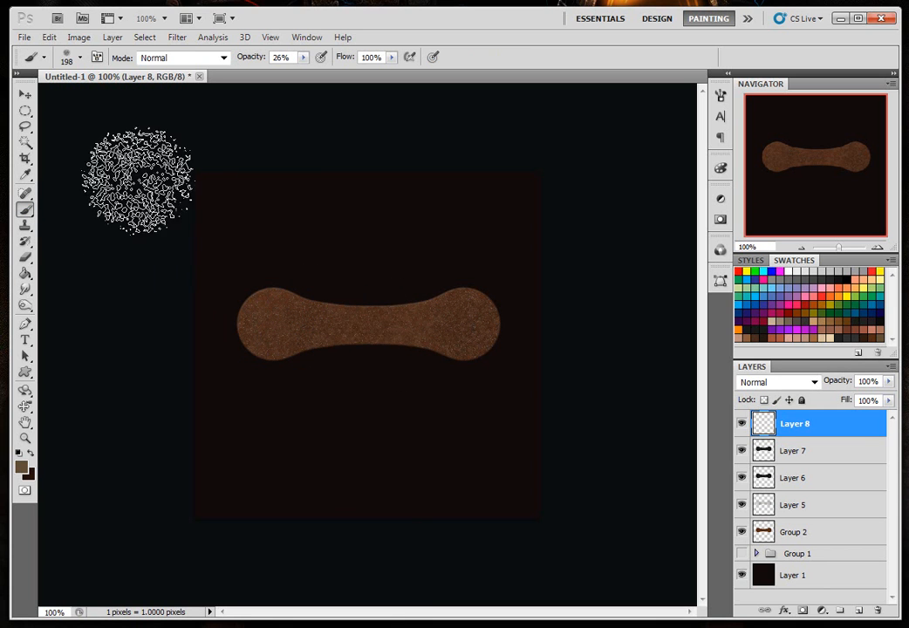
pyautogui.click(281, 349)
pyautogui.moveTo(379, 348)
pyautogui.mouseDown()
pyautogui.moveTo(462, 355)
pyautogui.moveTo(466, 300)
pyautogui.moveTo(497, 379)
pyautogui.moveTo(429, 449)
pyautogui.moveTo(276, 339)
pyautogui.moveTo(249, 298)
pyautogui.moveTo(359, 346)
pyautogui.moveTo(460, 462)
pyautogui.mouseUp()
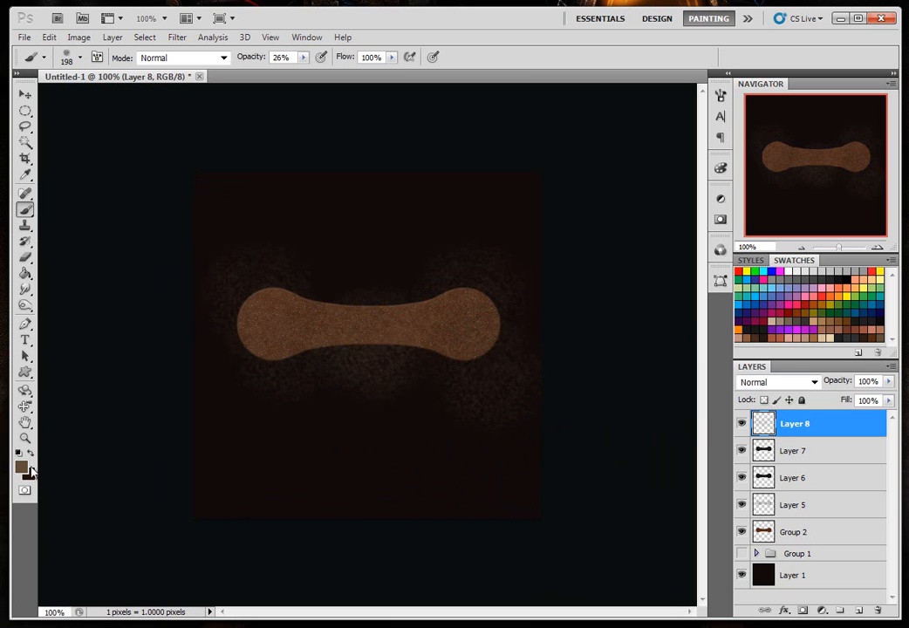
# - Choose a saturated orange-brown foreground colour and paint textured strokes over the bone on another new layer
pyautogui.click(21, 466)
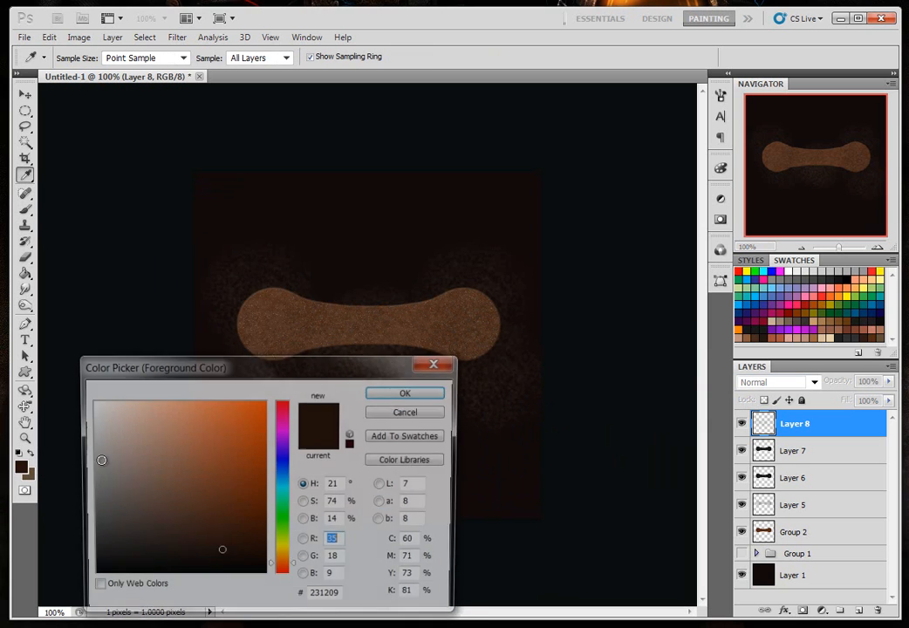
pyautogui.click(245, 486)
pyautogui.click(245, 472)
pyautogui.click(421, 394)
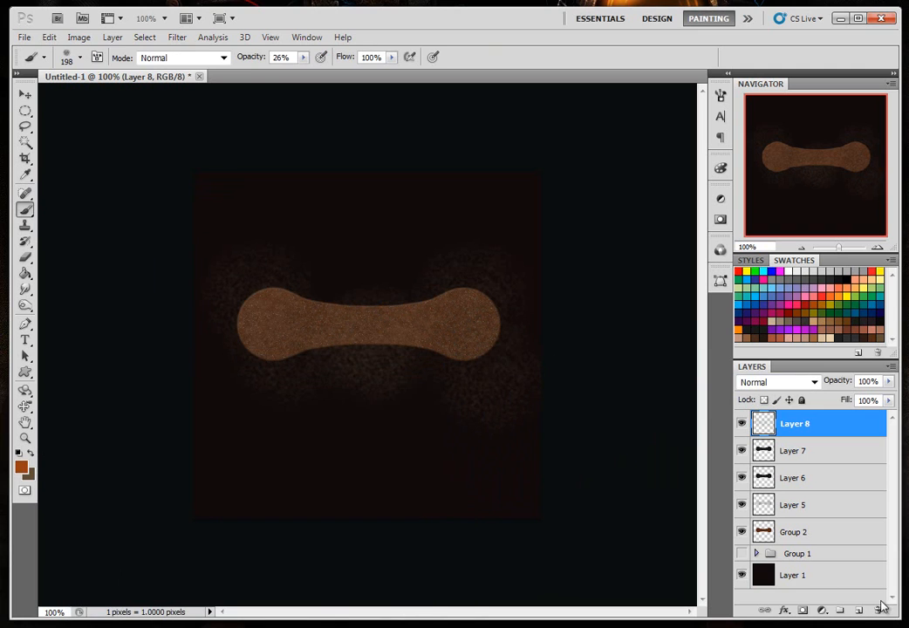
pyautogui.click(860, 611)
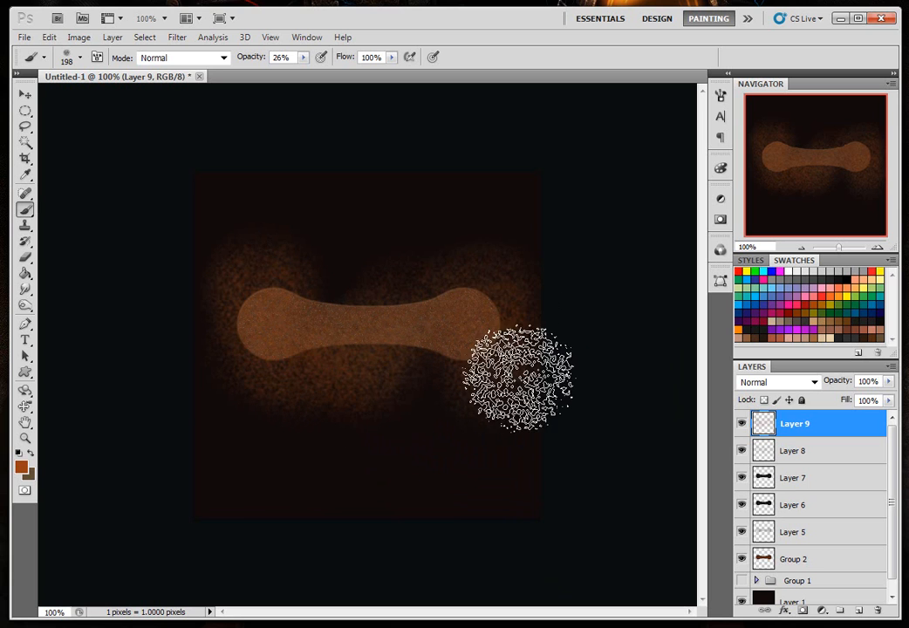
# - Merge Layers 8 and 9, apply a Sharpen filter to the merged layer and repeat it three times
pyautogui.keyDown('shift'); pyautogui.click(793, 451); pyautogui.keyUp('shift')
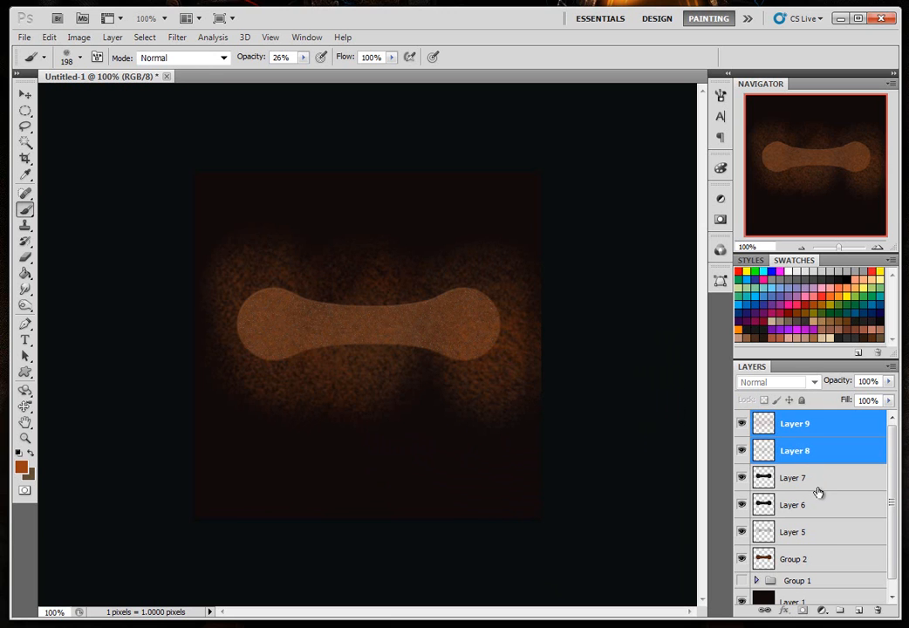
pyautogui.hotkey('ctrl', 'e')
pyautogui.click(176, 37)
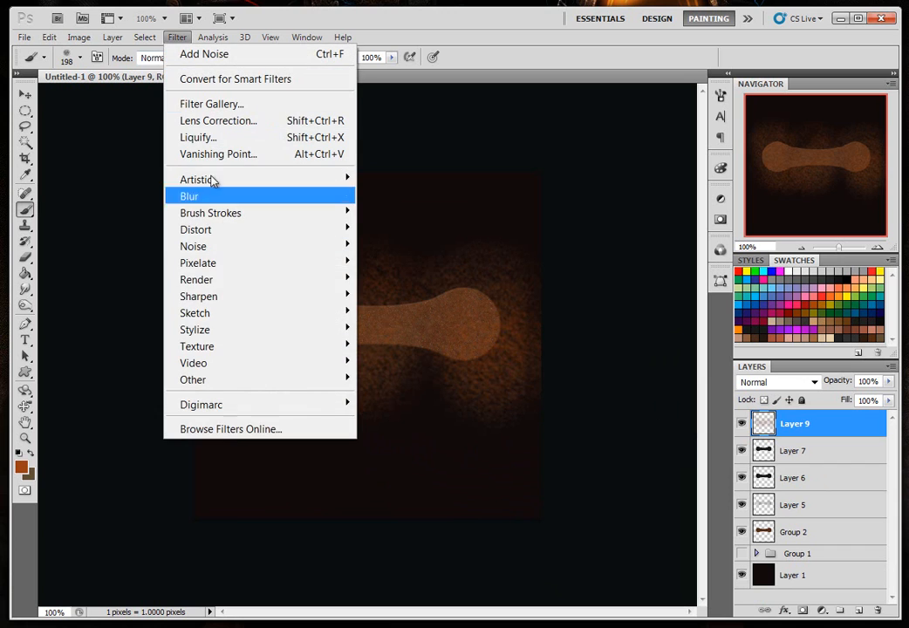
pyautogui.moveTo(174, 297)
pyautogui.click(96, 295)
pyautogui.click(176, 38)
pyautogui.click(193, 56)
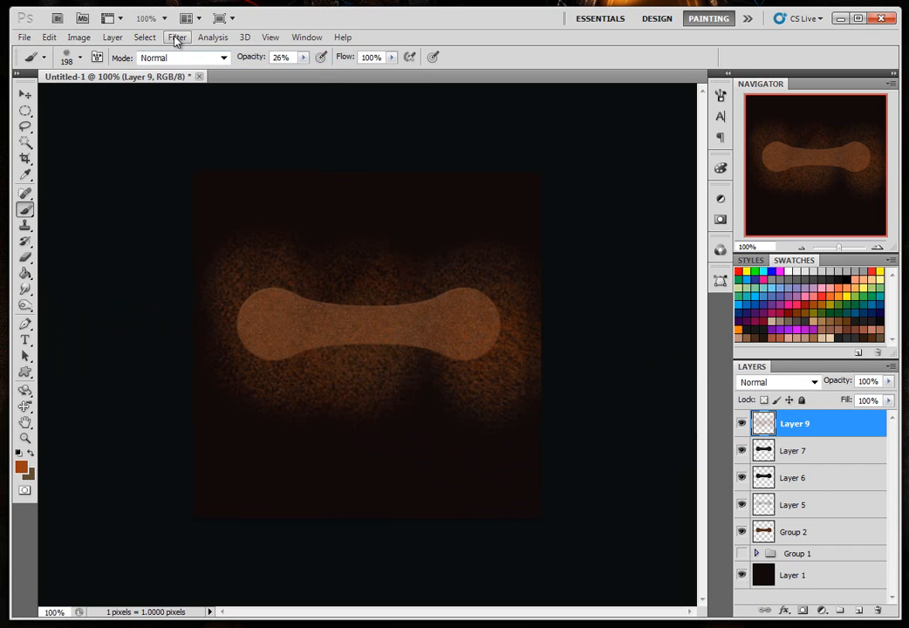
pyautogui.click(177, 37)
pyautogui.click(192, 56)
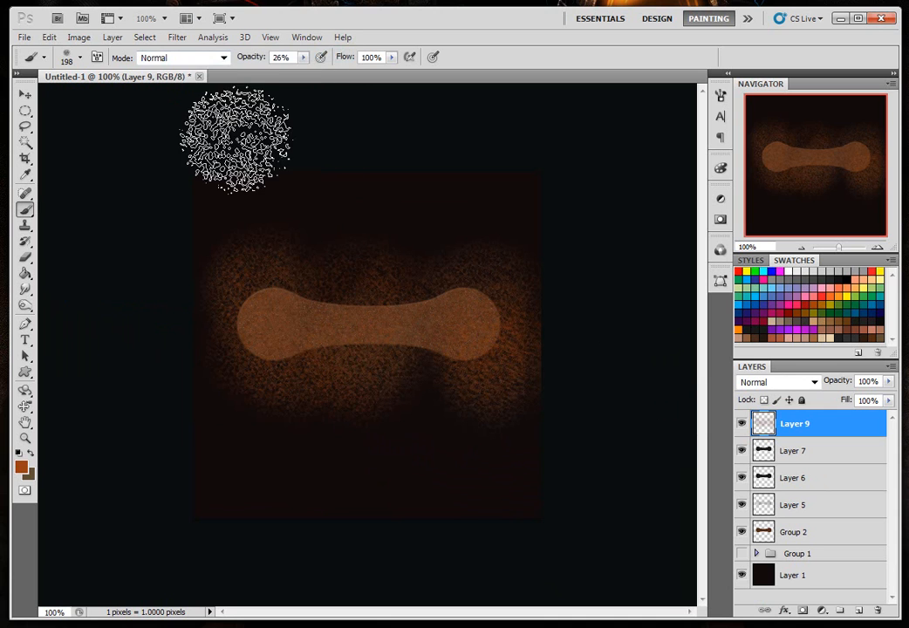
pyautogui.click(177, 38)
pyautogui.click(192, 56)
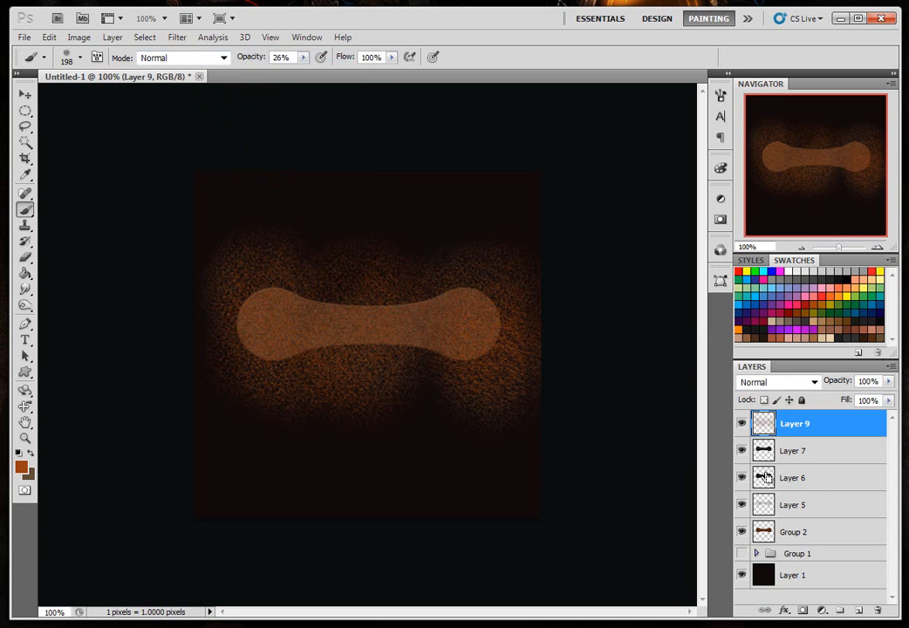
# - Load the bone outline from Group 2, delete everything outside it on Layer 9 and clear the selection
pyautogui.keyDown('ctrl'); pyautogui.click(765, 532); pyautogui.keyUp('ctrl')
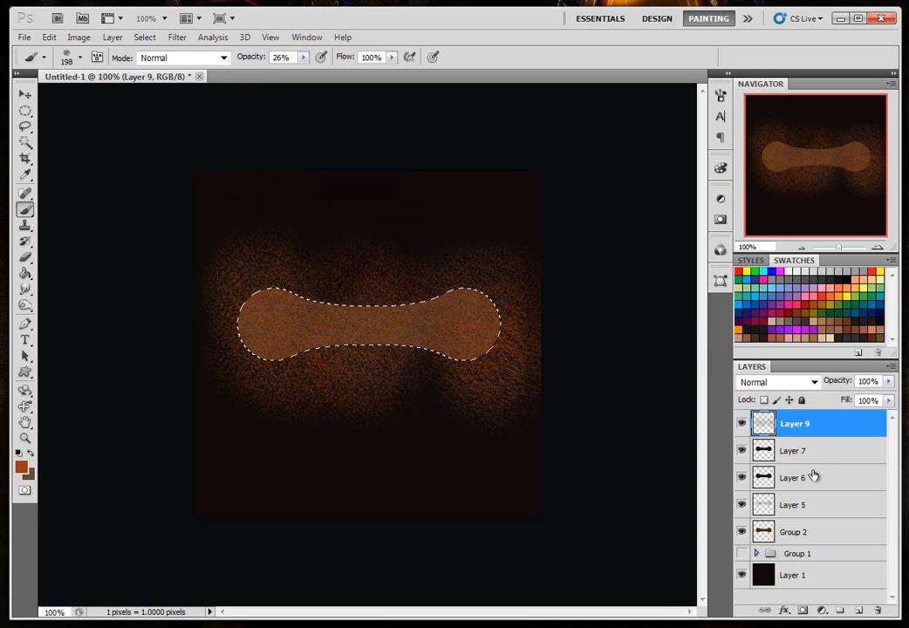
pyautogui.hotkey('ctrl', 'shift', 'i')
pyautogui.press('Delete')
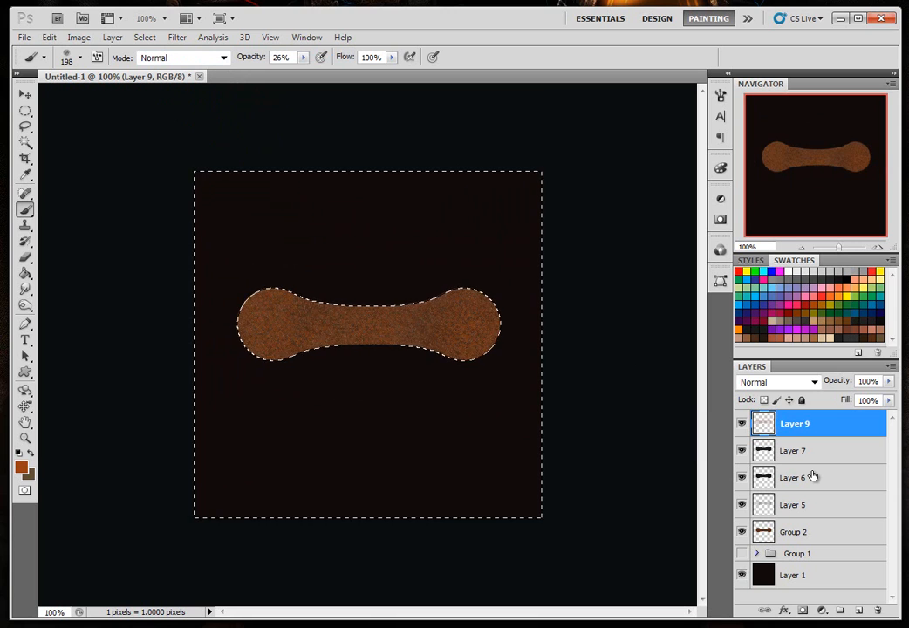
pyautogui.hotkey('ctrl', 'd')
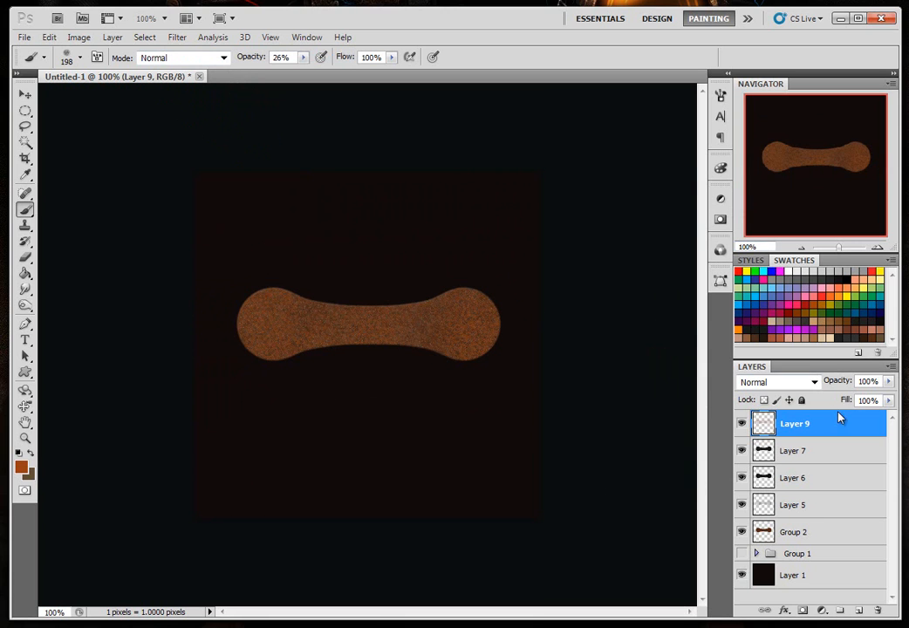
# - Group all layers from Layer 9 down to Group 2, and merge a duplicate of the group into one layer with the original hidden
pyautogui.keyDown('shift'); pyautogui.click(804, 537); pyautogui.keyUp('shift')
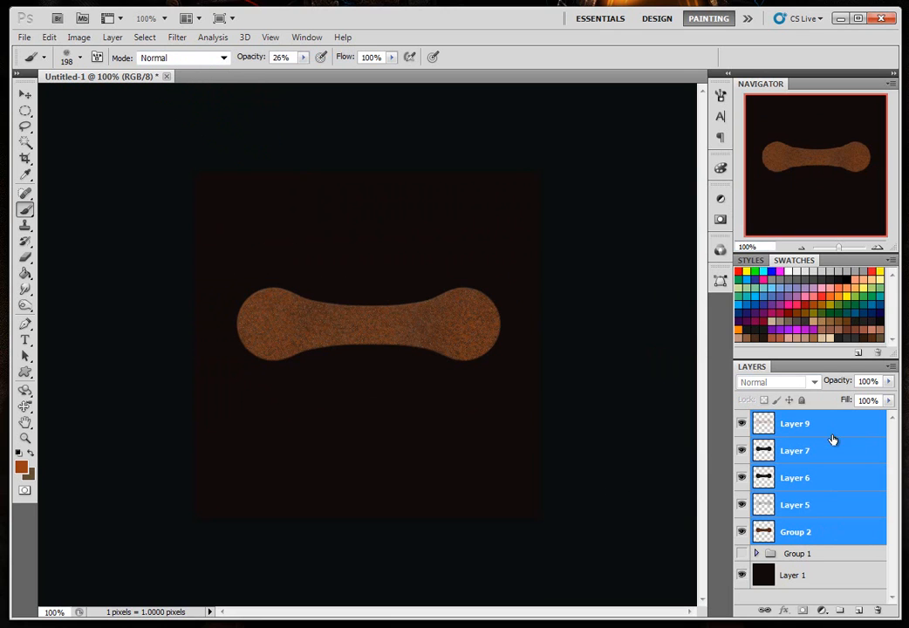
pyautogui.hotkey('ctrl', 'g')
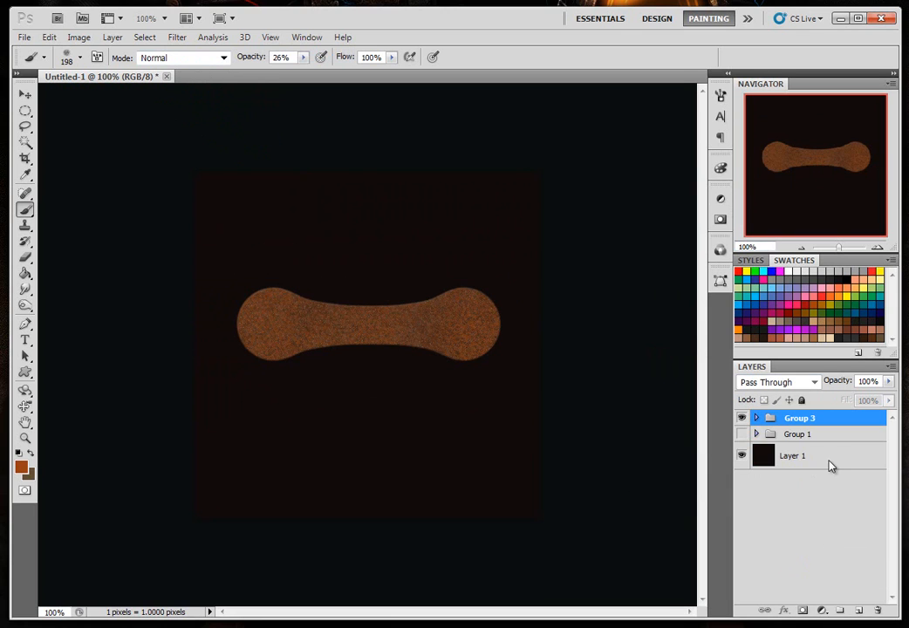
pyautogui.moveTo(822, 426); pyautogui.dragTo(860, 607)
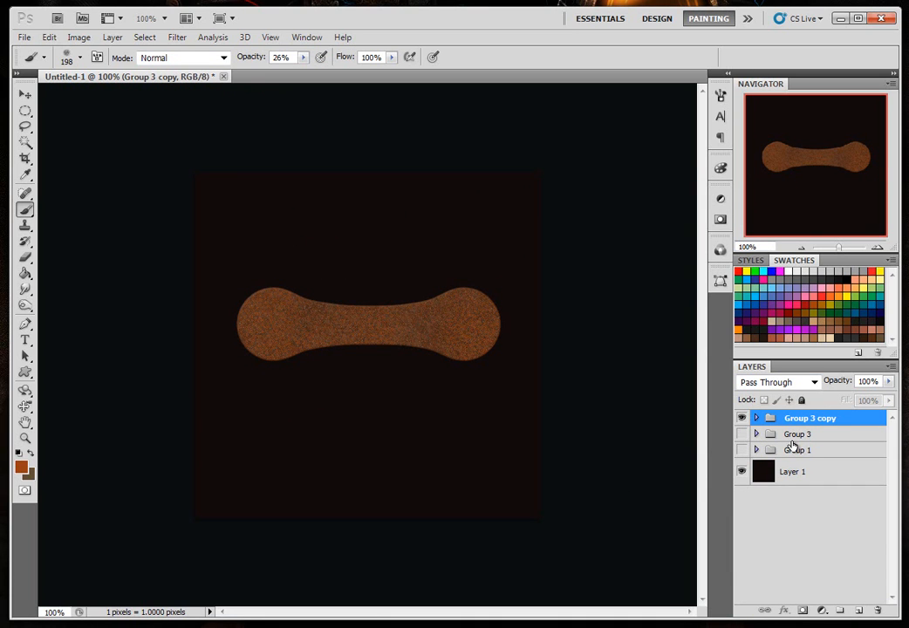
pyautogui.hotkey('ctrl', 'e')
pyautogui.click(741, 423)
pyautogui.click(741, 425)
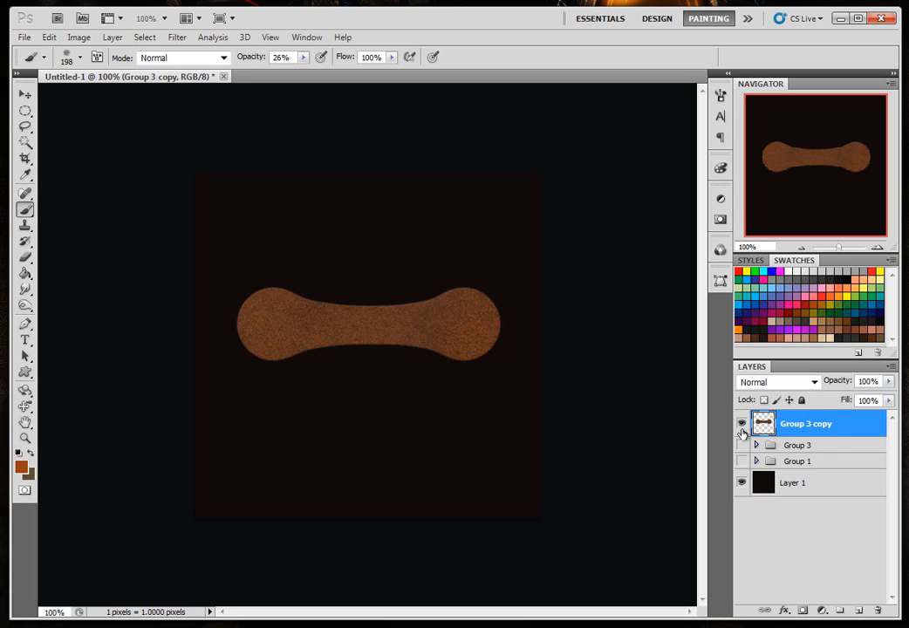
pyautogui.doubleClick(843, 433)
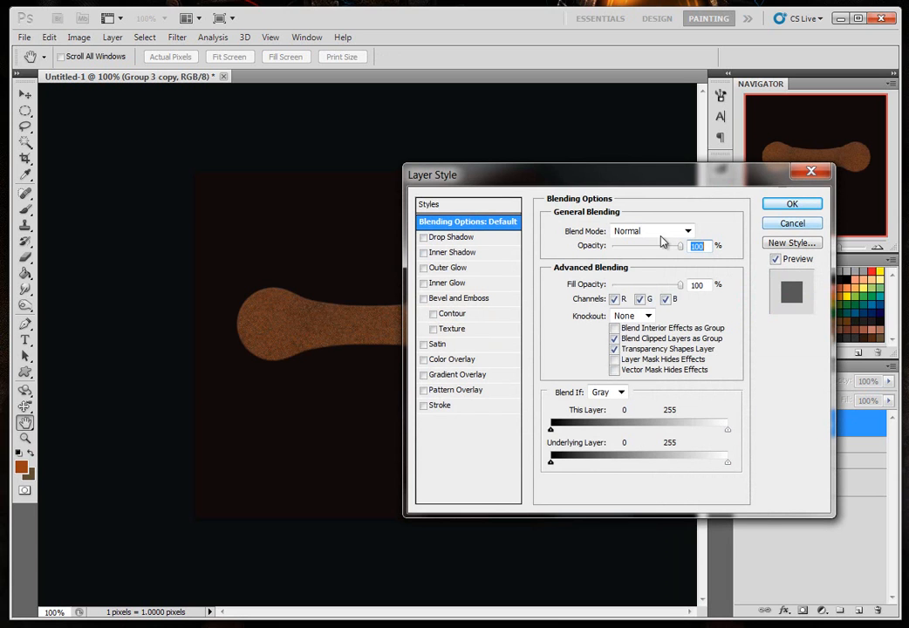
pyautogui.click(797, 225)
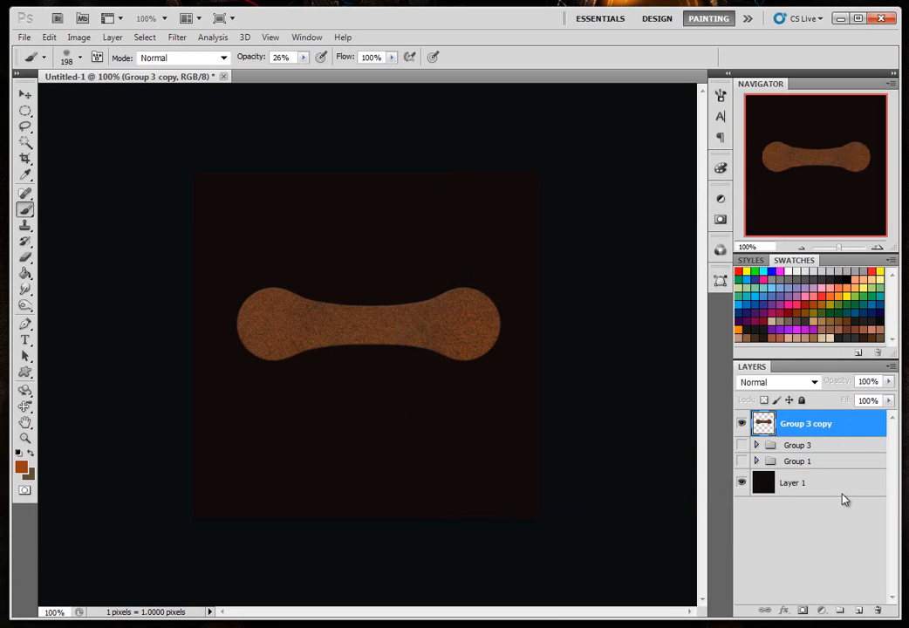
# - Add a new layer beneath Group 3 copy and prepare a soft round 37 px brush with 0% hardness and the default black foreground
pyautogui.click(819, 446)
pyautogui.click(858, 608)
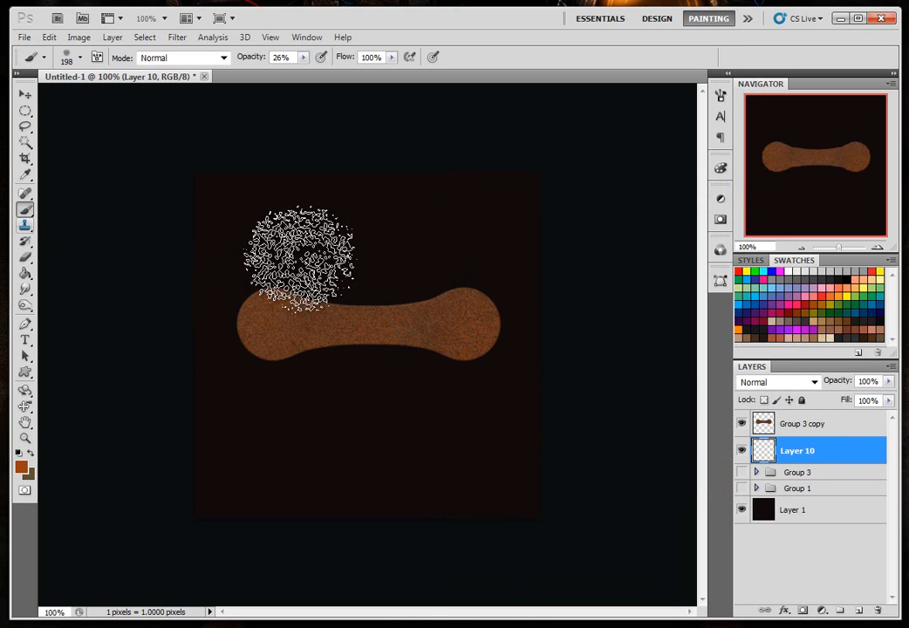
pyautogui.rightClick(348, 262)
pyautogui.moveTo(504, 403); pyautogui.dragTo(505, 357)
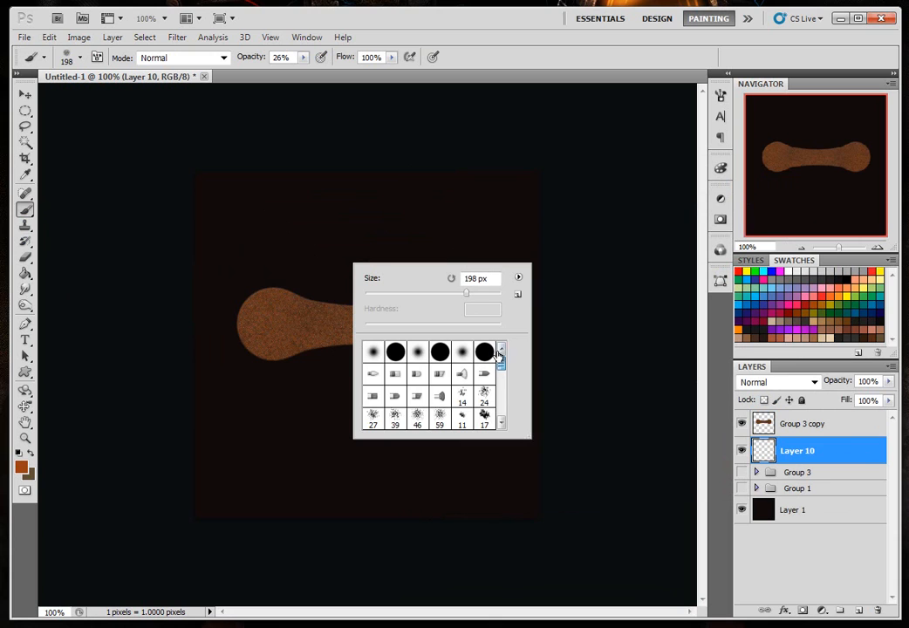
pyautogui.click(417, 351)
pyautogui.moveTo(465, 295)
pyautogui.mouseDown()
pyautogui.moveTo(386, 294)
pyautogui.moveTo(400, 299)
pyautogui.mouseUp()
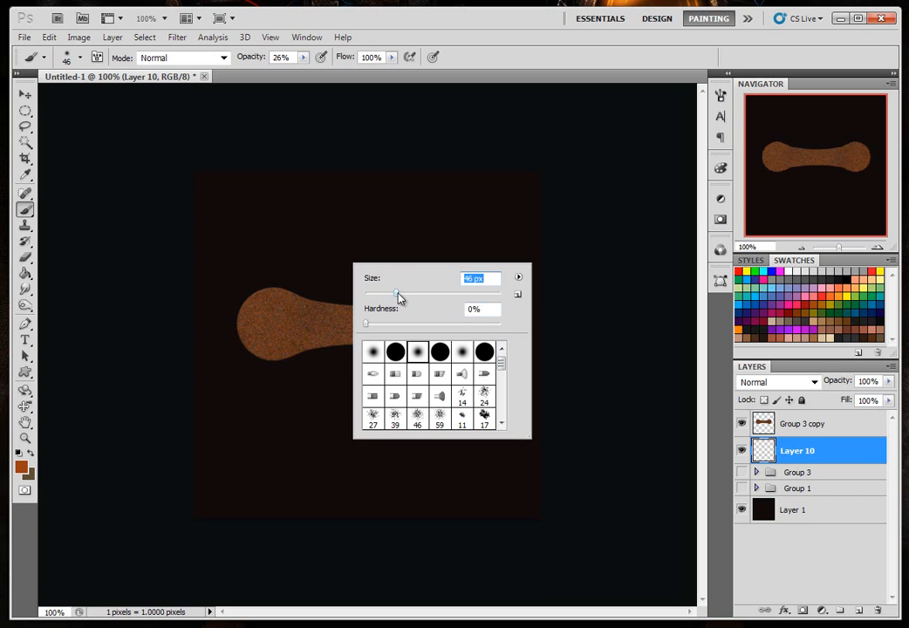
pyautogui.moveTo(388, 298); pyautogui.dragTo(389, 297)
pyautogui.click(453, 57)
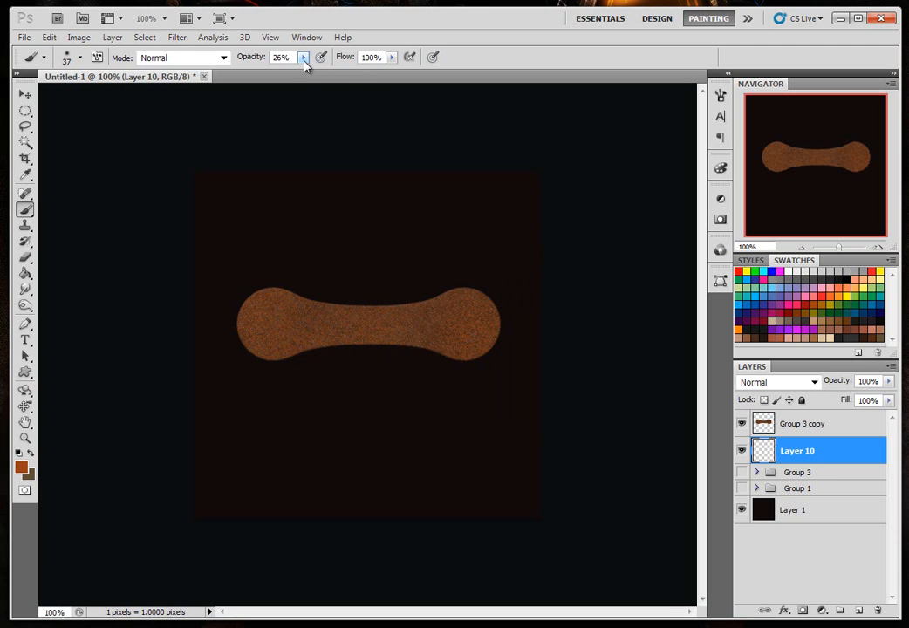
pyautogui.click(303, 58)
pyautogui.click(462, 67)
pyautogui.press('d')
# - Scale the merged bone (Group 3 copy) to 72.70% and rotate it by -45°
pyautogui.click(793, 426)
pyautogui.click(24, 95)
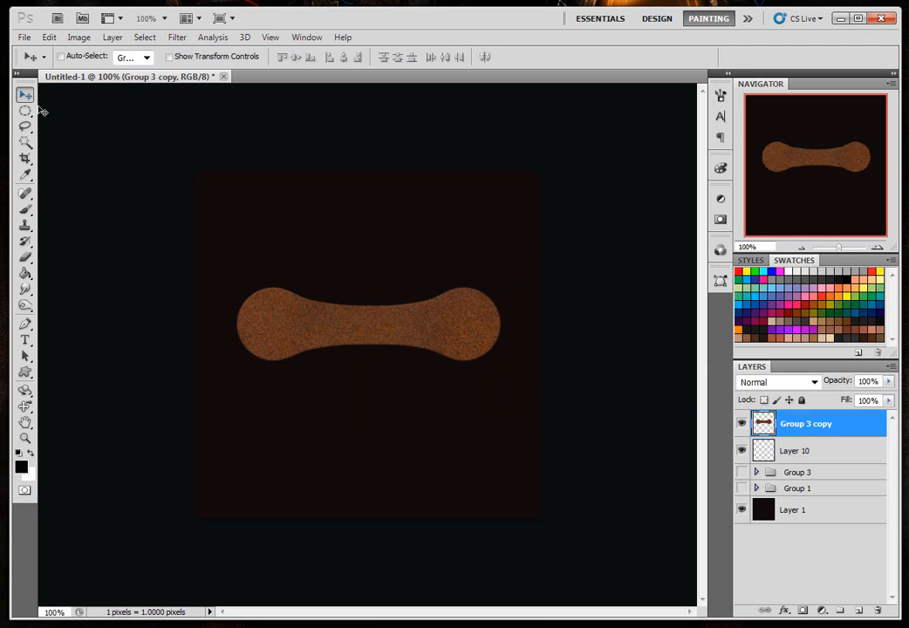
pyautogui.click(190, 55)
pyautogui.moveTo(513, 274); pyautogui.dragTo(408, 274)
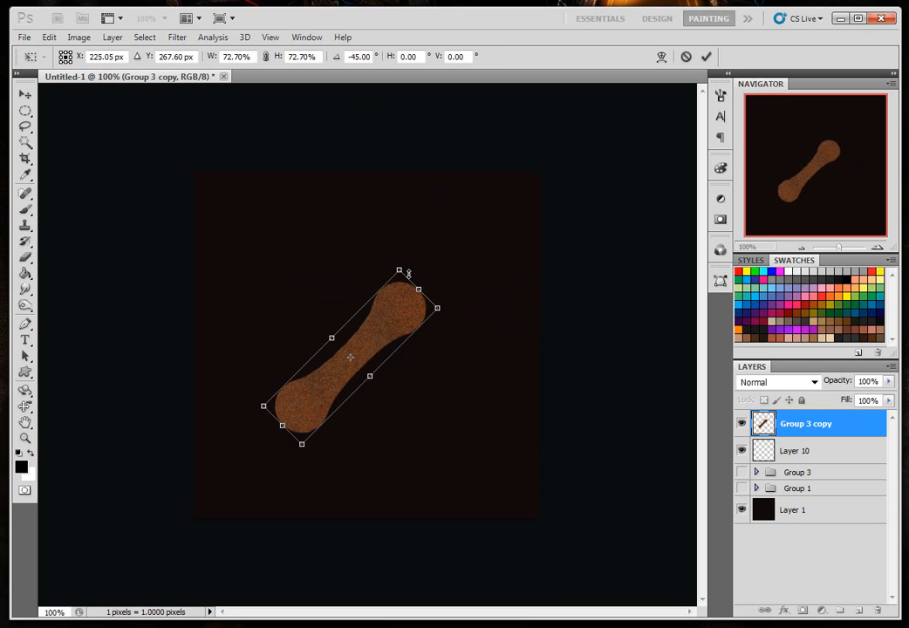
pyautogui.press('Return')
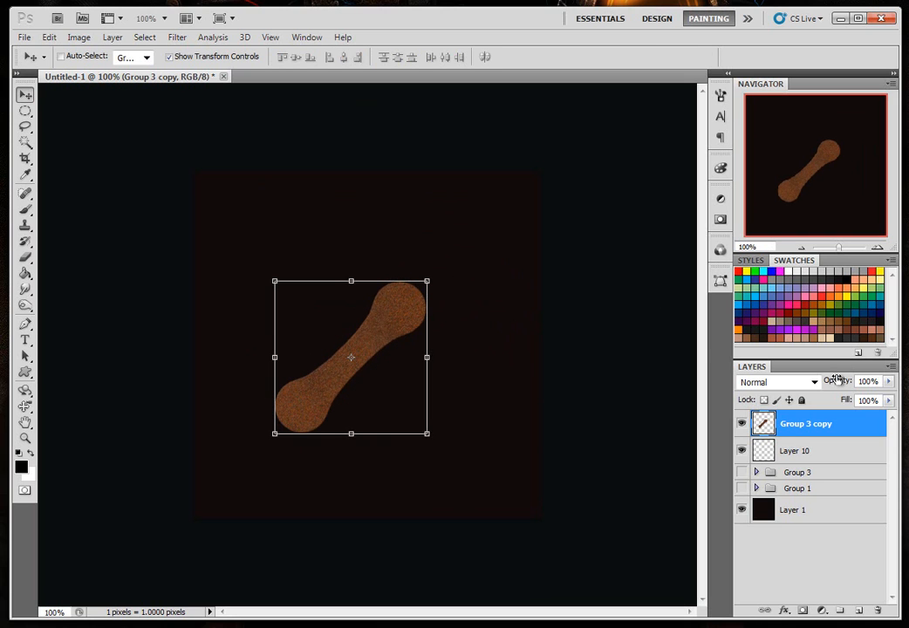
# - Reapply the last sharpening filter to the rotated bone and move it slightly up and to the right
pyautogui.click(177, 37)
pyautogui.click(188, 56)
pyautogui.moveTo(399, 321); pyautogui.dragTo(414, 310)
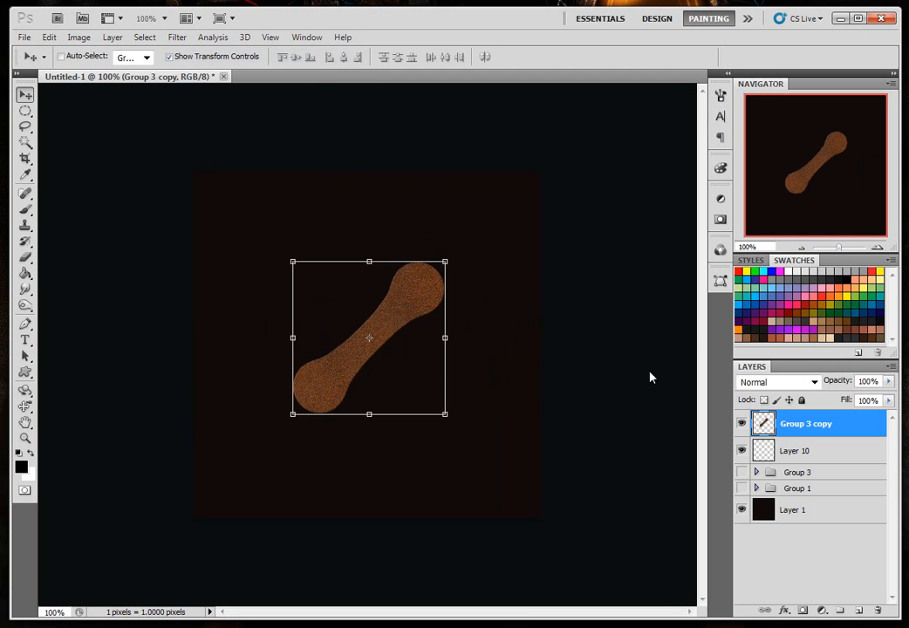
# - Paint a soft black shadow on Layer 10 along the bone's lower-right edge with the 26% opacity brush
pyautogui.click(796, 452)
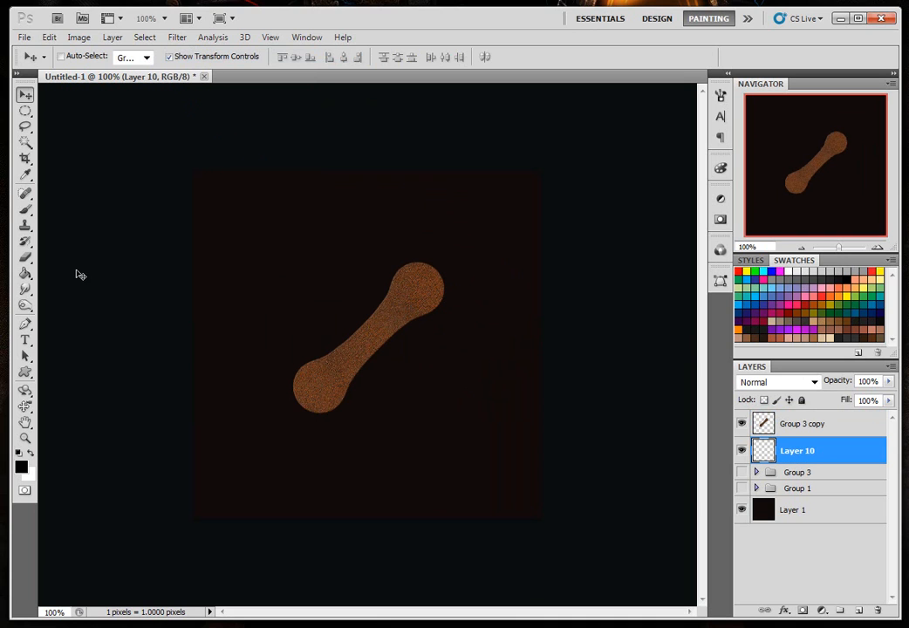
pyautogui.click(25, 209)
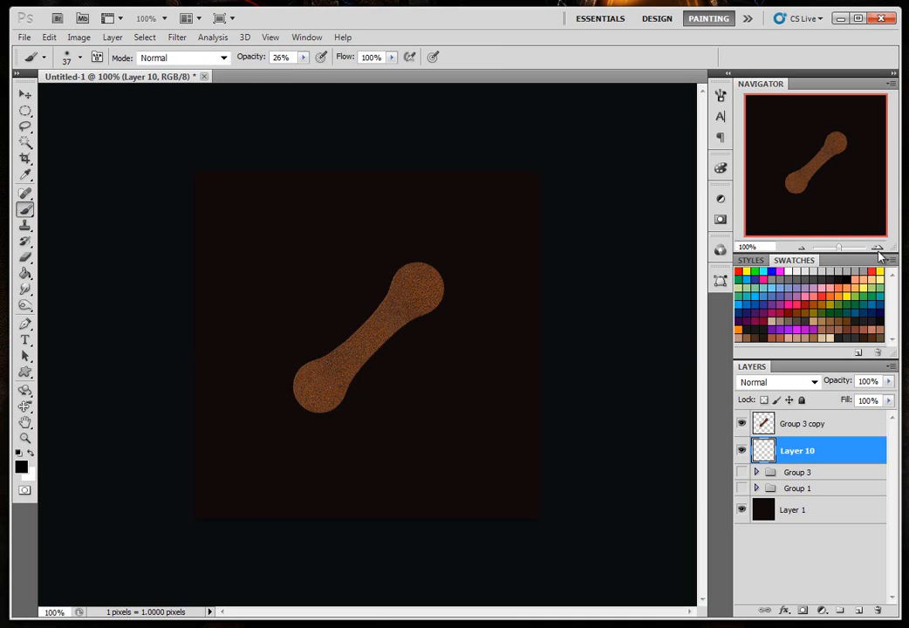
pyautogui.click(876, 248)
pyautogui.click(879, 250)
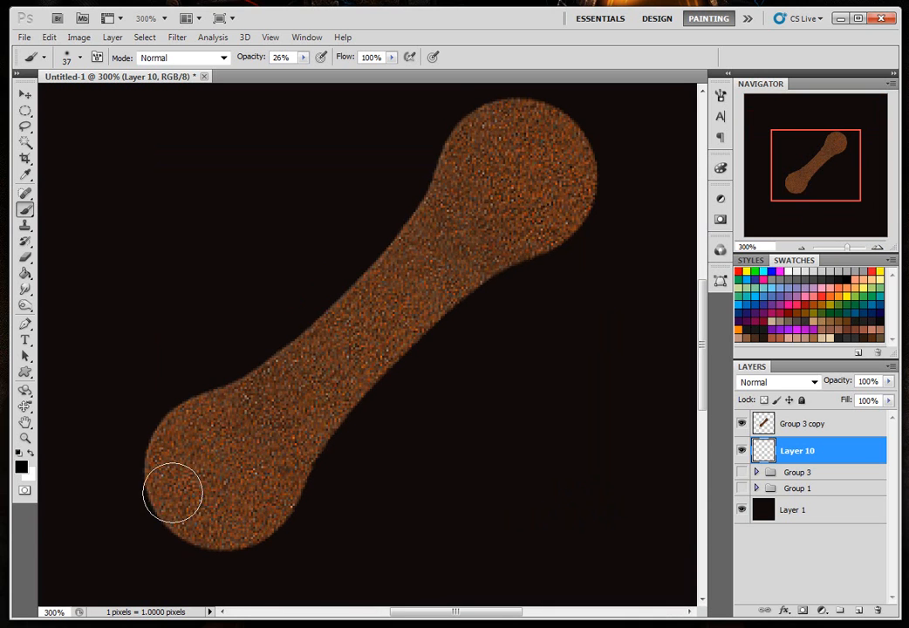
pyautogui.moveTo(280, 527)
pyautogui.mouseDown()
pyautogui.moveTo(236, 496)
pyautogui.moveTo(271, 493)
pyautogui.moveTo(278, 505)
pyautogui.moveTo(234, 519)
pyautogui.moveTo(281, 478)
pyautogui.moveTo(313, 471)
pyautogui.moveTo(301, 498)
pyautogui.moveTo(264, 529)
pyautogui.moveTo(344, 386)
pyautogui.moveTo(302, 497)
pyautogui.moveTo(395, 371)
pyautogui.moveTo(377, 380)
pyautogui.moveTo(499, 275)
pyautogui.moveTo(384, 348)
pyautogui.moveTo(549, 238)
pyautogui.moveTo(350, 376)
pyautogui.moveTo(565, 231)
pyautogui.moveTo(515, 241)
pyautogui.moveTo(493, 273)
pyautogui.moveTo(460, 284)
pyautogui.moveTo(584, 223)
pyautogui.moveTo(484, 261)
pyautogui.moveTo(597, 160)
pyautogui.moveTo(531, 244)
pyautogui.moveTo(543, 142)
pyautogui.moveTo(577, 221)
pyautogui.moveTo(549, 211)
pyautogui.moveTo(404, 309)
pyautogui.moveTo(519, 246)
pyautogui.mouseUp()
pyautogui.moveTo(298, 464)
pyautogui.mouseDown()
pyautogui.moveTo(322, 442)
pyautogui.moveTo(272, 503)
pyautogui.mouseUp()
pyautogui.moveTo(222, 524)
pyautogui.mouseDown()
pyautogui.moveTo(191, 468)
pyautogui.moveTo(179, 478)
pyautogui.moveTo(274, 494)
pyautogui.moveTo(237, 551)
pyautogui.moveTo(286, 477)
pyautogui.moveTo(281, 538)
pyautogui.moveTo(374, 402)
pyautogui.moveTo(523, 249)
pyautogui.moveTo(354, 399)
pyautogui.moveTo(566, 234)
pyautogui.moveTo(444, 295)
pyautogui.moveTo(568, 244)
pyautogui.moveTo(487, 261)
pyautogui.moveTo(562, 133)
pyautogui.mouseUp()
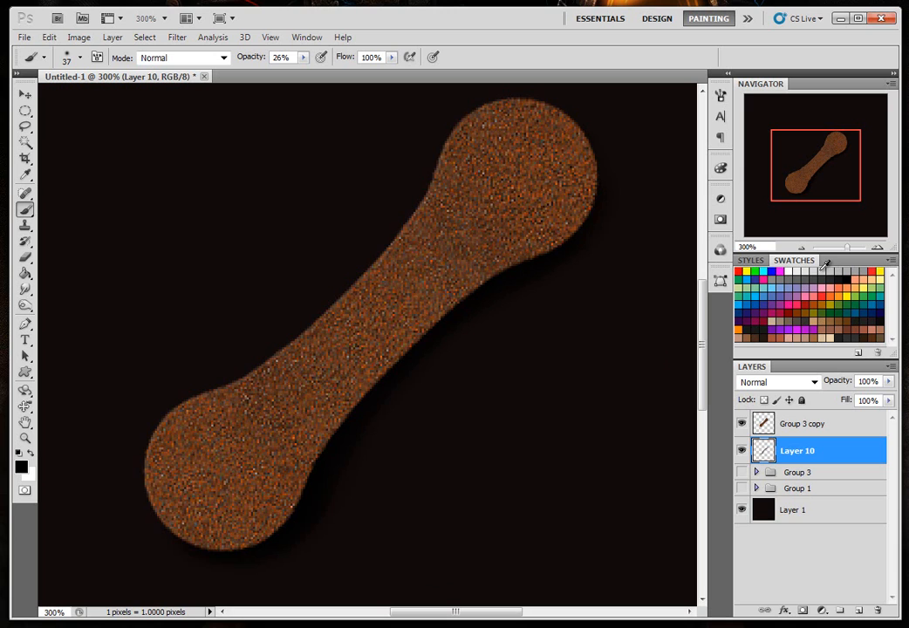
pyautogui.hotkey('ctrl', '-')
pyautogui.hotkey('ctrl', '-')
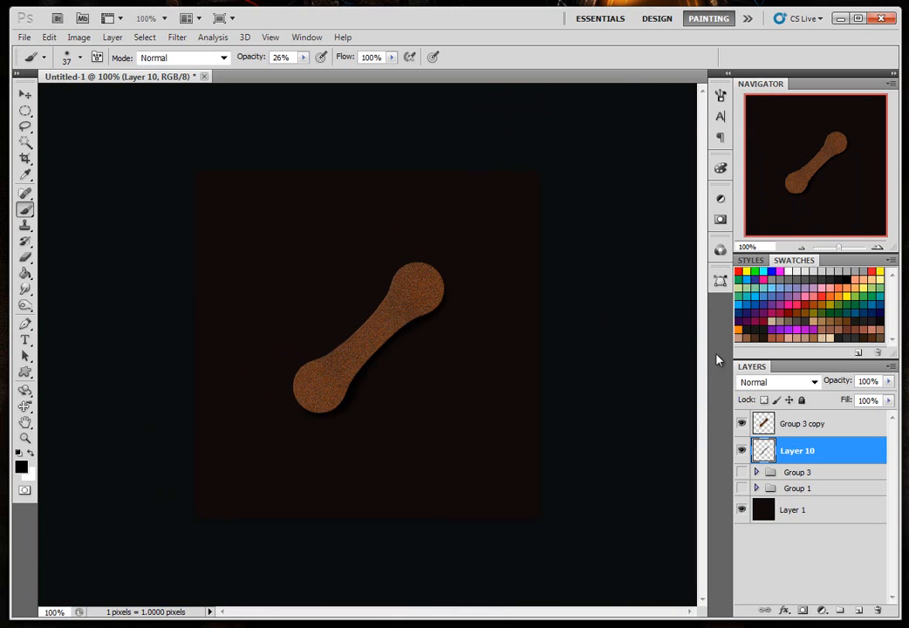
# - Add a new layer above Group 3 copy and fill a circular selection inside the bone's lower-left end with black
pyautogui.click(802, 427)
pyautogui.click(858, 609)
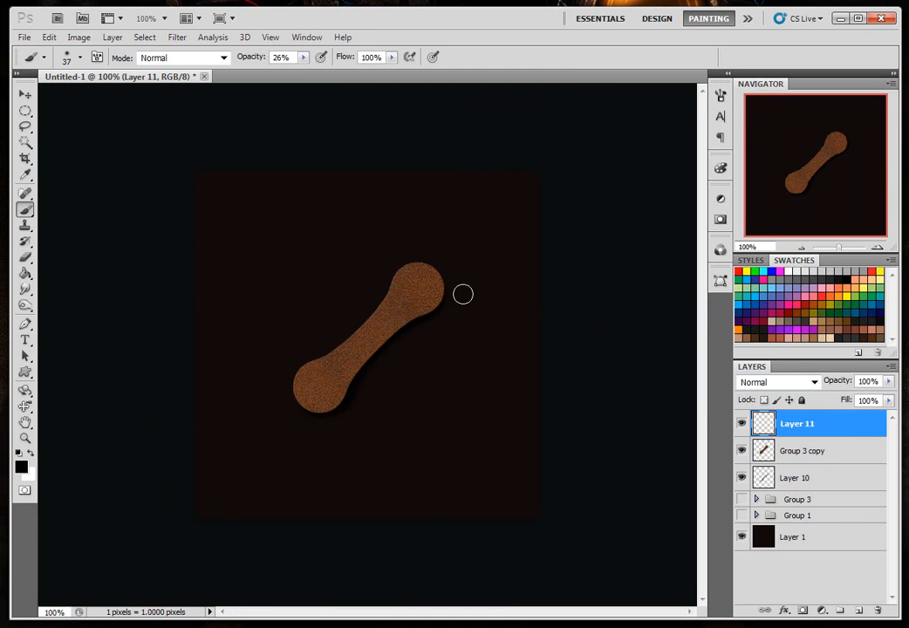
pyautogui.click(25, 112)
pyautogui.click(26, 113)
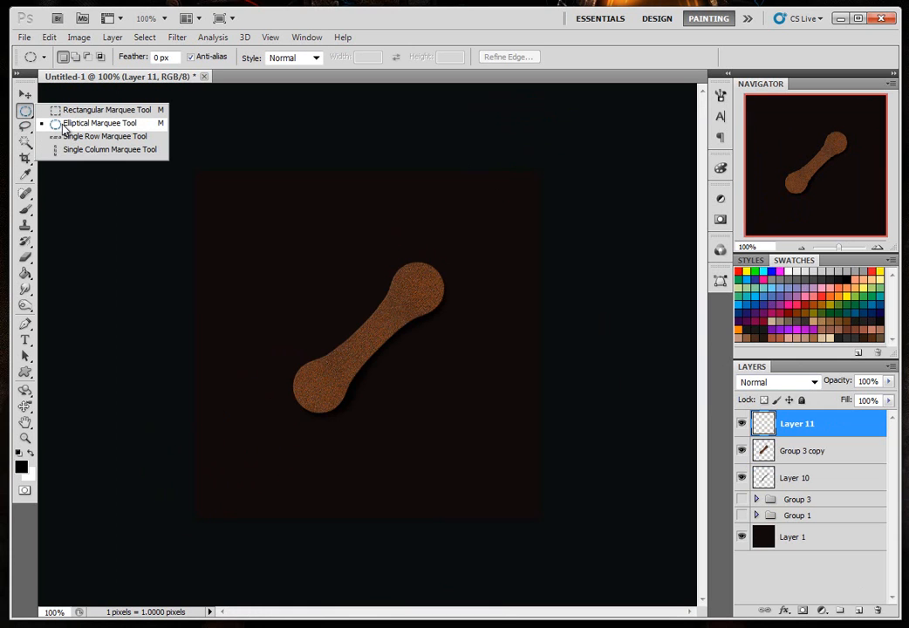
pyautogui.click(87, 123)
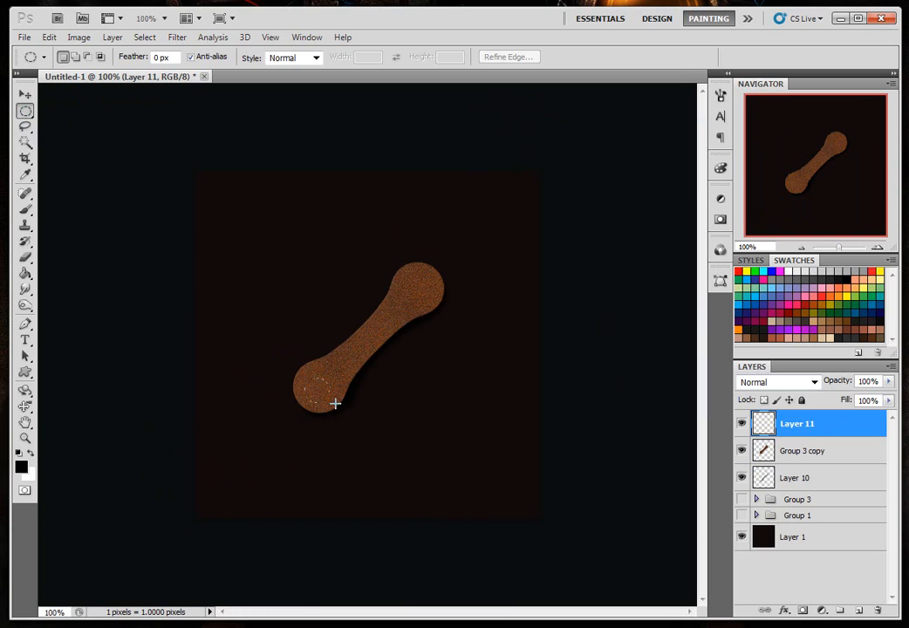
pyautogui.moveTo(361, 414); pyautogui.dragTo(322, 391)
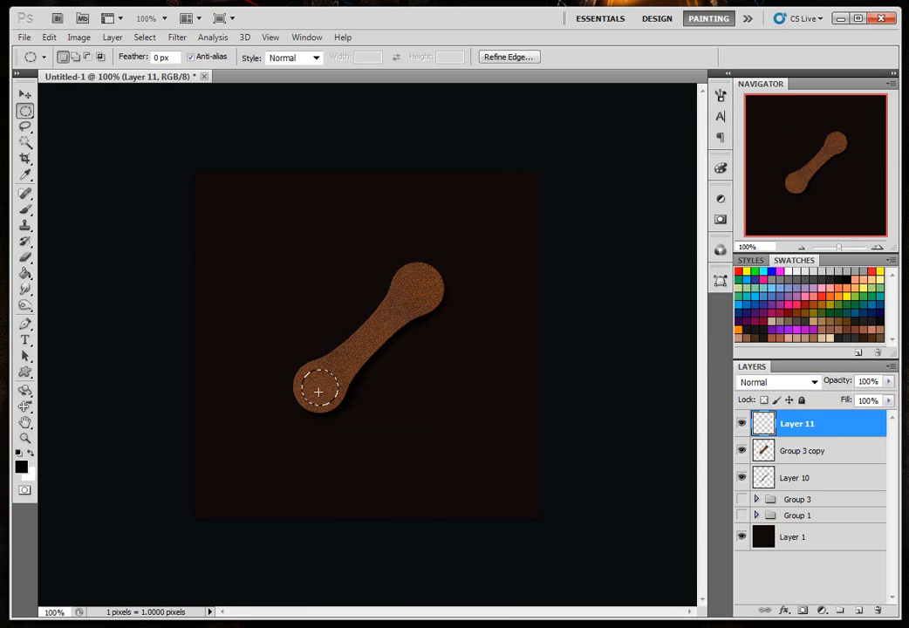
pyautogui.click(25, 273)
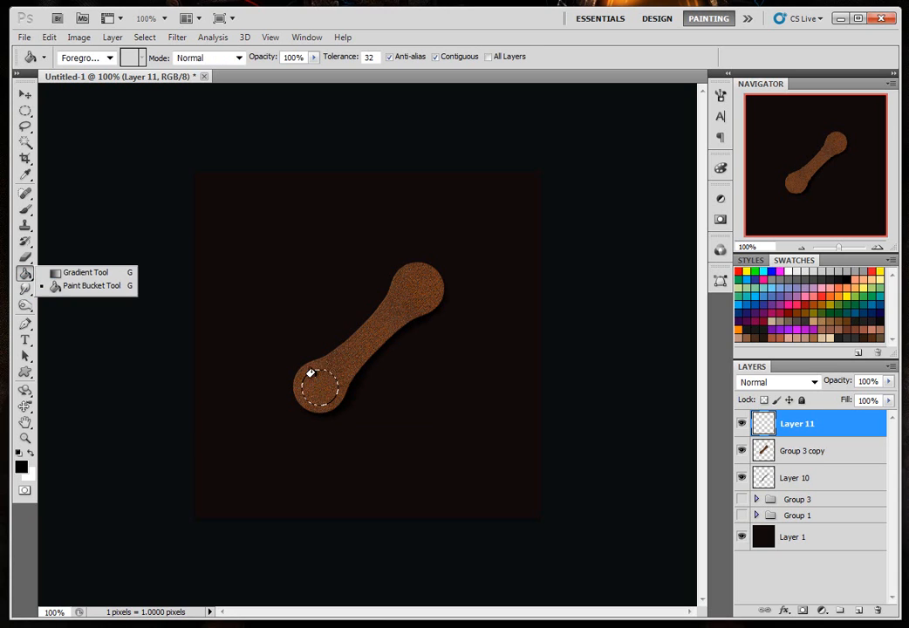
pyautogui.click(314, 382)
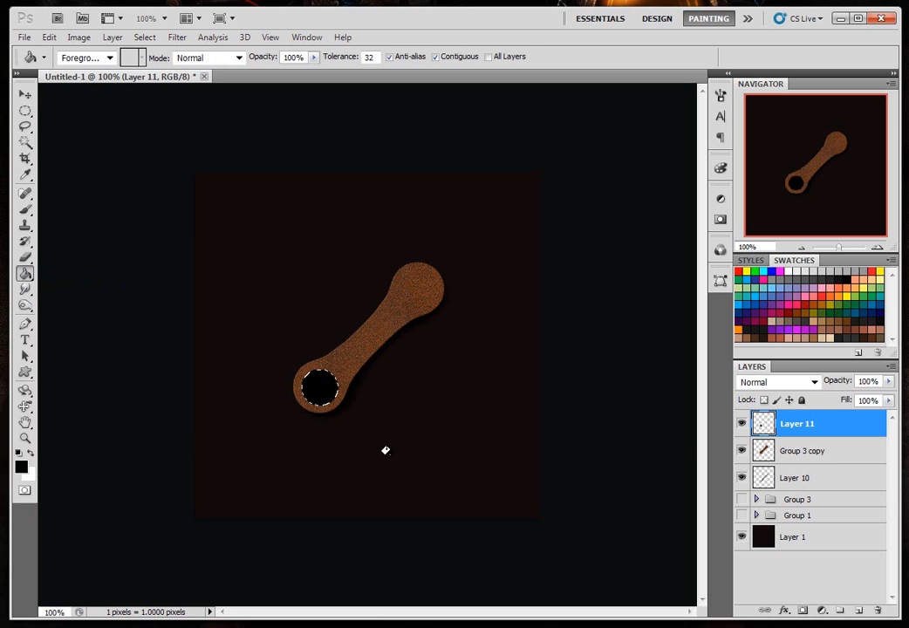
# - Duplicate the black circle layer, hide the original, and fill the same circle with white on a new layer beneath the copy
pyautogui.hotkey('ctrl', 'j')
pyautogui.click(846, 451)
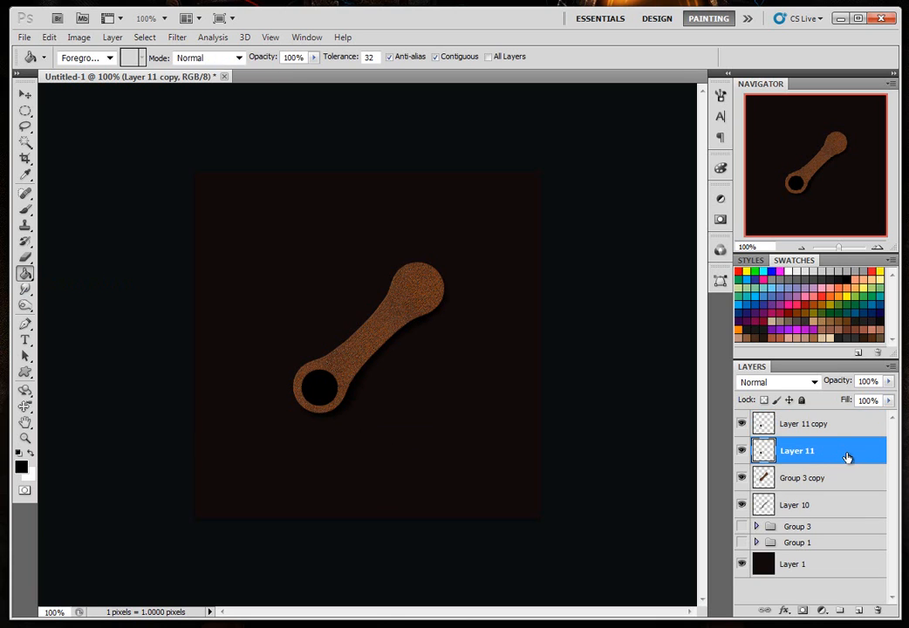
pyautogui.keyDown('ctrl'); pyautogui.click(764, 451); pyautogui.keyUp('ctrl')
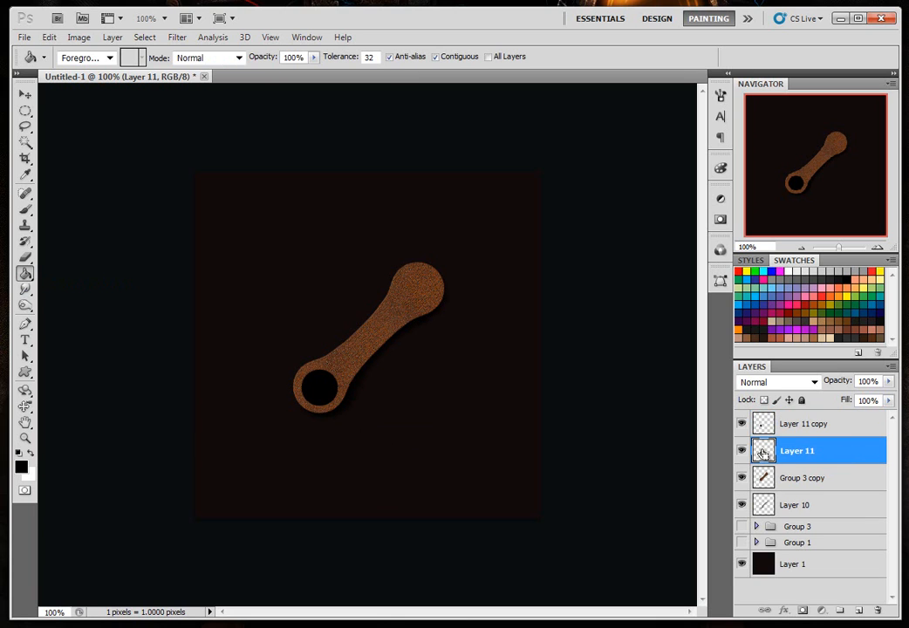
pyautogui.click(741, 451)
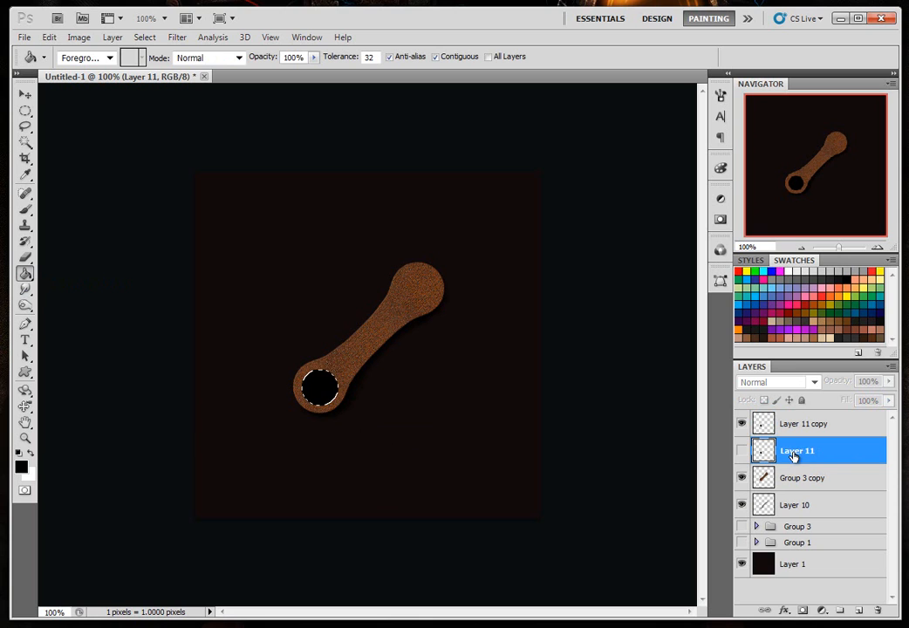
pyautogui.click(858, 613)
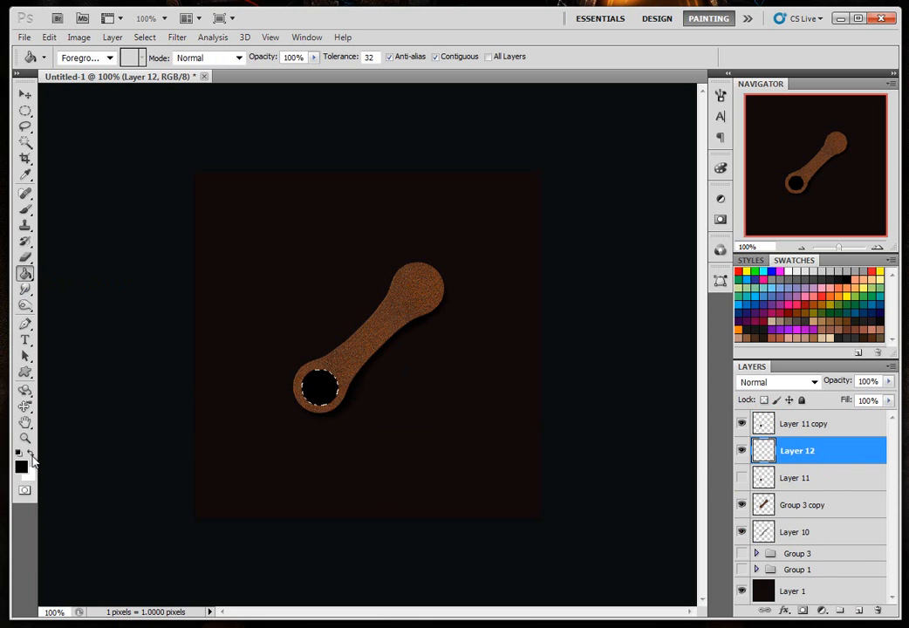
pyautogui.click(30, 454)
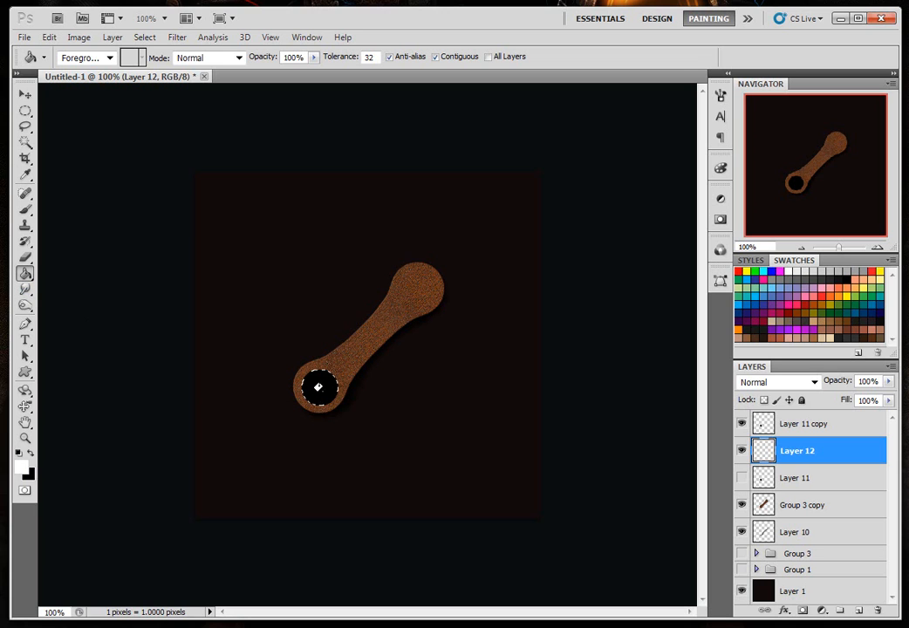
pyautogui.hotkey('ctrl', 'd')
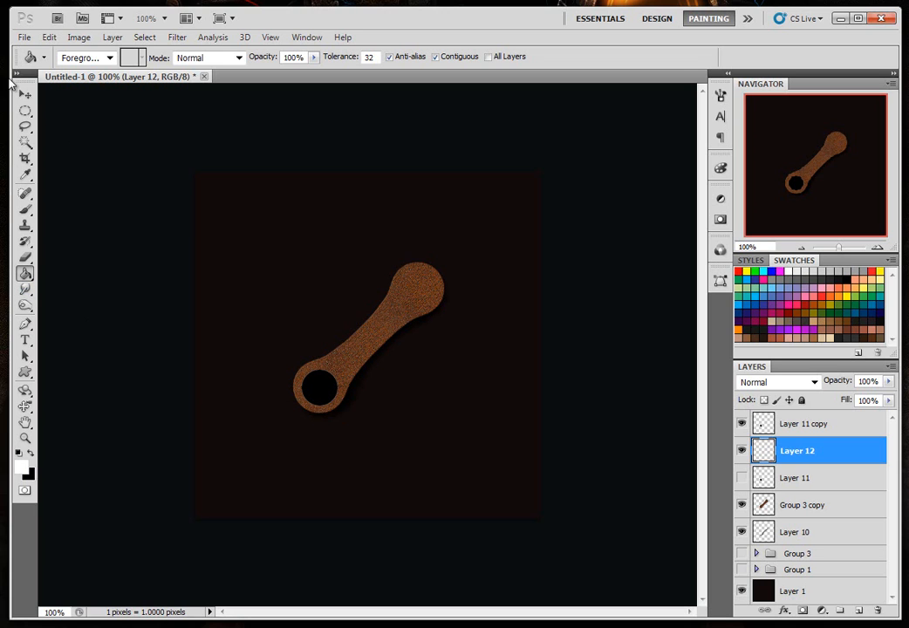
# - Nudge the white circle on Layer 12 slightly down and to the right so it forms a rim around the black circle
pyautogui.click(27, 95)
pyautogui.press('Down')
pyautogui.press('Down')
pyautogui.press('Right')
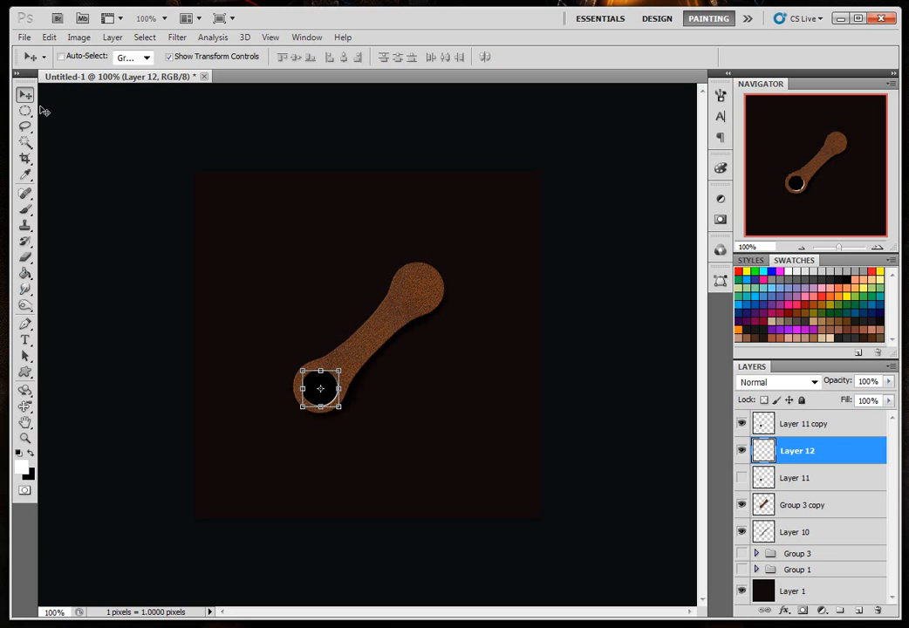
# - Set Layer 12 to the Lighten blend mode at 32% opacity, and turn off the transform controls display
pyautogui.click(814, 381)
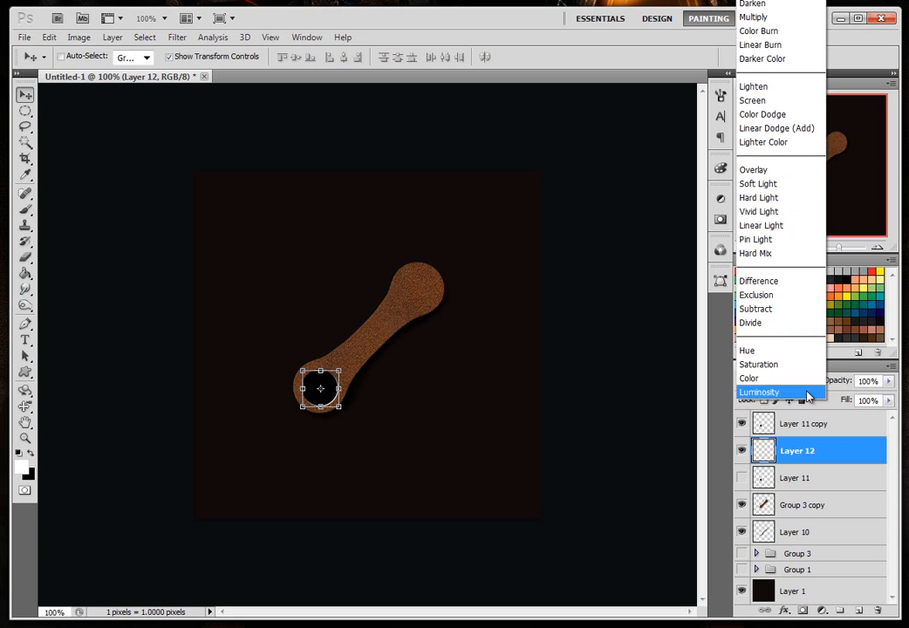
pyautogui.click(782, 88)
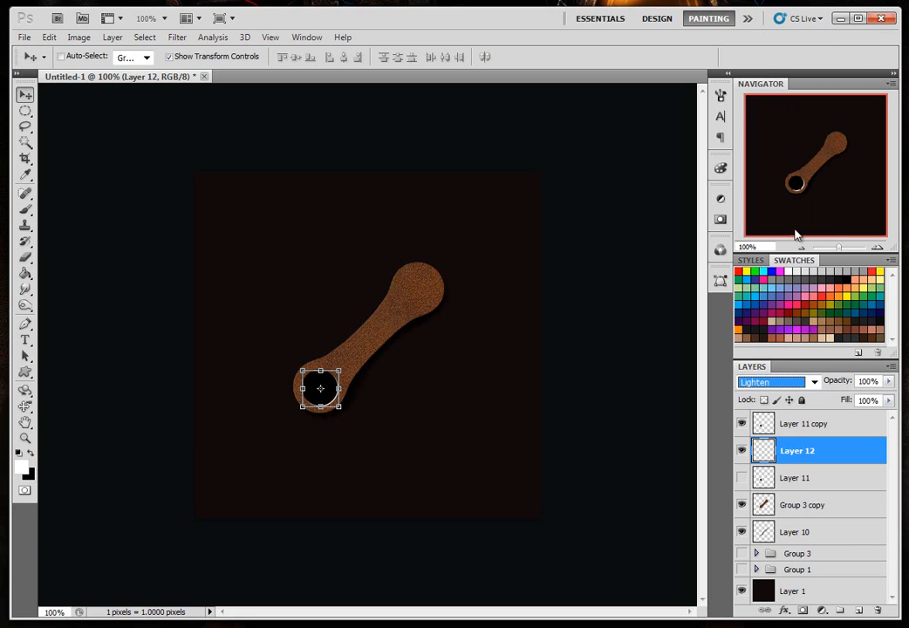
pyautogui.click(888, 383)
pyautogui.click(181, 58)
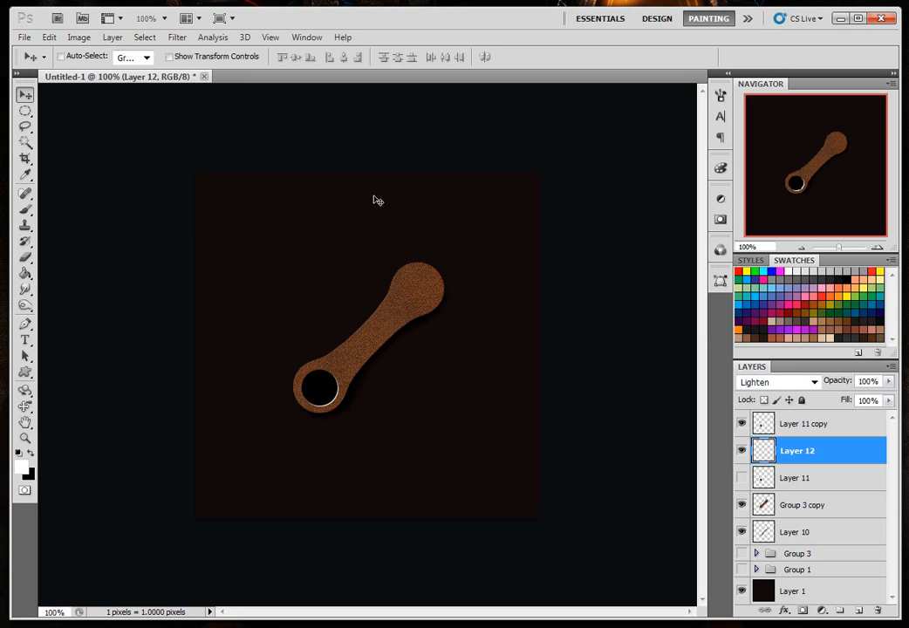
pyautogui.moveTo(888, 386); pyautogui.dragTo(848, 400)
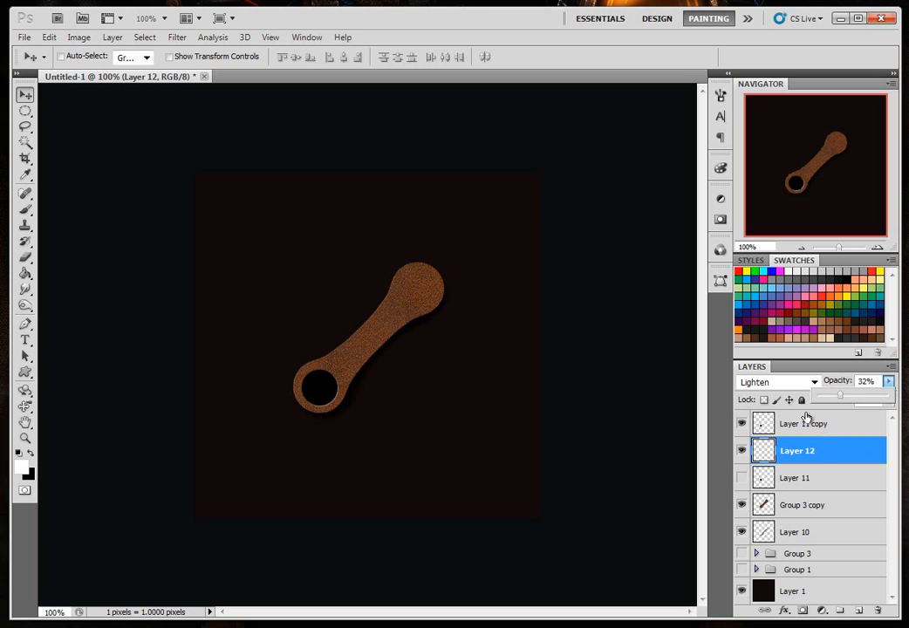
# - Hide Layer 12 and Layer 11 copy, and load the circle of Layer 11 copy as a selection
pyautogui.click(742, 451)
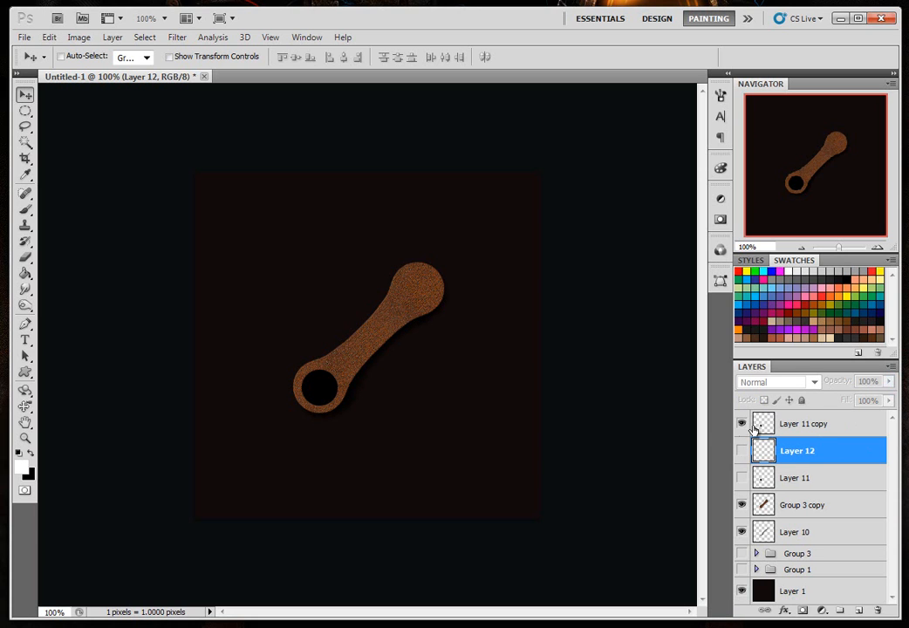
pyautogui.click(802, 429)
pyautogui.click(741, 423)
pyautogui.click(742, 424)
pyautogui.click(742, 424)
pyautogui.click(742, 424)
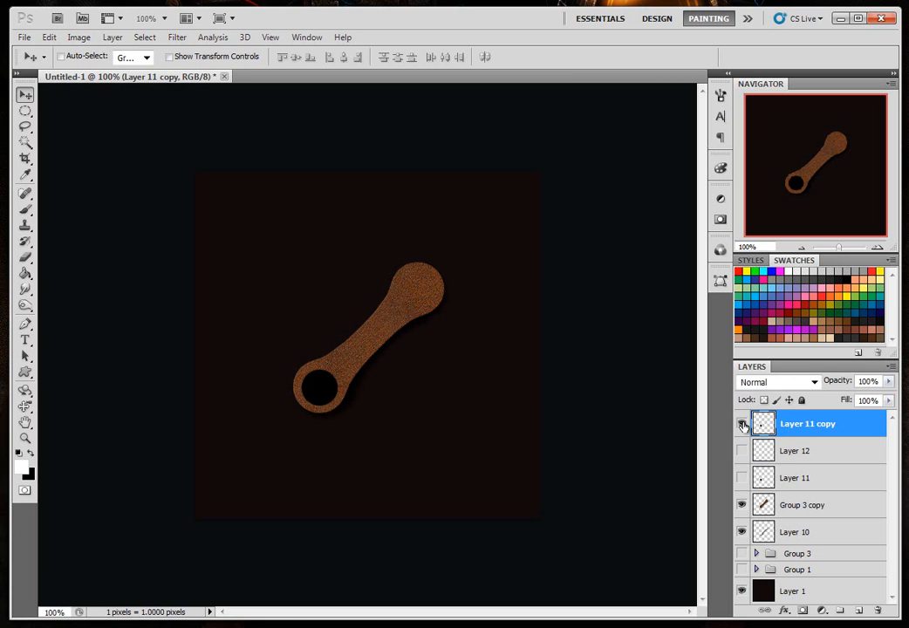
pyautogui.click(742, 424)
pyautogui.click(742, 424)
pyautogui.keyDown('ctrl'); pyautogui.click(762, 424); pyautogui.keyUp('ctrl')
pyautogui.click(742, 424)
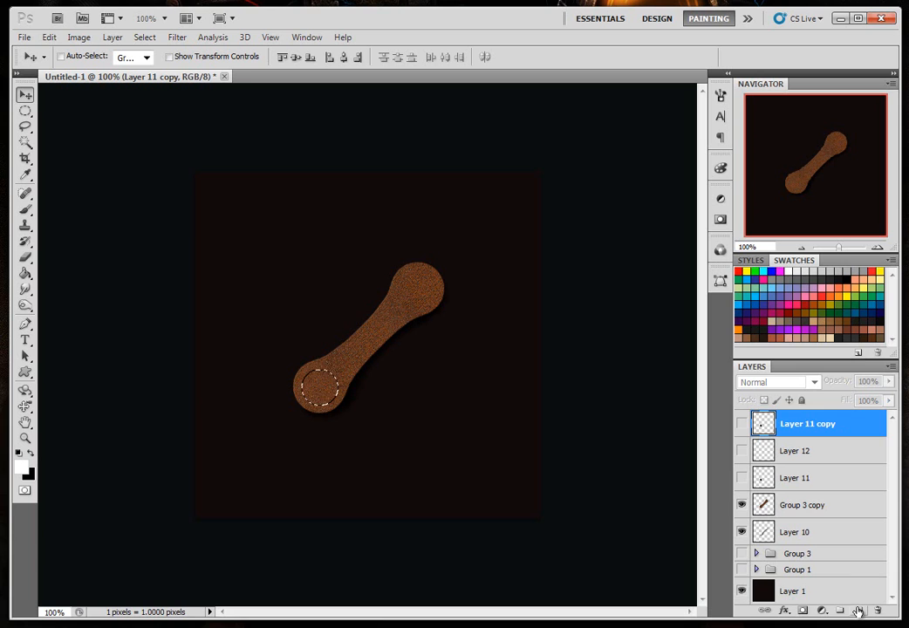
# - Add a new layer on top and fill the circular selection with dark brown 301b10
pyautogui.click(860, 611)
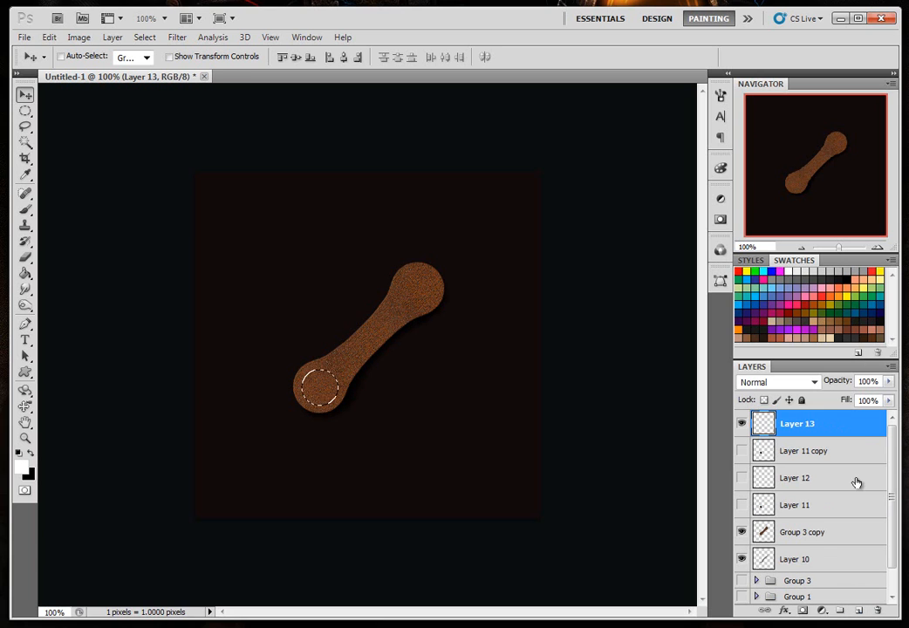
pyautogui.click(861, 338)
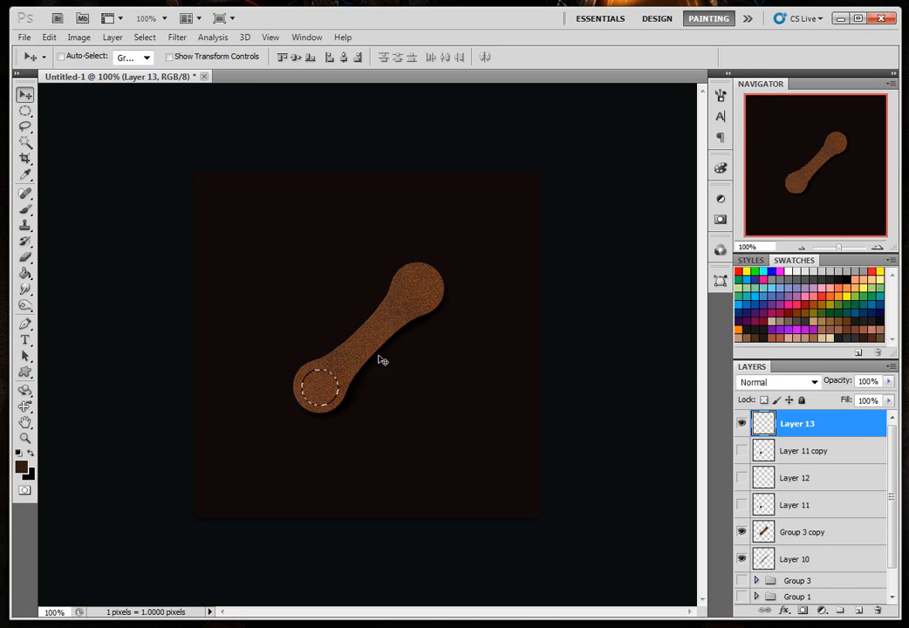
pyautogui.click(21, 467)
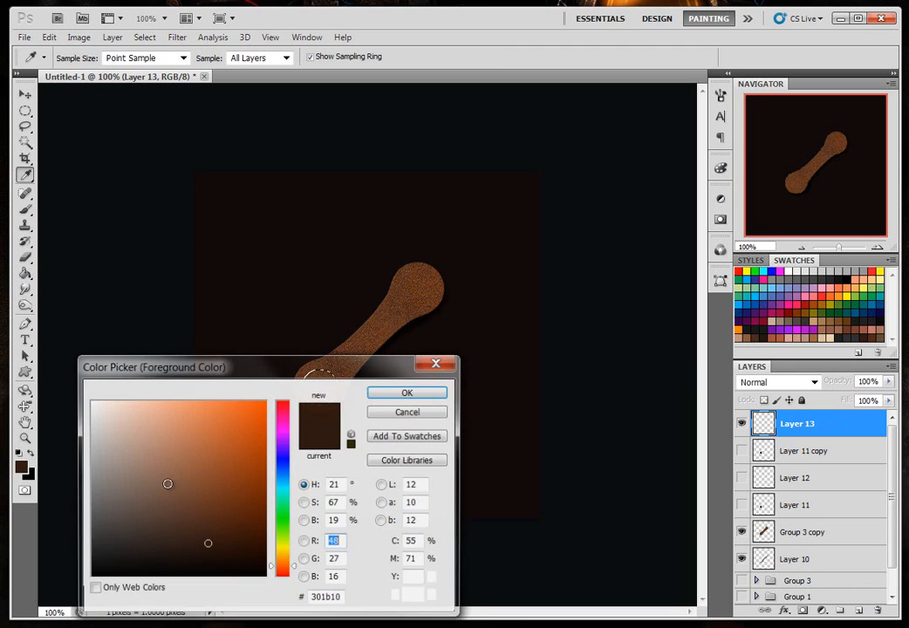
pyautogui.click(408, 393)
pyautogui.press('v')
pyautogui.click(25, 274)
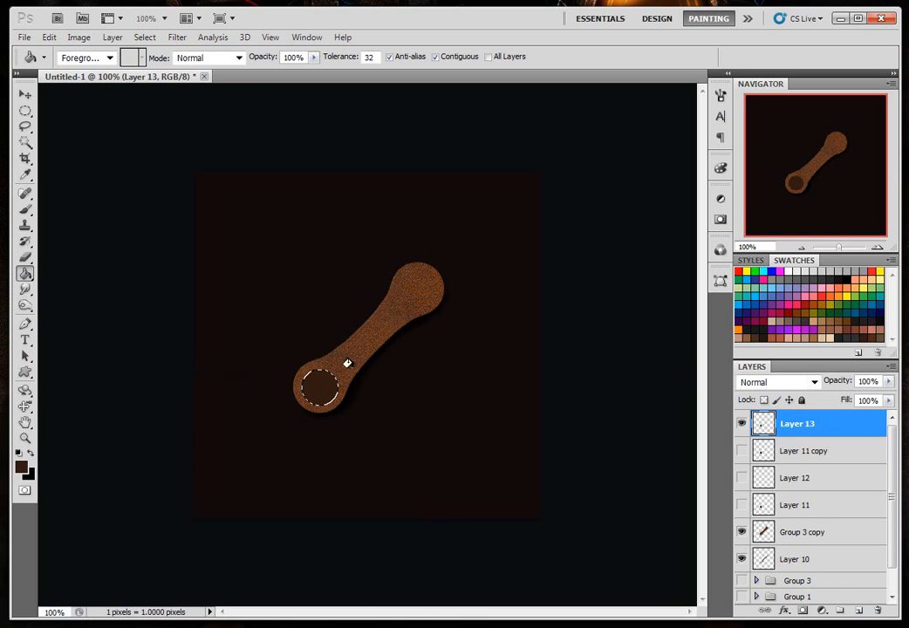
# - Fill the circle with white (ffffff) on another new layer, shift the selection slightly down-right, and delete its contents to leave a thin rim
pyautogui.click(859, 610)
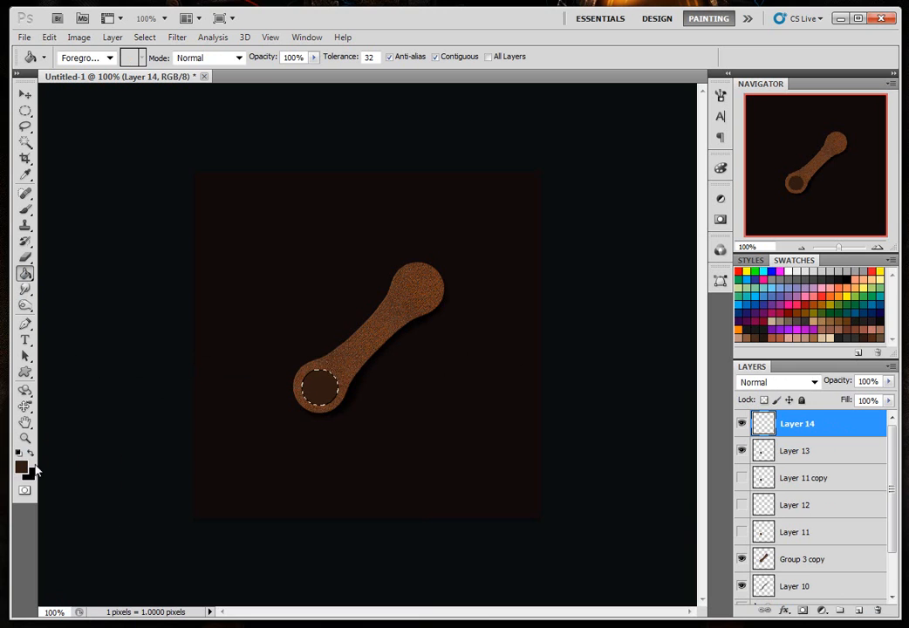
pyautogui.press('d')
pyautogui.click(22, 465)
pyautogui.moveTo(120, 458); pyautogui.dragTo(61, 366)
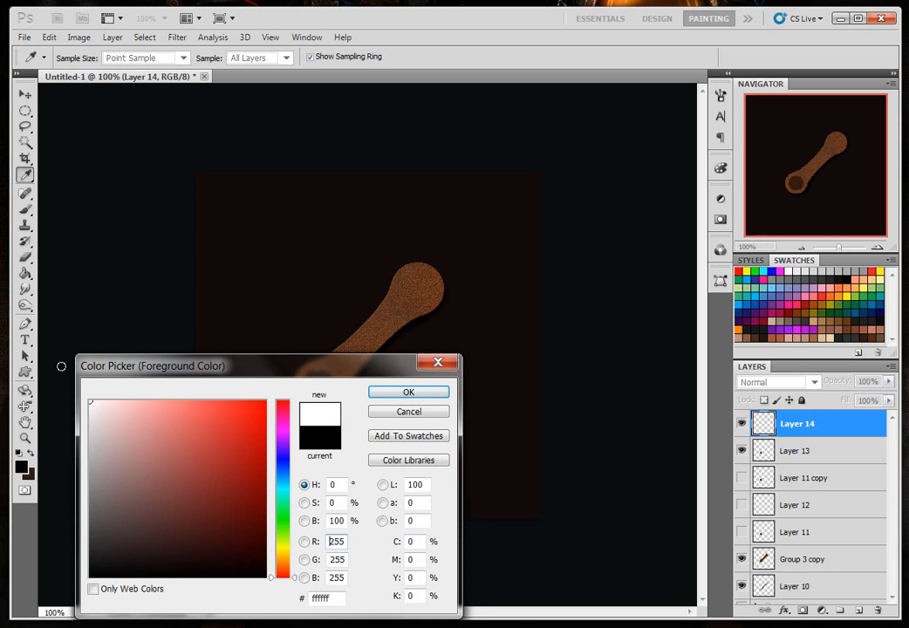
pyautogui.click(376, 394)
pyautogui.click(25, 273)
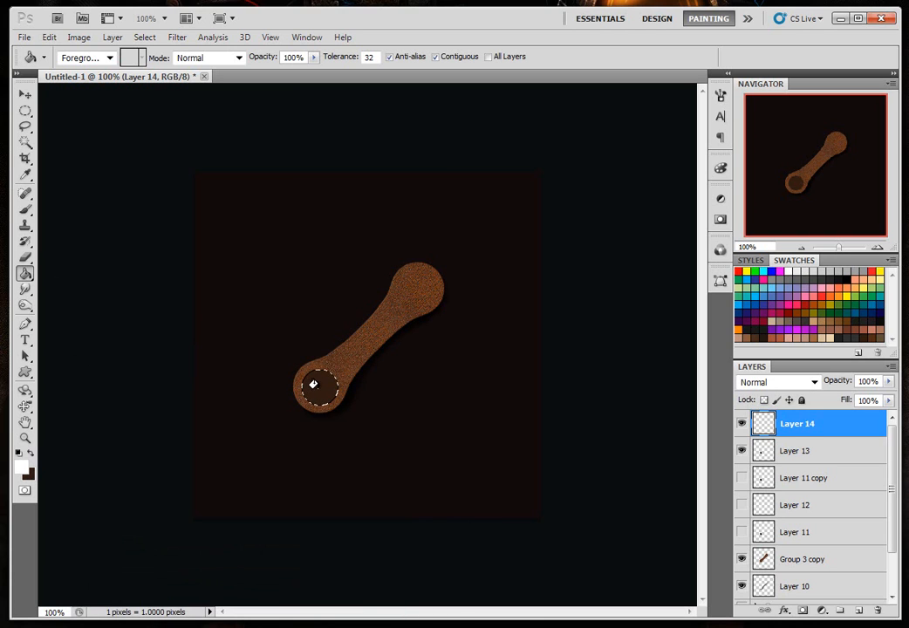
pyautogui.click(312, 384)
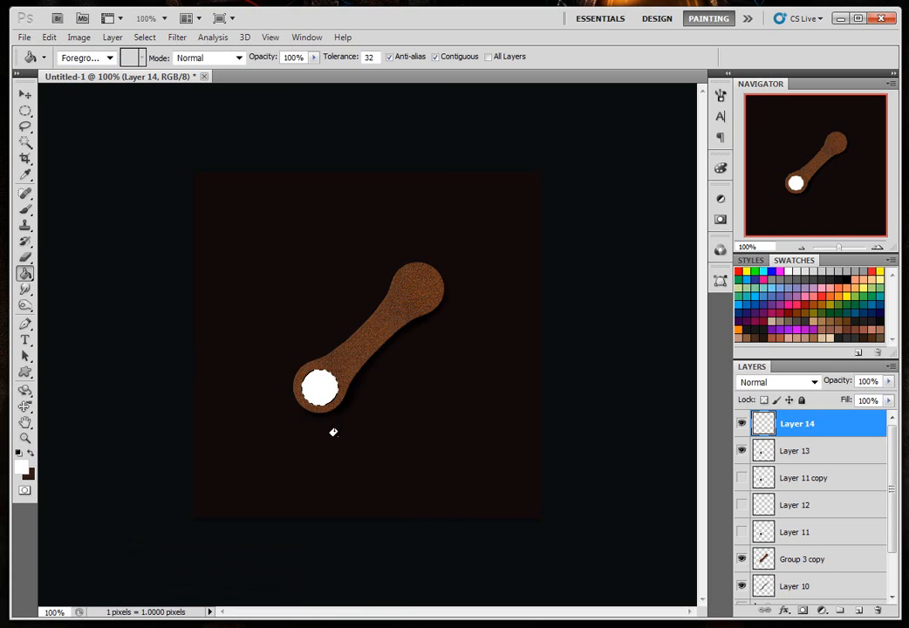
pyautogui.click(24, 112)
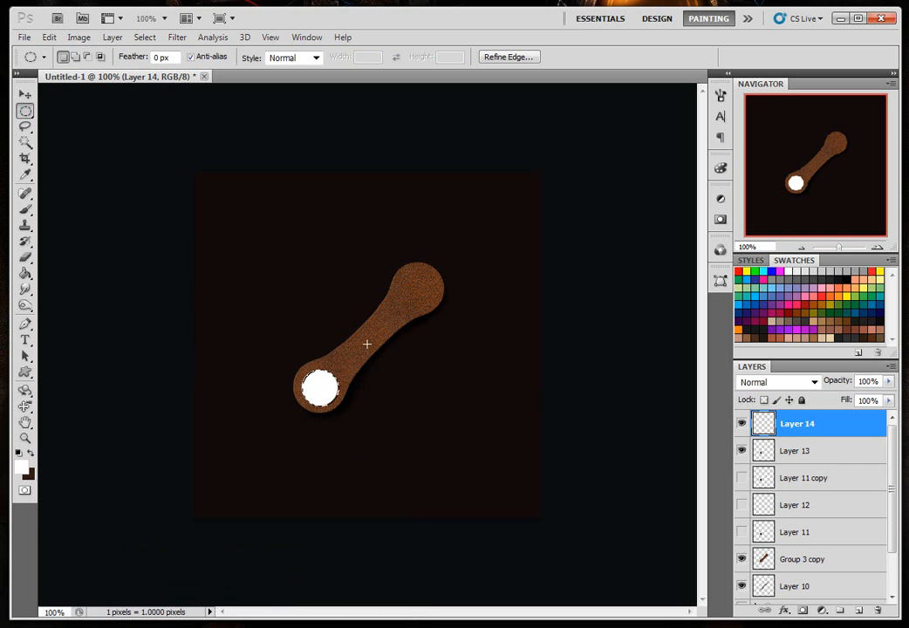
pyautogui.press('Delete')
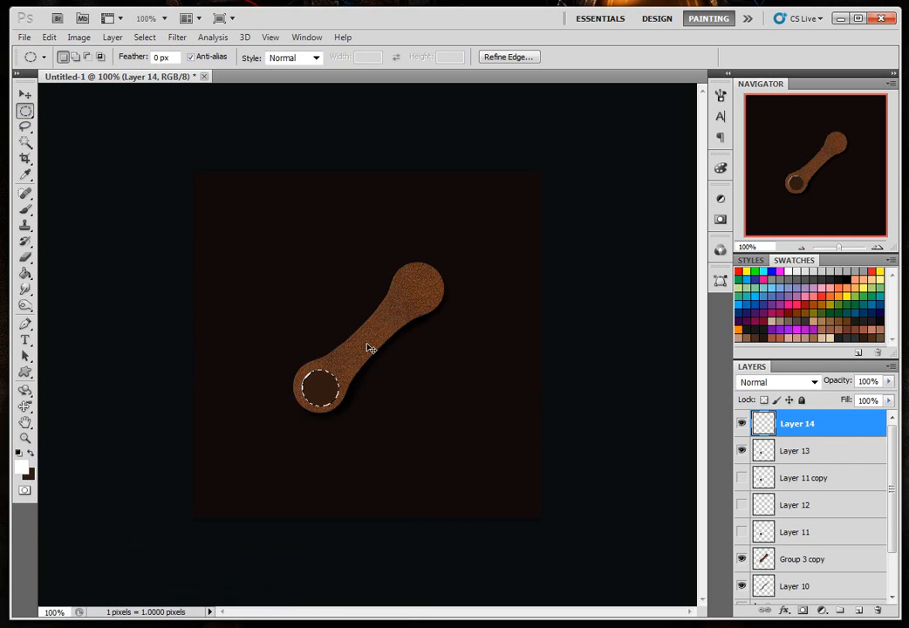
# - Deselect the circle and set the rim layer, Layer 14, to the Lighten blend mode at 32% opacity
pyautogui.hotkey('ctrl', 'd')
pyautogui.click(888, 381)
pyautogui.moveTo(886, 396)
pyautogui.mouseDown()
pyautogui.moveTo(853, 399)
pyautogui.moveTo(893, 397)
pyautogui.mouseUp()
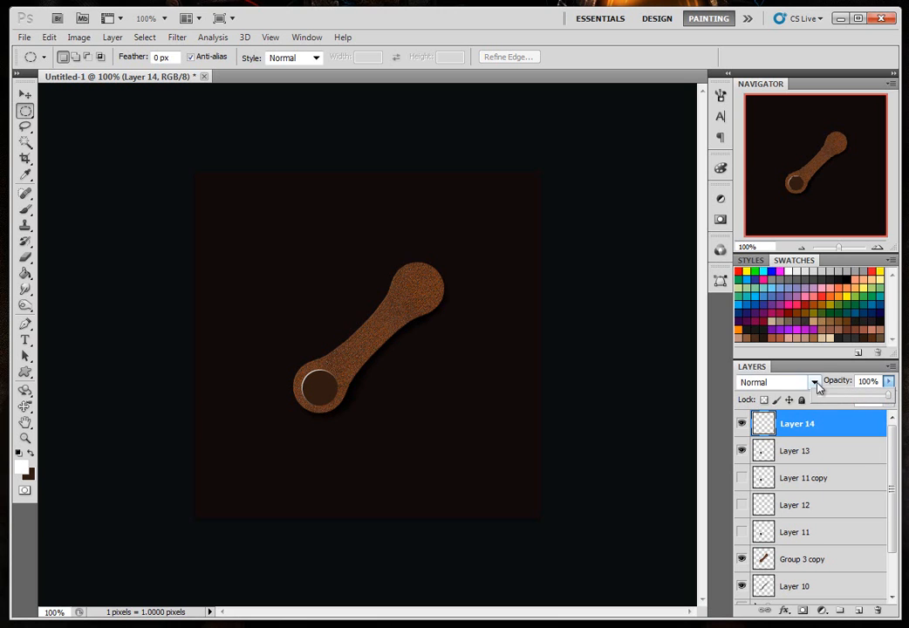
pyautogui.click(815, 384)
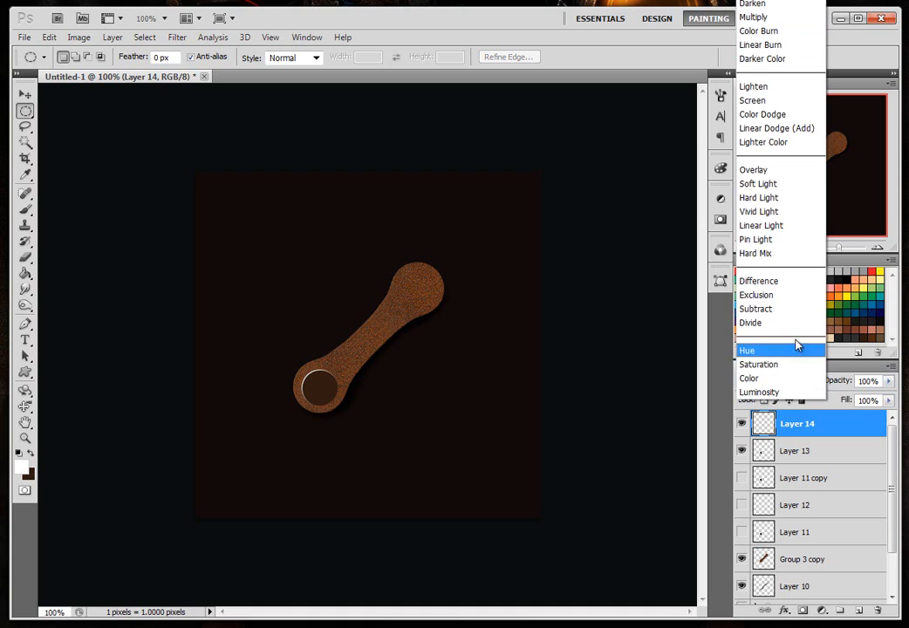
pyautogui.click(774, 88)
pyautogui.click(890, 383)
pyautogui.moveTo(890, 397); pyautogui.dragTo(849, 400)
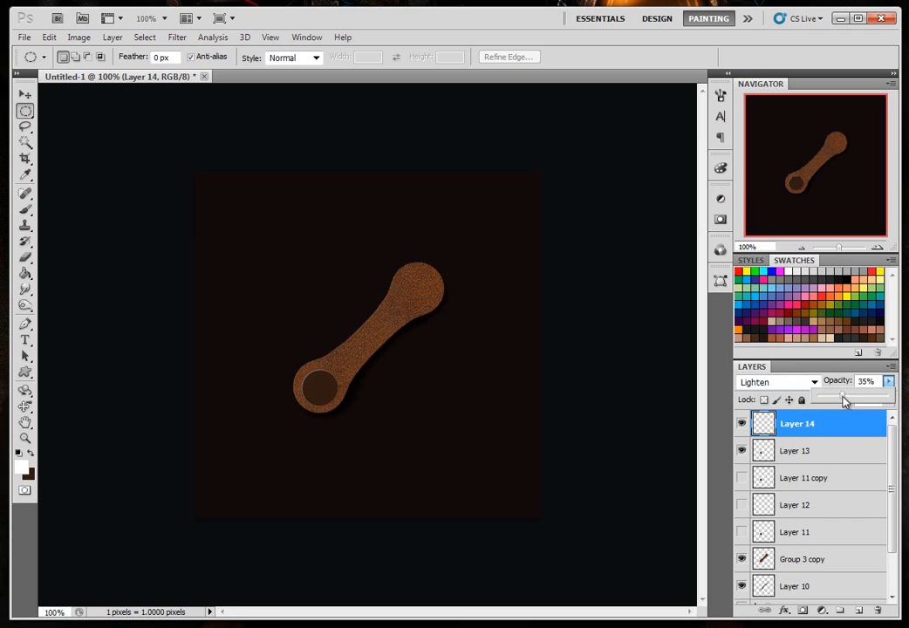
# - Add a new layer directly above Layer 13 and choose the textured 198 px brush for painting
pyautogui.click(801, 451)
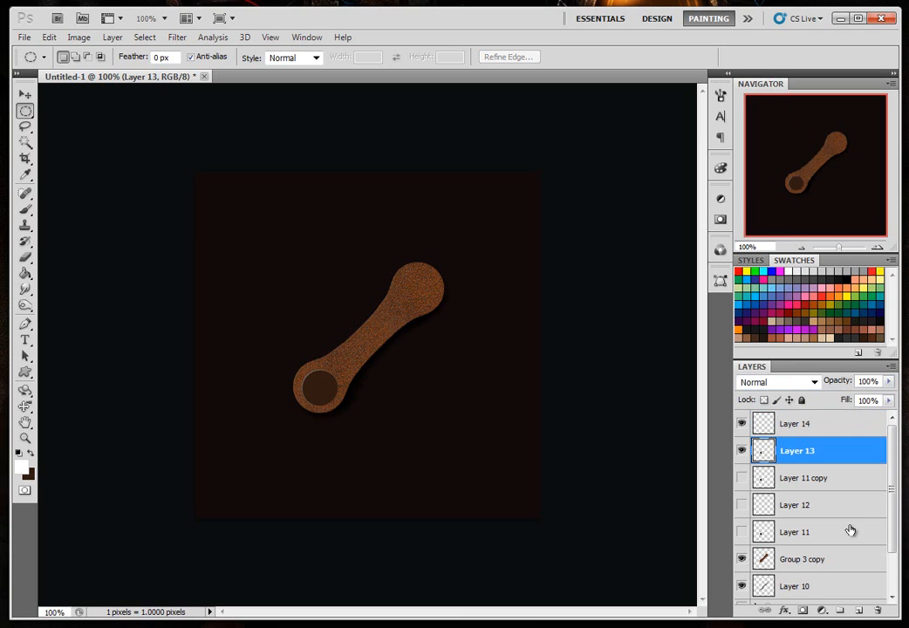
pyautogui.click(859, 611)
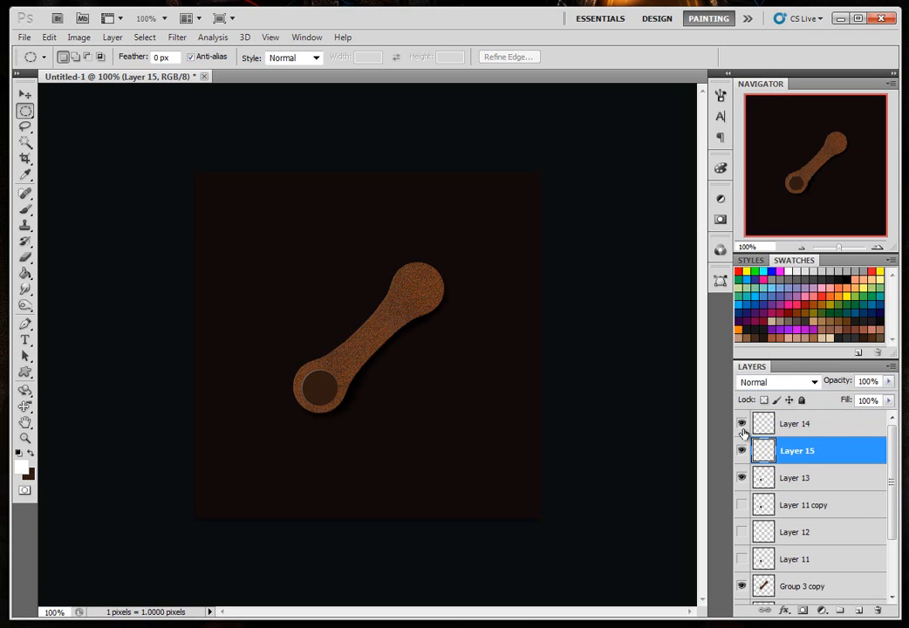
pyautogui.click(741, 424)
pyautogui.click(25, 209)
pyautogui.rightClick(350, 293)
pyautogui.moveTo(497, 394); pyautogui.dragTo(498, 425)
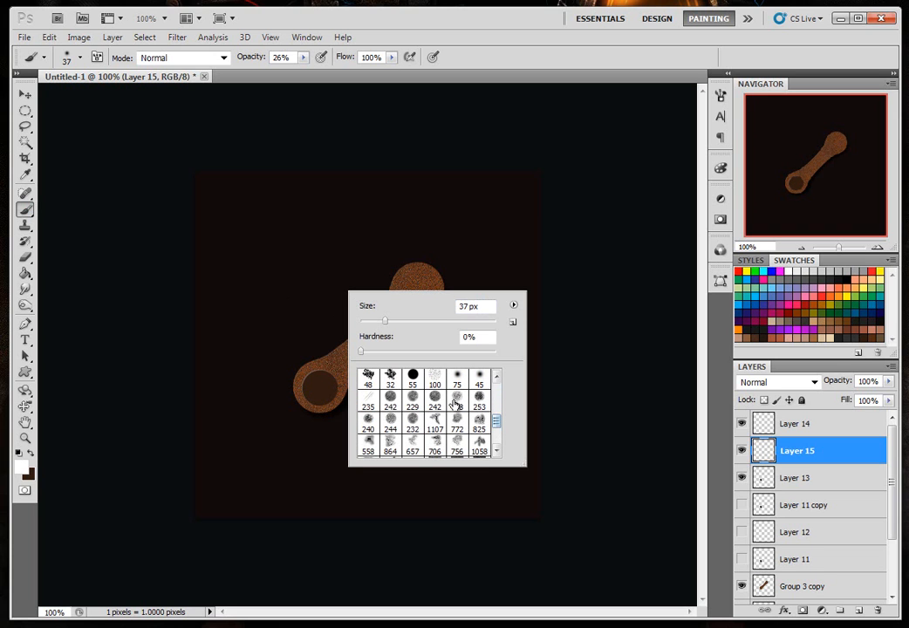
pyautogui.click(457, 401)
pyautogui.click(510, 71)
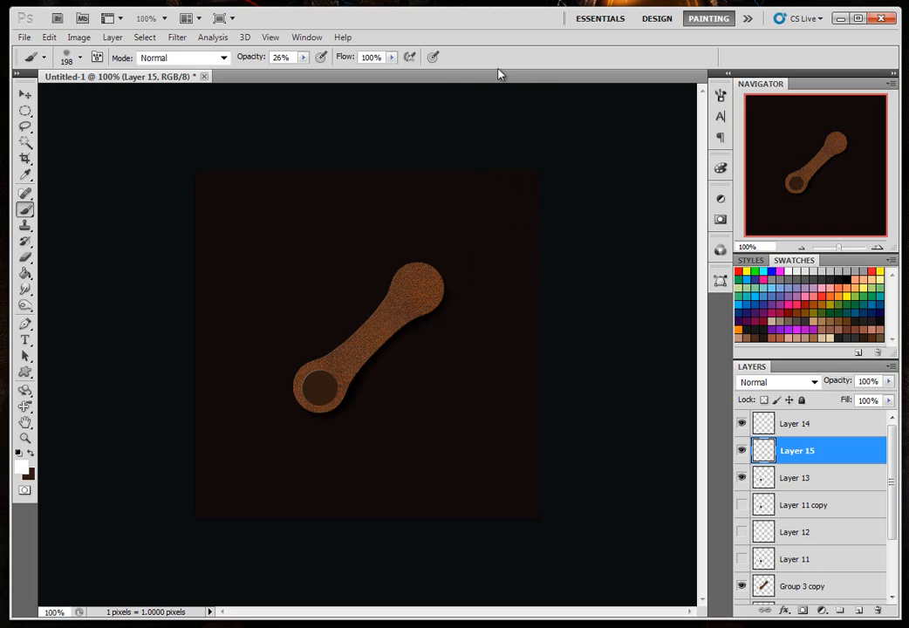
# - Set the foreground colour to brown 542a13 and paint a textured patch over the circle on Layer 15
pyautogui.click(32, 455)
pyautogui.click(877, 332)
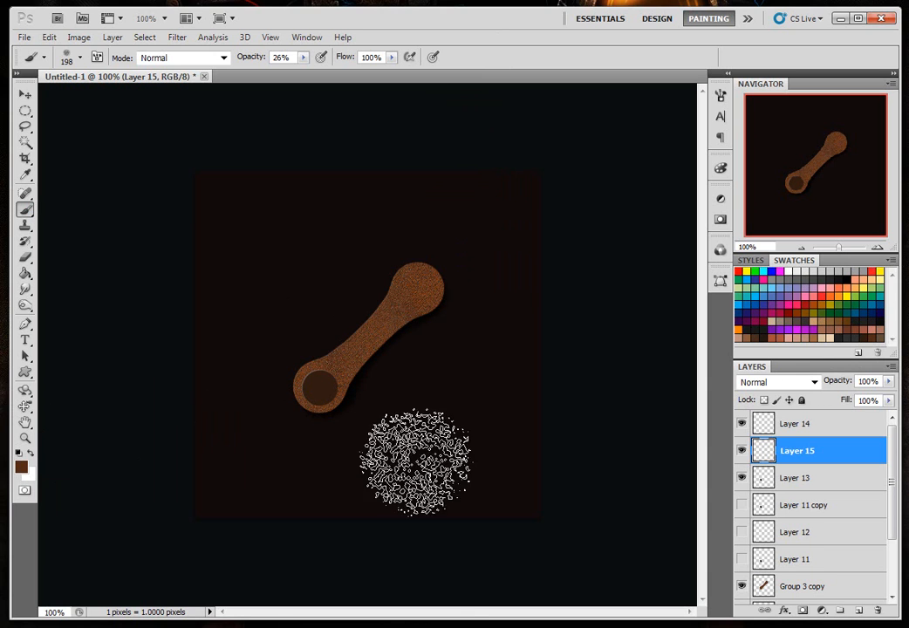
pyautogui.click(22, 466)
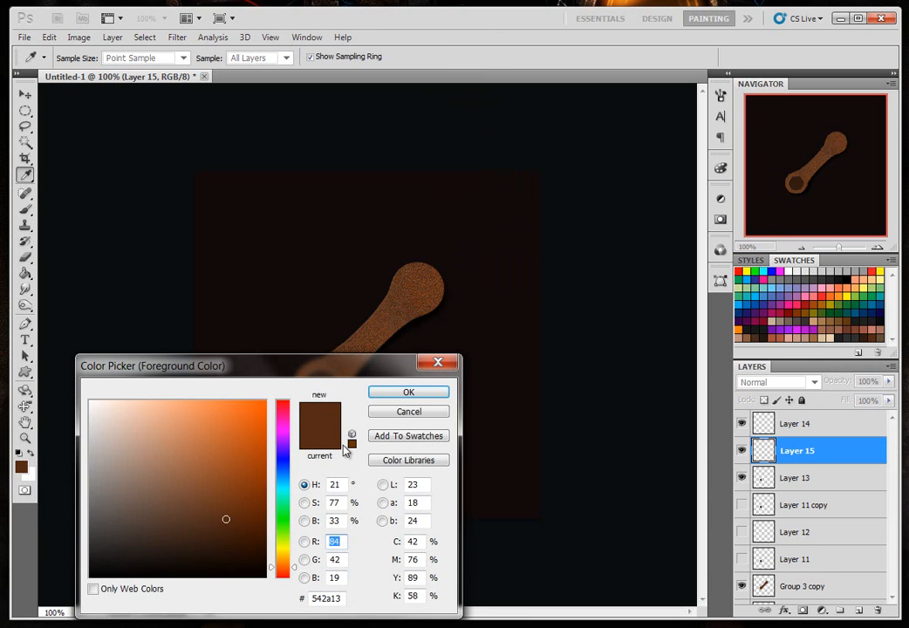
pyautogui.click(427, 396)
pyautogui.moveTo(352, 444)
pyautogui.mouseDown()
pyautogui.moveTo(327, 418)
pyautogui.moveTo(320, 400)
pyautogui.moveTo(381, 460)
pyautogui.moveTo(312, 431)
pyautogui.moveTo(264, 452)
pyautogui.moveTo(270, 402)
pyautogui.moveTo(291, 473)
pyautogui.moveTo(302, 451)
pyautogui.moveTo(351, 442)
pyautogui.moveTo(367, 407)
pyautogui.mouseUp()
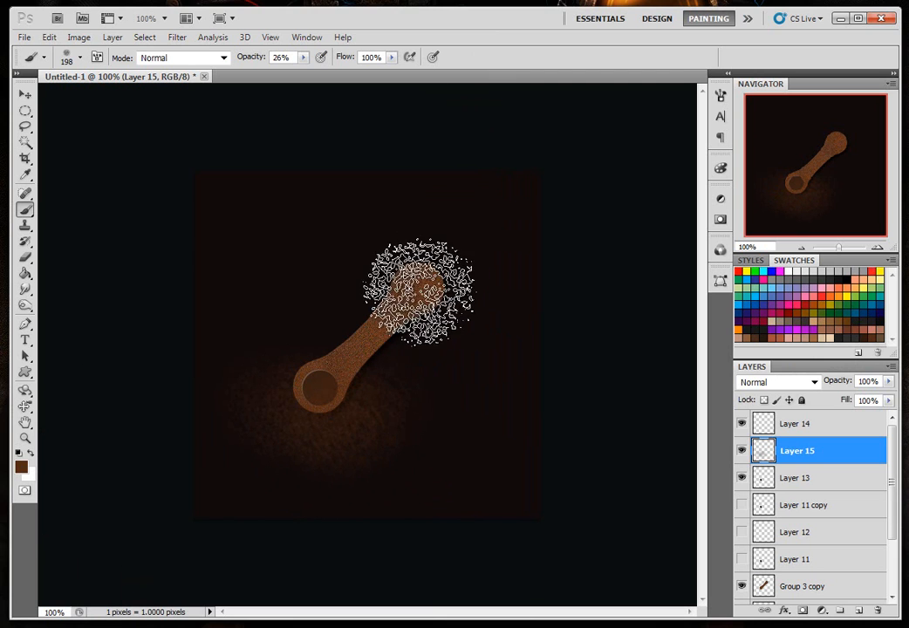
# - Apply the Sharpen filter to the textured brown patch on Layer 15
pyautogui.click(176, 38)
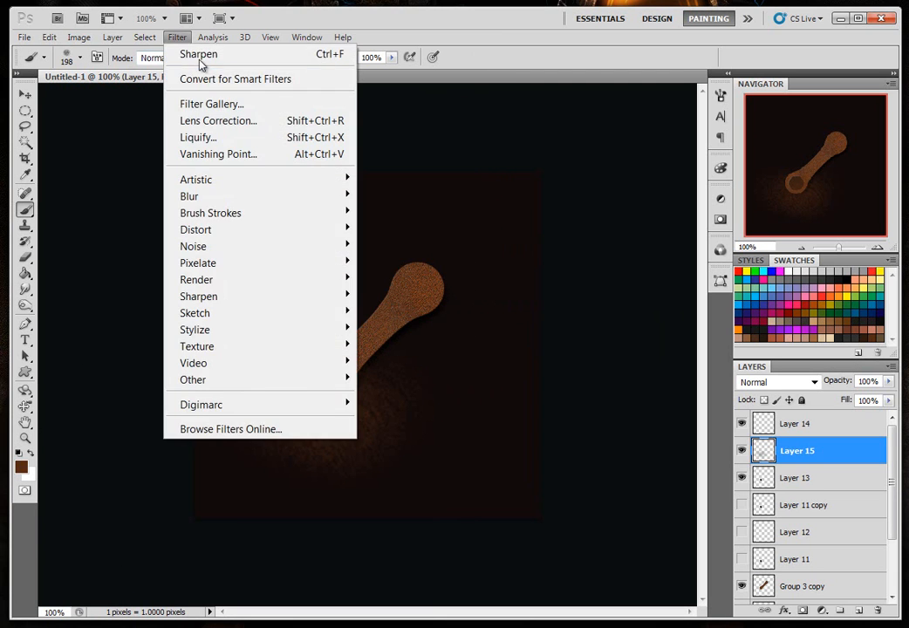
pyautogui.click(176, 37)
pyautogui.click(176, 38)
pyautogui.click(199, 54)
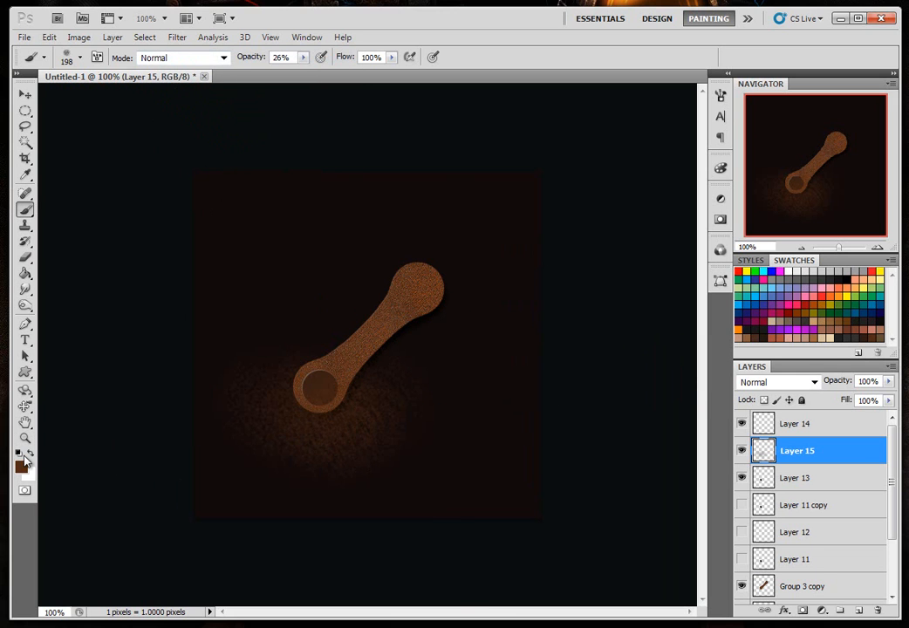
# - Paint over the patch on Layer 15 with darker brown 2b1407 and apply the Sharpen filter again
pyautogui.click(22, 463)
pyautogui.click(233, 548)
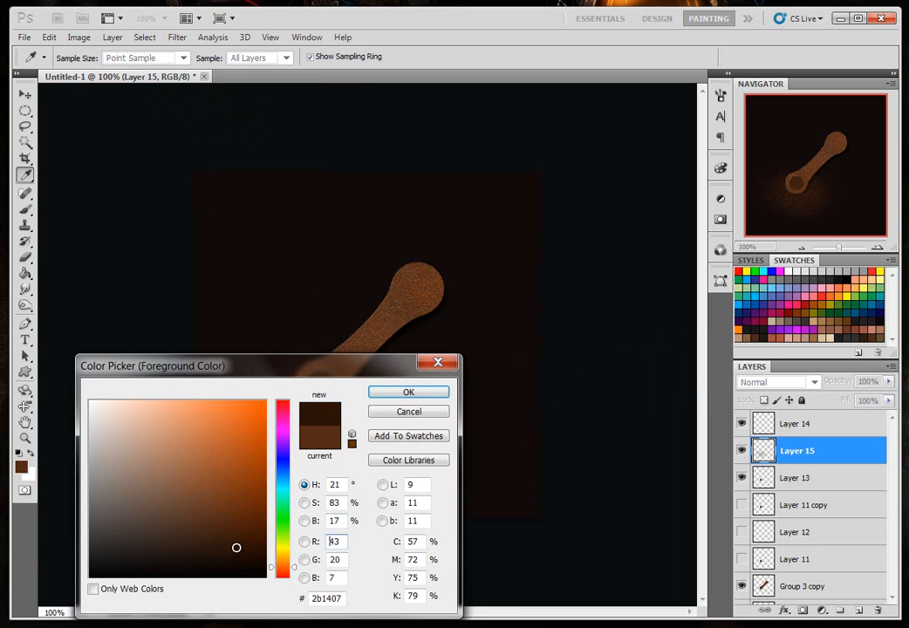
pyautogui.click(406, 397)
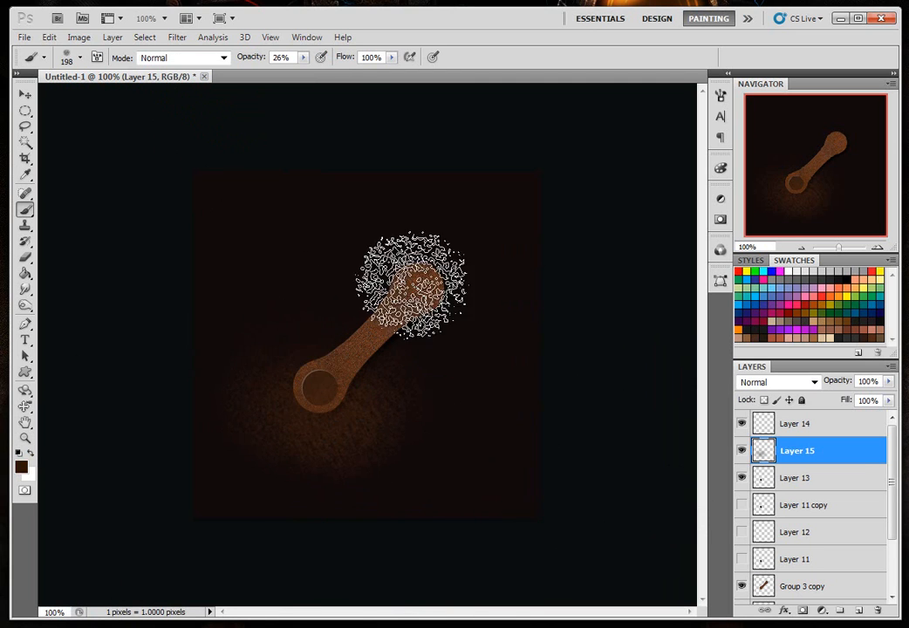
pyautogui.click(179, 37)
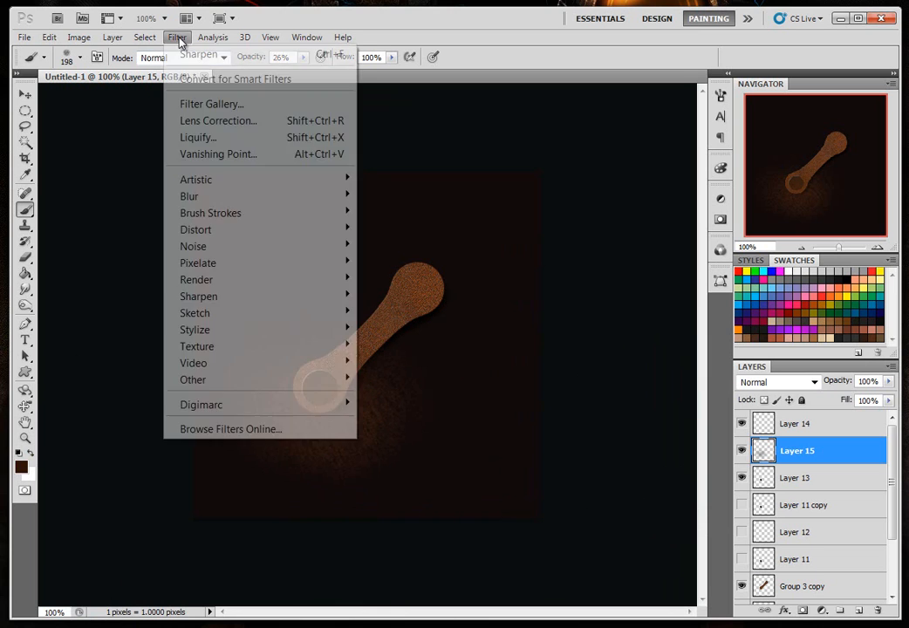
pyautogui.click(191, 56)
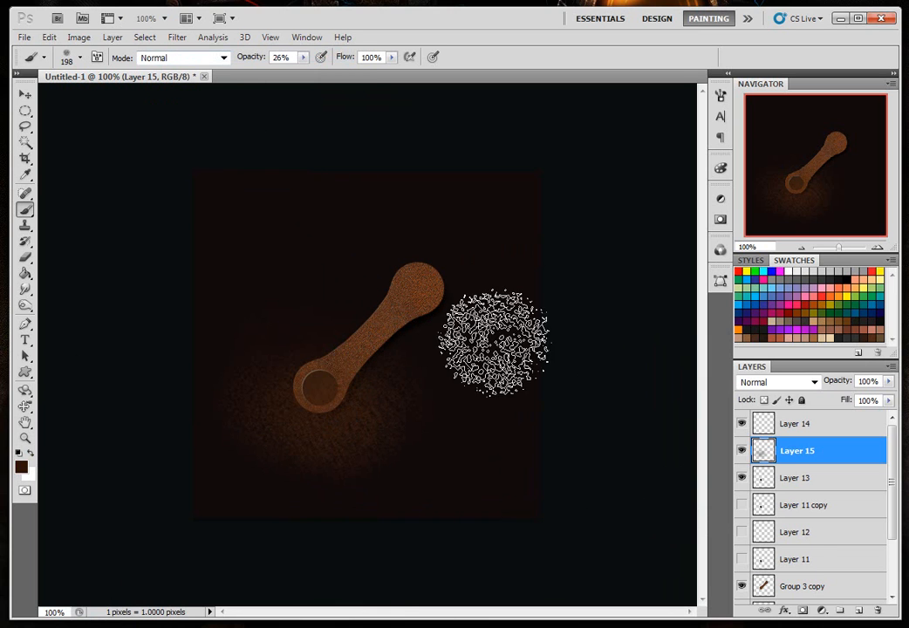
# - Add a new layer above Layer 15 and paint textured strokes around the circle in a brighter orange-brown
pyautogui.click(859, 610)
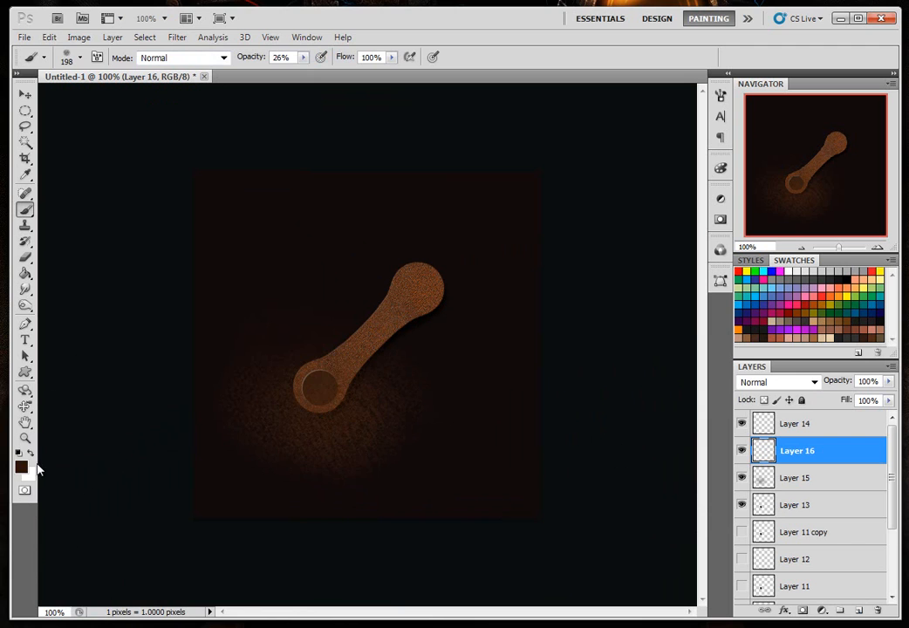
pyautogui.click(21, 467)
pyautogui.moveTo(247, 479); pyautogui.dragTo(248, 485)
pyautogui.click(408, 392)
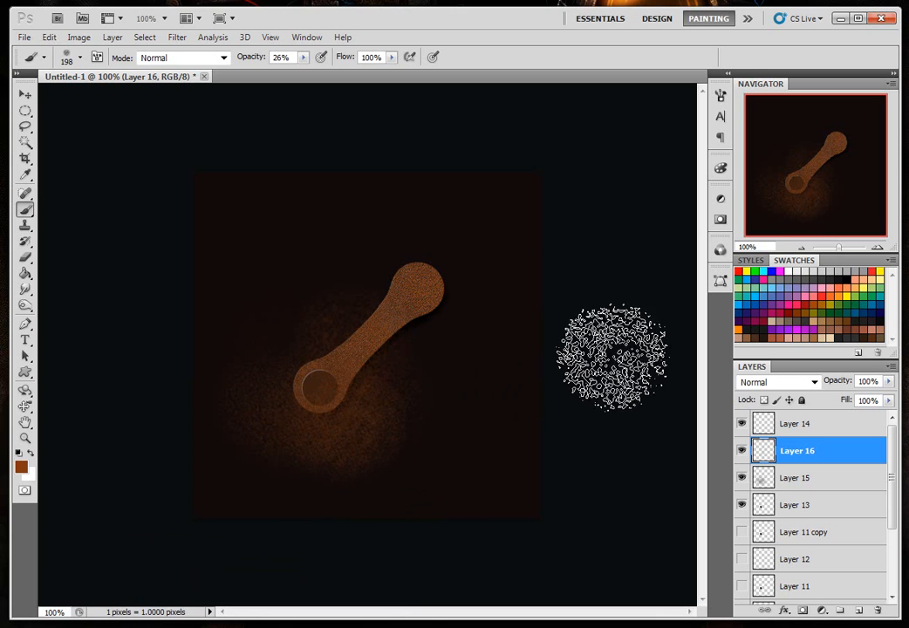
# - Apply the Sharpen filter to the orange-brown strokes on Layer 16
pyautogui.click(185, 58)
pyautogui.click(179, 38)
pyautogui.click(178, 39)
pyautogui.click(178, 40)
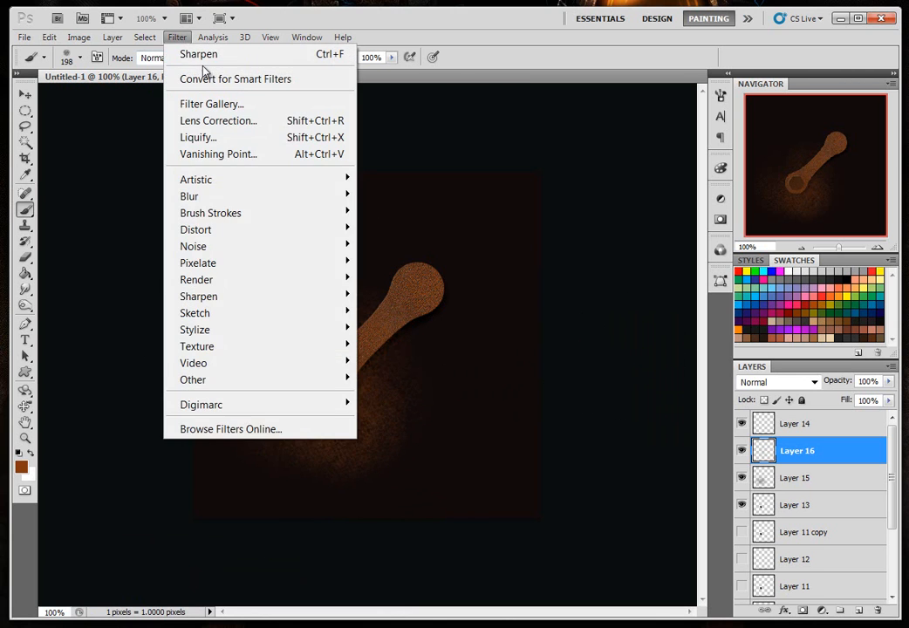
pyautogui.click(197, 55)
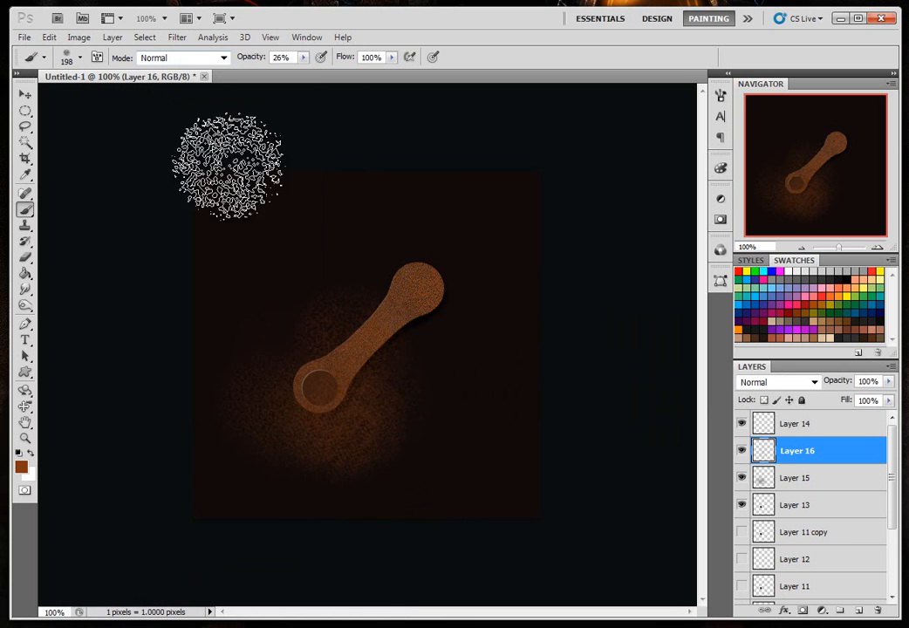
# - Merge Layer 16 with Layer 15, compare the link with the texture hidden and shown, and sharpen the merged layer
pyautogui.keyDown('shift'); pyautogui.click(793, 482); pyautogui.keyUp('shift')
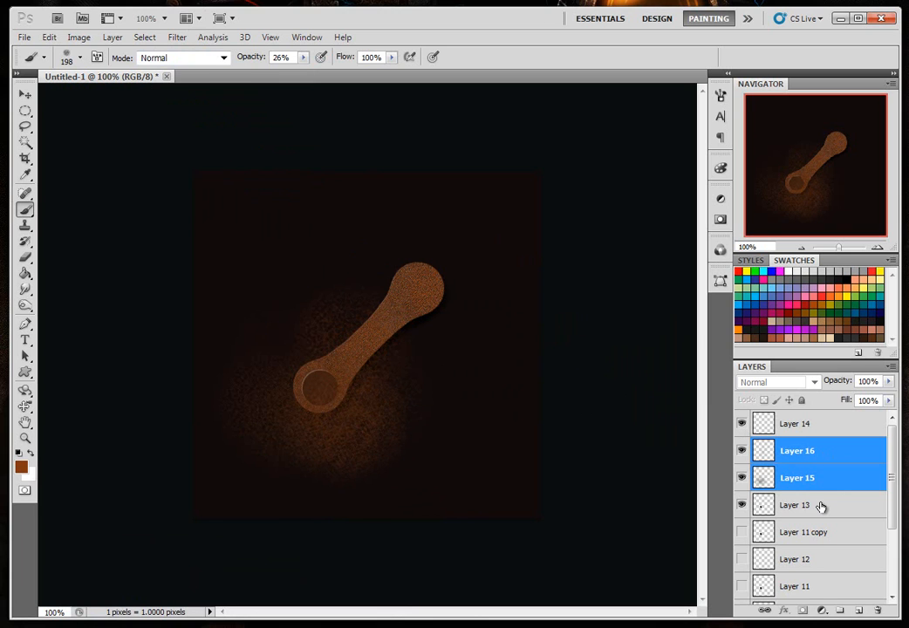
pyautogui.hotkey('ctrl', 'e')
pyautogui.click(740, 452)
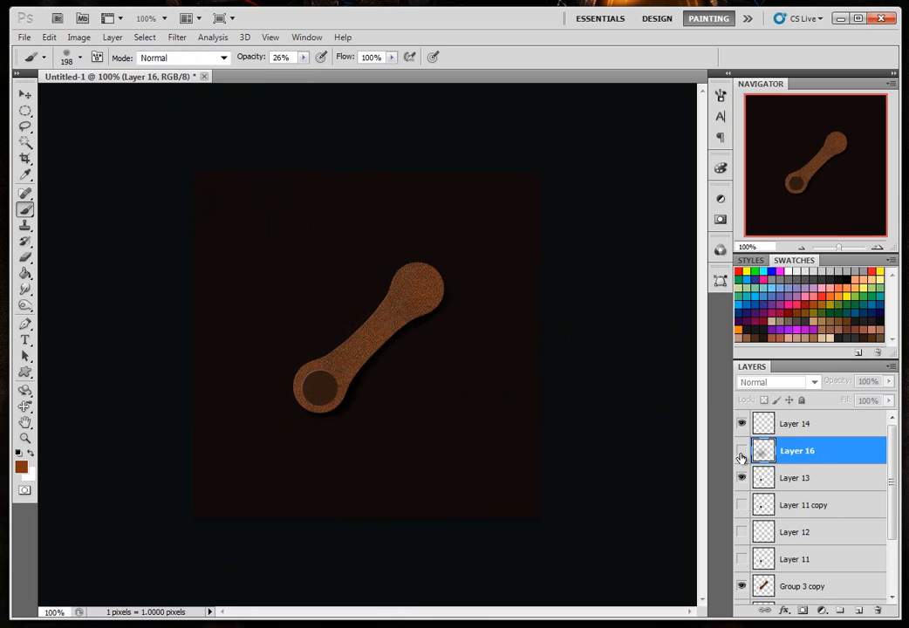
pyautogui.click(740, 451)
pyautogui.click(177, 37)
pyautogui.click(198, 54)
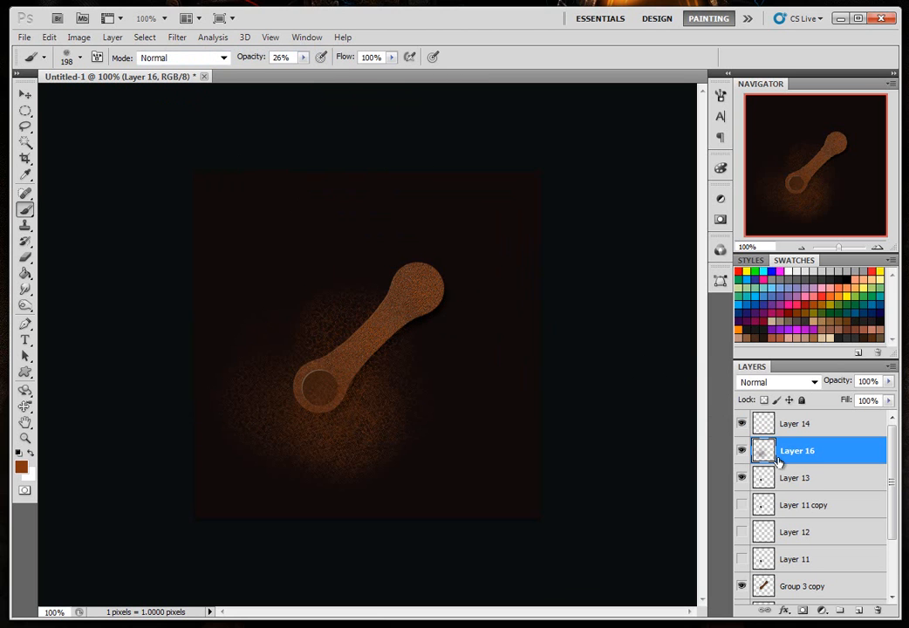
# - Trim the texture on Layer 16 to the circle of Layer 13 by deleting everything outside it, and deselect
pyautogui.keyDown('ctrl'); pyautogui.click(762, 480); pyautogui.keyUp('ctrl')
pyautogui.keyDown('ctrl'); pyautogui.keyDown('shift'); pyautogui.click(774, 504); pyautogui.keyUp('shift'); pyautogui.keyUp('ctrl')
pyautogui.press('Delete')
pyautogui.hotkey('ctrl', 'd')
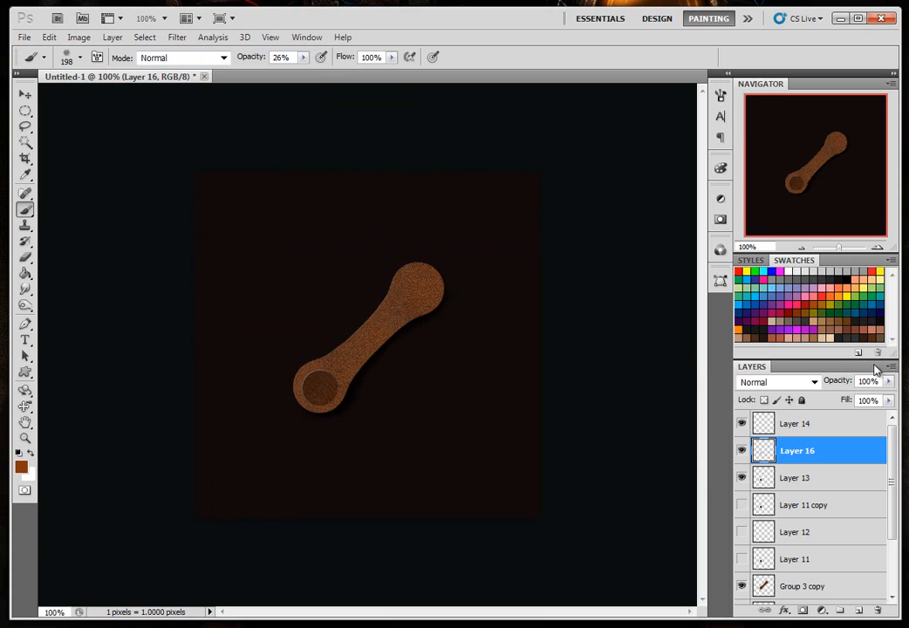
# - Add a drop shadow to Layer 13 with 79% opacity, global light off, 6 px distance and 9 px size
pyautogui.click(805, 475)
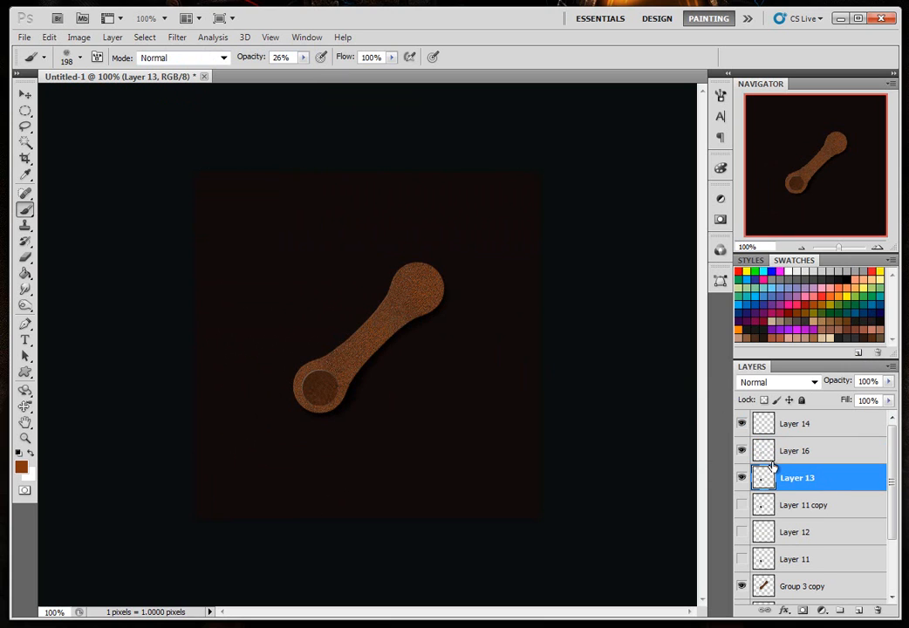
pyautogui.click(740, 480)
pyautogui.click(740, 478)
pyautogui.doubleClick(839, 488)
pyautogui.click(423, 238)
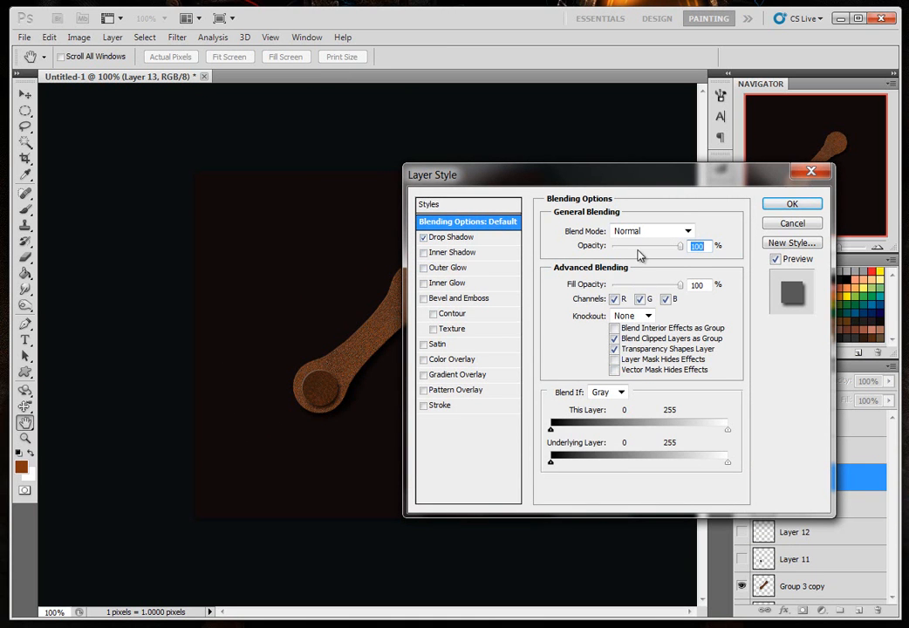
pyautogui.click(470, 238)
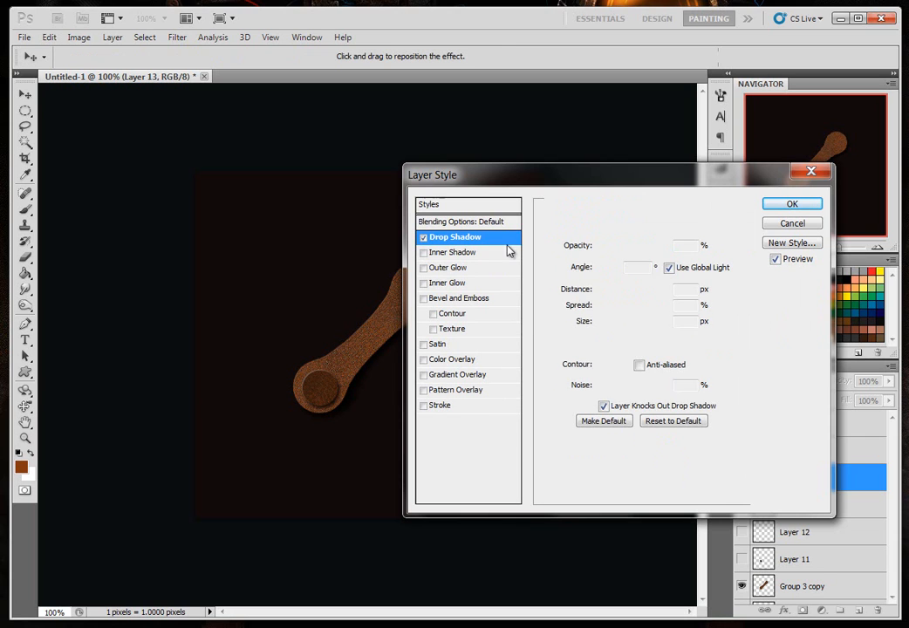
pyautogui.moveTo(649, 246); pyautogui.dragTo(653, 245)
pyautogui.click(669, 268)
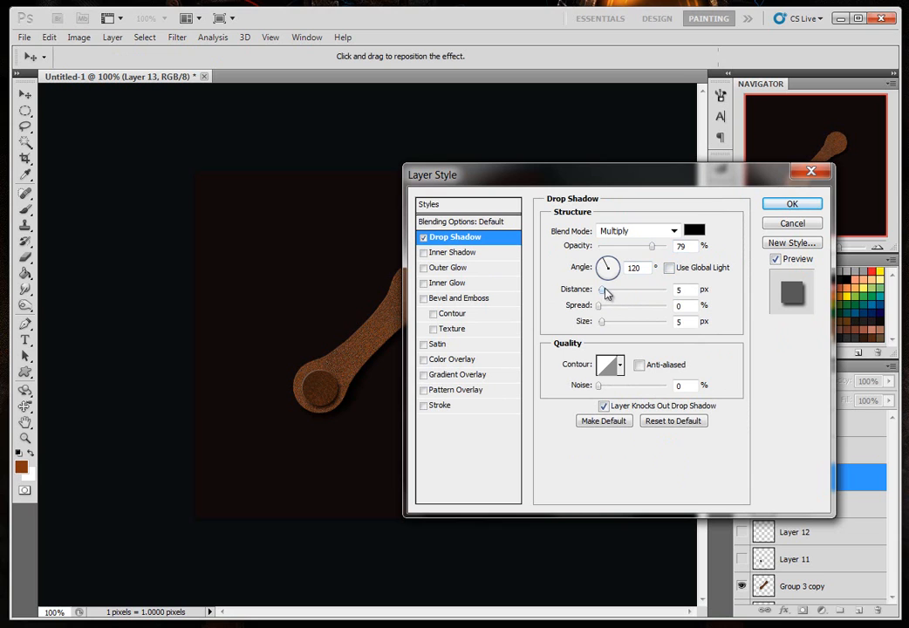
pyautogui.click(602, 293)
pyautogui.click(602, 323)
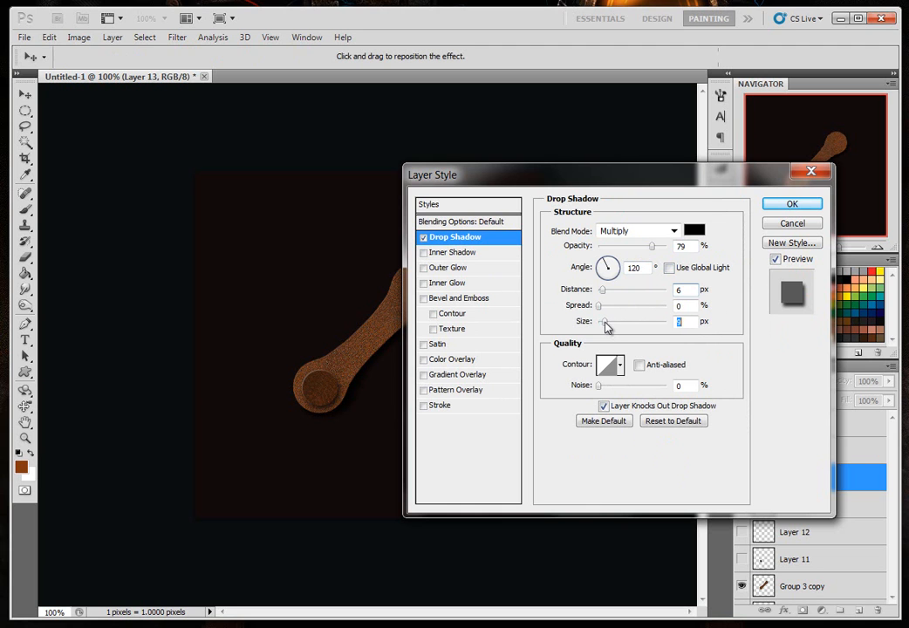
pyautogui.click(790, 204)
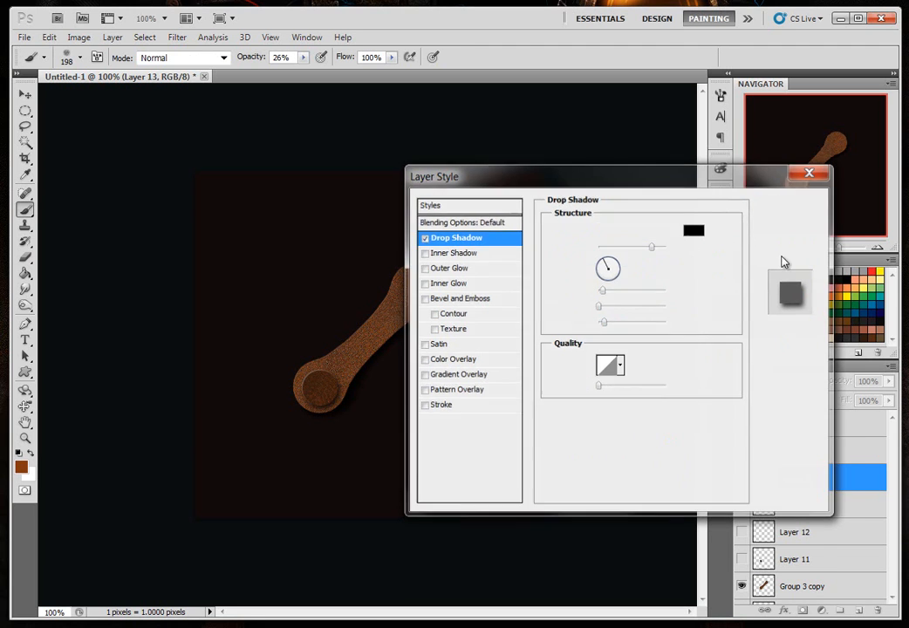
# - Group Layer 14, Layer 16, Layer 13, Group 3 copy and Layer 10 together
pyautogui.click(25, 94)
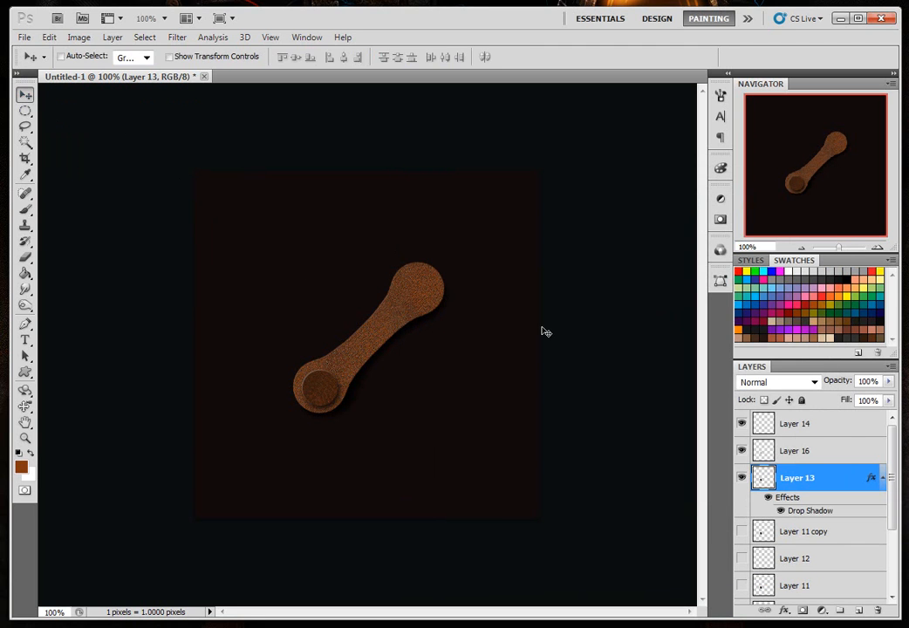
pyautogui.keyDown('shift'); pyautogui.click(795, 425); pyautogui.keyUp('shift')
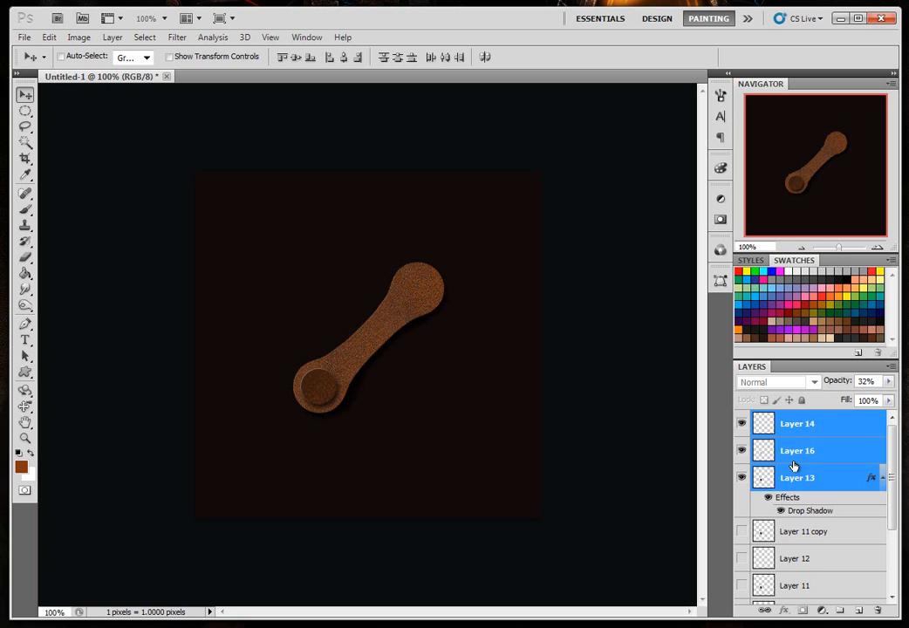
pyautogui.click(741, 455)
pyautogui.click(741, 450)
pyautogui.moveTo(891, 486)
pyautogui.mouseDown()
pyautogui.moveTo(890, 538)
pyautogui.moveTo(892, 464)
pyautogui.mouseUp()
pyautogui.keyDown('ctrl'); pyautogui.click(806, 538); pyautogui.keyUp('ctrl')
pyautogui.keyDown('ctrl'); pyautogui.click(799, 514); pyautogui.keyUp('ctrl')
pyautogui.hotkey('ctrl', 'g')
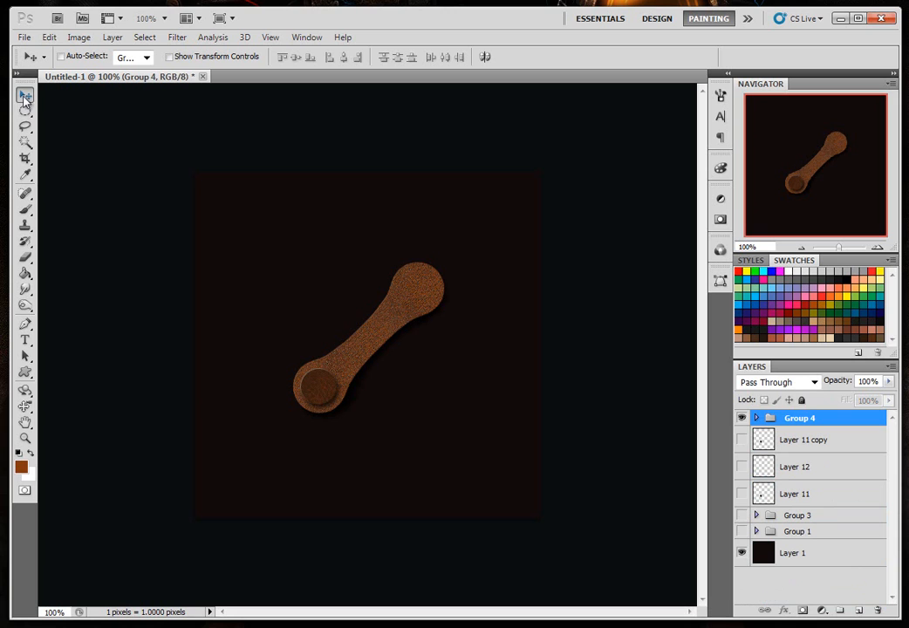
# - Turn on the transform controls, scale Group 4 down proportionally, and move it to the upper middle of the canvas
pyautogui.click(169, 57)
pyautogui.click(292, 259)
pyautogui.moveTo(293, 260); pyautogui.dragTo(353, 323)
pyautogui.moveTo(405, 355); pyautogui.dragTo(397, 297)
pyautogui.press('Return')
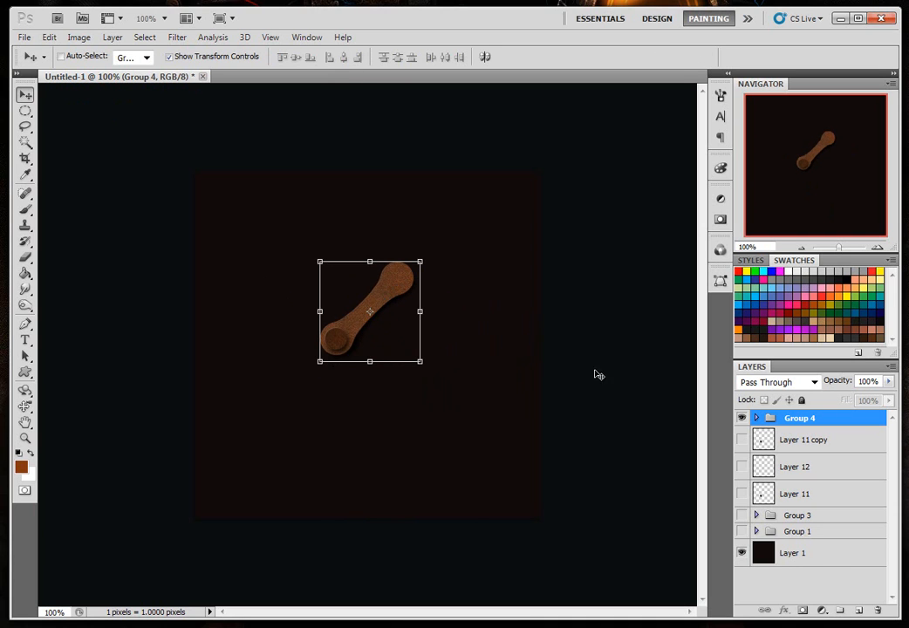
# - Check the pin's layers inside Group 4, turn off the transform controls, and collapse the group
pyautogui.click(756, 418)
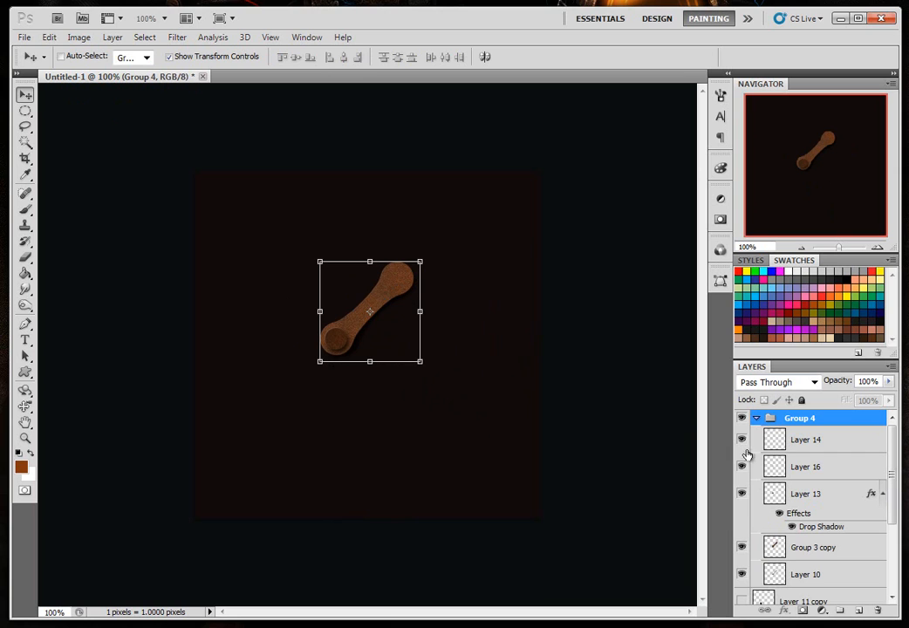
pyautogui.click(742, 496)
pyautogui.click(742, 495)
pyautogui.click(815, 494)
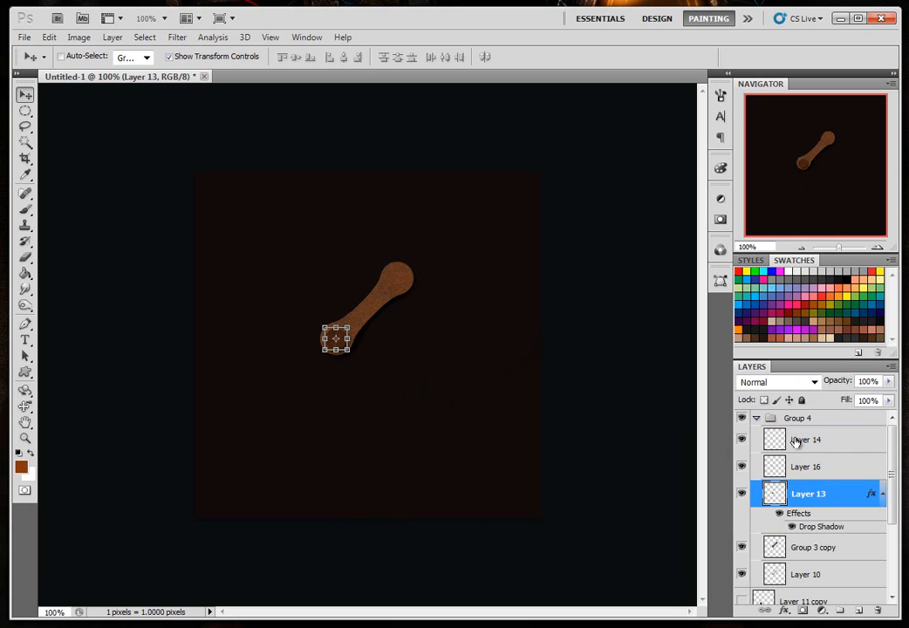
pyautogui.keyDown('shift'); pyautogui.click(794, 439); pyautogui.keyUp('shift')
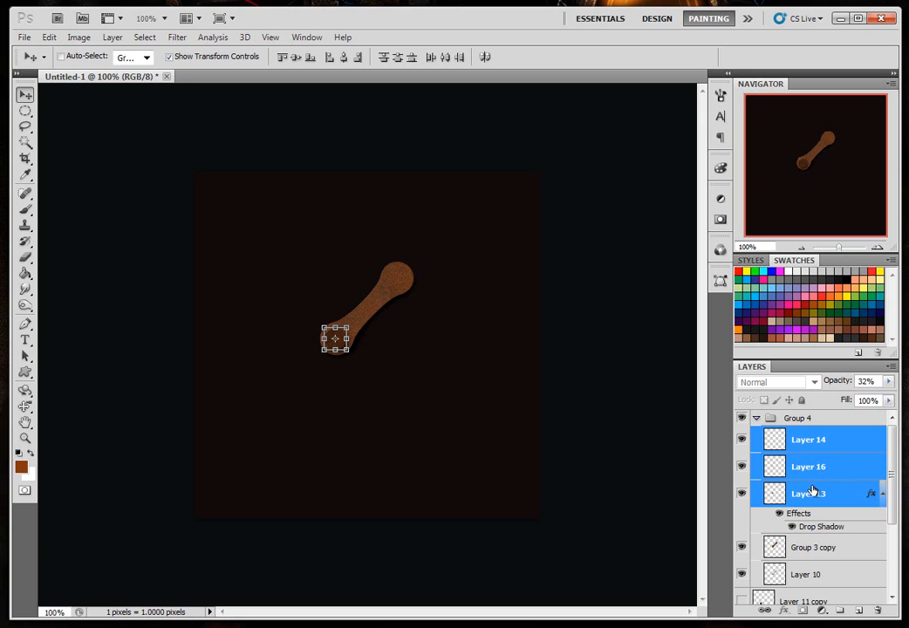
pyautogui.click(177, 58)
pyautogui.click(758, 420)
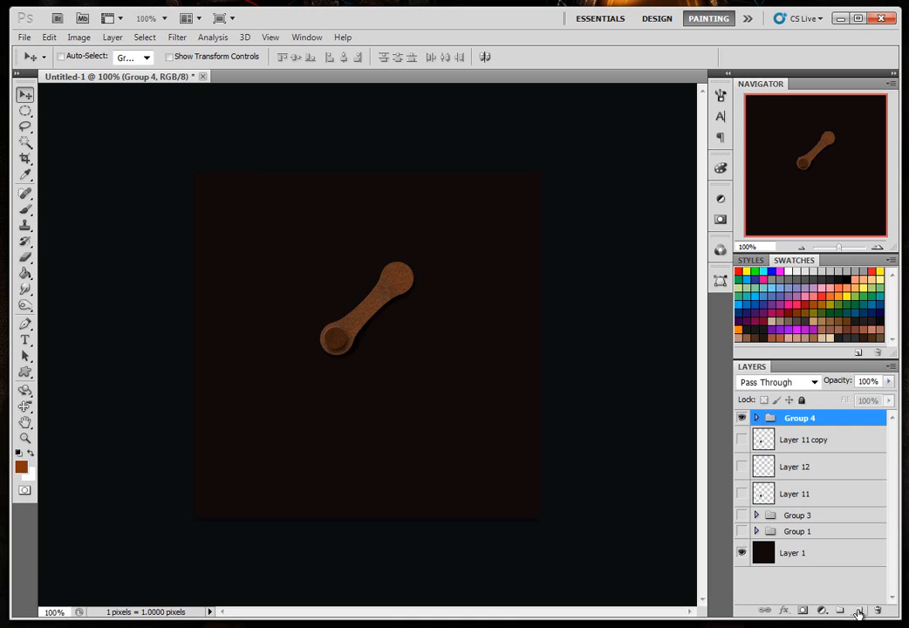
# - Create a new layer above Group 4 and set up a hard round brush with 1 px size and 100% hardness
pyautogui.click(859, 610)
pyautogui.click(876, 247)
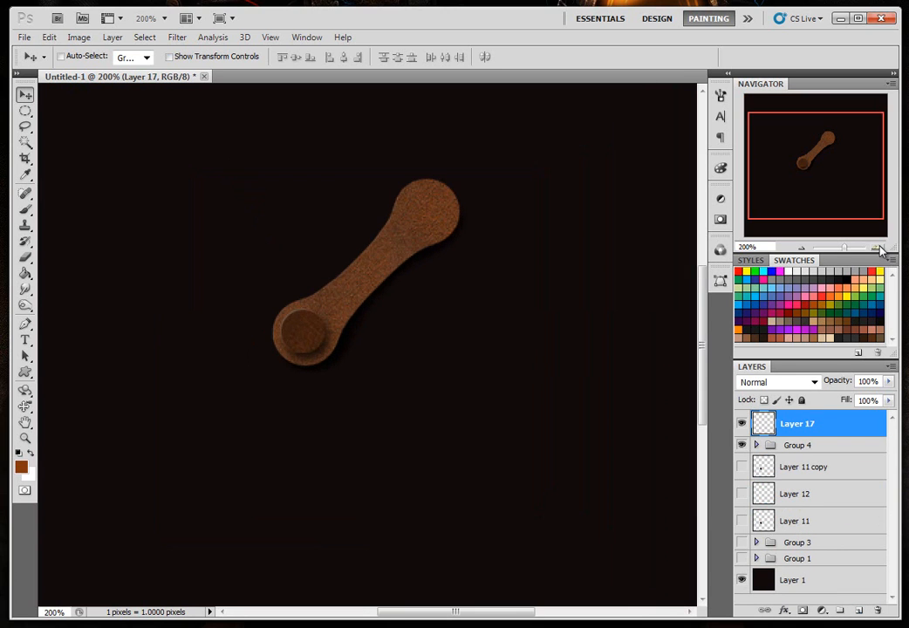
pyautogui.click(876, 247)
pyautogui.moveTo(820, 168); pyautogui.dragTo(805, 148)
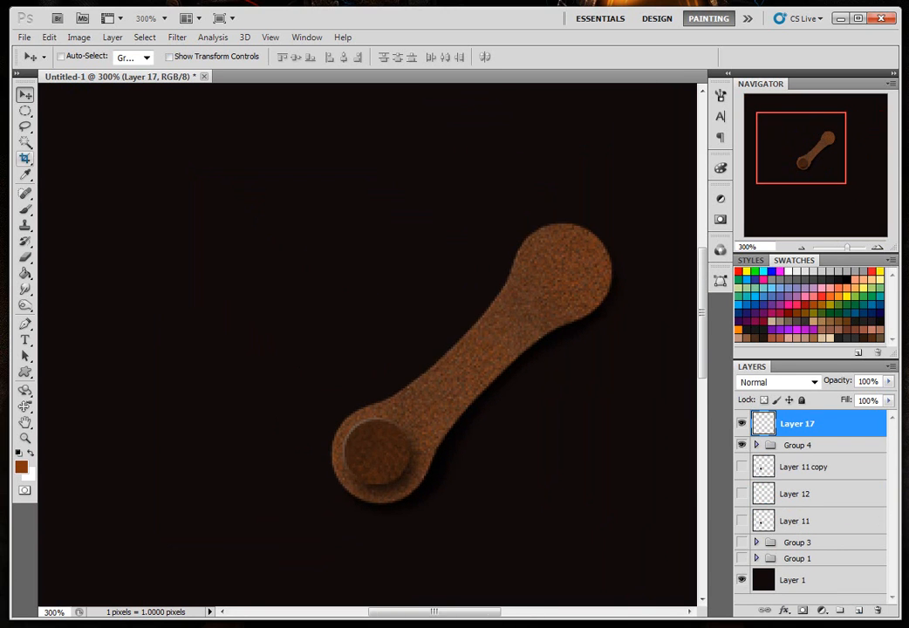
pyautogui.click(26, 209)
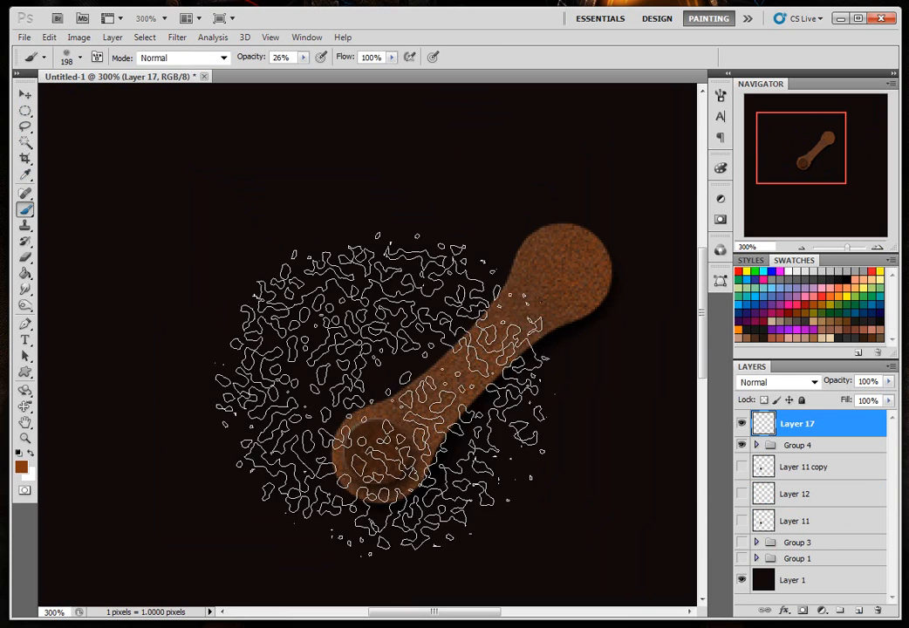
pyautogui.rightClick(405, 362)
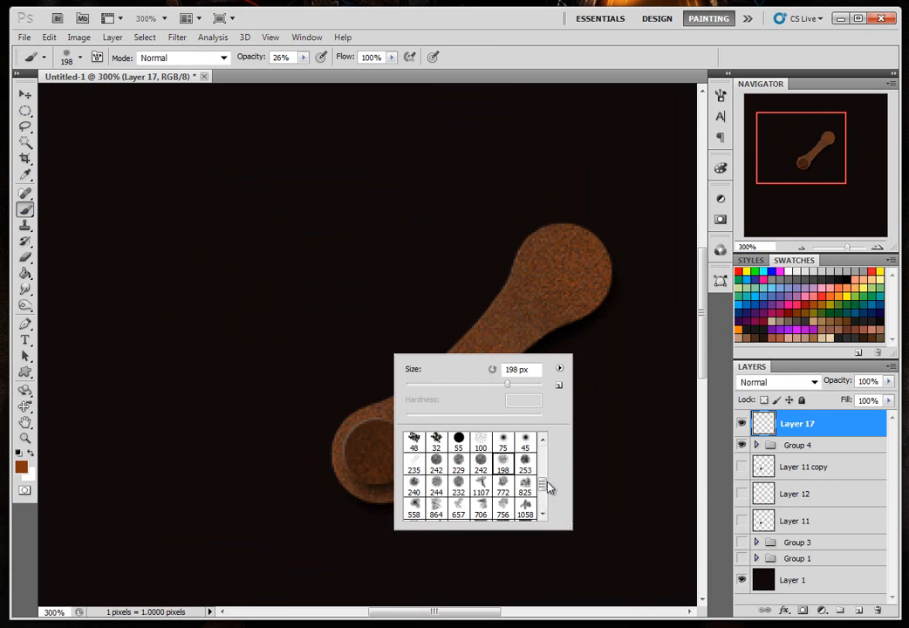
pyautogui.moveTo(541, 482); pyautogui.dragTo(543, 452)
pyautogui.click(436, 443)
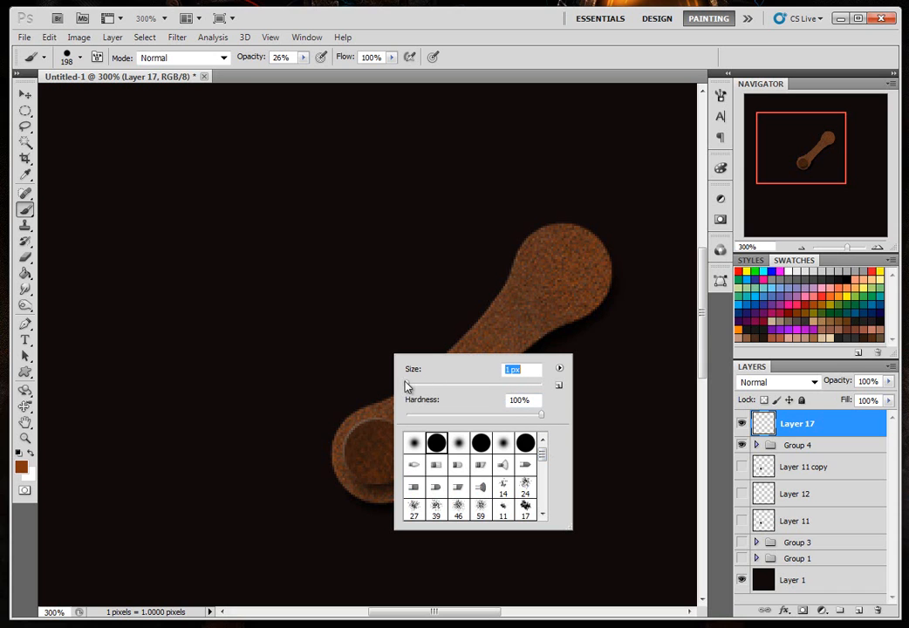
pyautogui.press('Return')
# - Set the brush opacity to 100% and the colour to black, then paint a diagonal screw slot across the pin on Layer 17
pyautogui.click(720, 94)
pyautogui.click(458, 144)
pyautogui.click(683, 92)
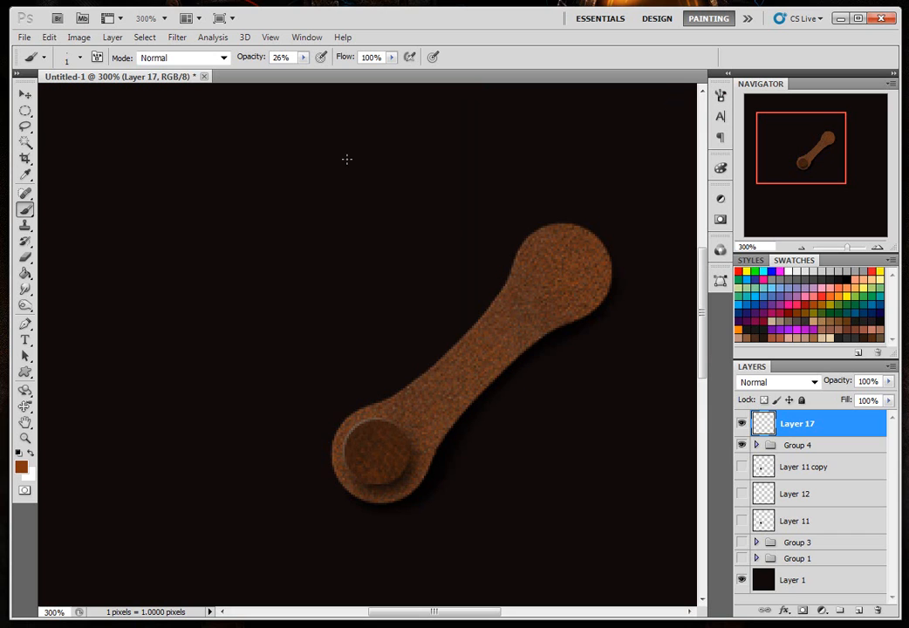
pyautogui.click(304, 57)
pyautogui.moveTo(306, 73); pyautogui.dragTo(374, 81)
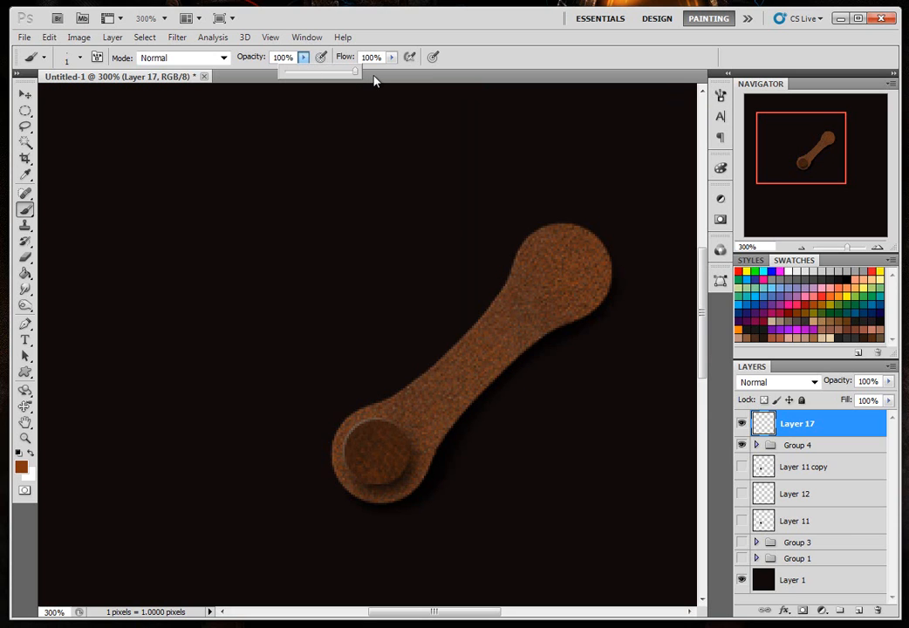
pyautogui.click(131, 381)
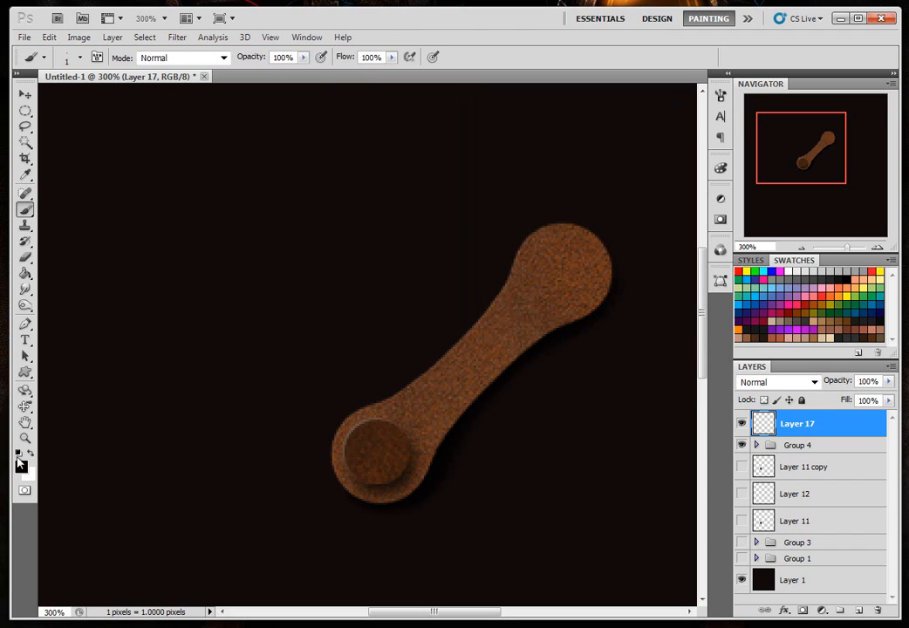
pyautogui.keyDown('shift'); pyautogui.click(358, 469); pyautogui.keyUp('shift')
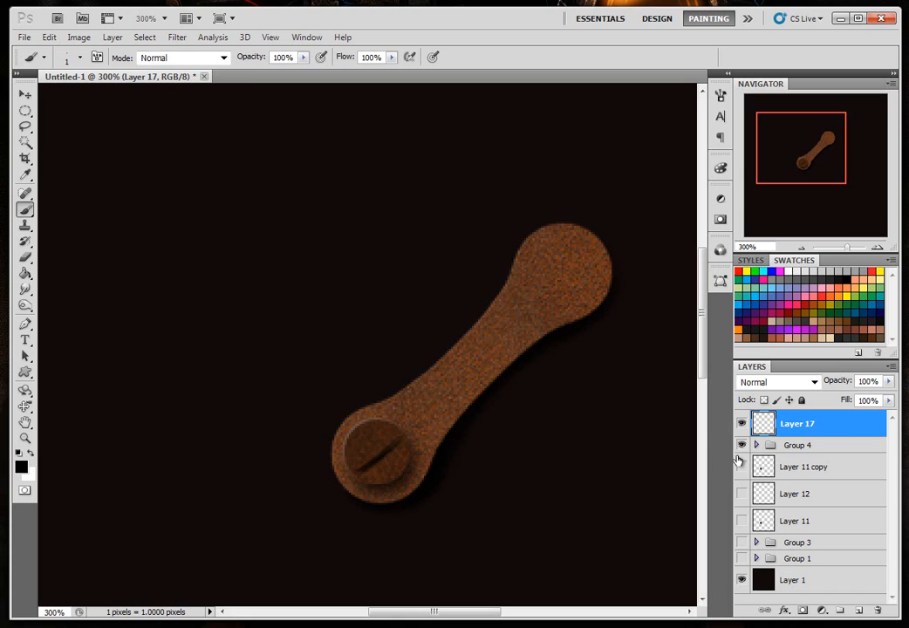
# - Duplicate Layer 17 and give the original slot layer a white Color Overlay at 100% opacity
pyautogui.moveTo(826, 427); pyautogui.dragTo(859, 609)
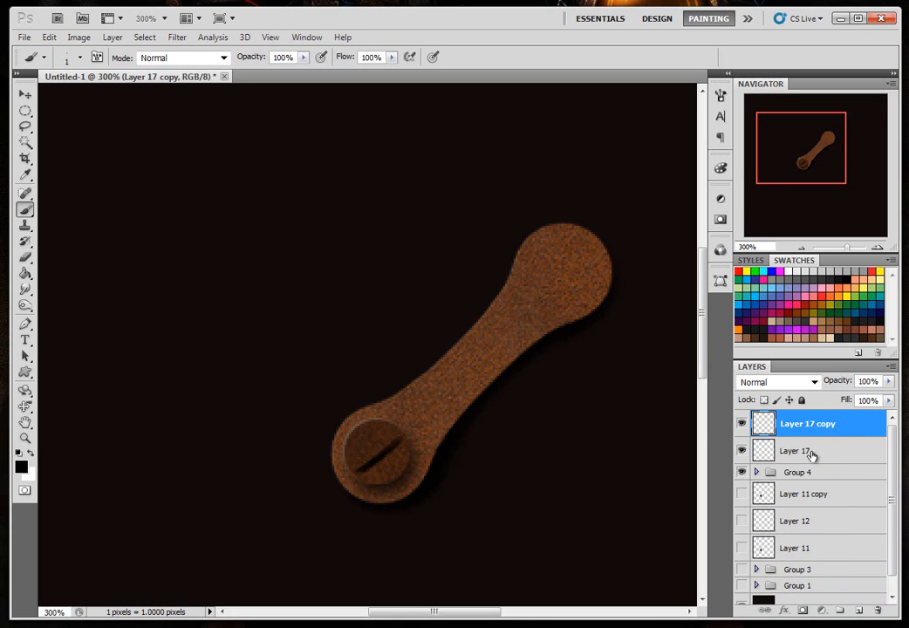
pyautogui.click(820, 453)
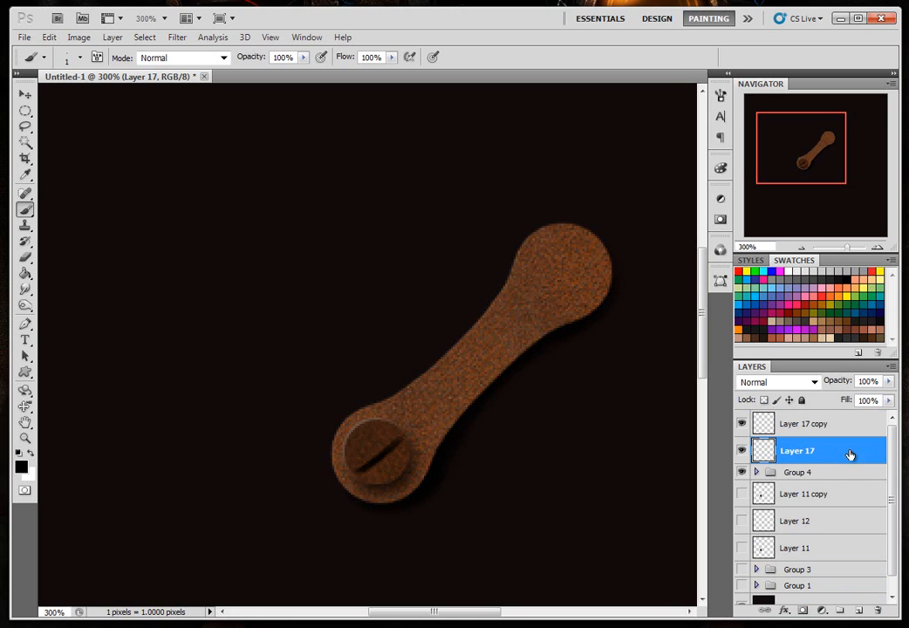
pyautogui.doubleClick(836, 461)
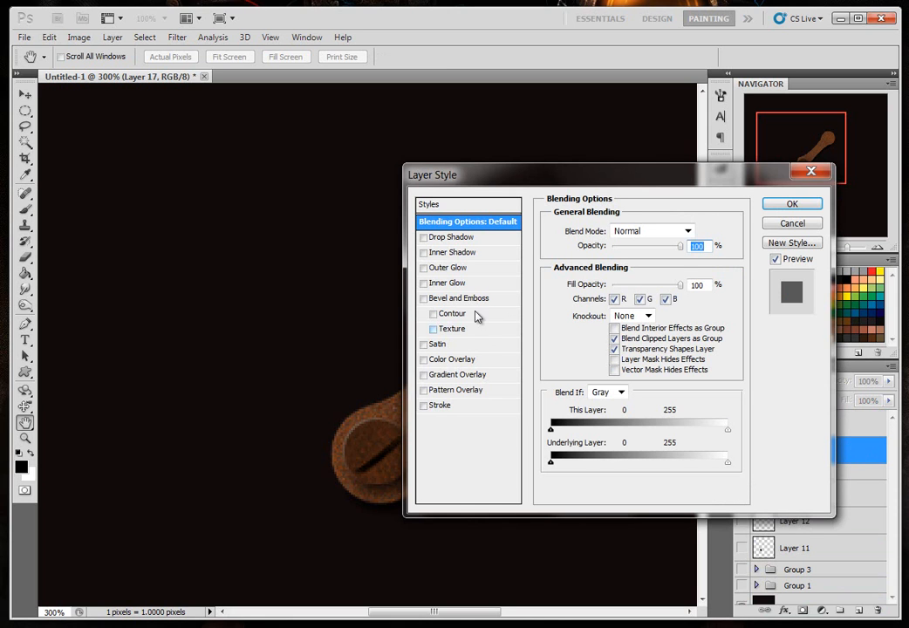
pyautogui.click(425, 360)
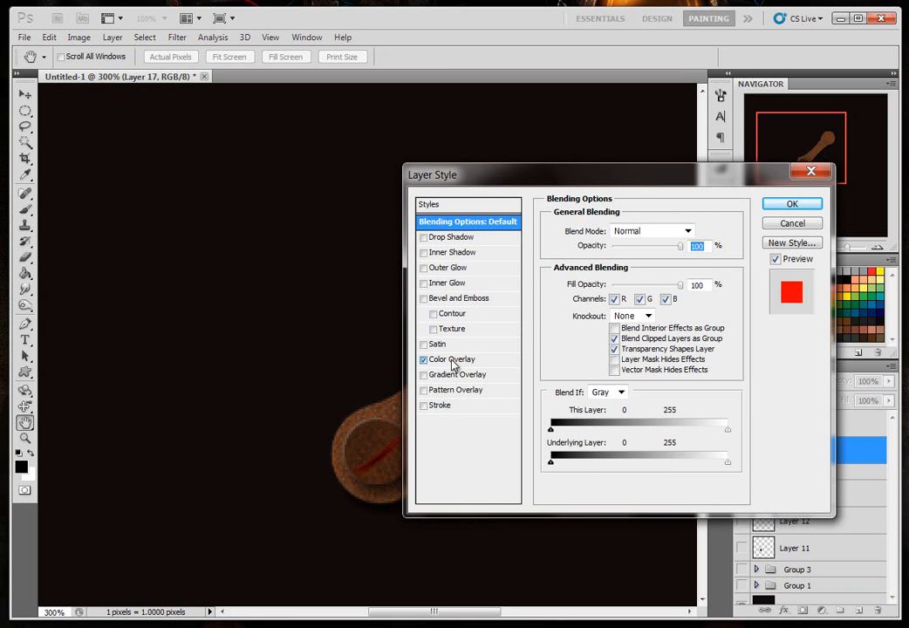
pyautogui.click(452, 365)
pyautogui.click(695, 231)
pyautogui.moveTo(156, 409); pyautogui.dragTo(88, 400)
pyautogui.click(408, 392)
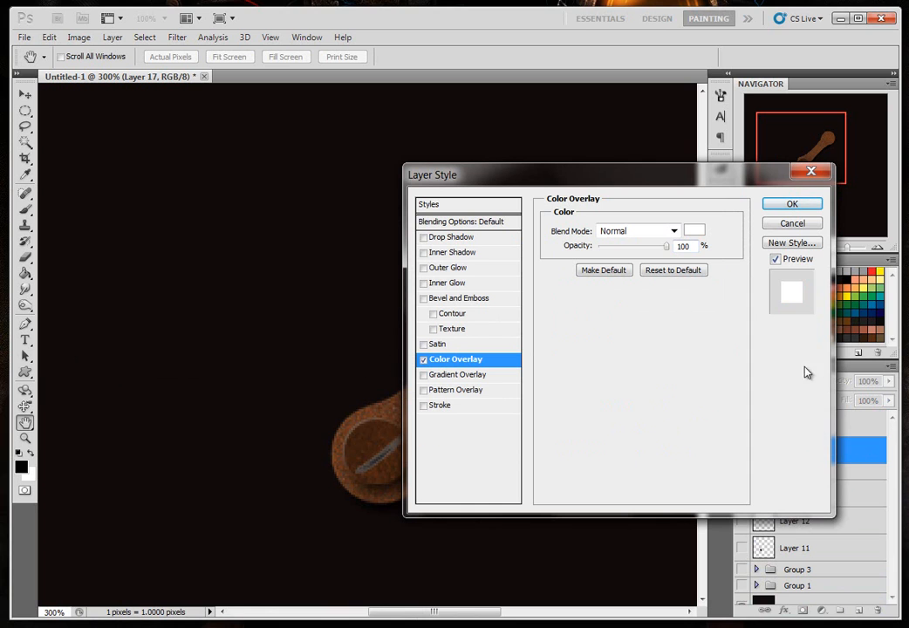
pyautogui.click(789, 206)
# - Group Layer 17 and flatten it into a plain layer, then nudge it one pixel down and one to the right
pyautogui.hotkey('ctrl', 'g')
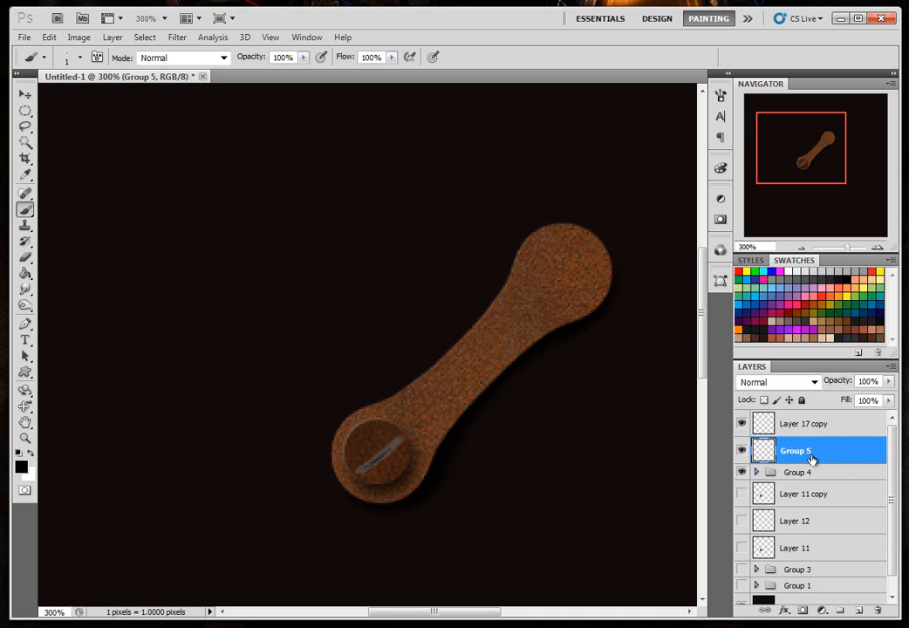
pyautogui.click(25, 93)
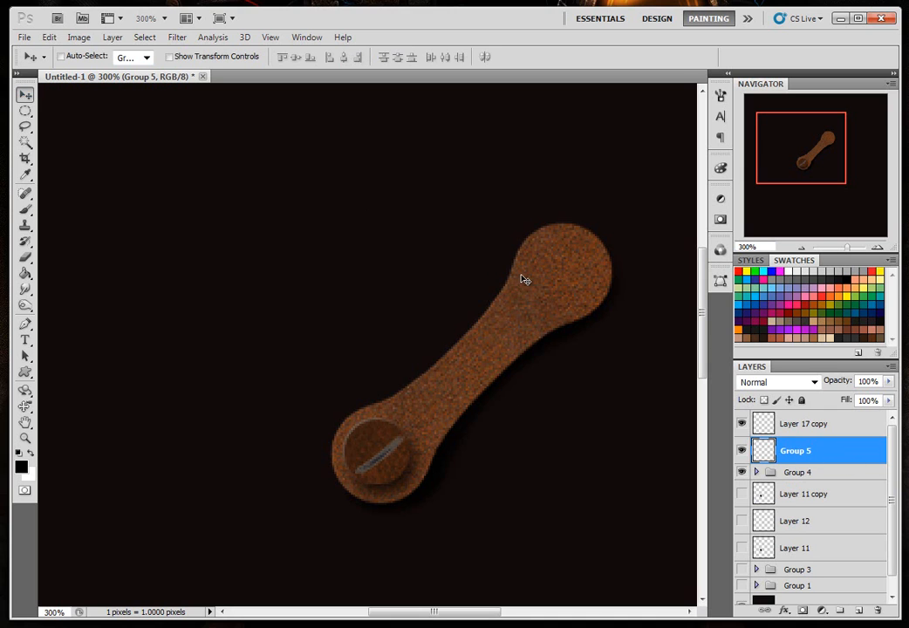
pyautogui.press('Down')
pyautogui.press('Down')
pyautogui.press('Up')
pyautogui.press('Right')
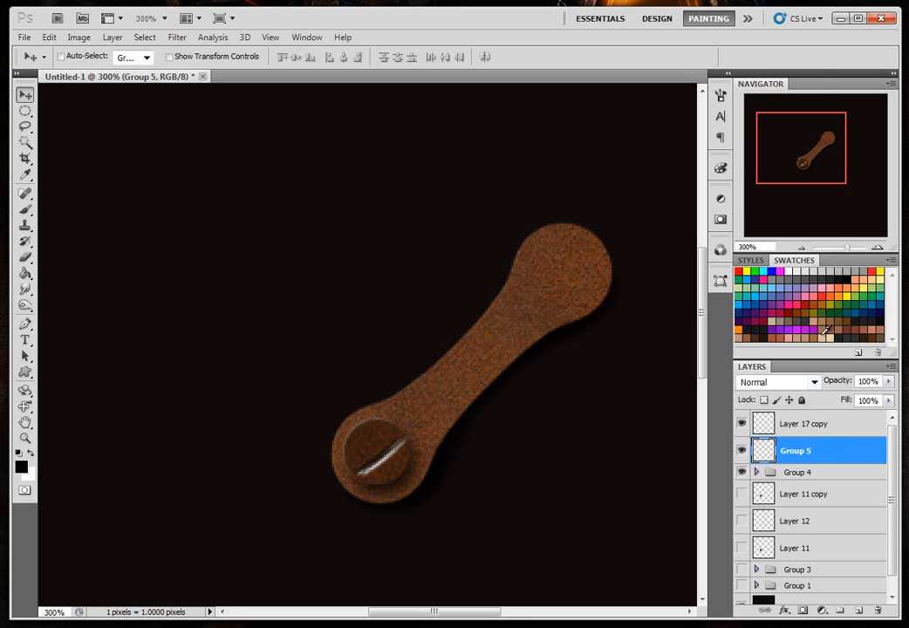
# - Try the Lighten blend mode on Group 5, then set it to Overlay for a subtle slot highlight
pyautogui.click(813, 382)
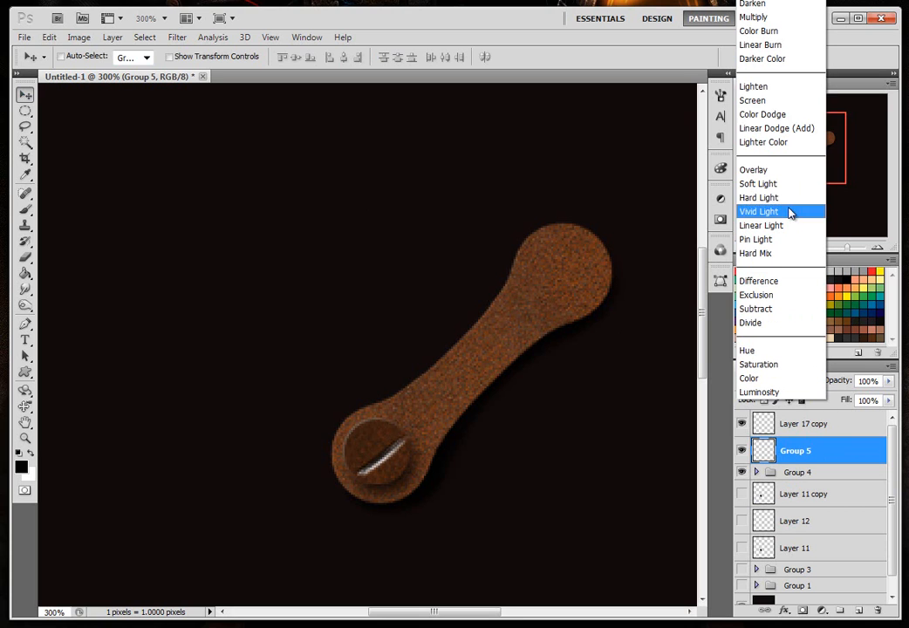
pyautogui.click(770, 86)
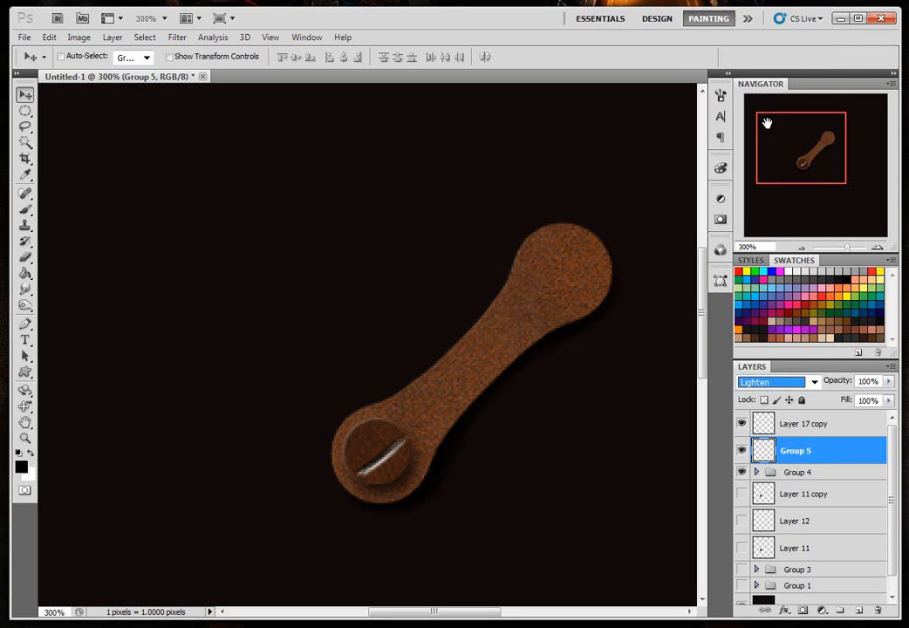
pyautogui.click(814, 382)
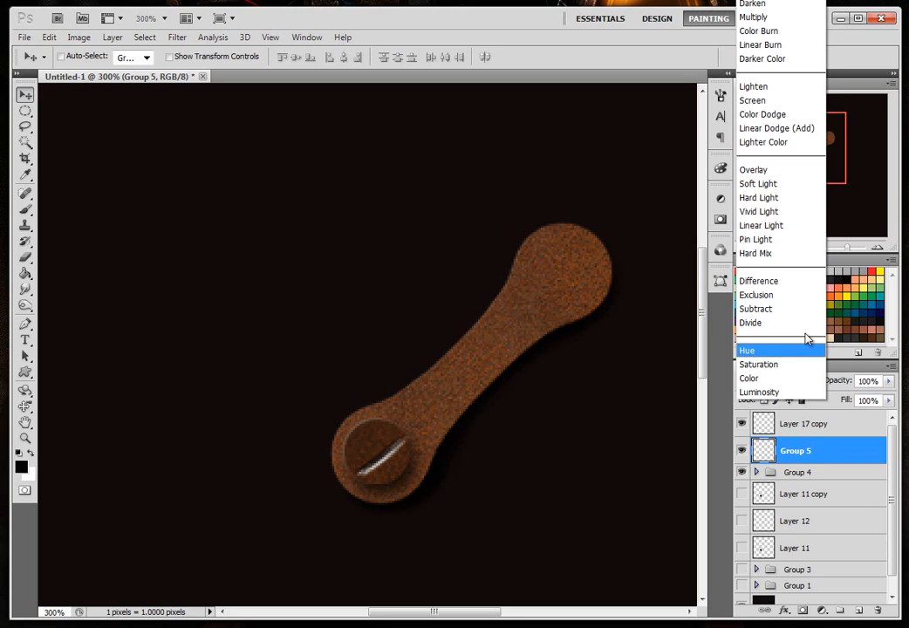
pyautogui.click(773, 173)
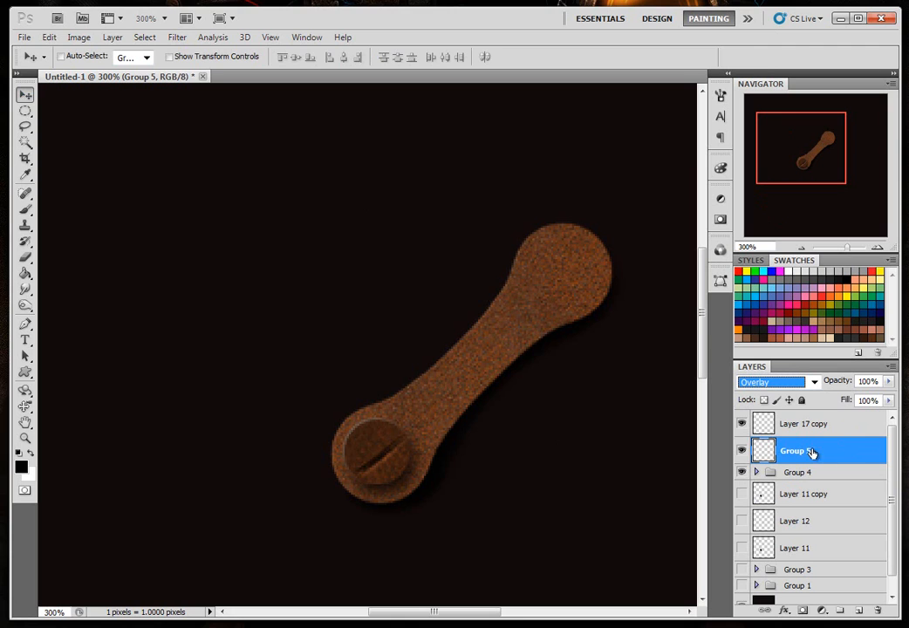
pyautogui.hotkey('shift', '+')
pyautogui.hotkey('shift', '-')
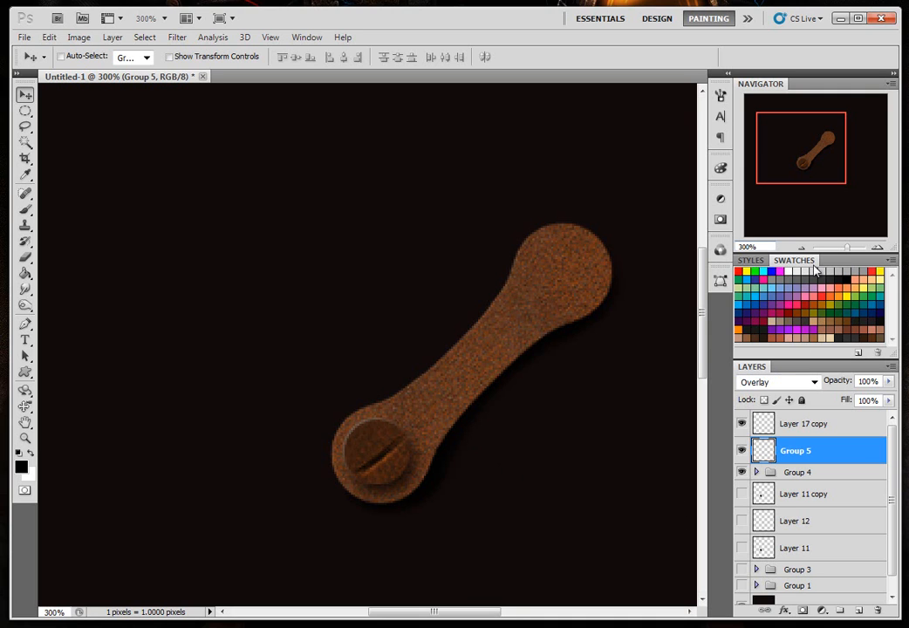
# - Select Layer 17 copy, Group 5, Layer 14, Layer 16 and Layer 13, scale the pin down slightly, and hide the transform controls
pyautogui.hotkey('ctrl', '-')
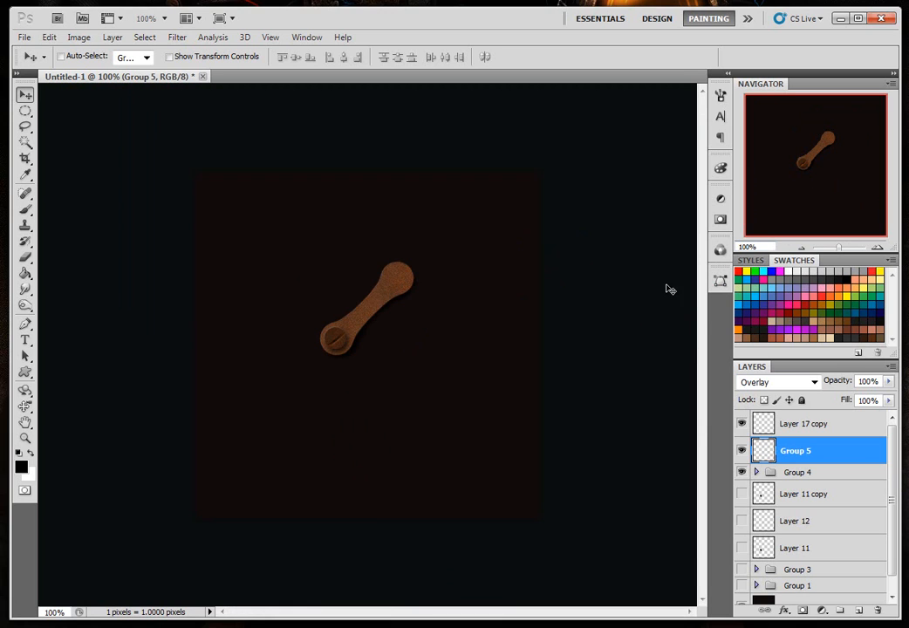
pyautogui.click(742, 451)
pyautogui.click(742, 474)
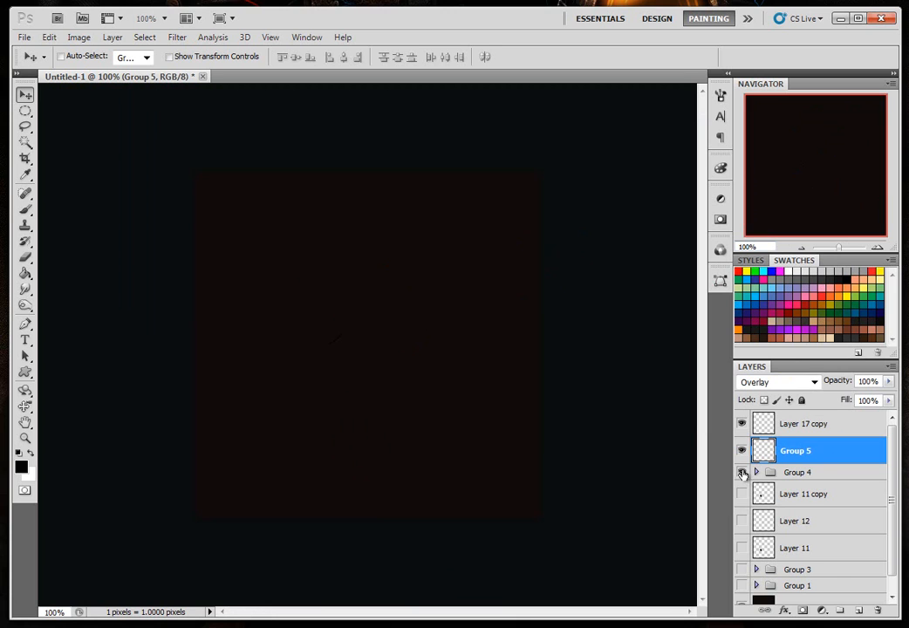
pyautogui.click(756, 471)
pyautogui.click(795, 495)
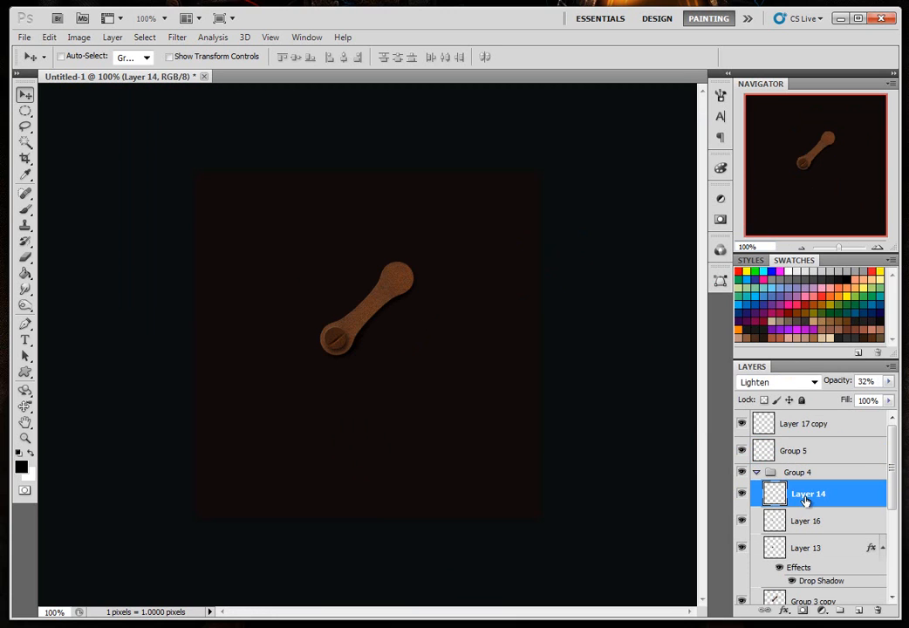
pyautogui.keyDown('ctrl'); pyautogui.click(793, 451); pyautogui.keyUp('ctrl')
pyautogui.keyDown('ctrl'); pyautogui.click(797, 424); pyautogui.keyUp('ctrl')
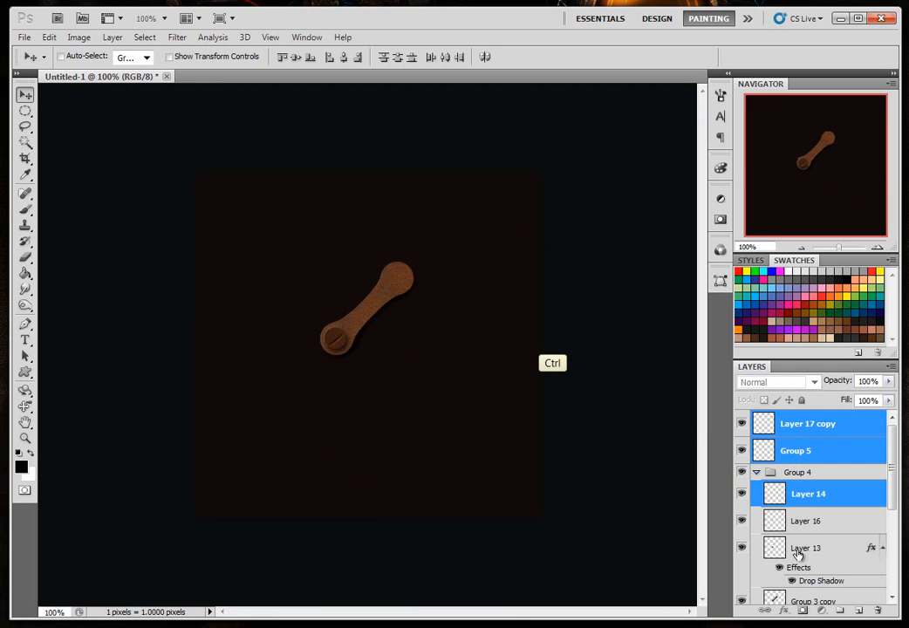
pyautogui.keyDown('ctrl'); pyautogui.click(796, 521); pyautogui.keyUp('ctrl')
pyautogui.keyDown('ctrl'); pyautogui.click(795, 547); pyautogui.keyUp('ctrl')
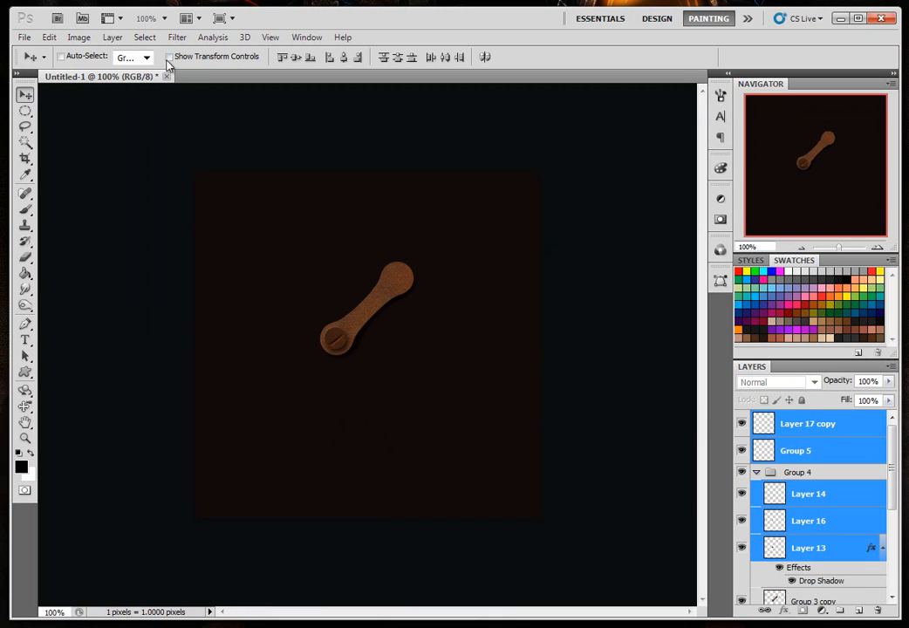
pyautogui.moveTo(319, 322); pyautogui.dragTo(322, 327)
pyautogui.press('Return')
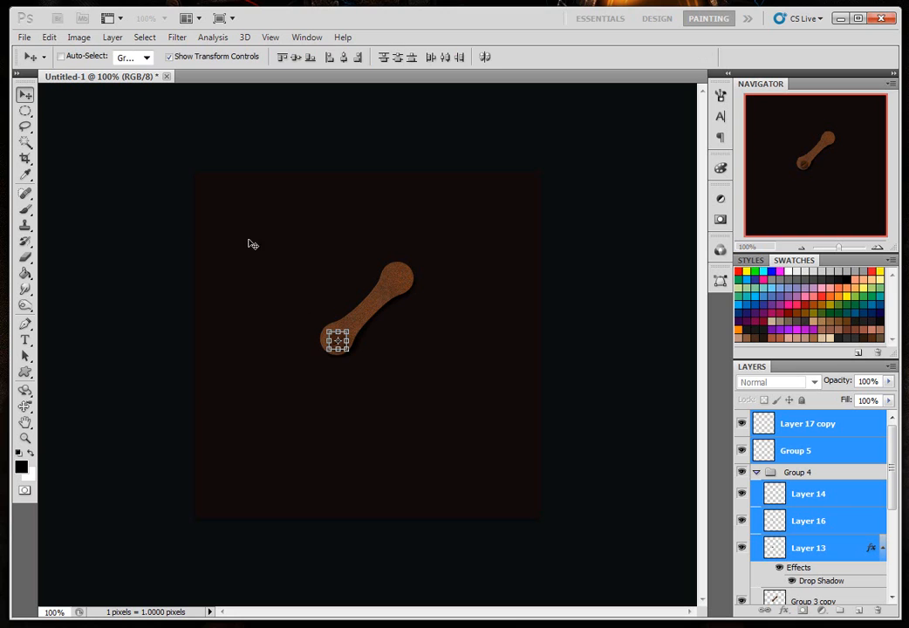
pyautogui.click(178, 60)
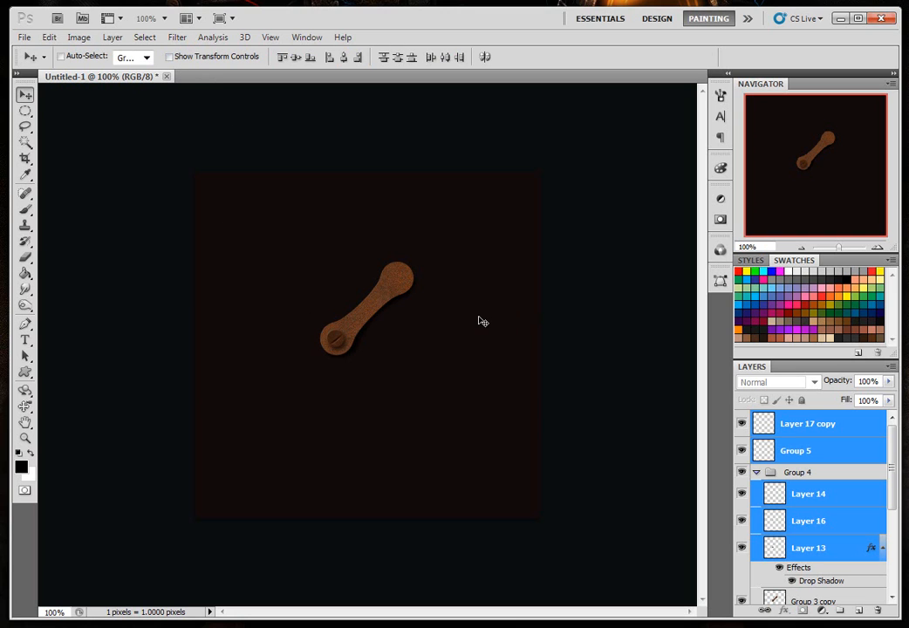
# - Set the blend mode of Layer 14 to Overlay
pyautogui.click(808, 494)
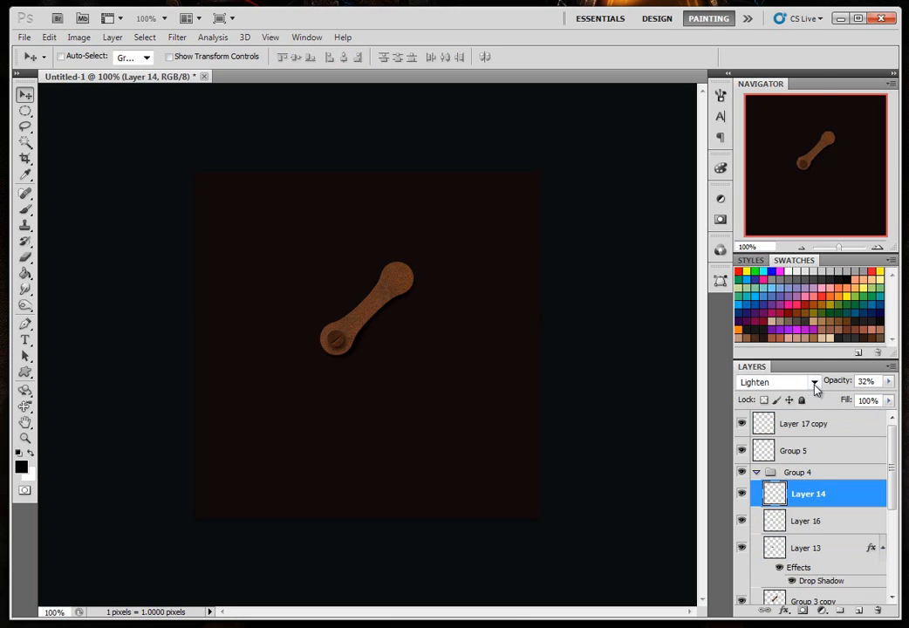
pyautogui.click(776, 382)
pyautogui.click(771, 170)
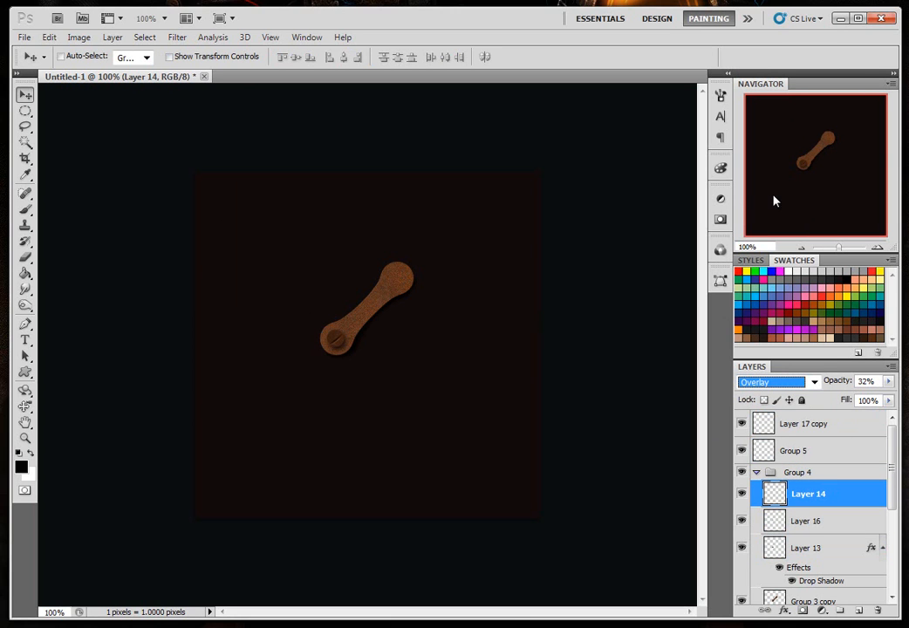
# - Raise Layer 14's opacity to 100%, then duplicate it and set the copy's opacity to 41%
pyautogui.click(888, 381)
pyautogui.moveTo(844, 399); pyautogui.dragTo(892, 401)
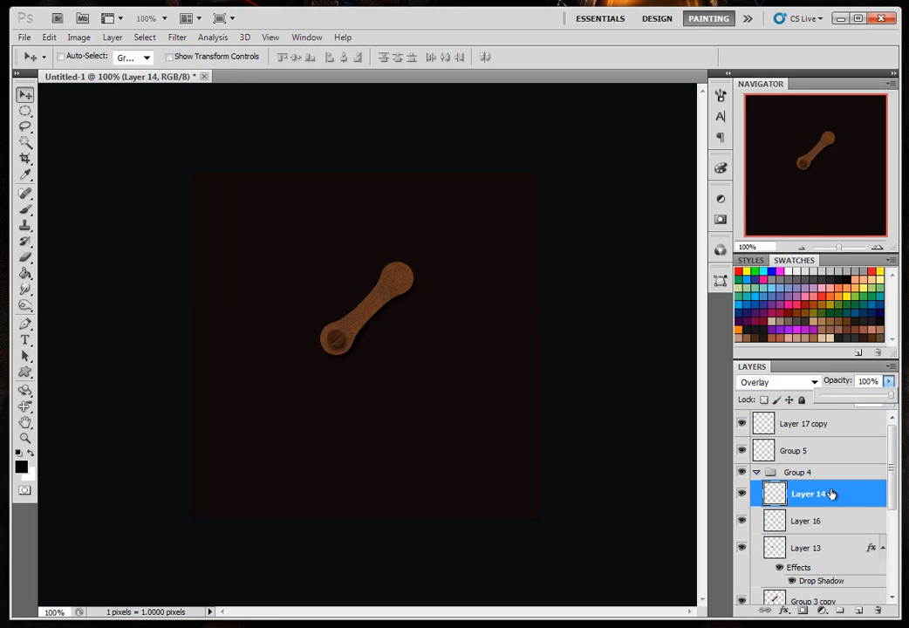
pyautogui.press('ctrl')
pyautogui.hotkey('ctrl', 'j')
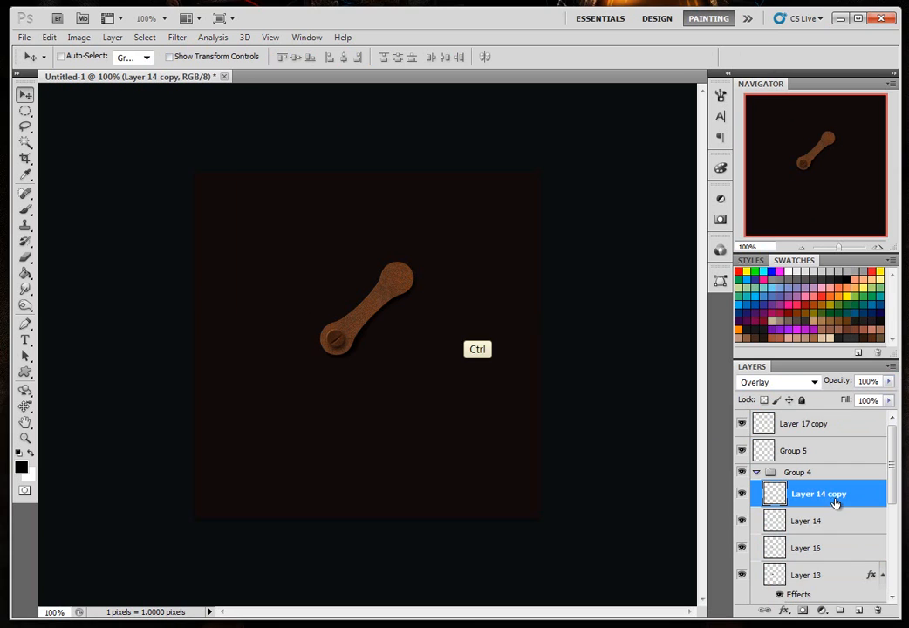
pyautogui.moveTo(888, 382); pyautogui.dragTo(850, 399)
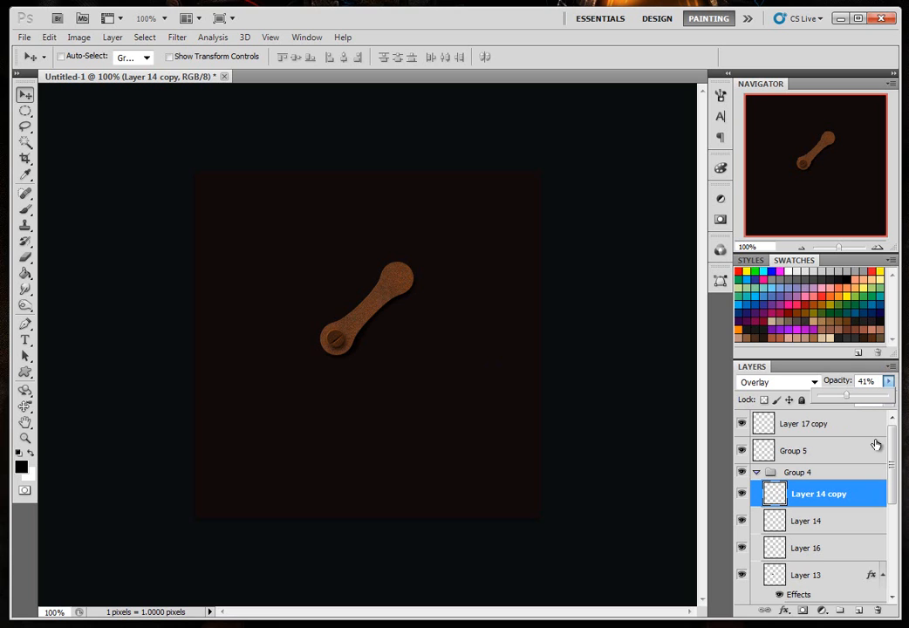
# - Create a new layer above Layer 17 copy and stamp black speckles over both ends of the link with a 242 px textured brush
pyautogui.click(813, 434)
pyautogui.click(858, 610)
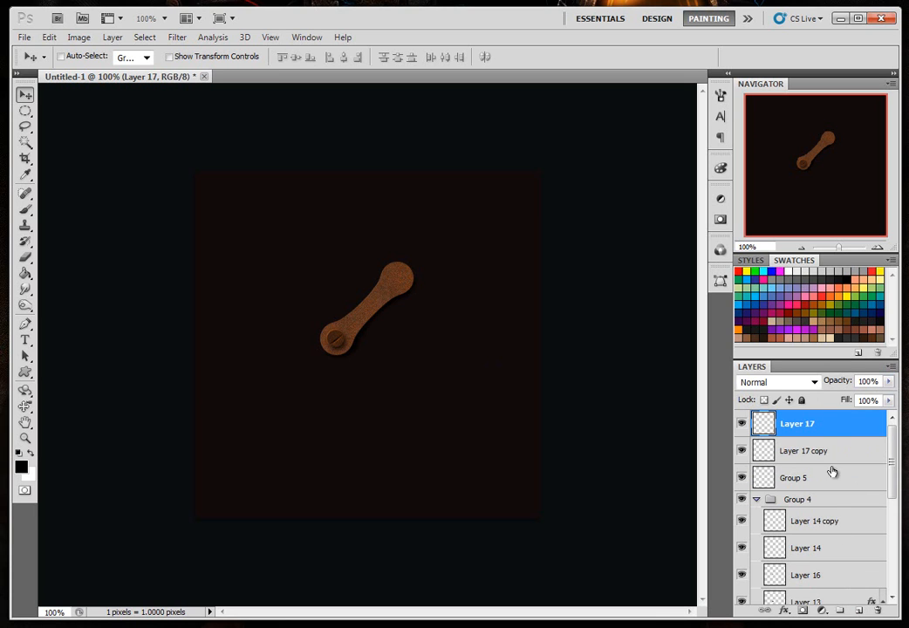
pyautogui.press('b')
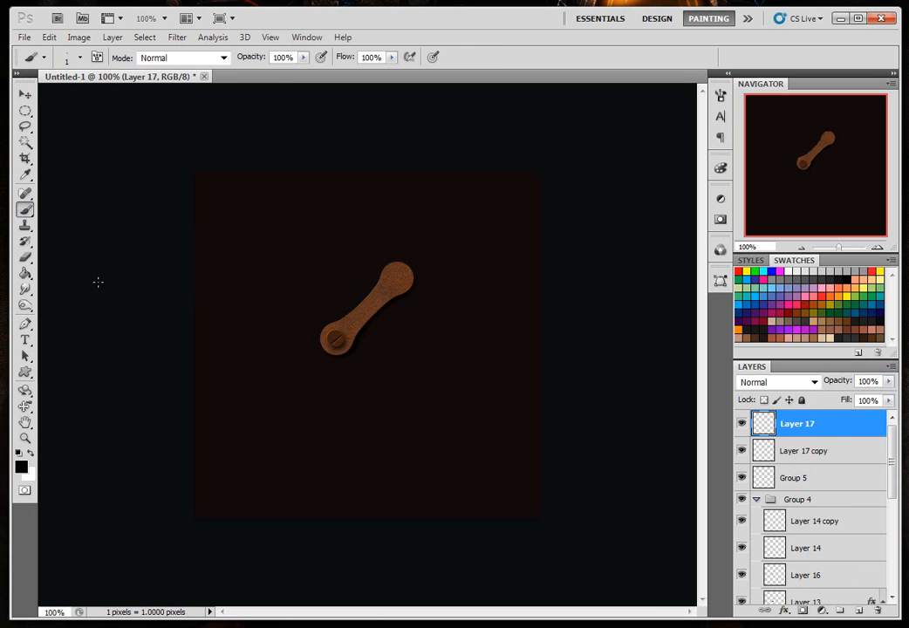
pyautogui.rightClick(273, 291)
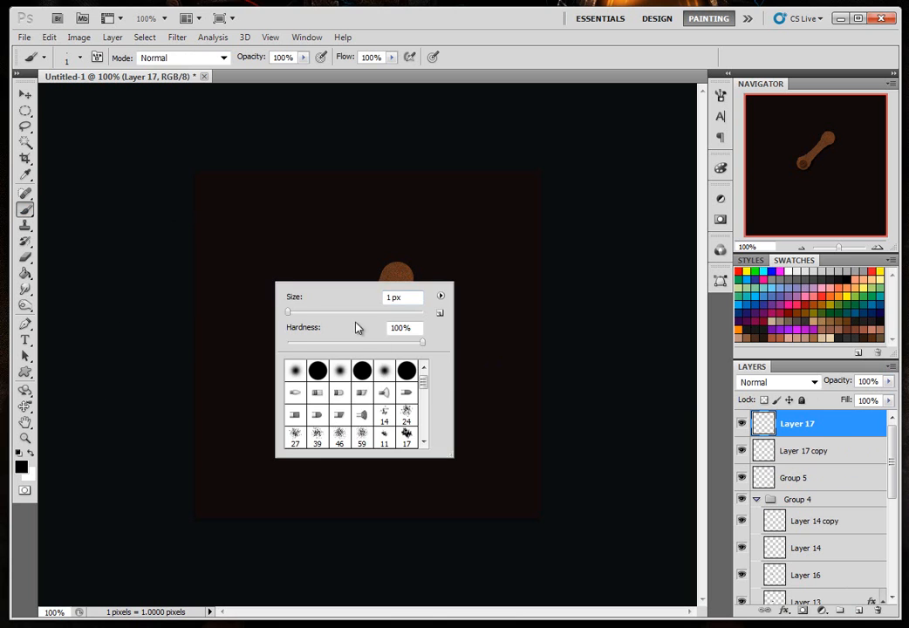
pyautogui.moveTo(425, 390); pyautogui.dragTo(425, 411)
pyautogui.click(362, 394)
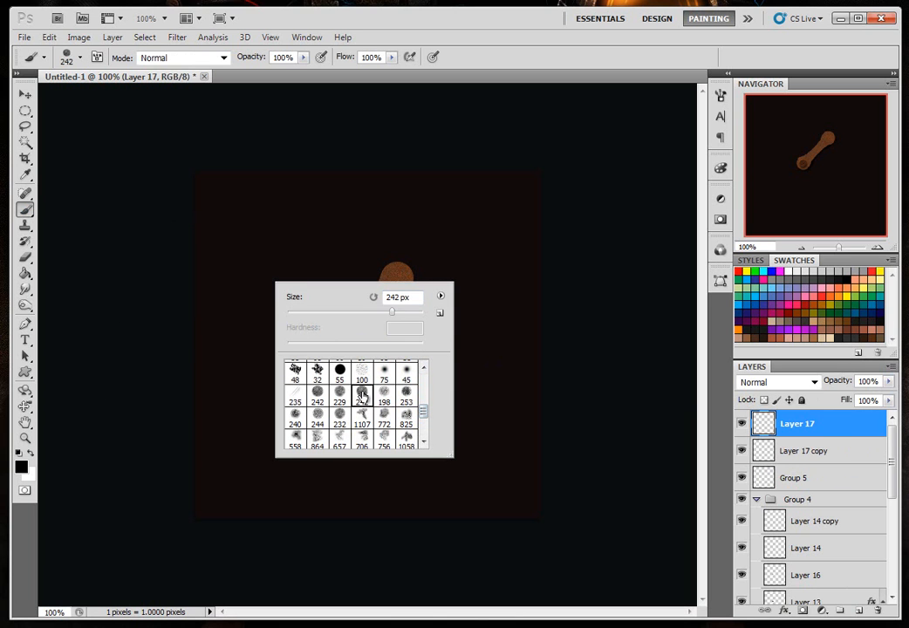
pyautogui.click(485, 75)
pyautogui.click(404, 278)
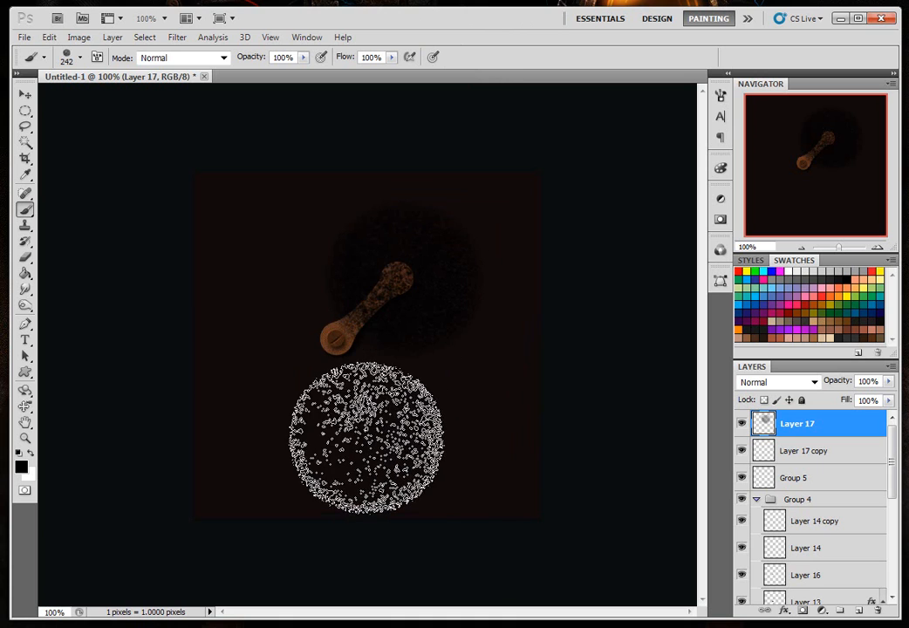
pyautogui.click(330, 394)
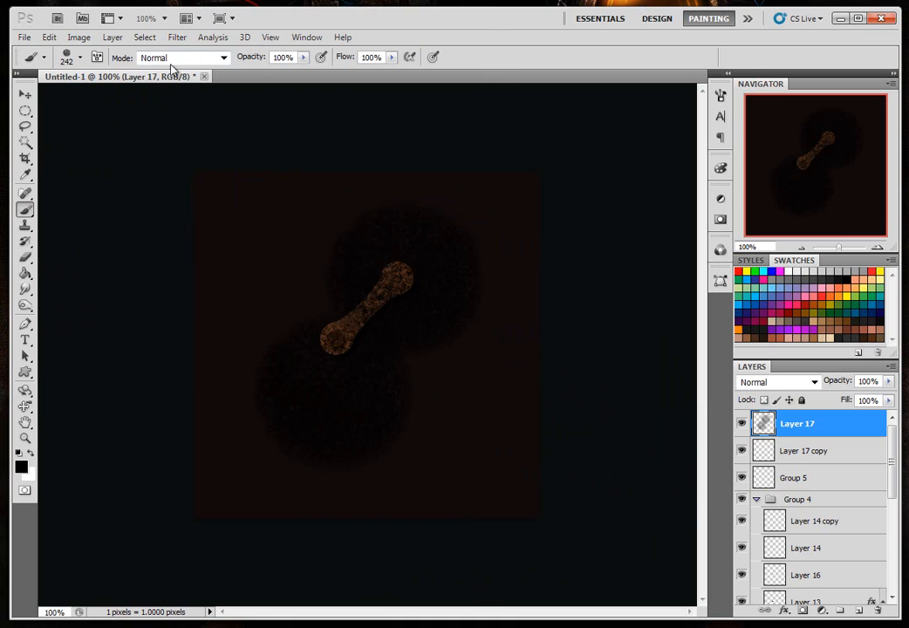
# - Reapply the last filter to the black speckles on Layer 17 and lower the layer's opacity to 52%
pyautogui.click(177, 38)
pyautogui.click(194, 56)
pyautogui.click(175, 39)
pyautogui.click(192, 61)
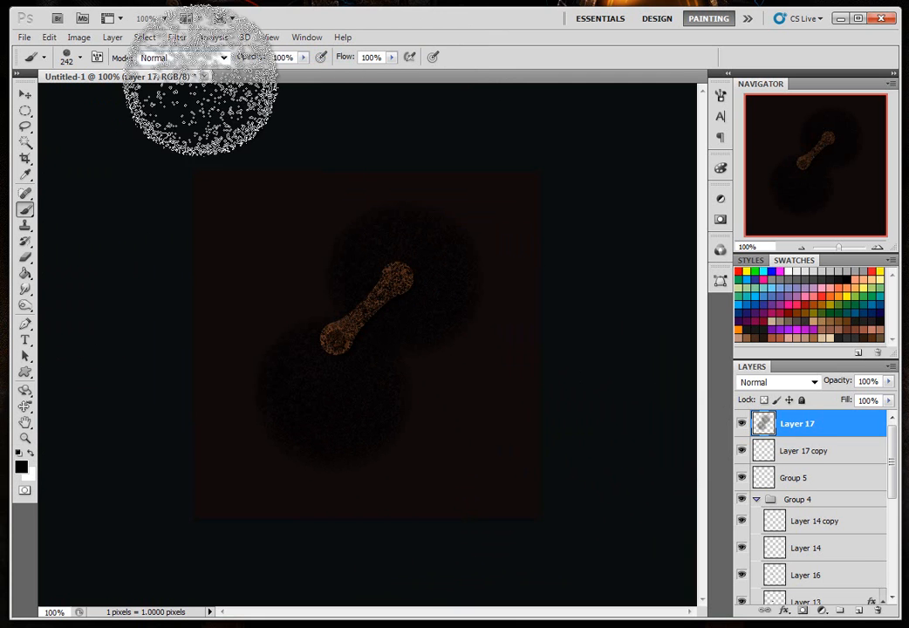
pyautogui.moveTo(887, 381); pyautogui.dragTo(855, 401)
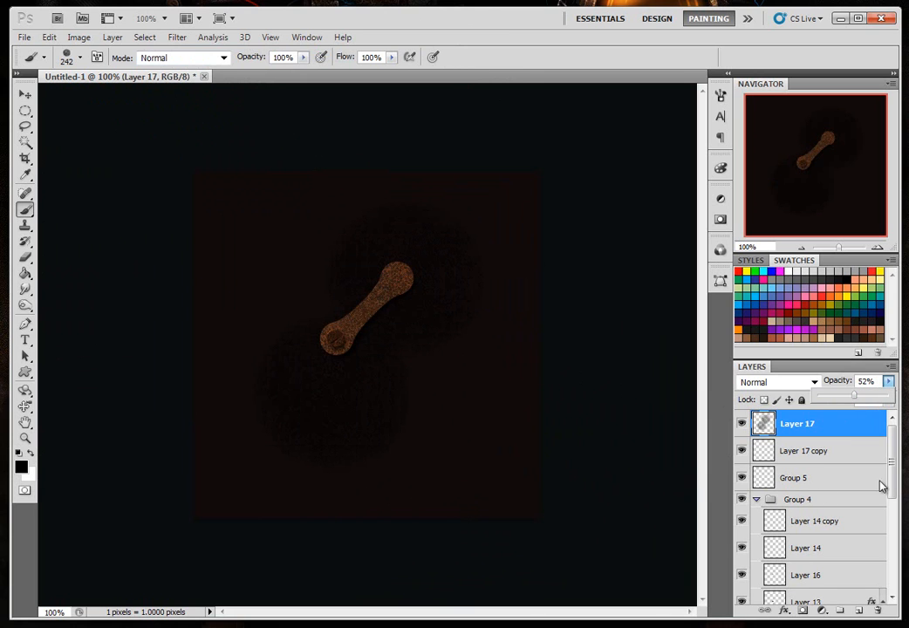
# - Trim the Layer 17 speckles to the link's outline using the Group 3 copy shape, then deselect
pyautogui.moveTo(892, 479); pyautogui.dragTo(896, 534)
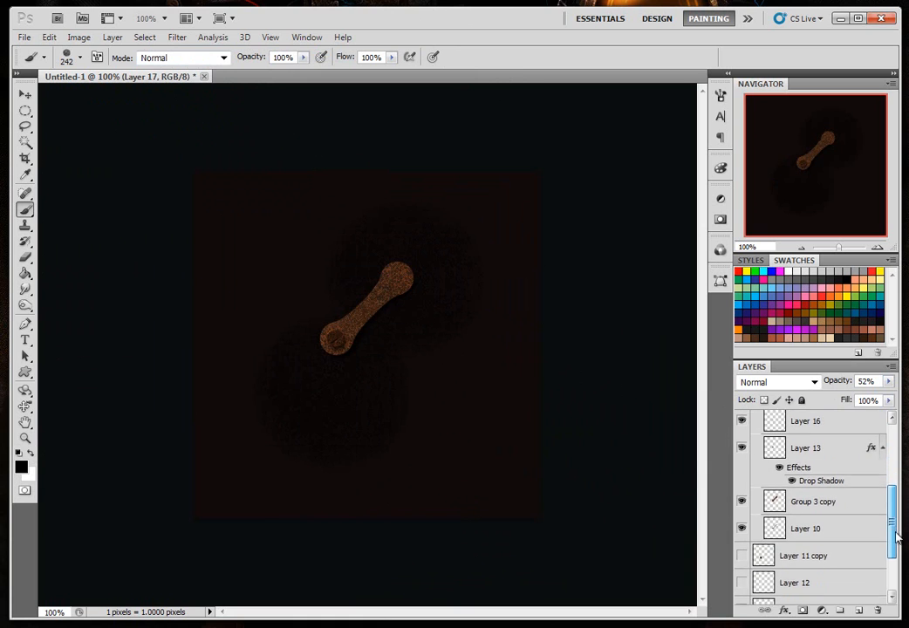
pyautogui.keyDown('ctrl'); pyautogui.click(773, 505); pyautogui.keyUp('ctrl')
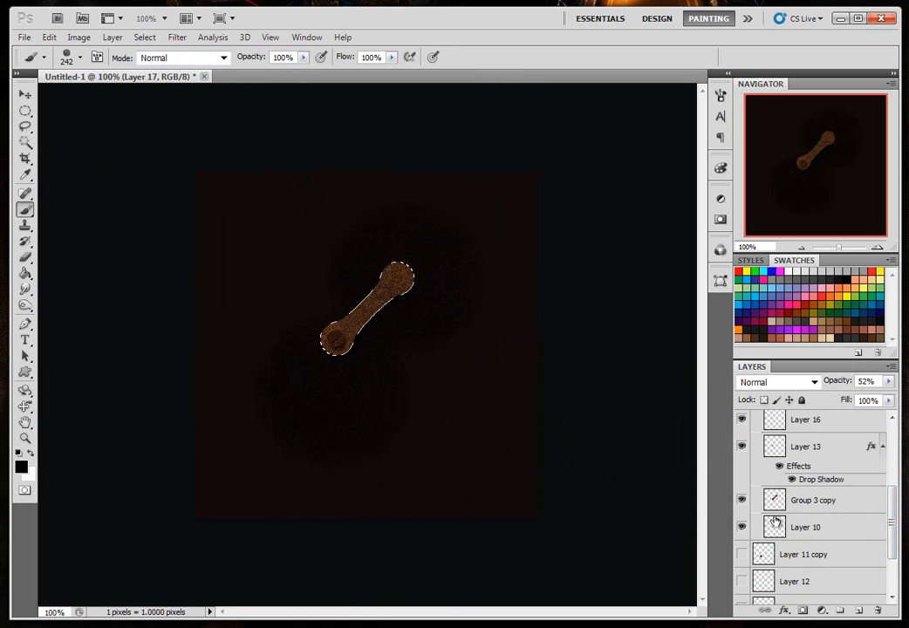
pyautogui.keyDown('ctrl'); pyautogui.keyDown('shift'); pyautogui.click(774, 523); pyautogui.keyUp('shift'); pyautogui.keyUp('ctrl')
pyautogui.hotkey('ctrl', 'd')
pyautogui.moveTo(892, 503); pyautogui.dragTo(901, 440)
# - Create a layer above Layer 17 and stamp orange-brown speckles, hue 28°, over both ends of the link with the 242 px brush
pyautogui.hotkey('ctrl', 'shift', 'alt', 'n')
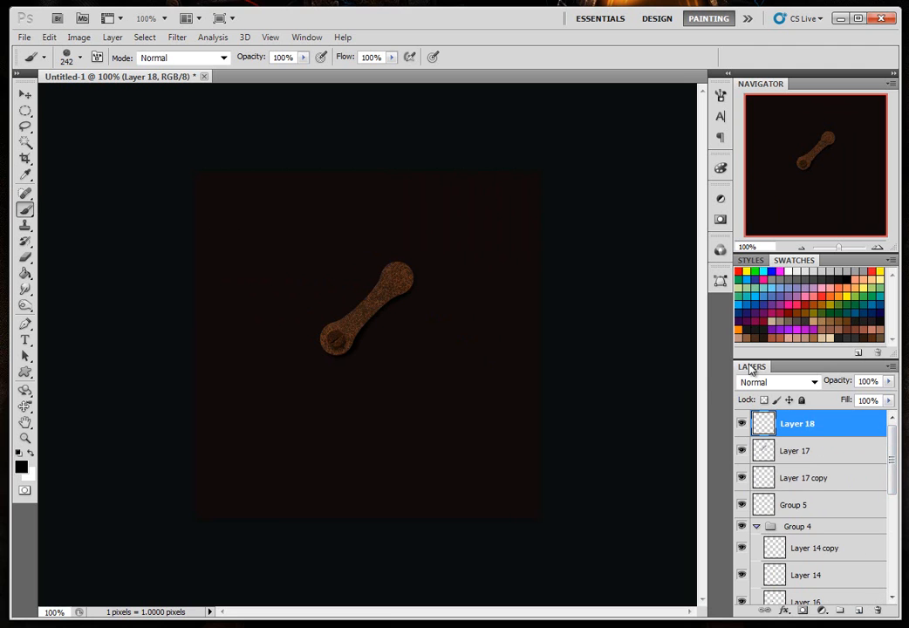
pyautogui.click(21, 467)
pyautogui.moveTo(305, 377); pyautogui.dragTo(351, 365)
pyautogui.moveTo(336, 542); pyautogui.dragTo(335, 549)
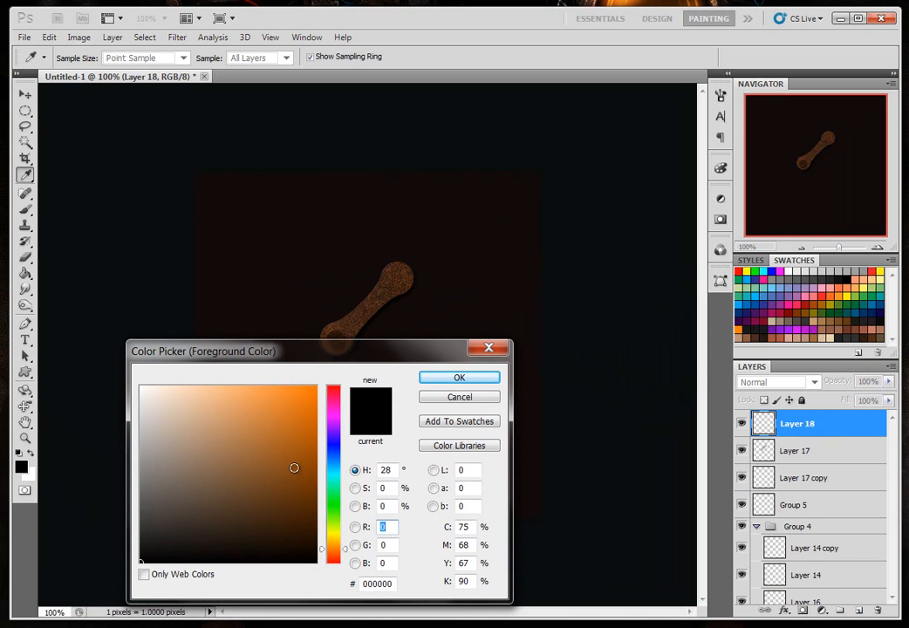
pyautogui.click(300, 463)
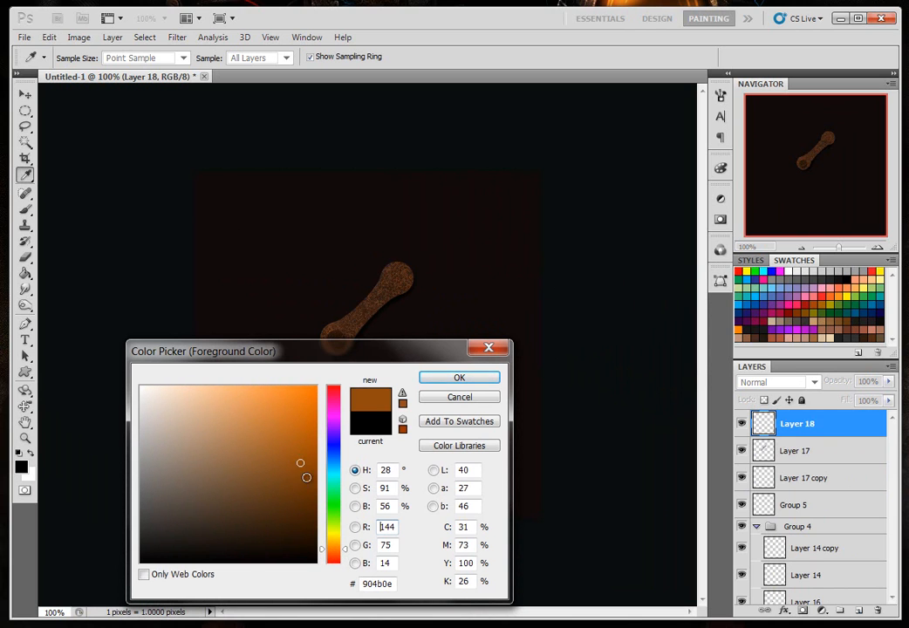
pyautogui.click(461, 380)
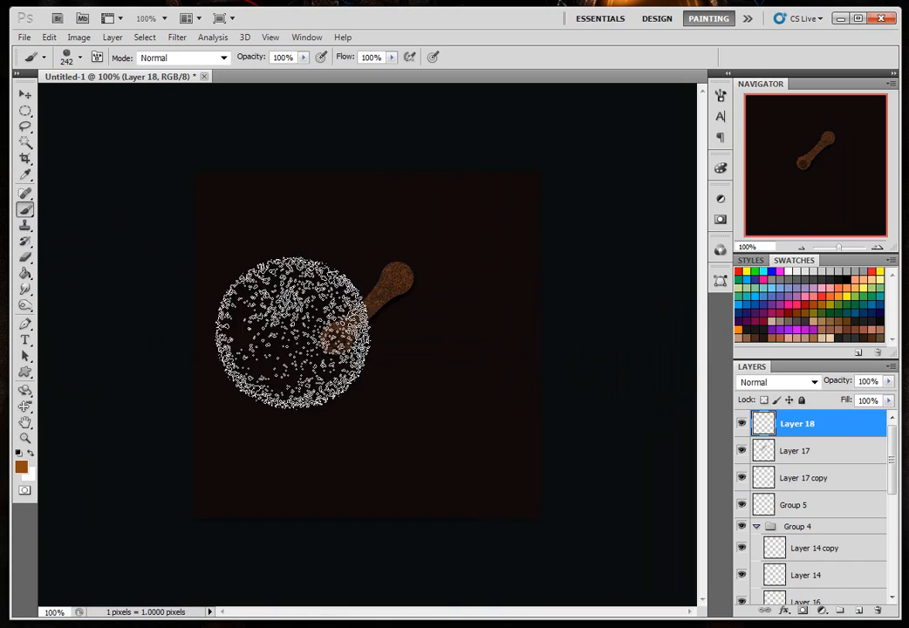
pyautogui.click(344, 347)
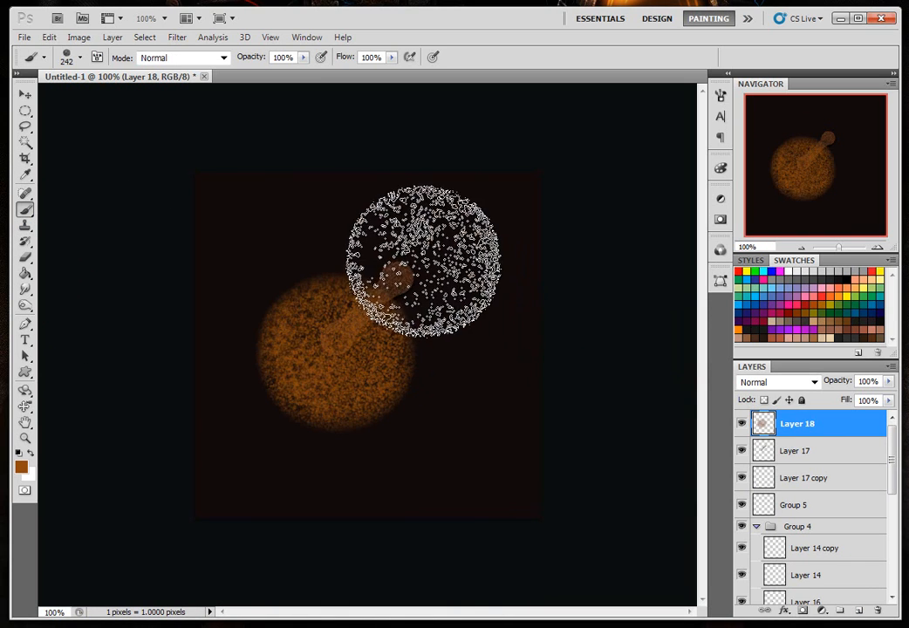
pyautogui.click(424, 259)
# - Try different blend modes on Layer 18, including Darken, and settle on Soft Light
pyautogui.click(814, 382)
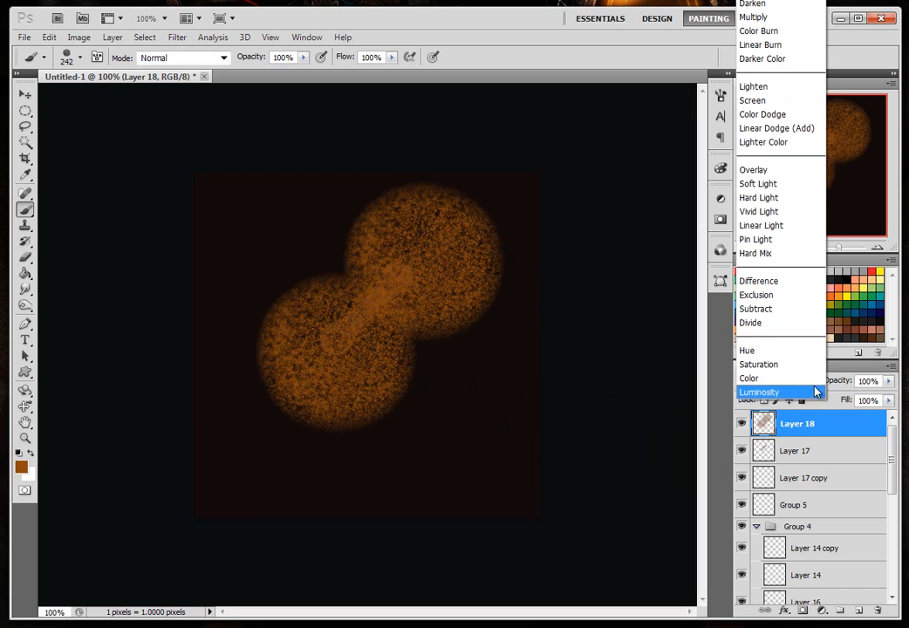
pyautogui.click(813, 382)
pyautogui.press('Down')
pyautogui.press('Down')
pyautogui.press('Down')
pyautogui.press('Up')
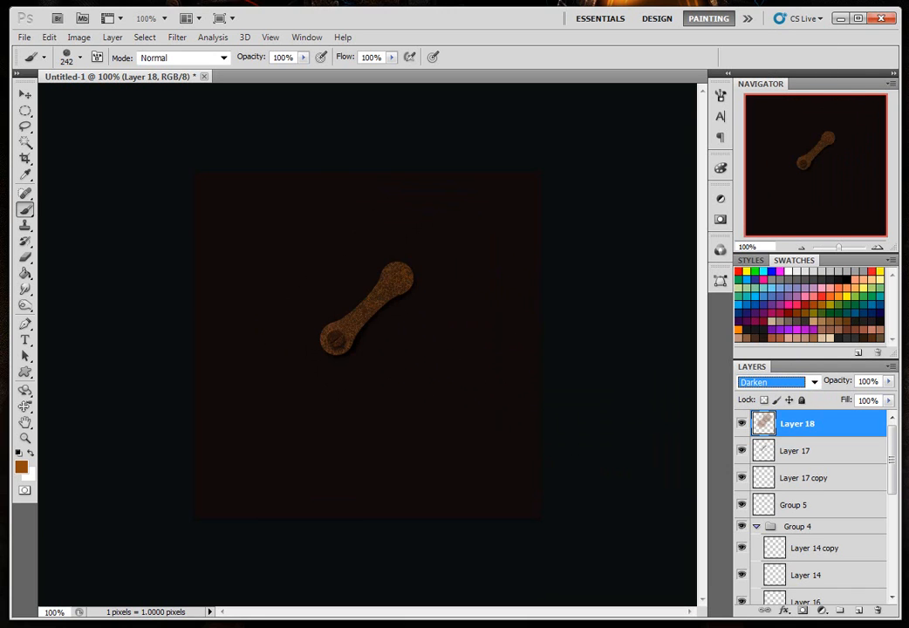
pyautogui.press('Down')
pyautogui.press('Down')
pyautogui.press('Down')
pyautogui.press('Down')
pyautogui.press('Down')
pyautogui.press('Down')
pyautogui.press('Down')
pyautogui.press('Up')
pyautogui.press('Down')
pyautogui.press('Up')
pyautogui.press('Down')
pyautogui.press('Down')
pyautogui.press('Down')
pyautogui.press('Down')
# - Trim the Layer 18 speckles to the link's outline and reduce the layer's opacity
pyautogui.moveTo(892, 472); pyautogui.dragTo(892, 530)
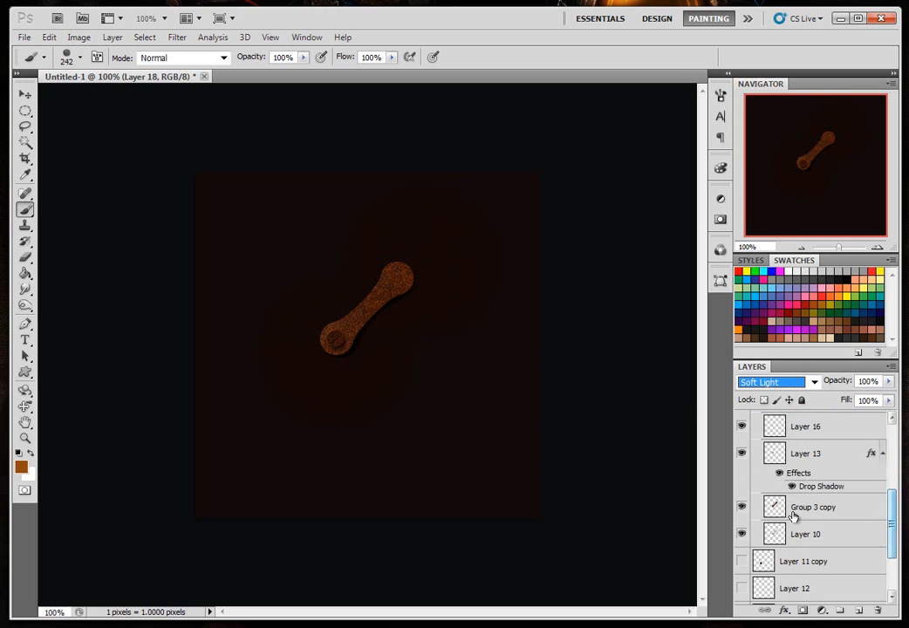
pyautogui.keyDown('ctrl'); pyautogui.click(776, 532); pyautogui.keyUp('ctrl')
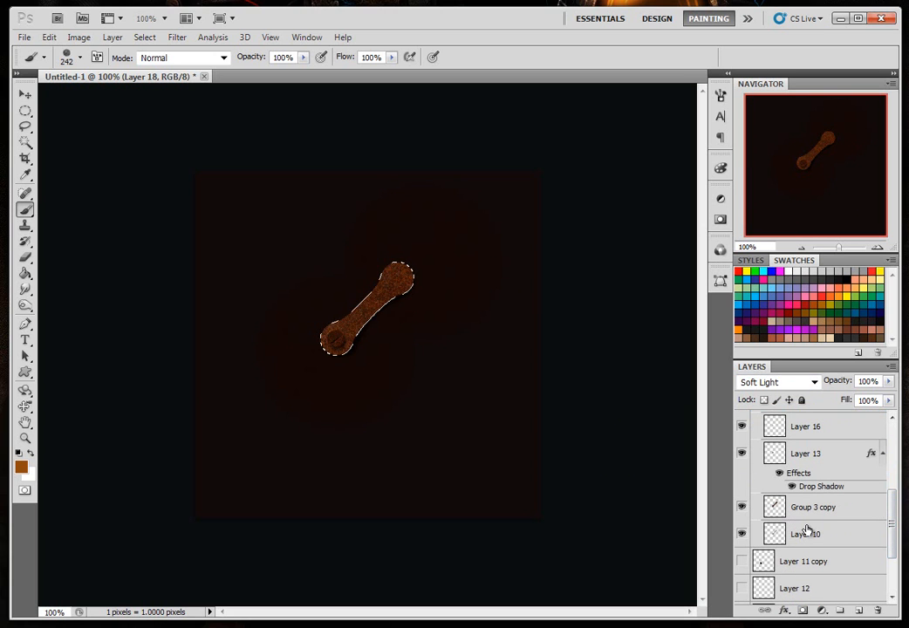
pyautogui.hotkey('ctrl', 'shift', 'i')
pyautogui.hotkey('ctrl', 'd')
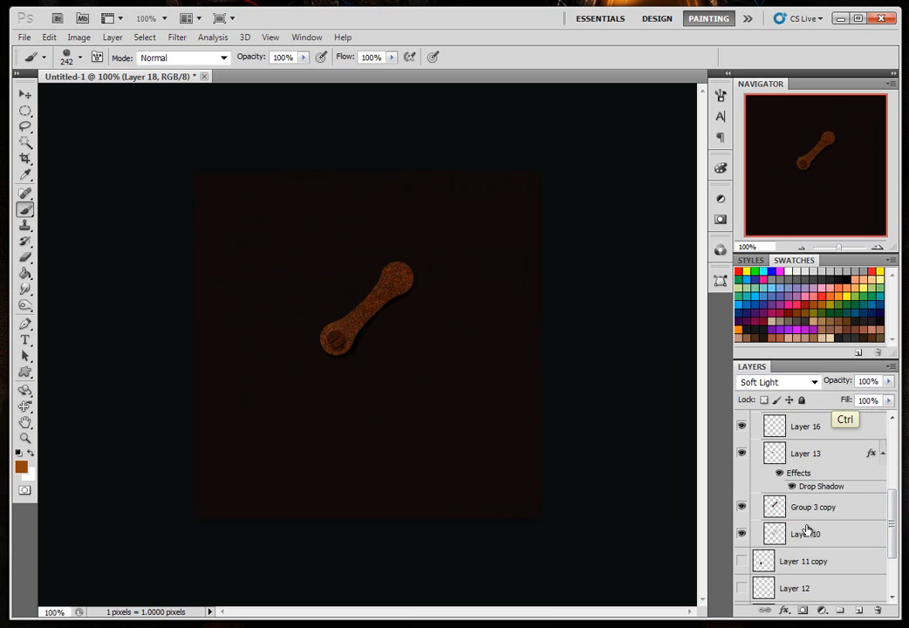
pyautogui.moveTo(892, 524); pyautogui.dragTo(875, 401)
pyautogui.click(890, 382)
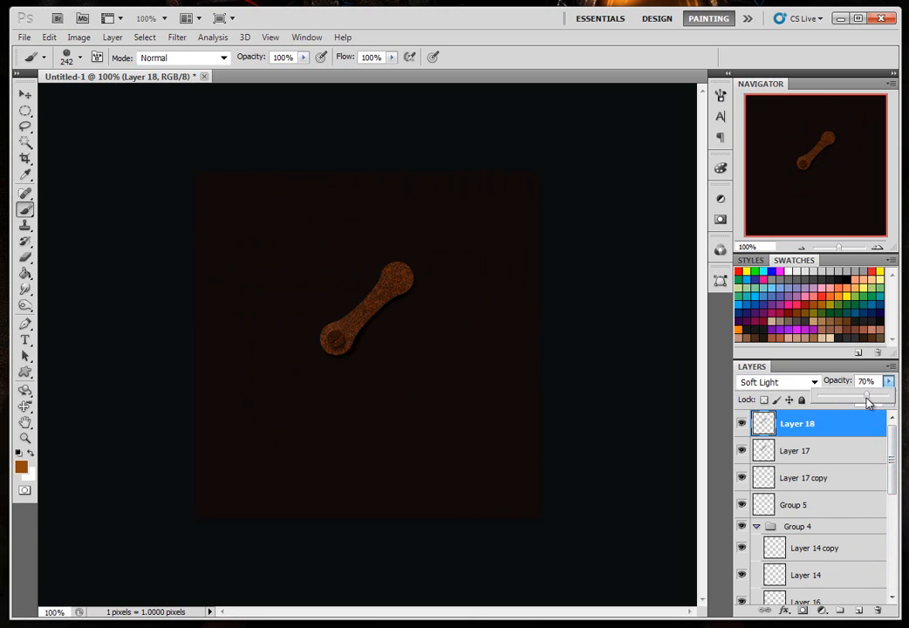
pyautogui.moveTo(866, 401); pyautogui.dragTo(862, 399)
# - Create a new layer above Layer 18, choose a soft round brush, and reset the foreground colour to black
pyautogui.click(858, 610)
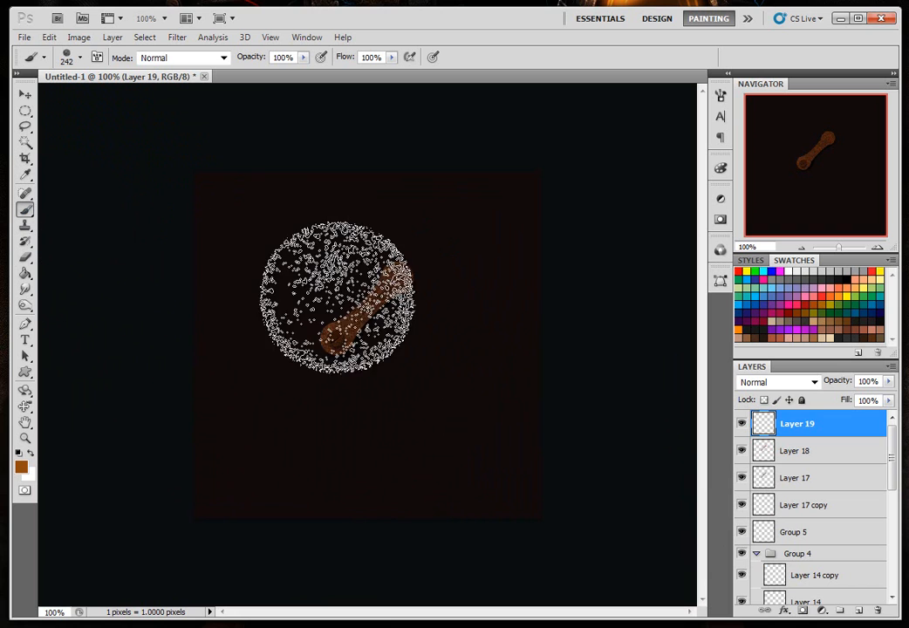
pyautogui.rightClick(361, 292)
pyautogui.moveTo(513, 424); pyautogui.dragTo(515, 384)
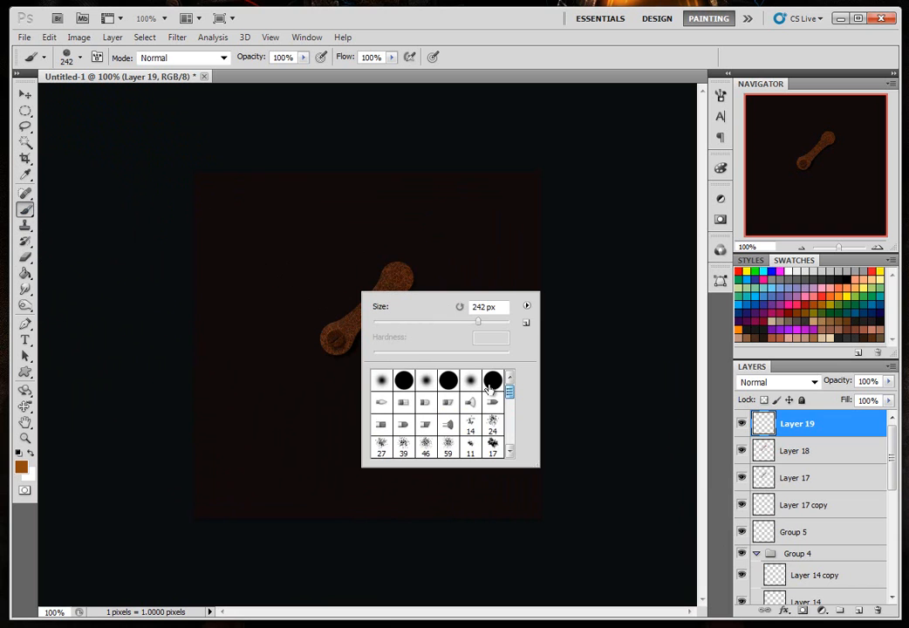
pyautogui.click(426, 380)
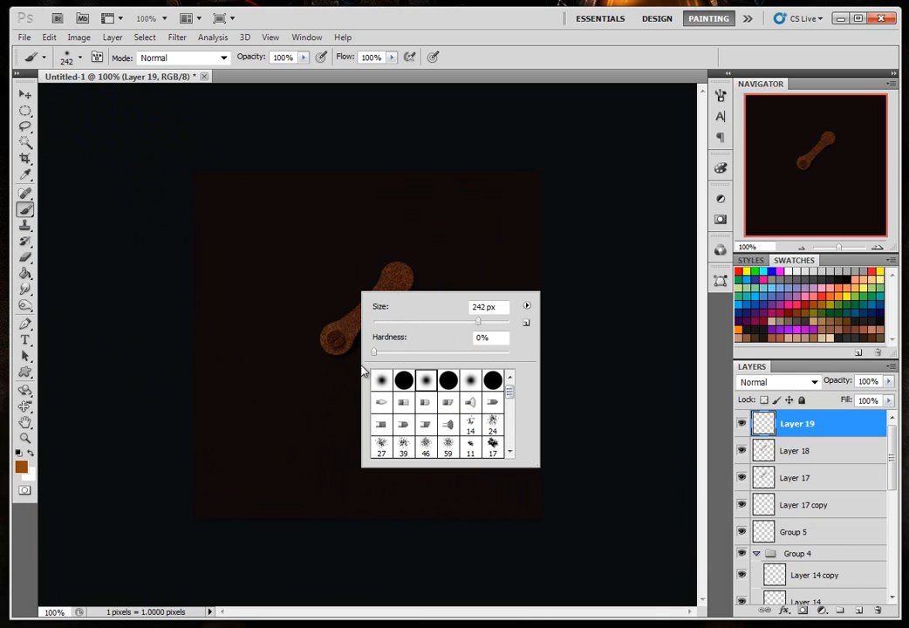
pyautogui.click(484, 62)
pyautogui.press('d')
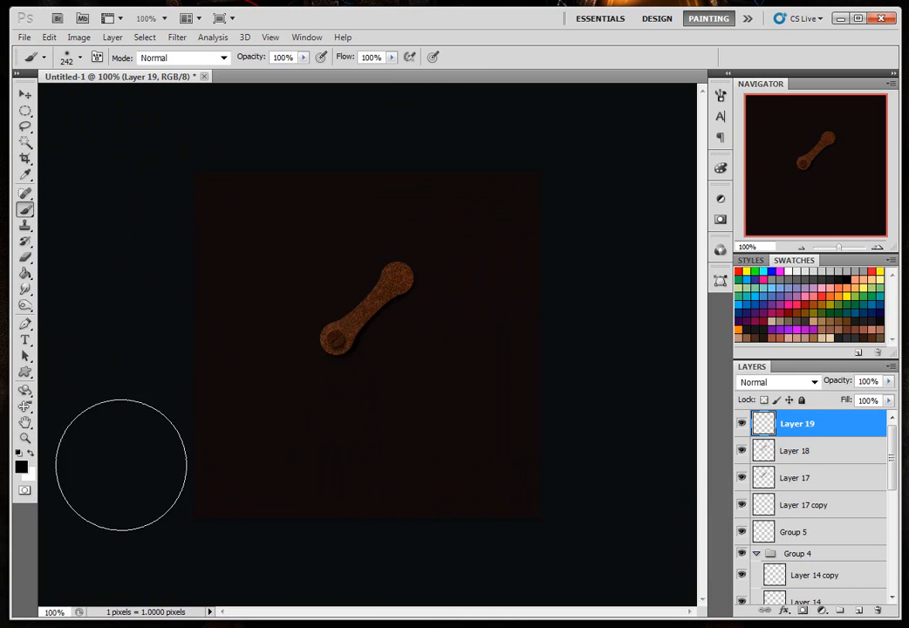
# - Set the round brush to 5 px with 40% hardness
pyautogui.rightClick(389, 277)
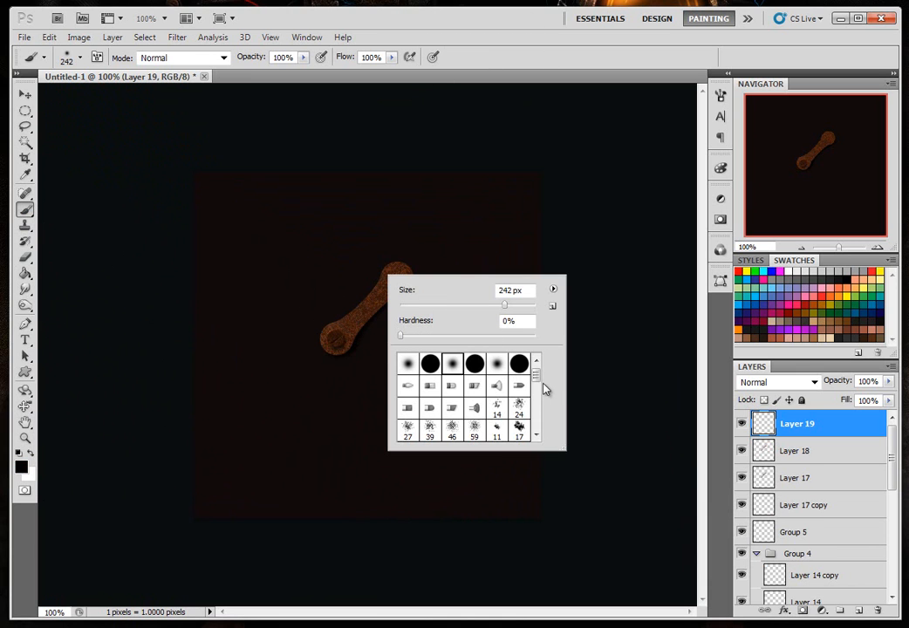
pyautogui.moveTo(503, 305); pyautogui.dragTo(503, 307)
pyautogui.moveTo(409, 309); pyautogui.dragTo(454, 338)
pyautogui.moveTo(406, 311); pyautogui.dragTo(404, 311)
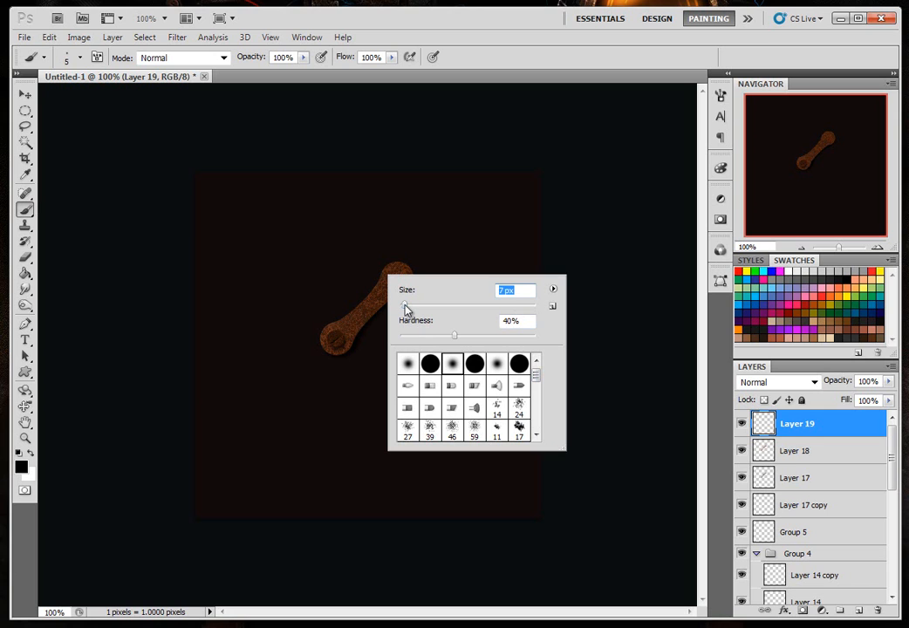
# - Add a new layer and paint small black chips and dents along the link's edges and body with the 5 px brush
pyautogui.click(878, 251)
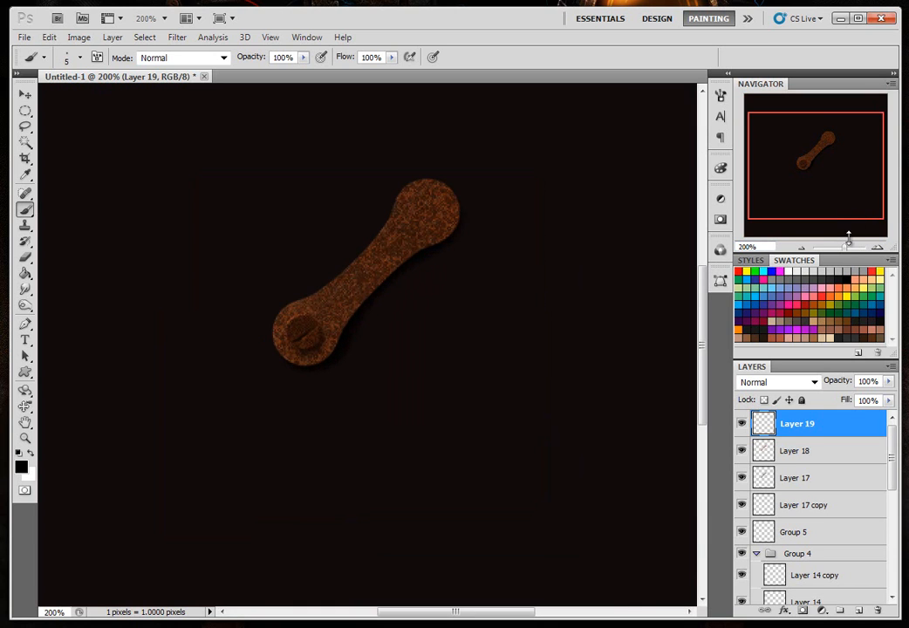
pyautogui.click(859, 612)
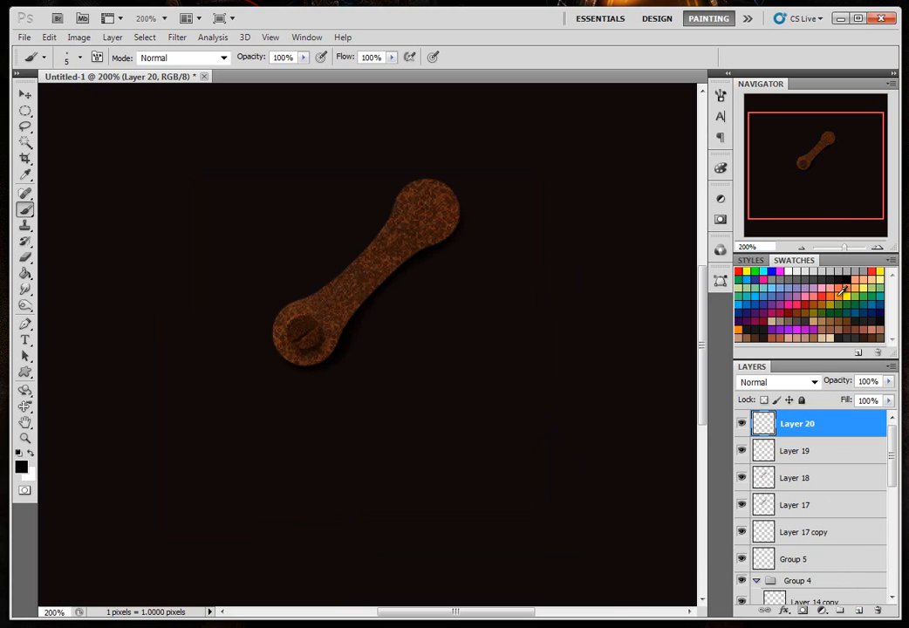
pyautogui.click(874, 249)
pyautogui.moveTo(828, 185); pyautogui.dragTo(809, 159)
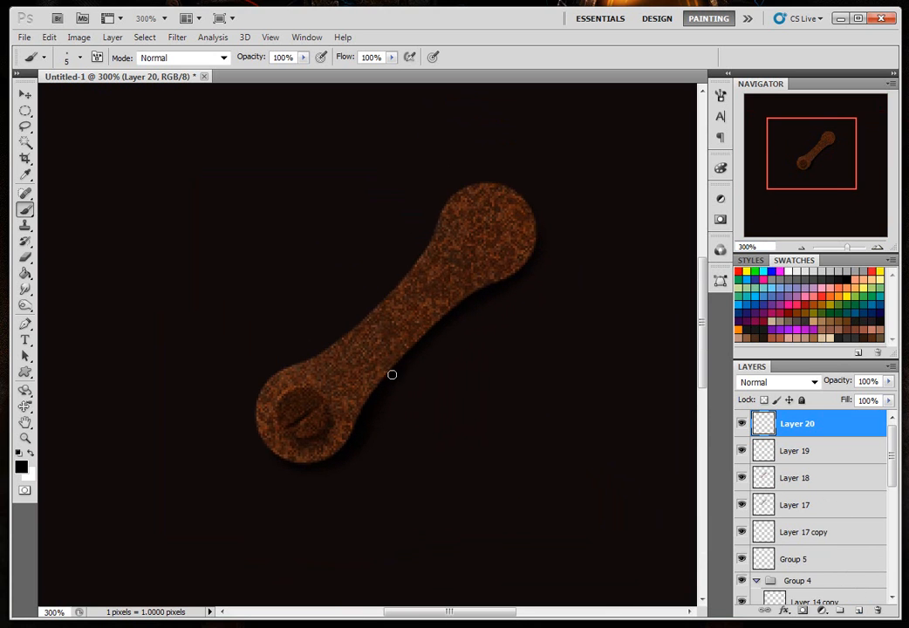
pyautogui.click(720, 94)
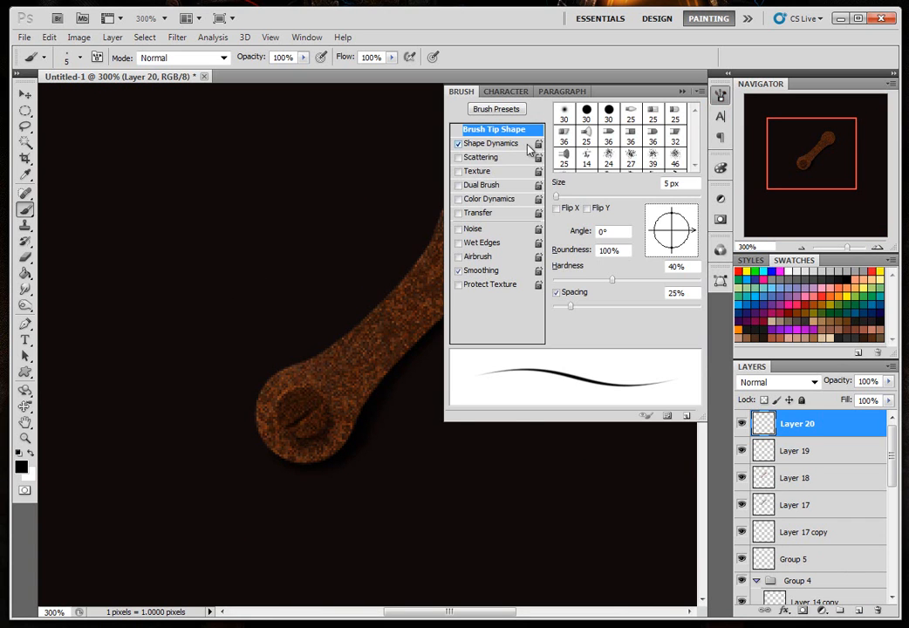
pyautogui.click(683, 90)
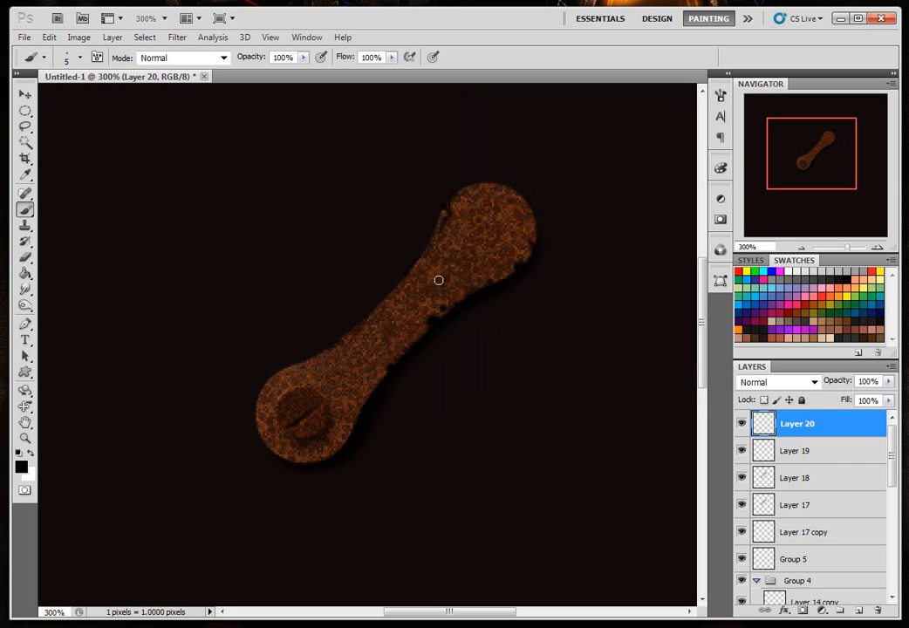
pyautogui.moveTo(444, 275); pyautogui.dragTo(447, 282)
# - Add another new layer, switch the foreground colour to white, and set the brush to 1 px with 85% hardness
pyautogui.click(858, 611)
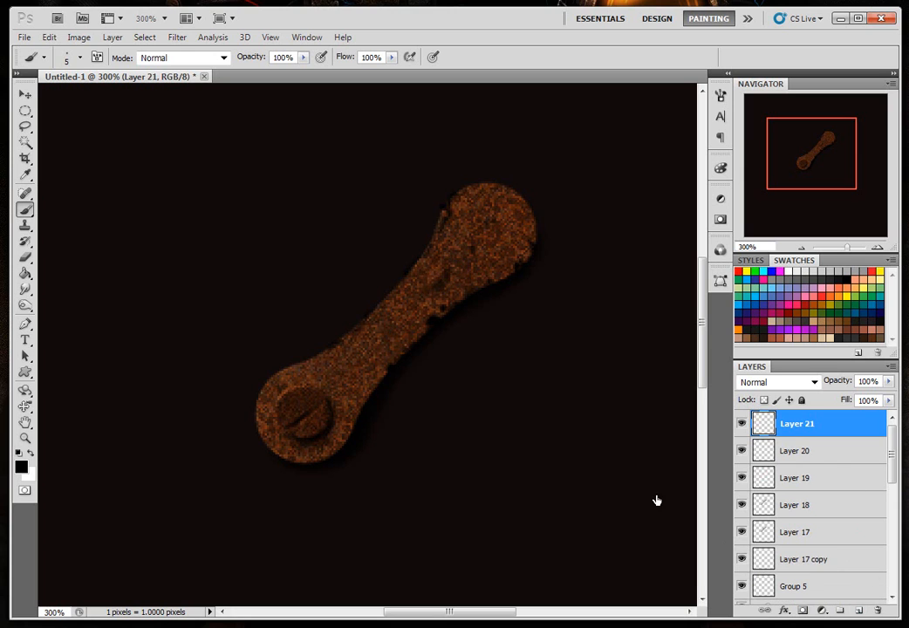
pyautogui.click(31, 453)
pyautogui.rightClick(423, 342)
pyautogui.moveTo(444, 383); pyautogui.dragTo(434, 381)
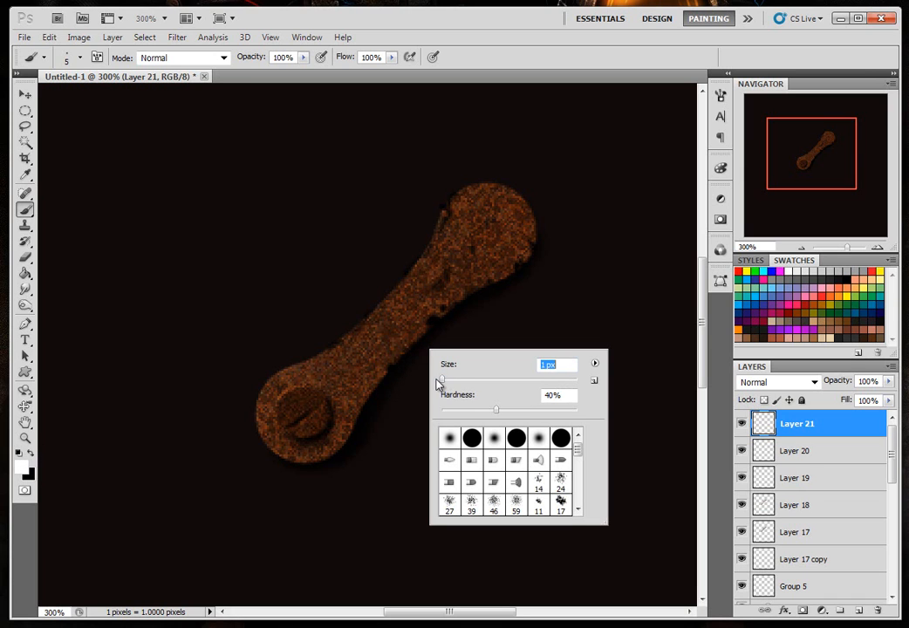
pyautogui.moveTo(503, 410); pyautogui.dragTo(558, 414)
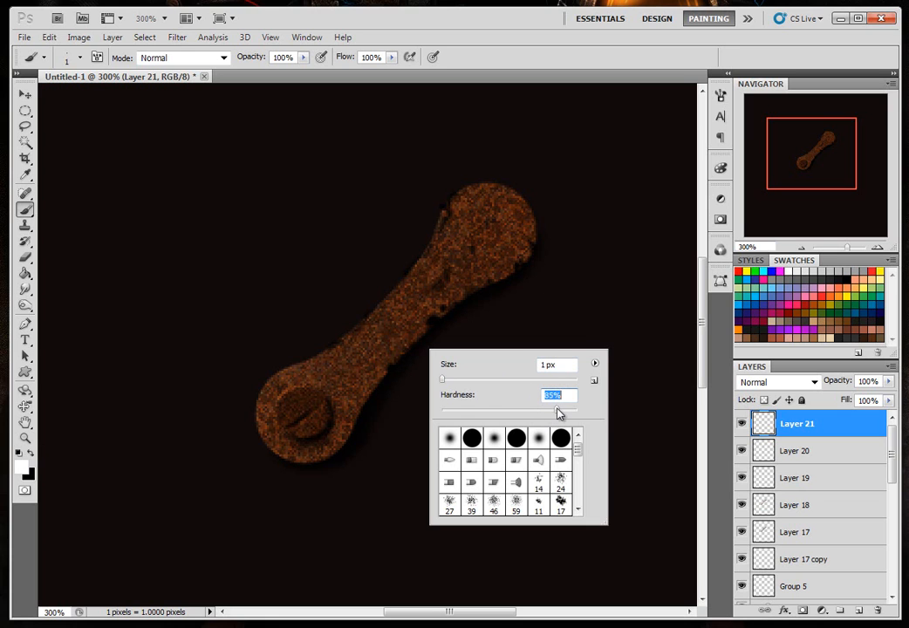
pyautogui.click(304, 61)
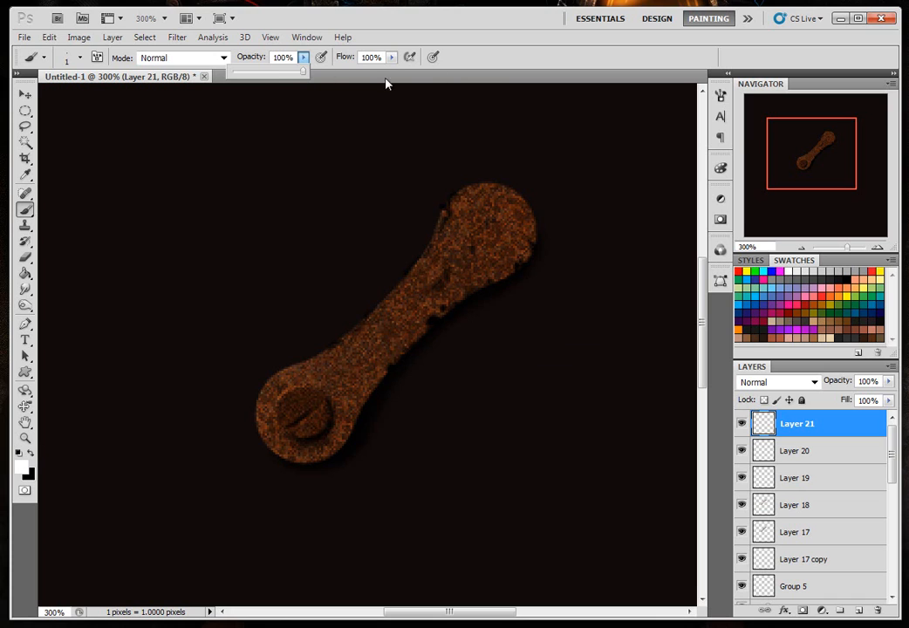
pyautogui.click(460, 66)
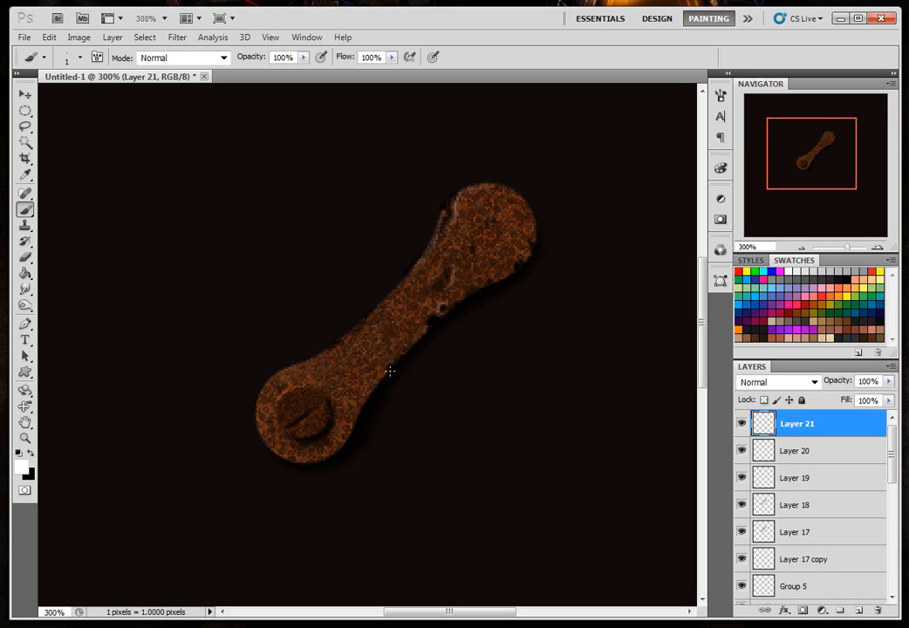
# - Paint thin white highlights along the chipped edges and the rim of the link's pin end on Layer 21
pyautogui.moveTo(383, 368); pyautogui.dragTo(389, 365)
pyautogui.moveTo(260, 395); pyautogui.dragTo(259, 422)
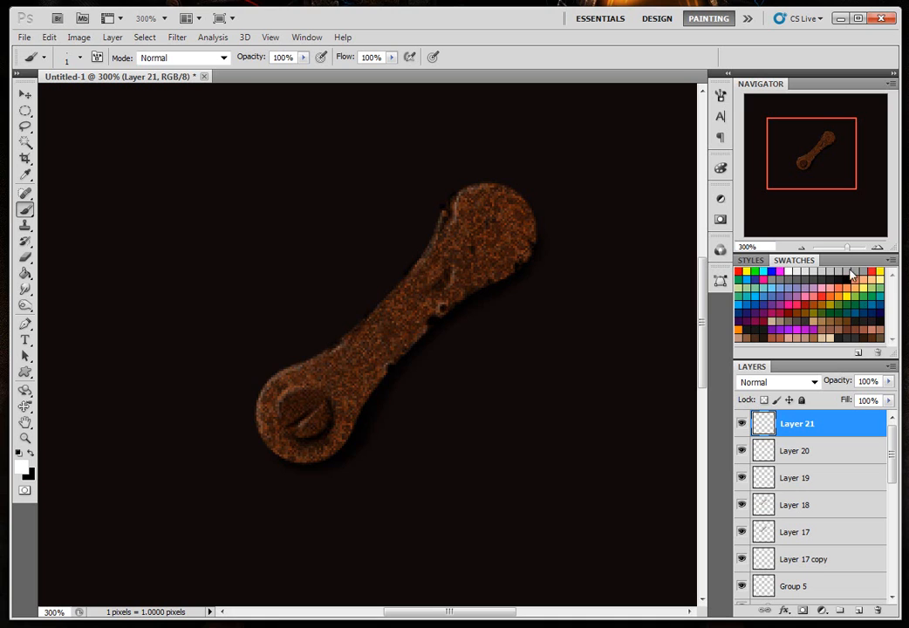
pyautogui.hotkey('ctrl', '-')
pyautogui.hotkey('ctrl', '-')
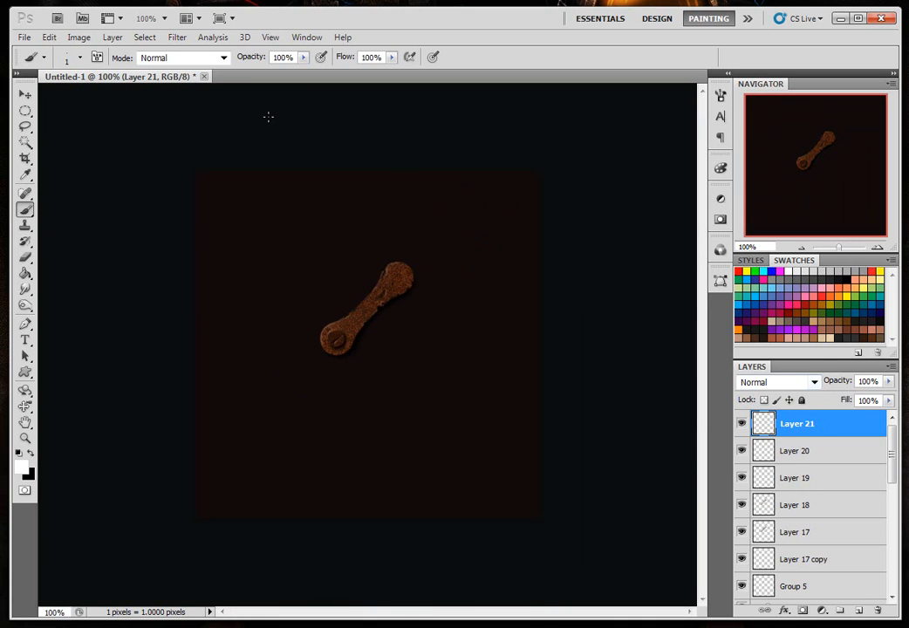
# - Apply the Sharpen filter twice to the white highlights on Layer 21
pyautogui.click(172, 36)
pyautogui.click(191, 55)
pyautogui.click(177, 37)
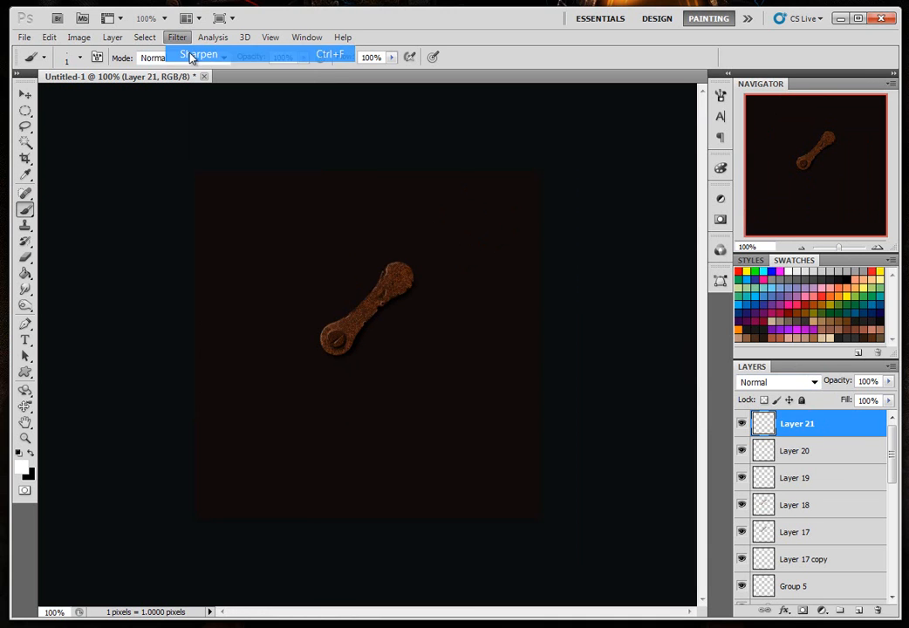
pyautogui.click(195, 55)
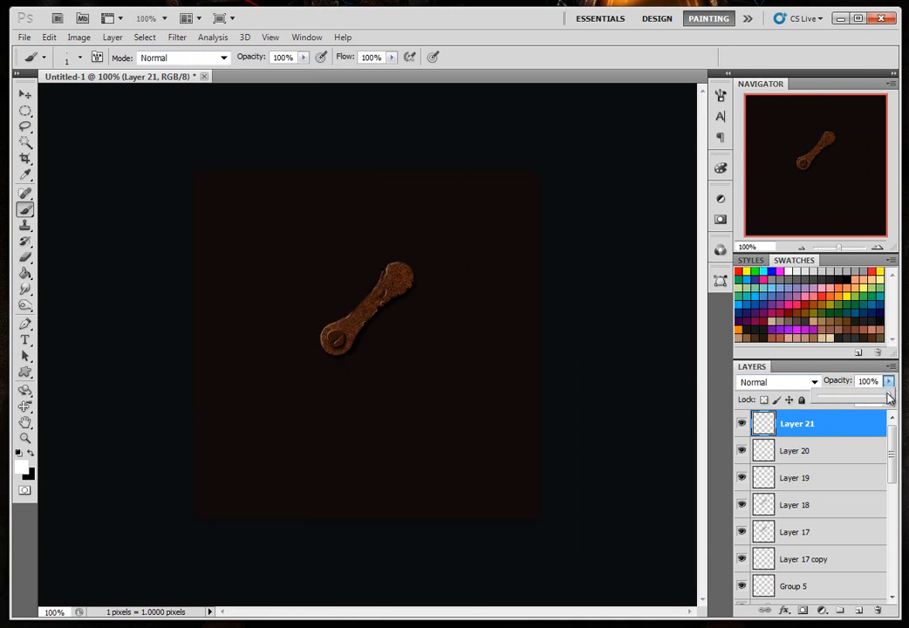
# - Set Layer 21 to Overlay, duplicate it, and reduce the copy's opacity to 71%
pyautogui.click(815, 384)
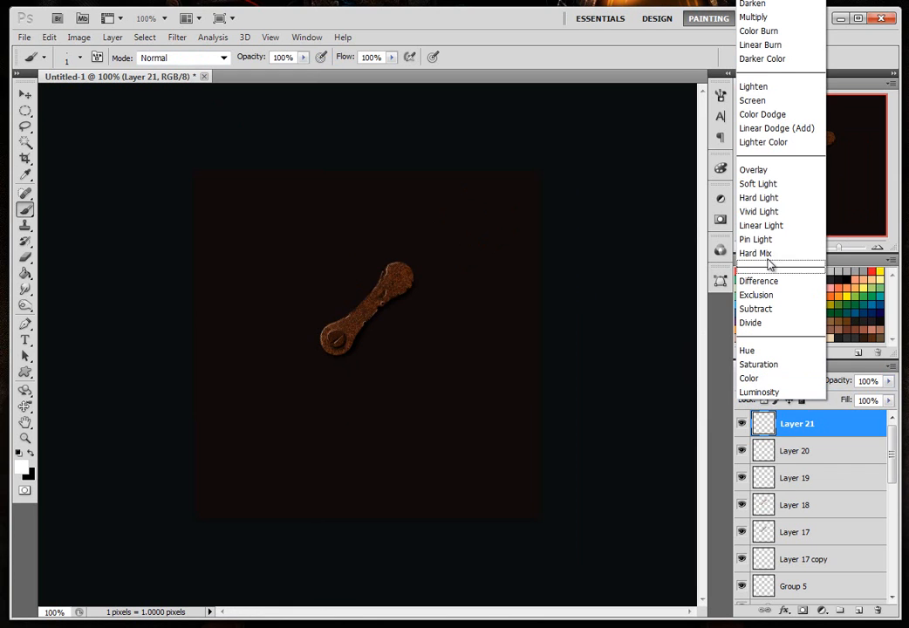
pyautogui.click(775, 170)
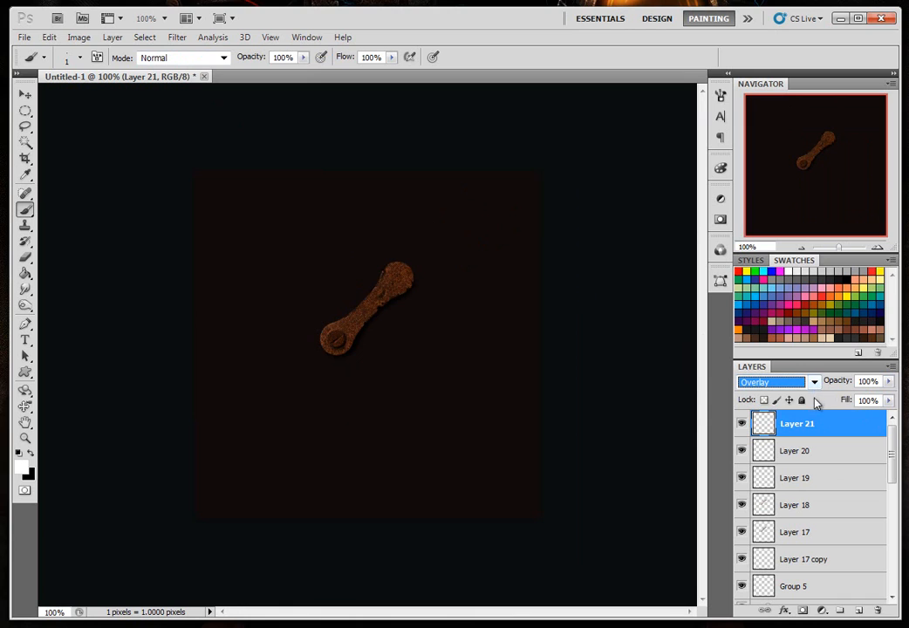
pyautogui.hotkey('ctrl', 'j')
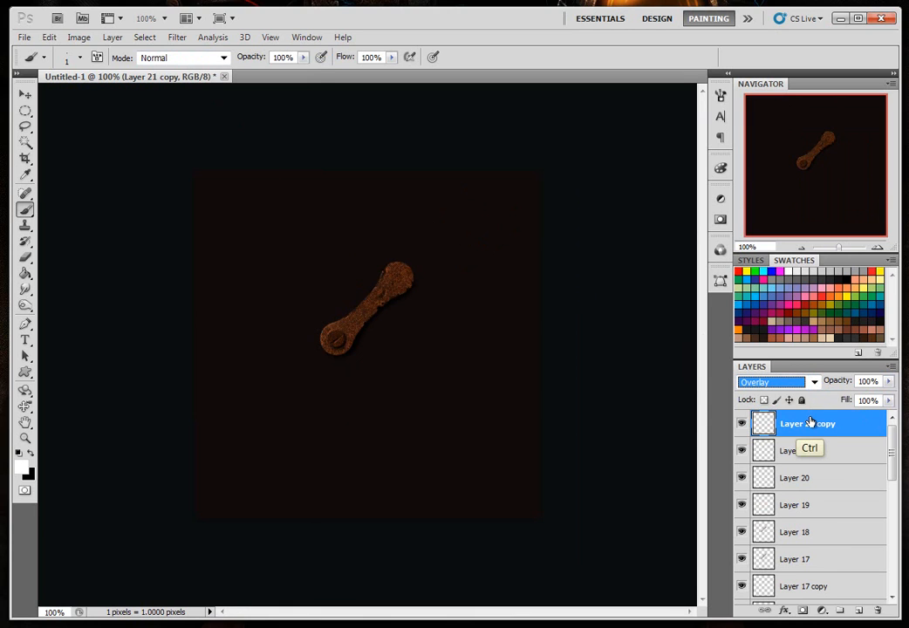
pyautogui.click(888, 381)
pyautogui.moveTo(888, 398); pyautogui.dragTo(868, 400)
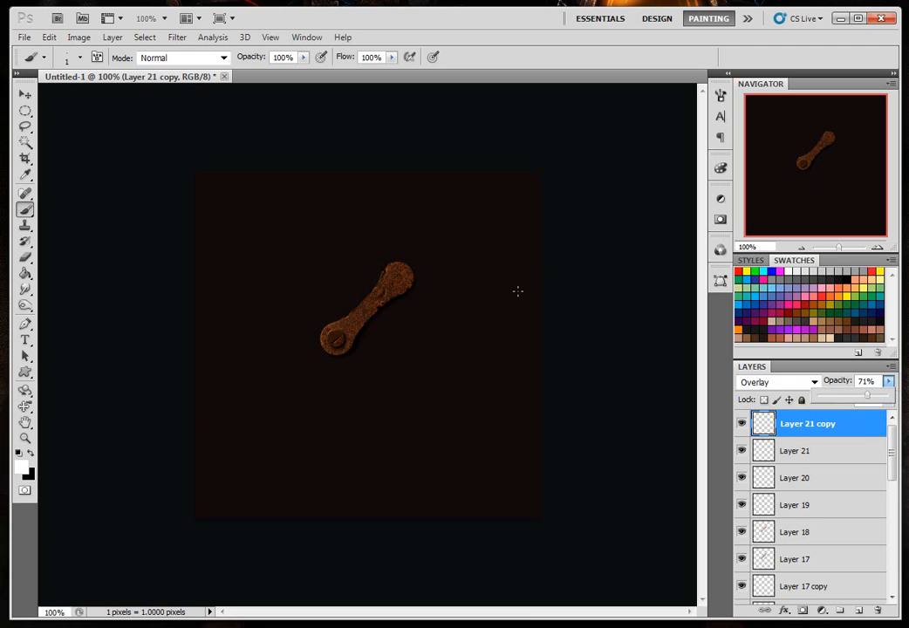
# - Group all layers above the background Layer 1 and move the grouped link slightly up and left on the canvas
pyautogui.click(893, 453)
pyautogui.moveTo(901, 477); pyautogui.dragTo(901, 591)
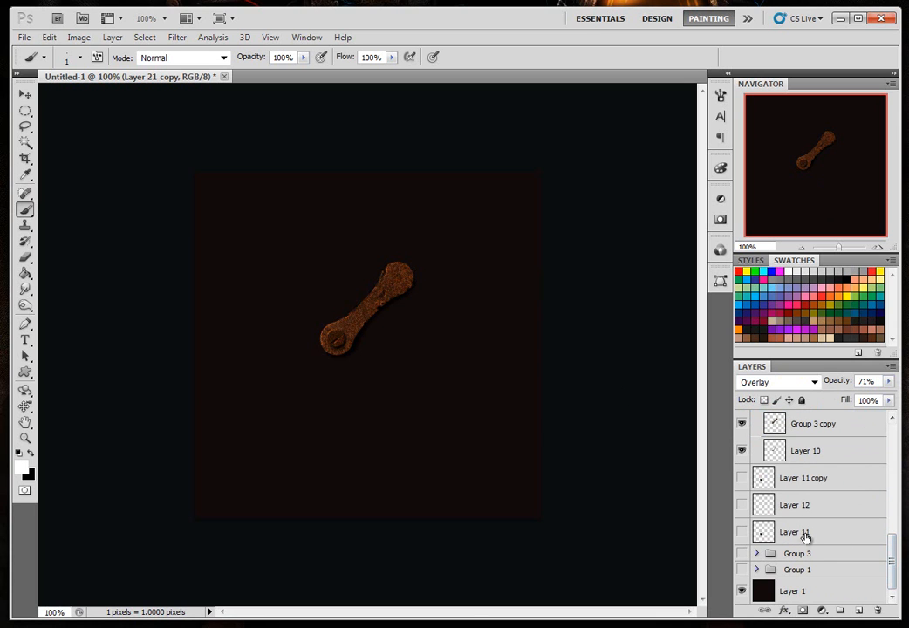
pyautogui.click(817, 583)
pyautogui.keyDown('shift'); pyautogui.click(816, 581); pyautogui.keyUp('shift')
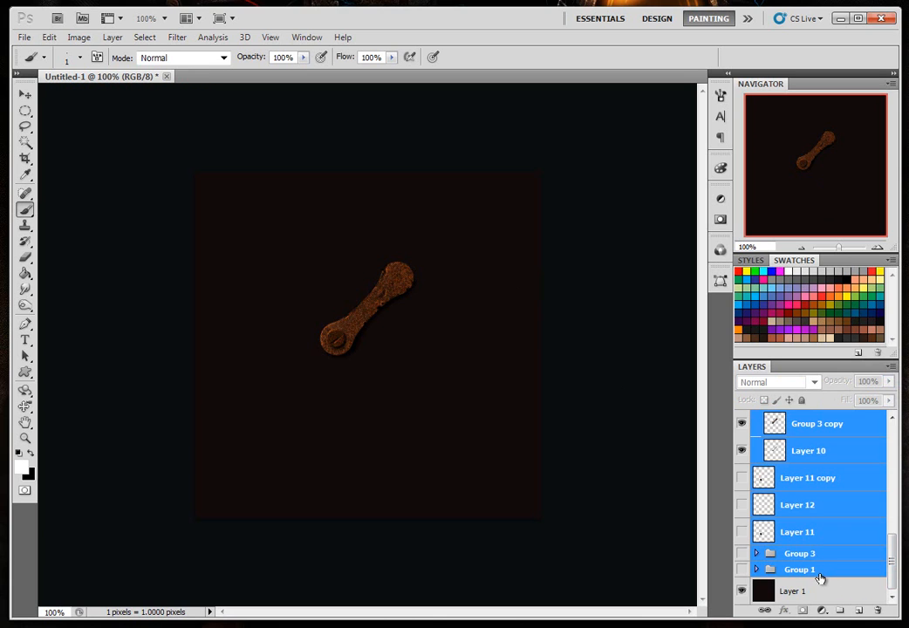
pyautogui.hotkey('ctrl', 'g')
pyautogui.click(25, 93)
pyautogui.moveTo(371, 312)
pyautogui.mouseDown()
pyautogui.moveTo(350, 280)
pyautogui.moveTo(361, 304)
pyautogui.mouseUp()
# - Duplicate Group 6 and merge the copy into a single layer
pyautogui.moveTo(816, 426); pyautogui.dragTo(858, 610)
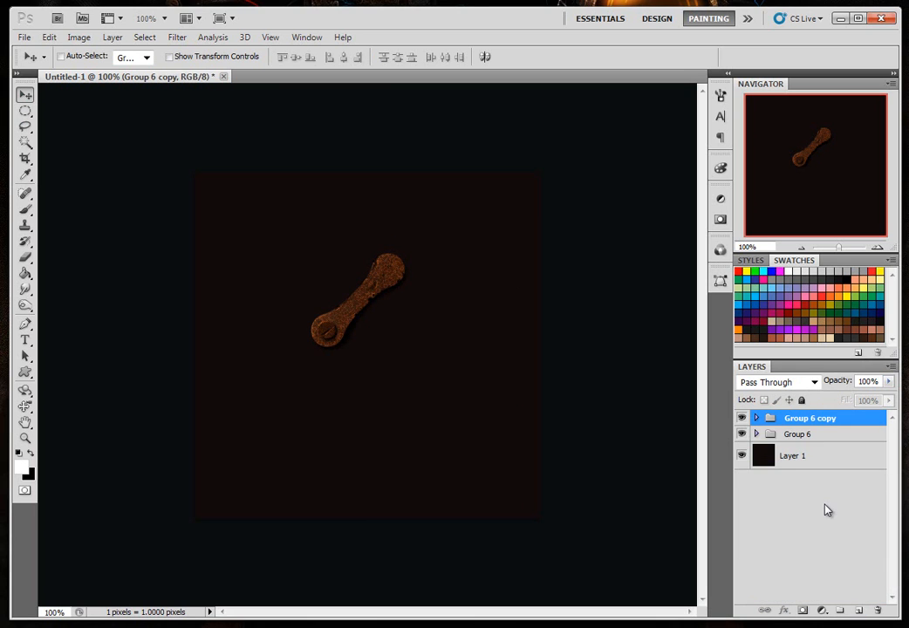
pyautogui.hotkey('ctrl', 'e')
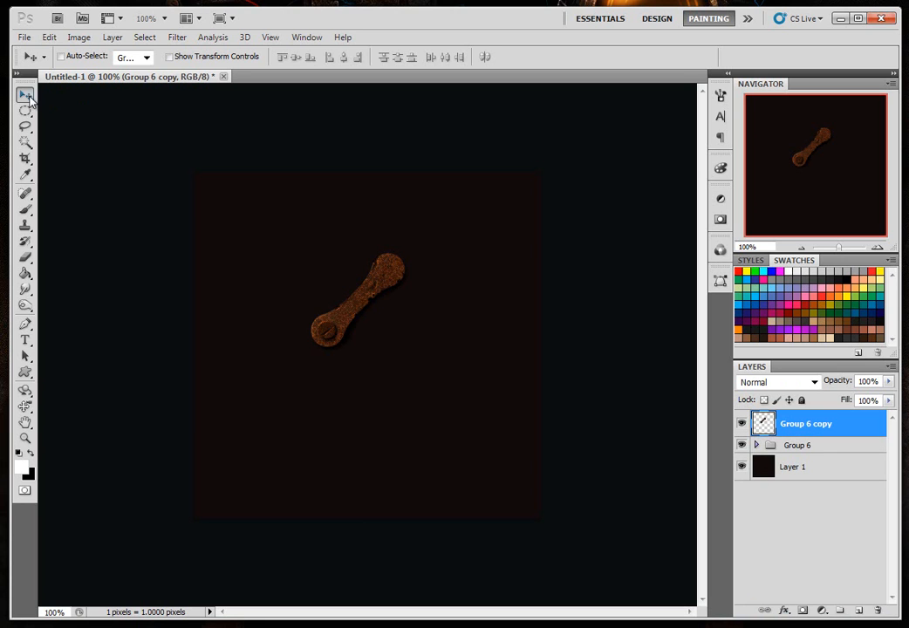
# - Rotate the link copy to hang almost vertically from the first link's screw joint, and place its layer beneath Group 6
pyautogui.click(176, 58)
pyautogui.click(422, 243)
pyautogui.moveTo(422, 243); pyautogui.dragTo(346, 230)
pyautogui.moveTo(350, 282); pyautogui.dragTo(332, 329)
pyautogui.press('Return')
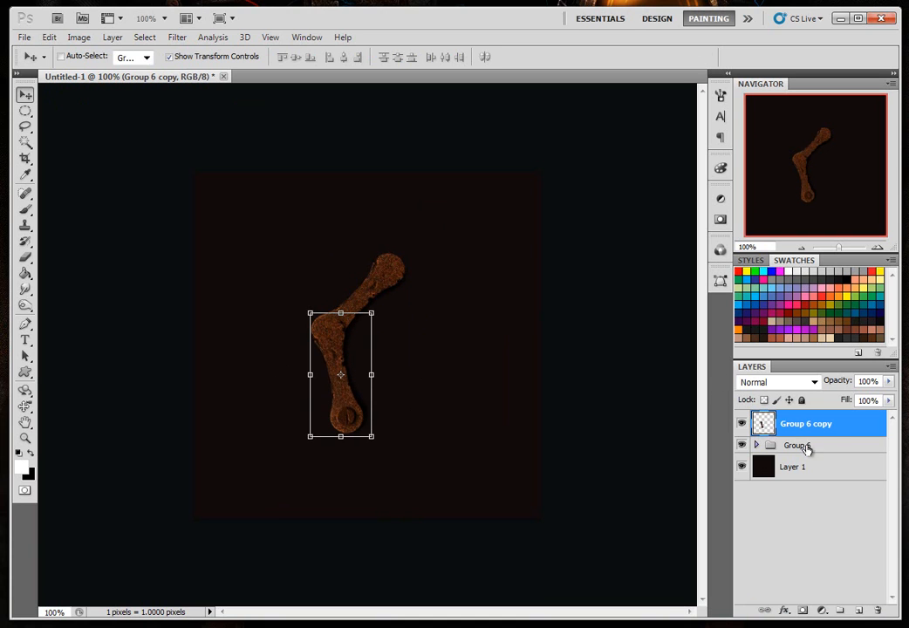
pyautogui.moveTo(803, 426); pyautogui.dragTo(806, 469)
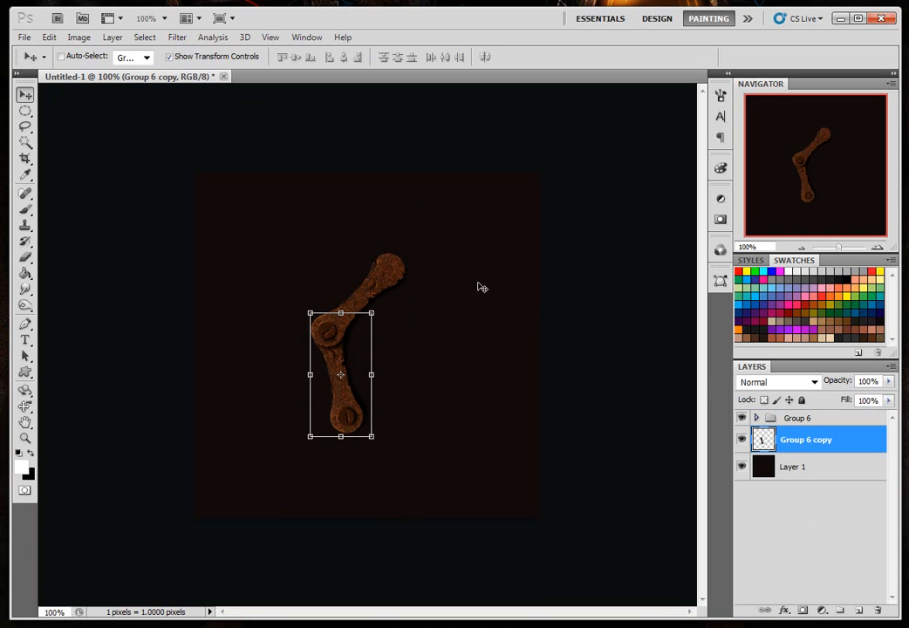
pyautogui.click(169, 57)
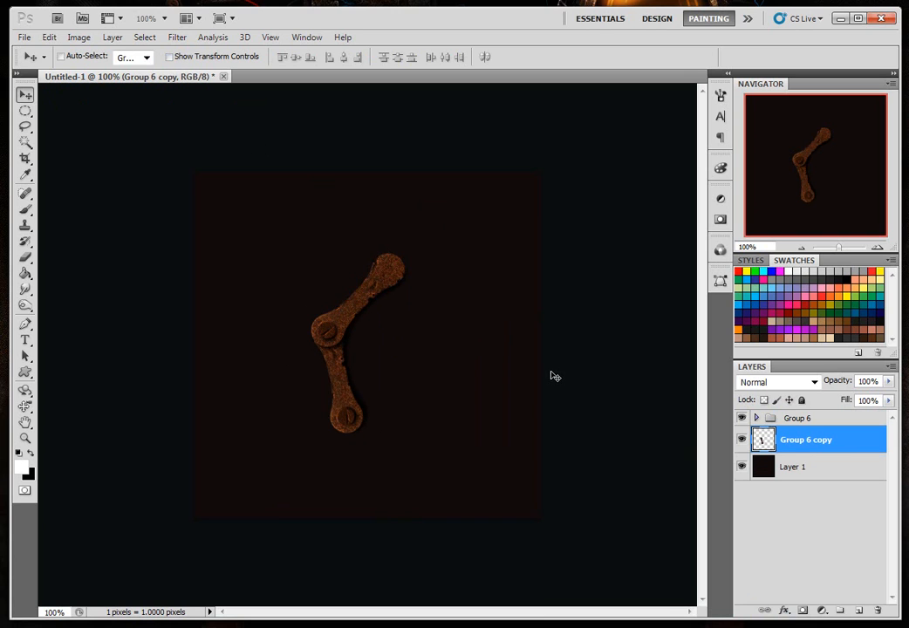
# - Duplicate the second link, rotate the duplicate about 61.3° onto the lower screw joint, and place its layer beneath Group 6 copy
pyautogui.hotkey('ctrl', 'j')
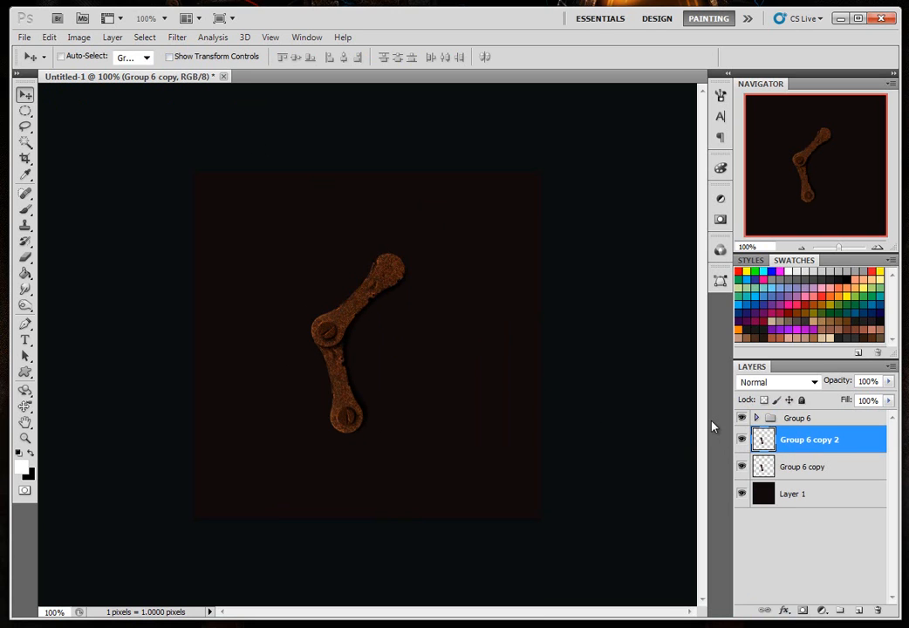
pyautogui.click(201, 57)
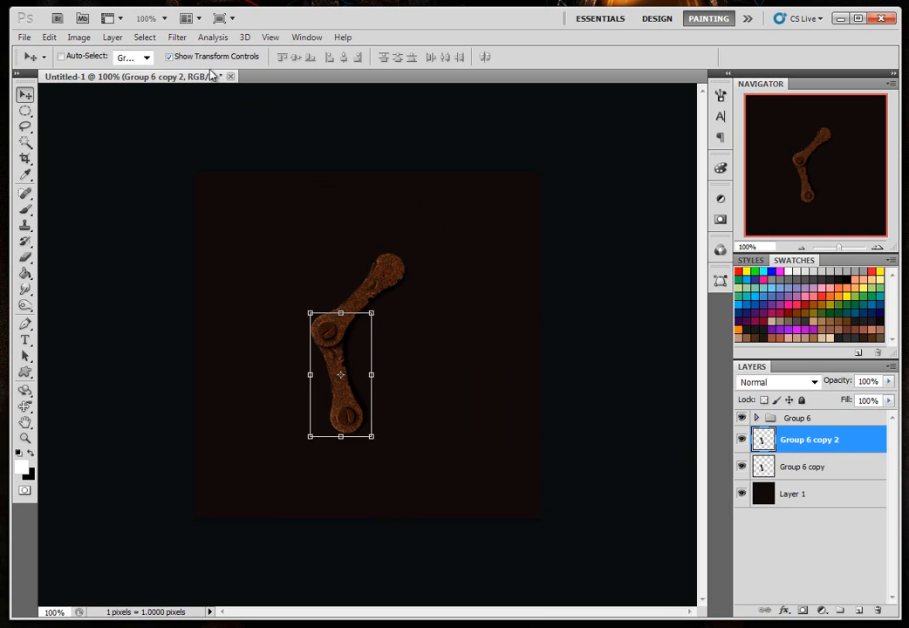
pyautogui.moveTo(381, 312); pyautogui.dragTo(356, 424)
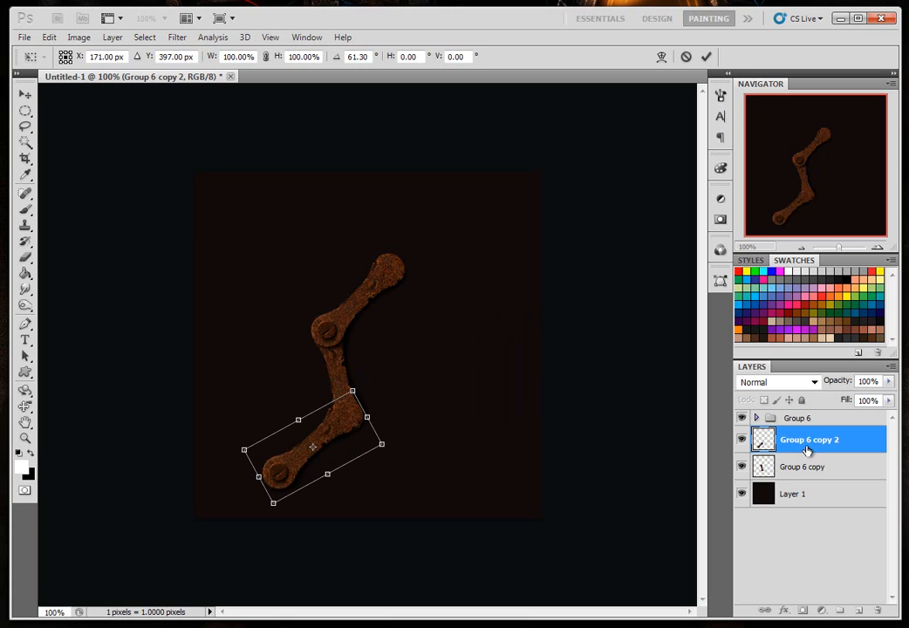
pyautogui.press('Return')
pyautogui.moveTo(807, 443); pyautogui.dragTo(804, 478)
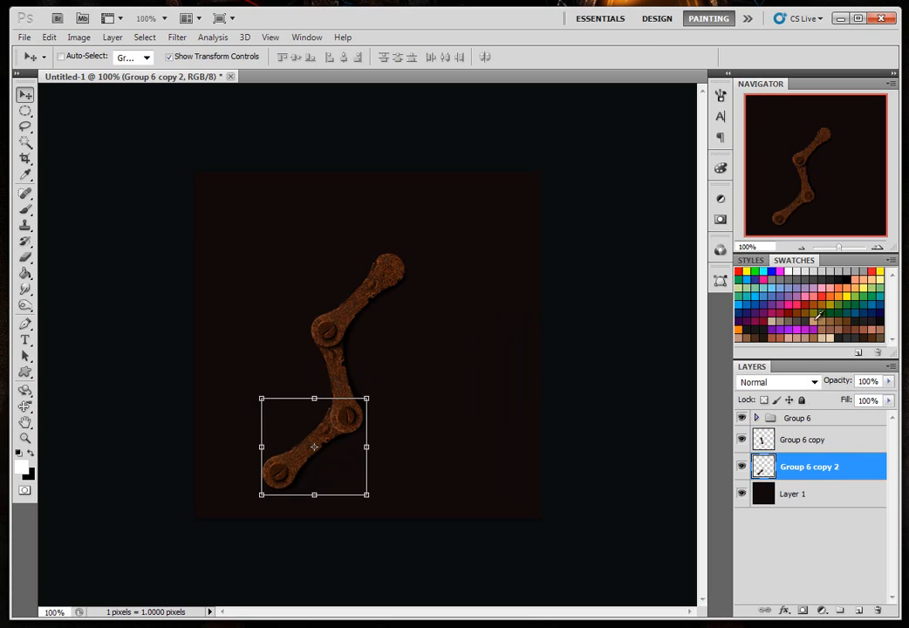
pyautogui.click(188, 58)
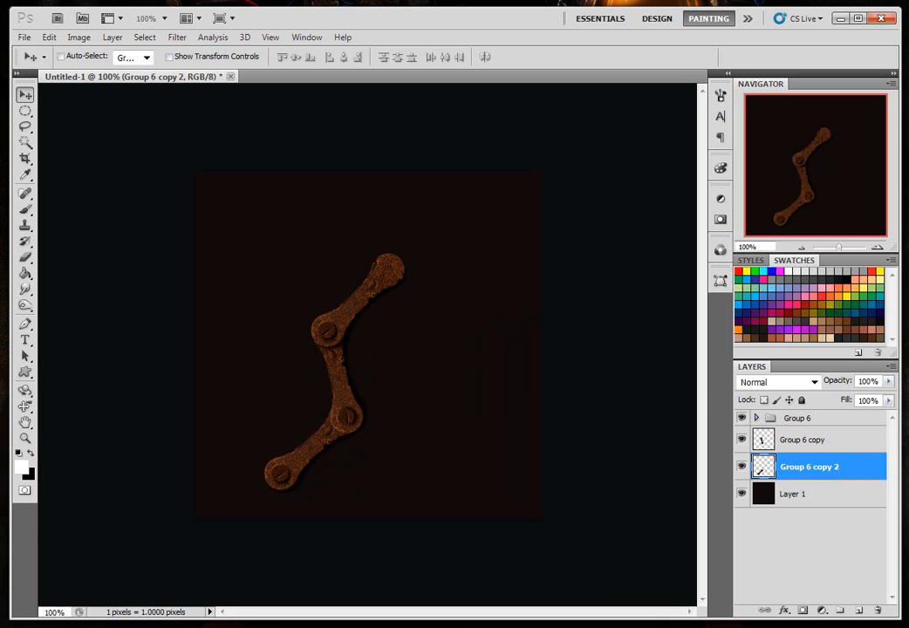
# - Add a new layer above Group 6 copy 2 and set up a black brush at 7 px, 77% hardness and 43% opacity
pyautogui.click(858, 610)
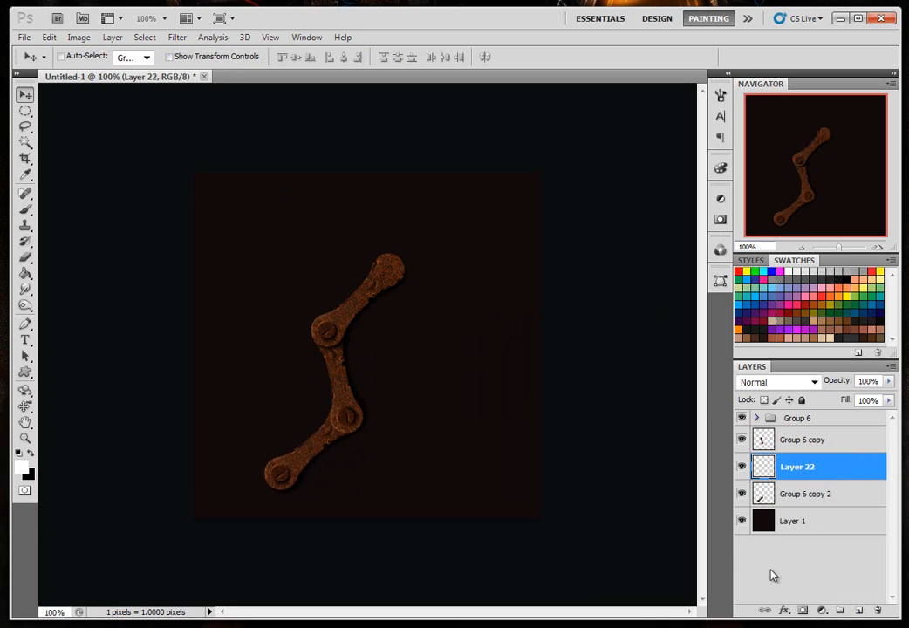
pyautogui.click(25, 209)
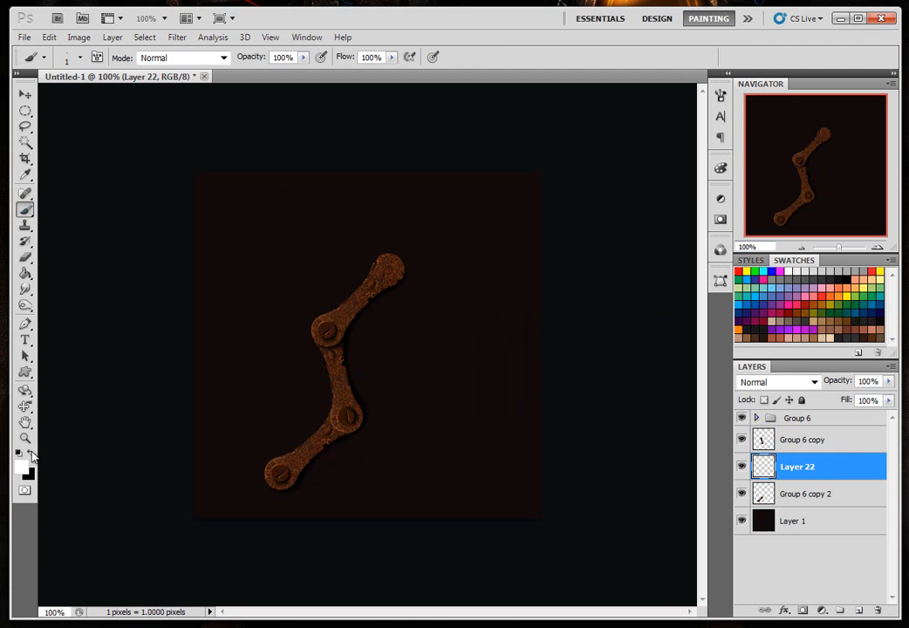
pyautogui.click(31, 453)
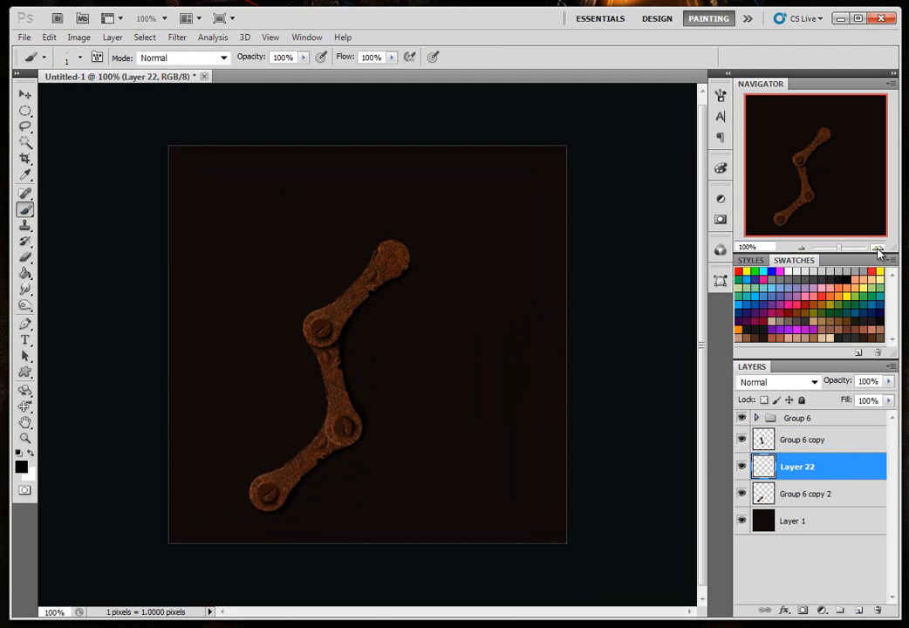
pyautogui.click(879, 251)
pyautogui.click(879, 250)
pyautogui.moveTo(817, 179); pyautogui.dragTo(792, 207)
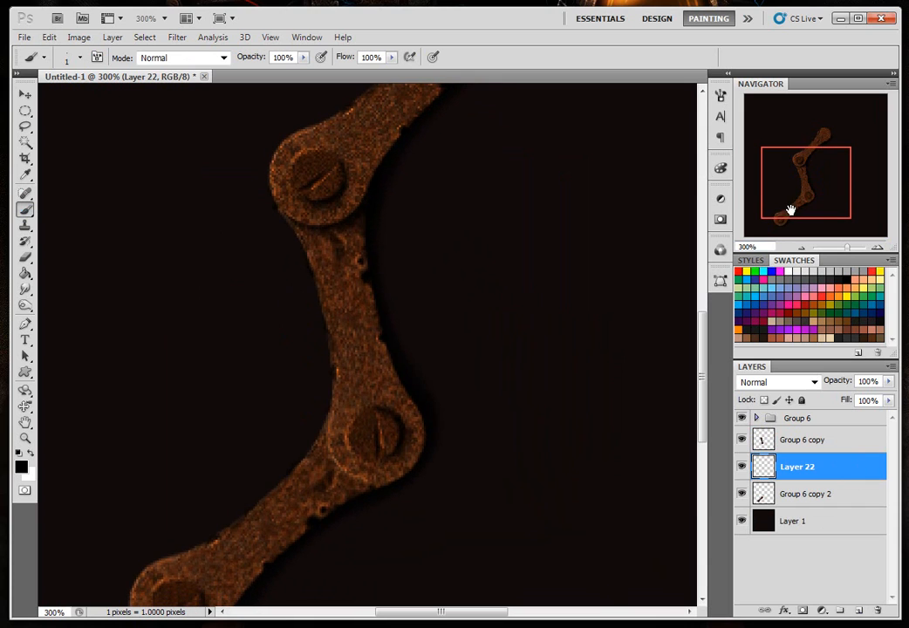
pyautogui.rightClick(335, 274)
pyautogui.moveTo(332, 272); pyautogui.dragTo(335, 274)
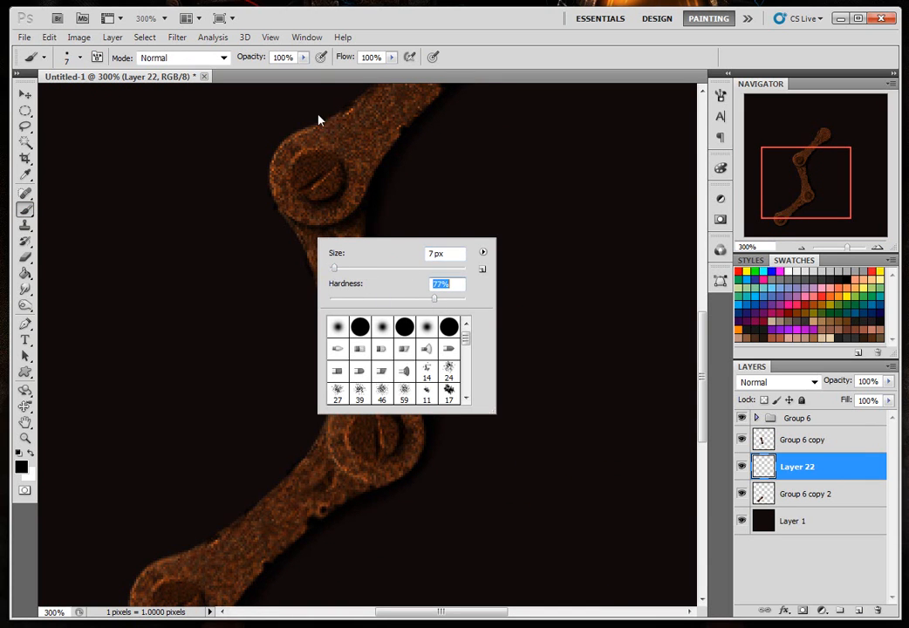
pyautogui.click(302, 56)
pyautogui.moveTo(305, 73); pyautogui.dragTo(263, 75)
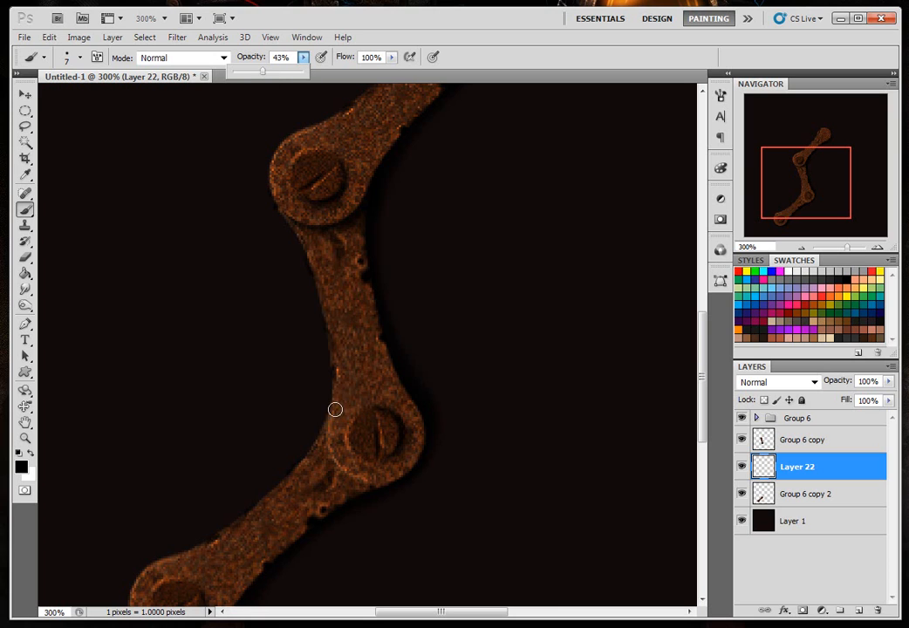
# - Paint a soft black shadow on Layer 22 around the lower joint where the second link overlaps the third
pyautogui.moveTo(325, 441); pyautogui.dragTo(328, 456)
pyautogui.moveTo(327, 452)
pyautogui.mouseDown()
pyautogui.moveTo(370, 483)
pyautogui.moveTo(364, 489)
pyautogui.moveTo(374, 485)
pyautogui.moveTo(334, 480)
pyautogui.moveTo(330, 411)
pyautogui.mouseUp()
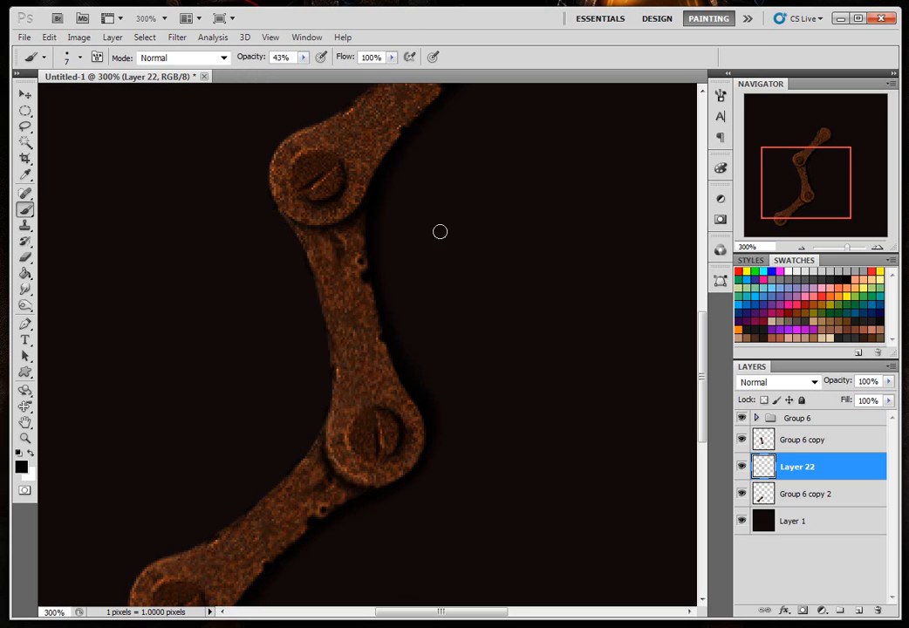
pyautogui.moveTo(811, 200); pyautogui.dragTo(806, 178)
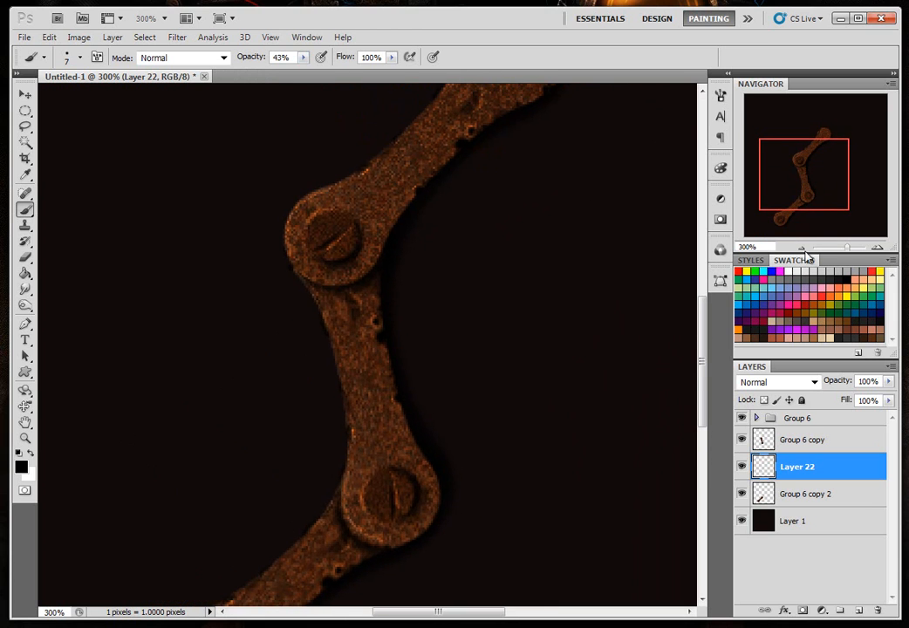
pyautogui.click(801, 248)
pyautogui.click(803, 249)
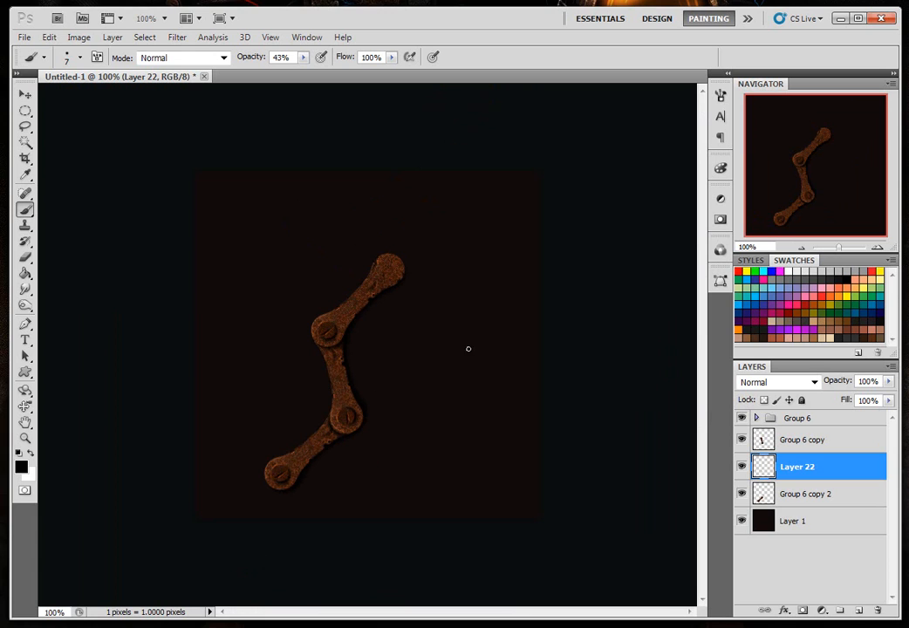
# - Minimize the Photoshop window to look at the reference artwork on the desktop
pyautogui.click(839, 18)
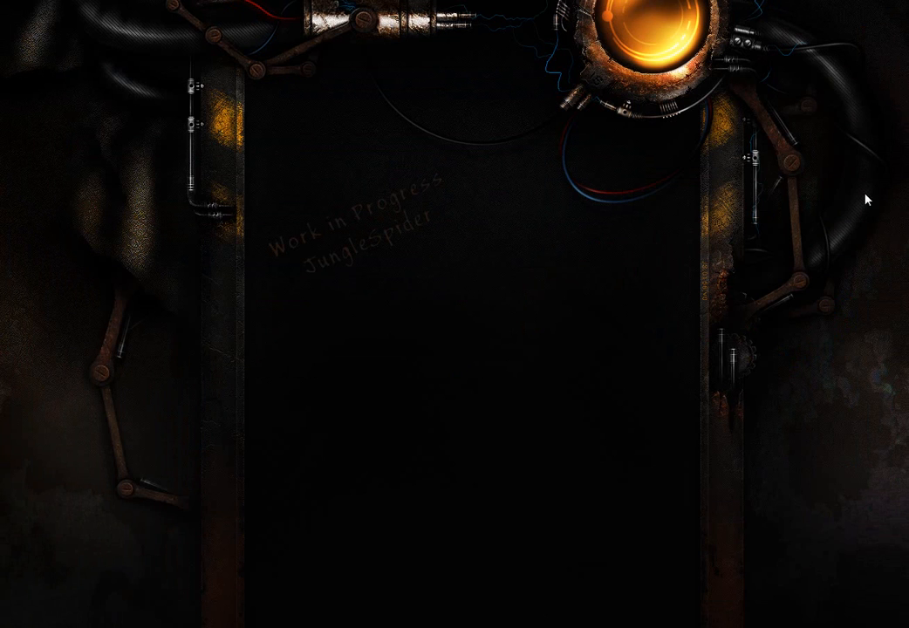